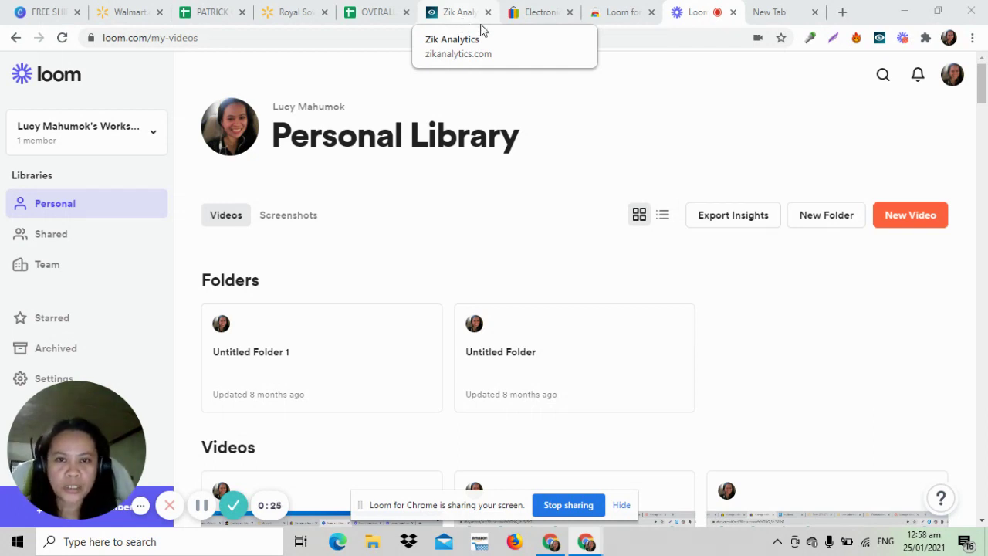
scroll(982, 98, down, 1)
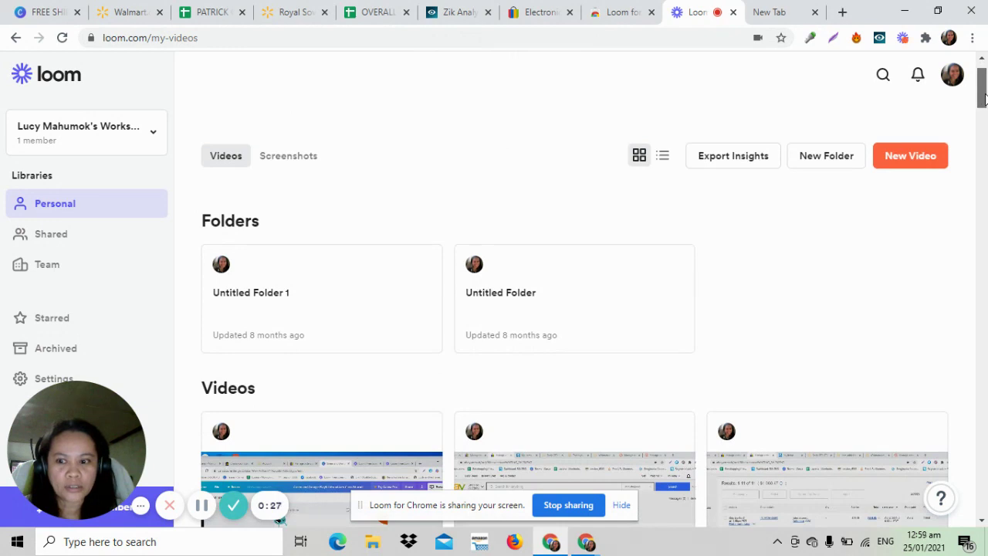
scroll(985, 81, up, 1)
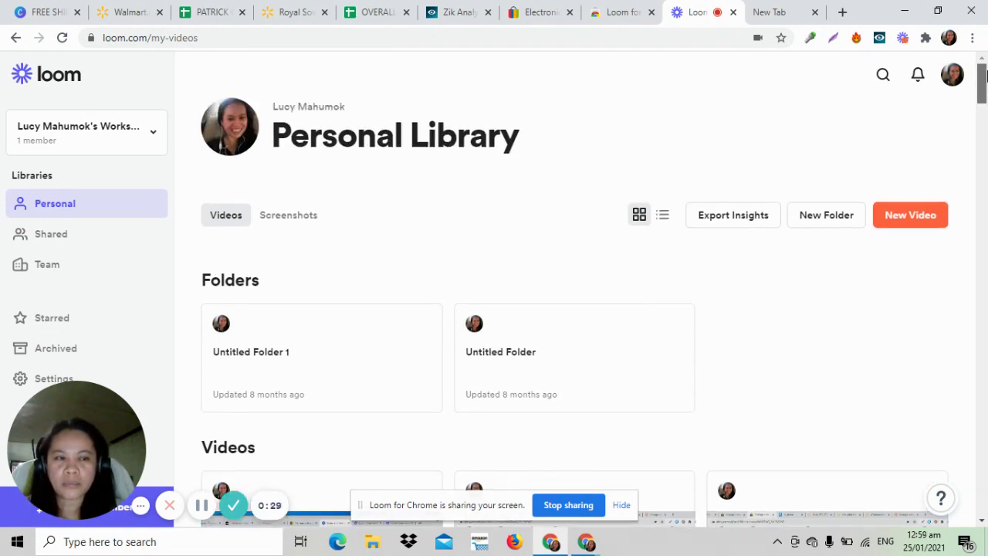
scroll(985, 72, down, 1)
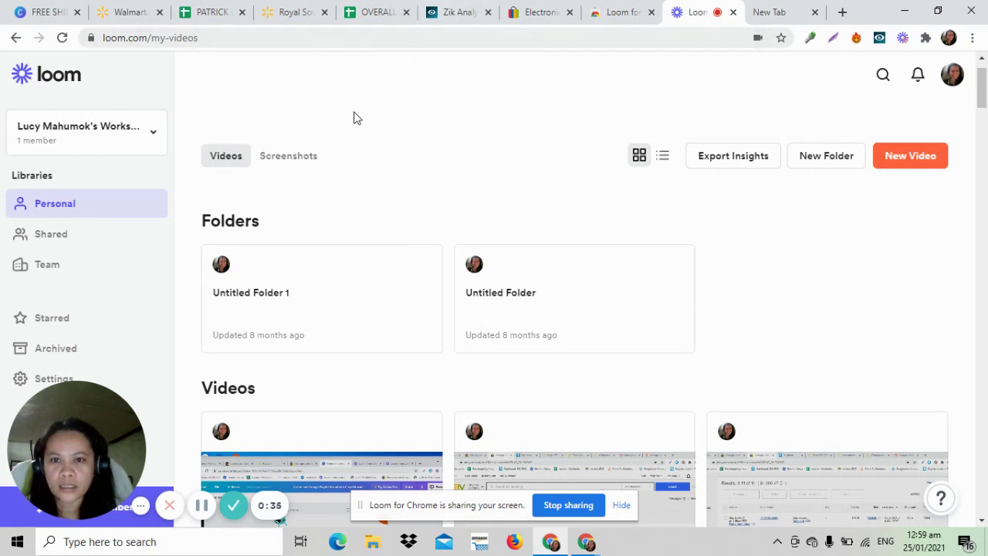
- Switch to Zik Analytics and look over the dashboard with its store analytics and eBay weekly trend
click(455, 23)
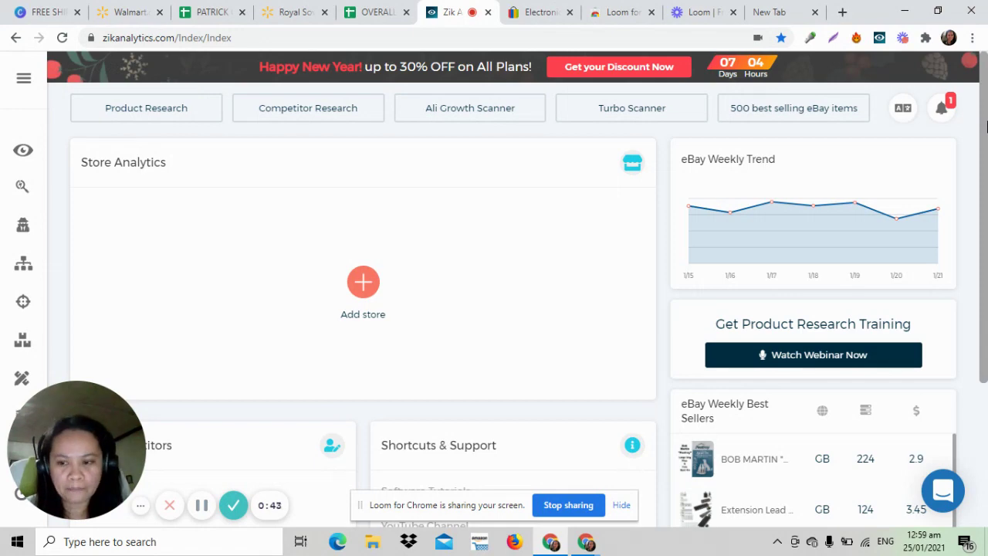
mouse_move(984, 132)
mouse_down()
mouse_move(983, 146)
mouse_move(979, 137)
mouse_up()
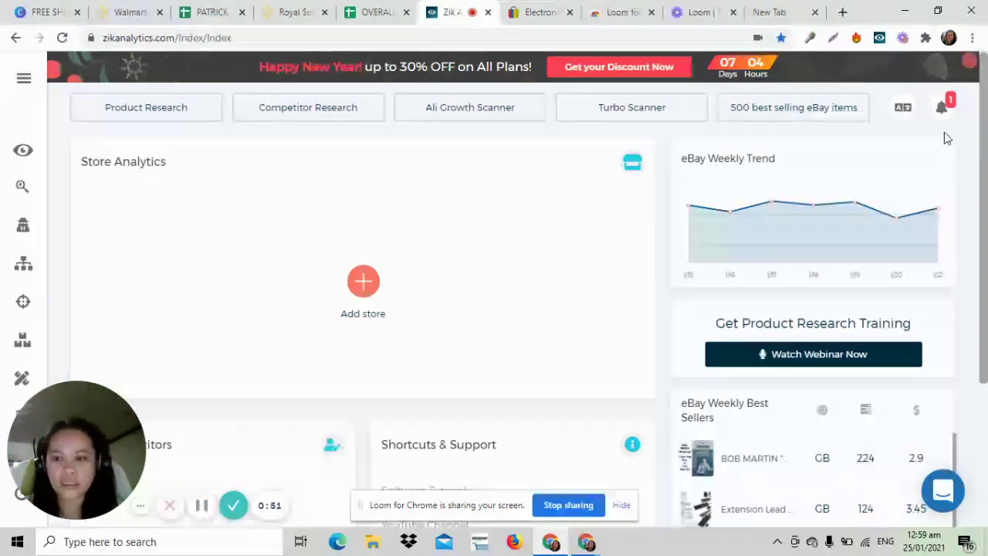
scroll(979, 135, up, 1)
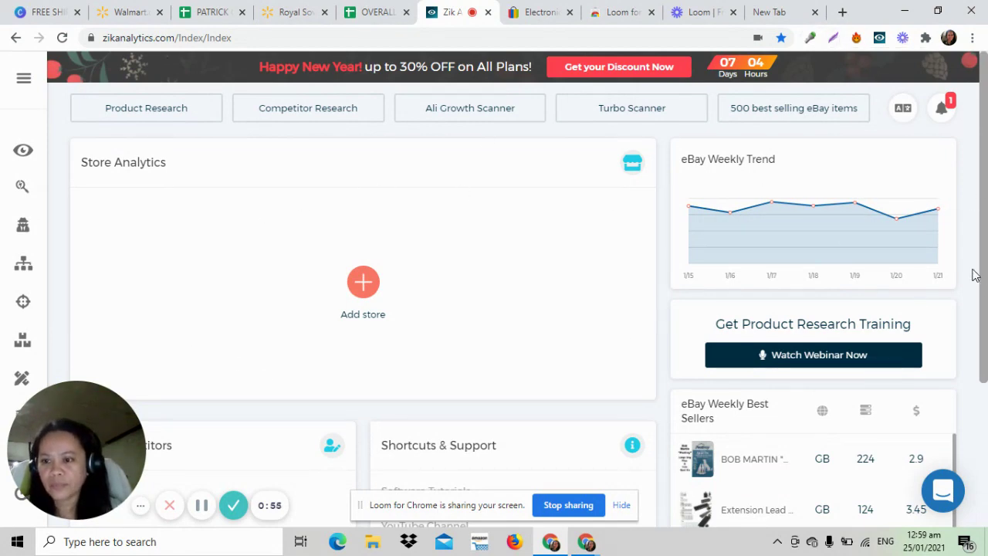
scroll(985, 172, down, 1)
mouse_move(986, 173)
mouse_down()
mouse_move(986, 291)
mouse_move(986, 154)
mouse_up()
- Open Product Research for eBay and review its shipping location, listing type and condition filters
click(22, 80)
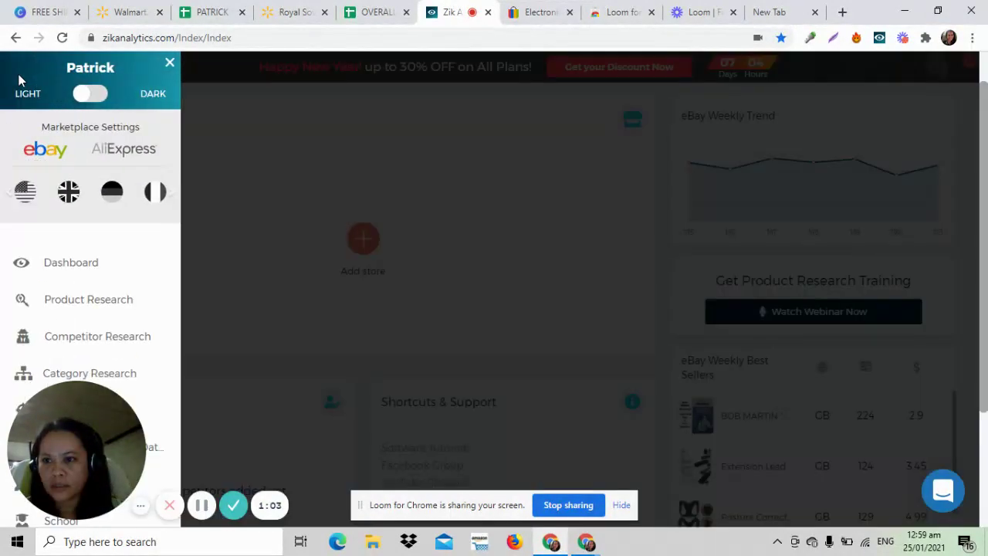
drag(108, 399, 491, 458)
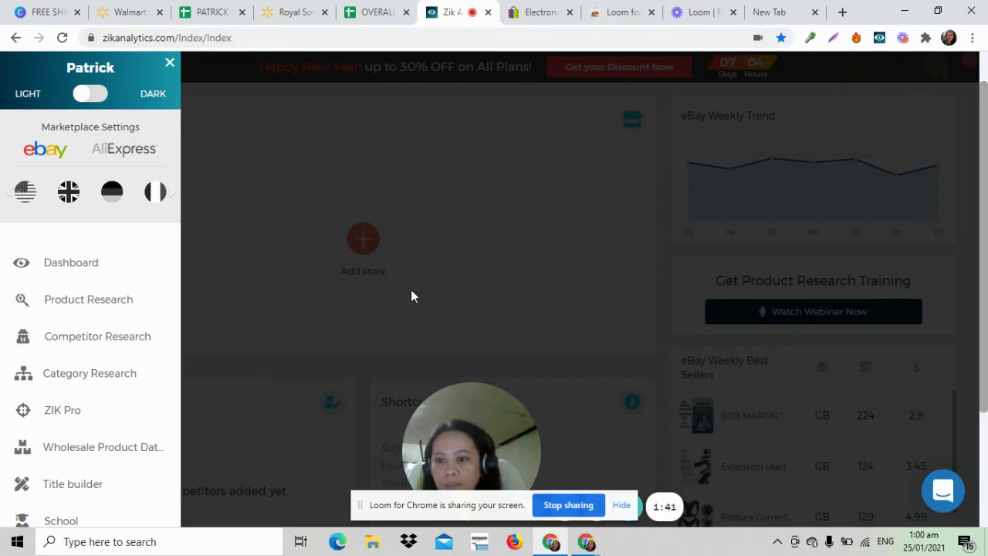
click(88, 304)
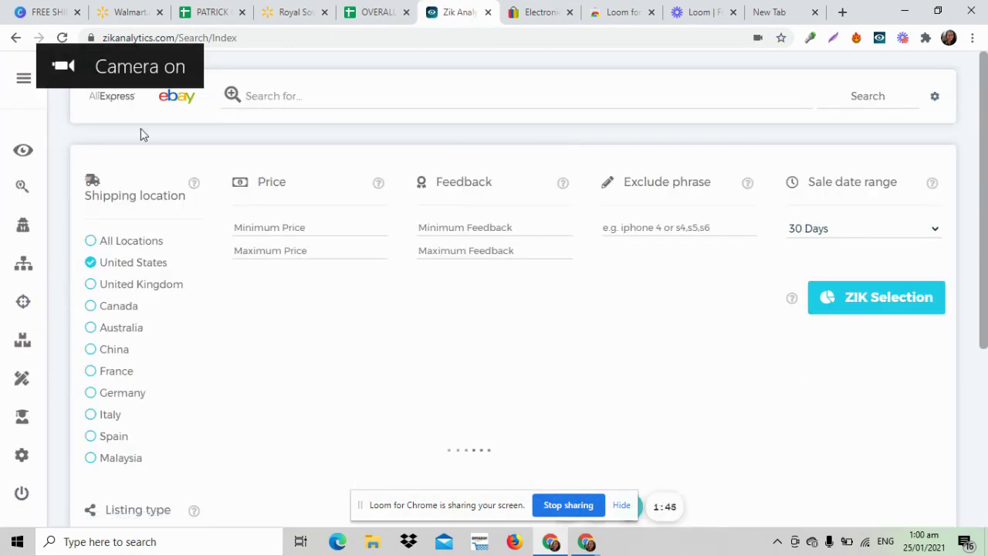
drag(494, 413, 890, 442)
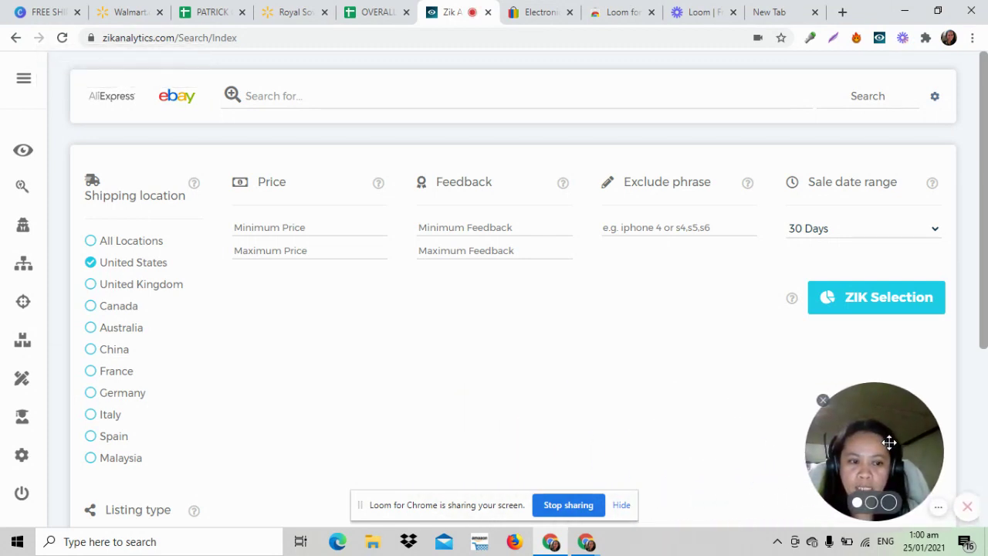
drag(977, 148, 978, 269)
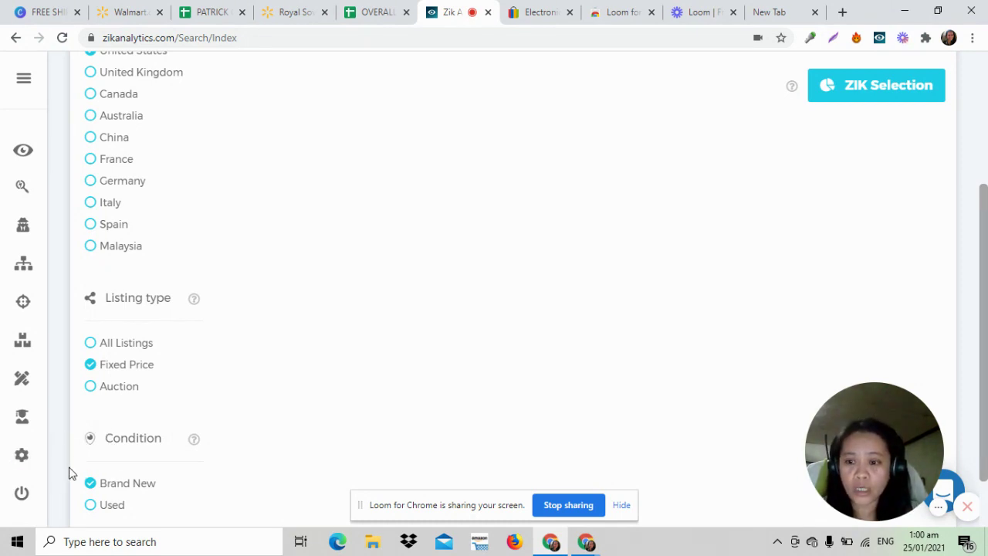
- Set the sale date range in the search preferences of My Settings to 7 Days
click(22, 459)
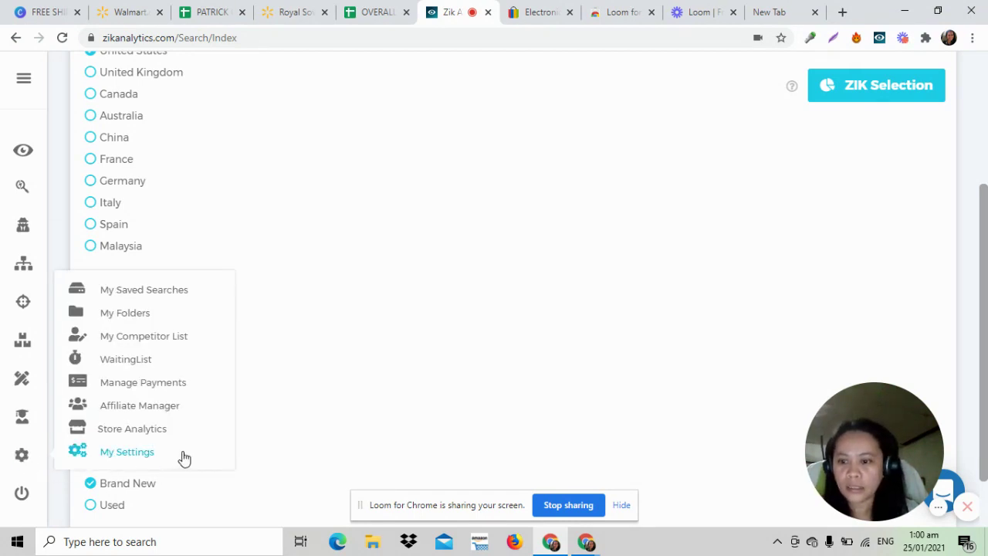
click(127, 457)
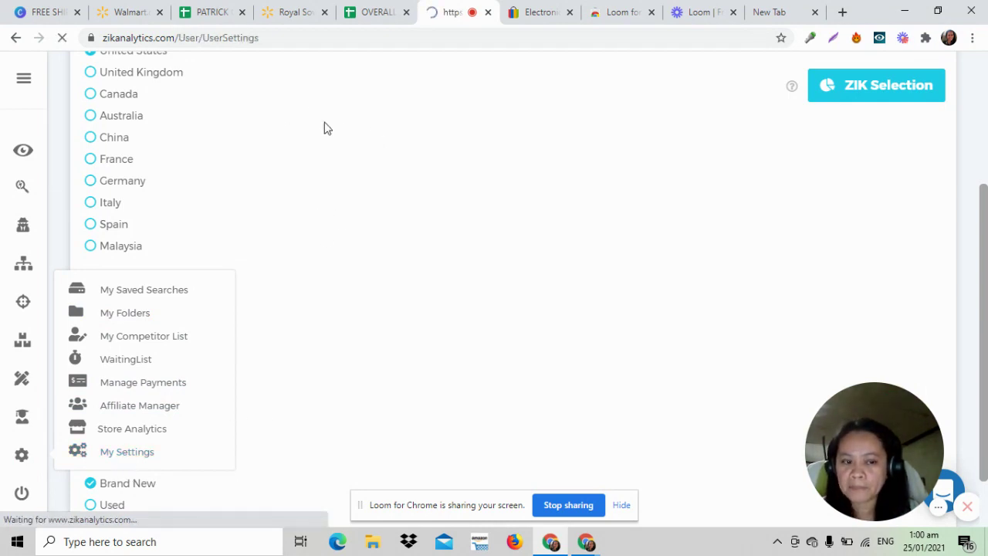
click(292, 138)
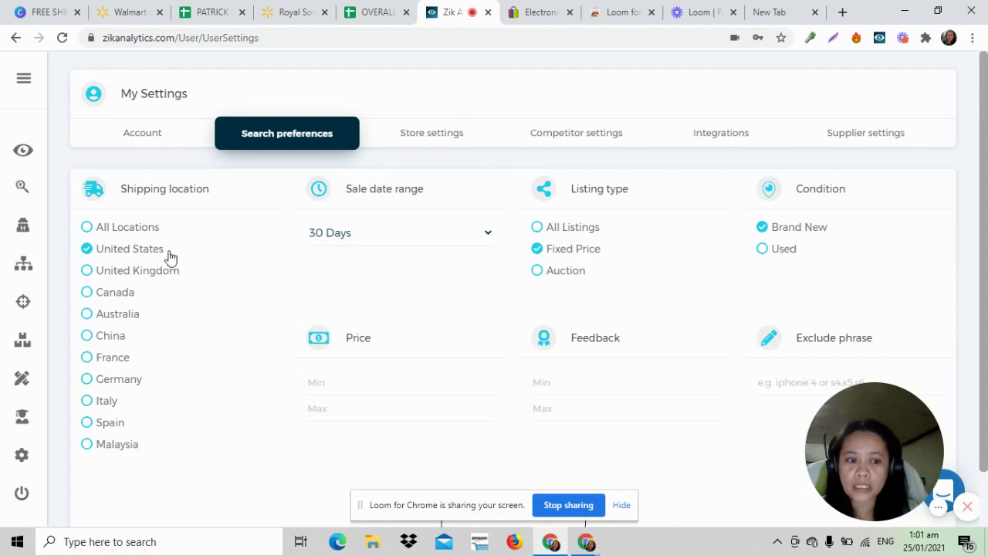
click(488, 234)
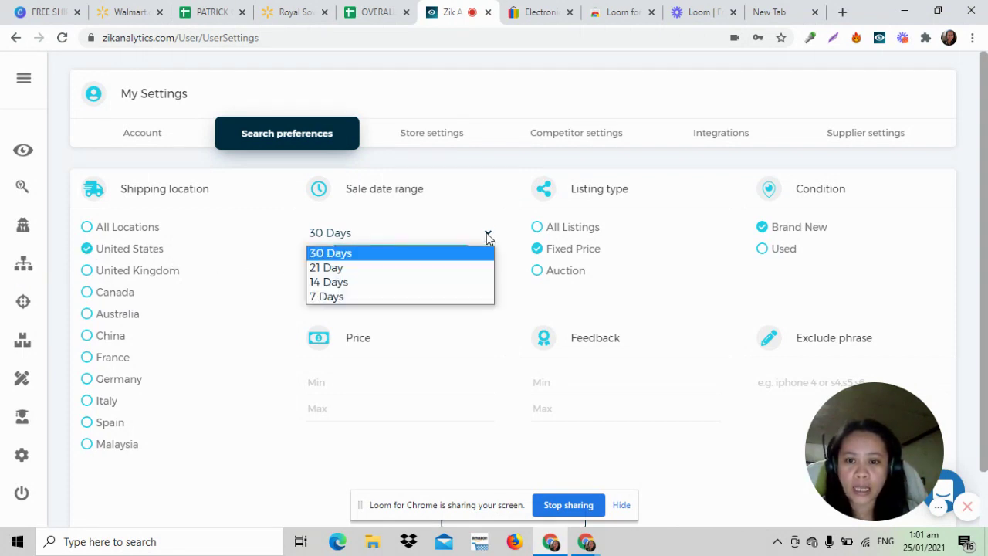
click(322, 302)
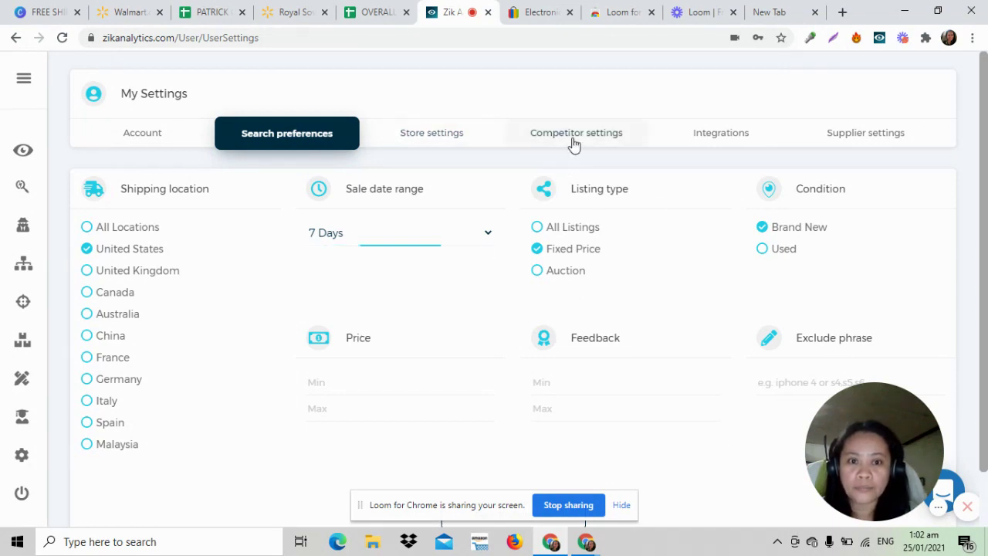
- Set the competitor settings to seller site United States, seller currency USD and competitor range 7 Days, and save the changes
click(573, 142)
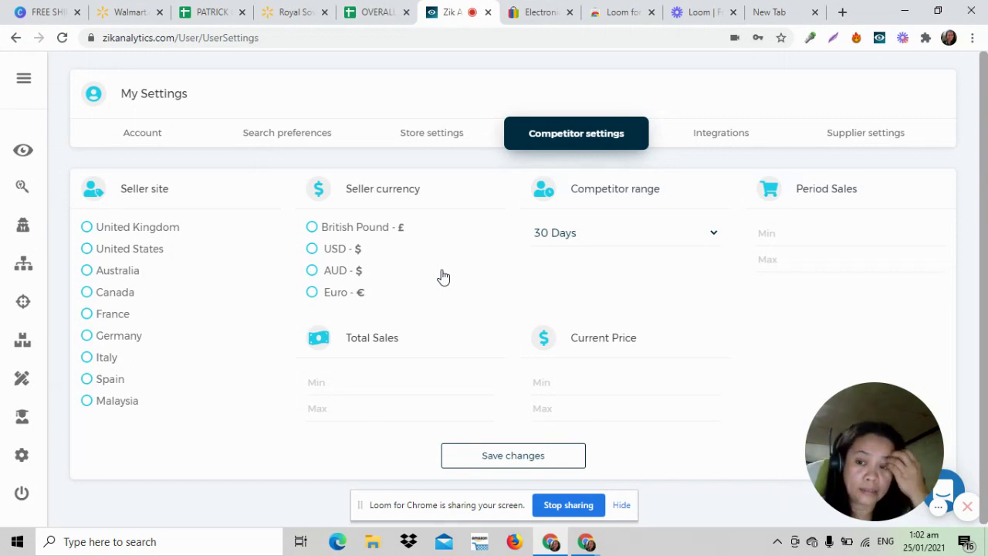
click(86, 253)
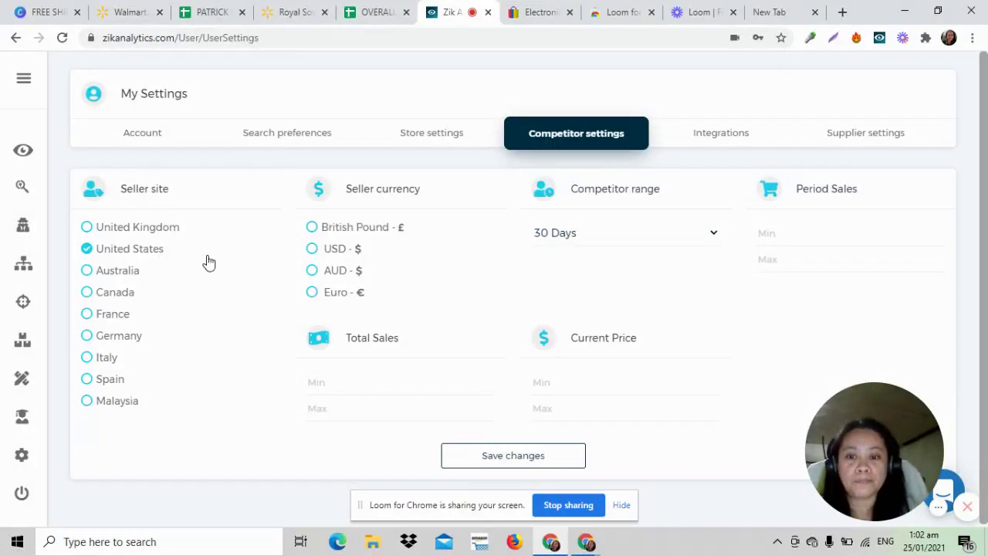
click(313, 251)
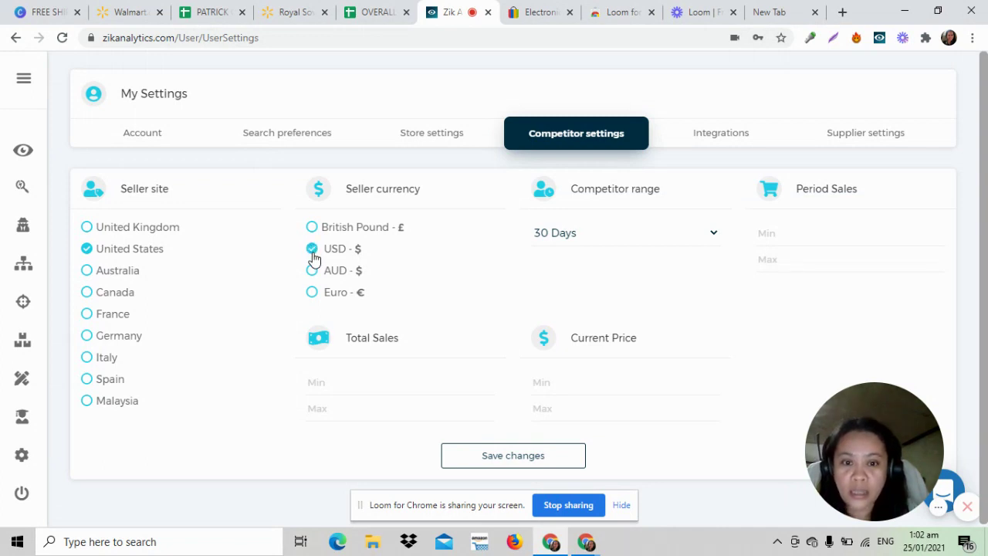
click(714, 234)
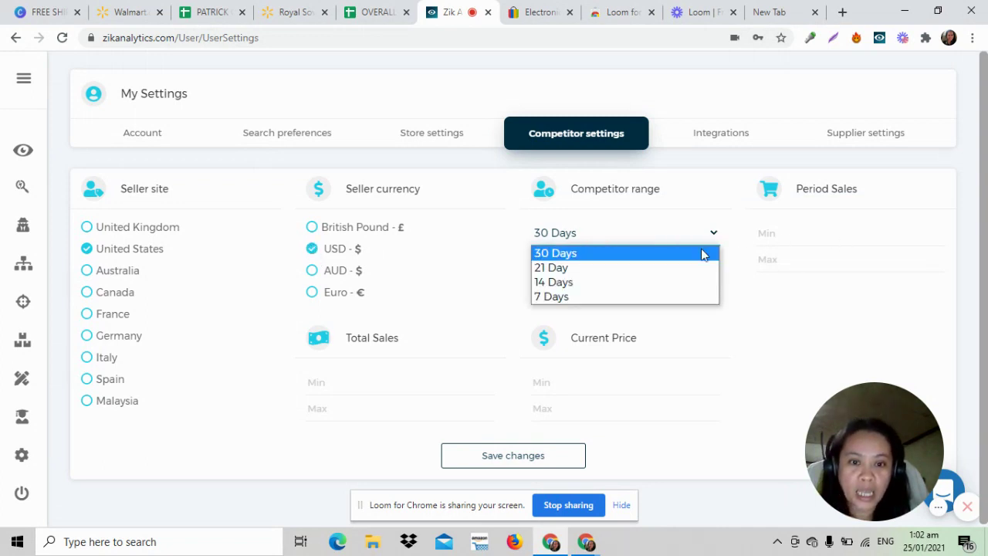
click(649, 298)
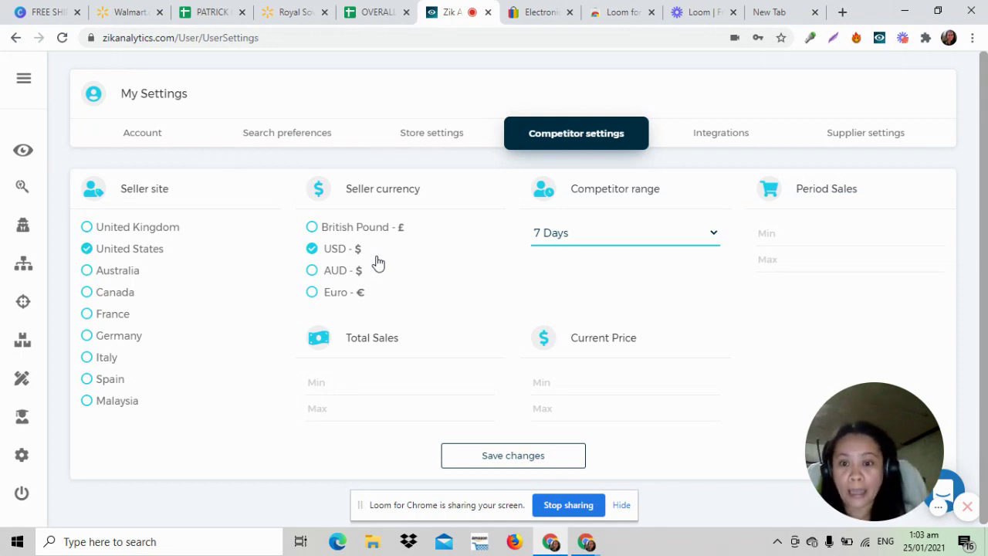
click(714, 236)
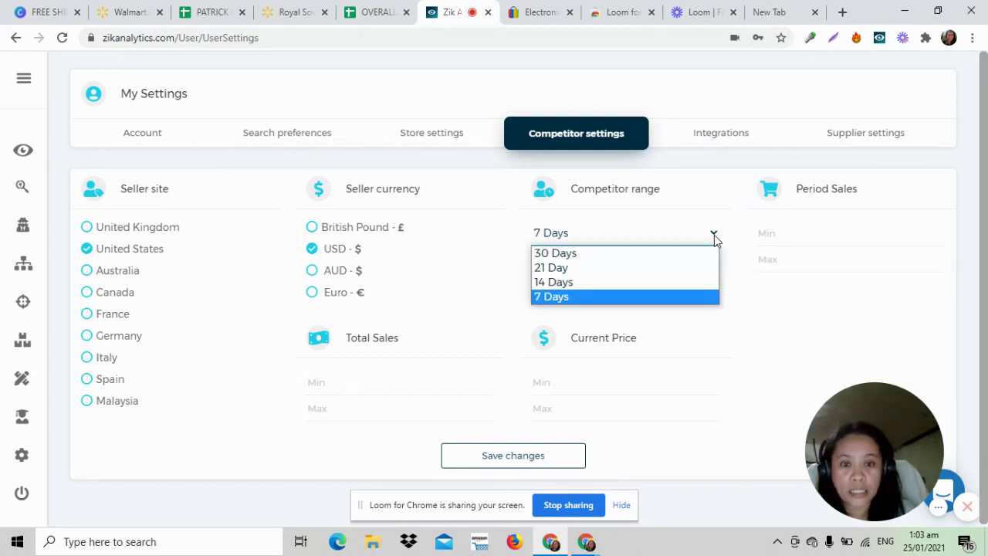
click(643, 296)
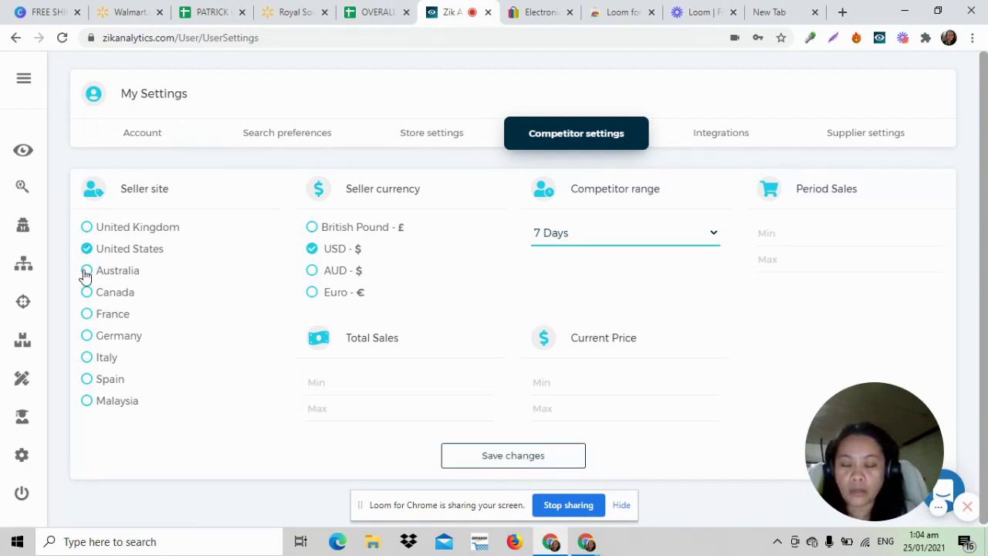
click(524, 459)
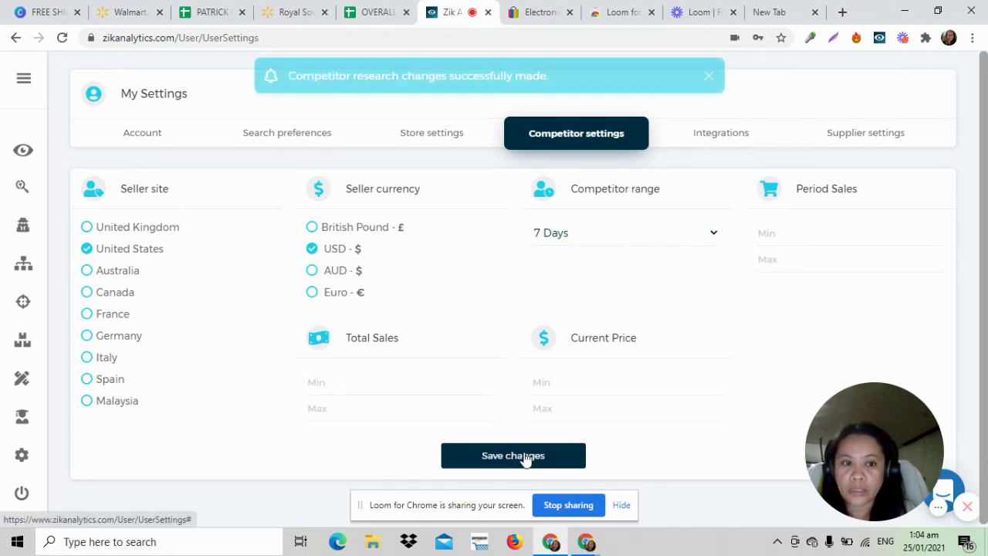
- Select Walmart.com as the source website in the supplier settings and save it
click(862, 145)
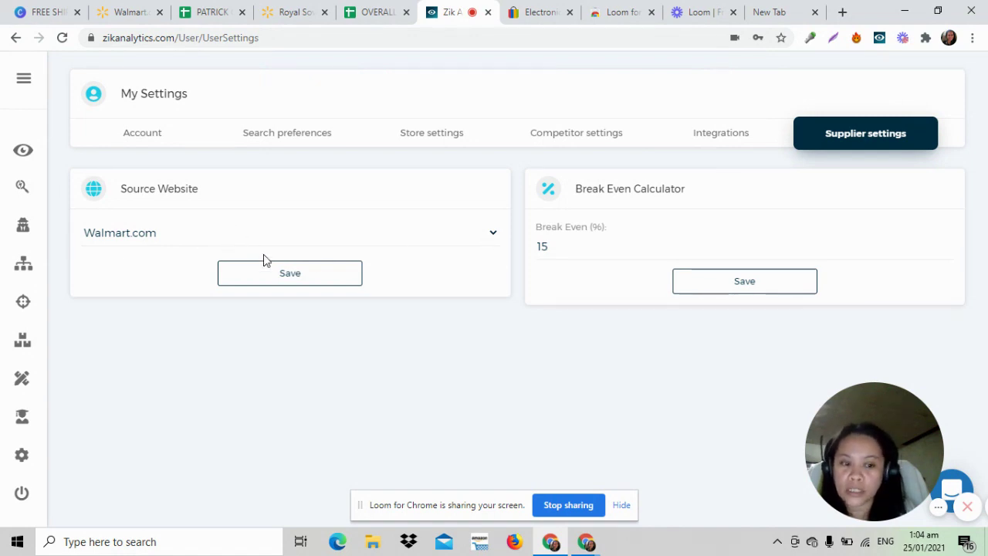
click(492, 236)
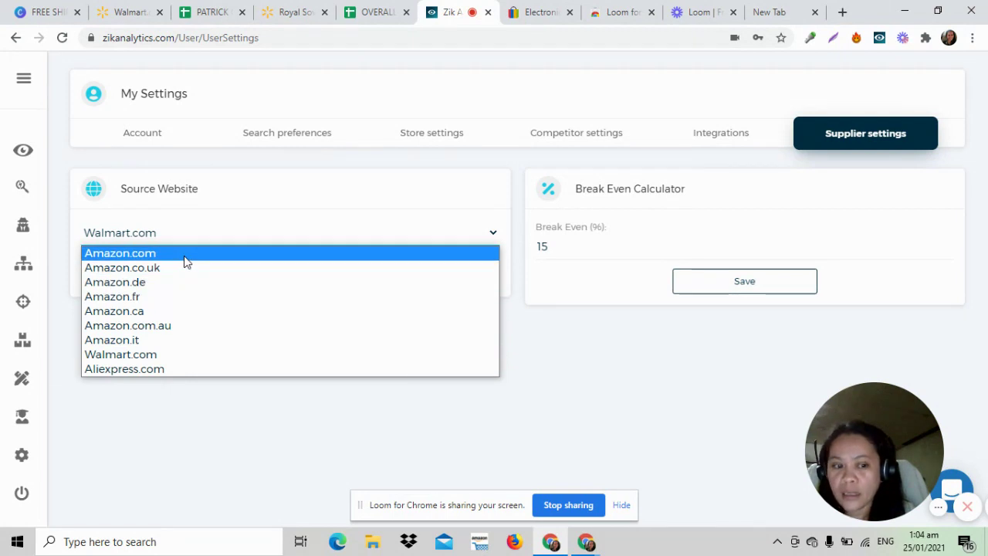
click(214, 361)
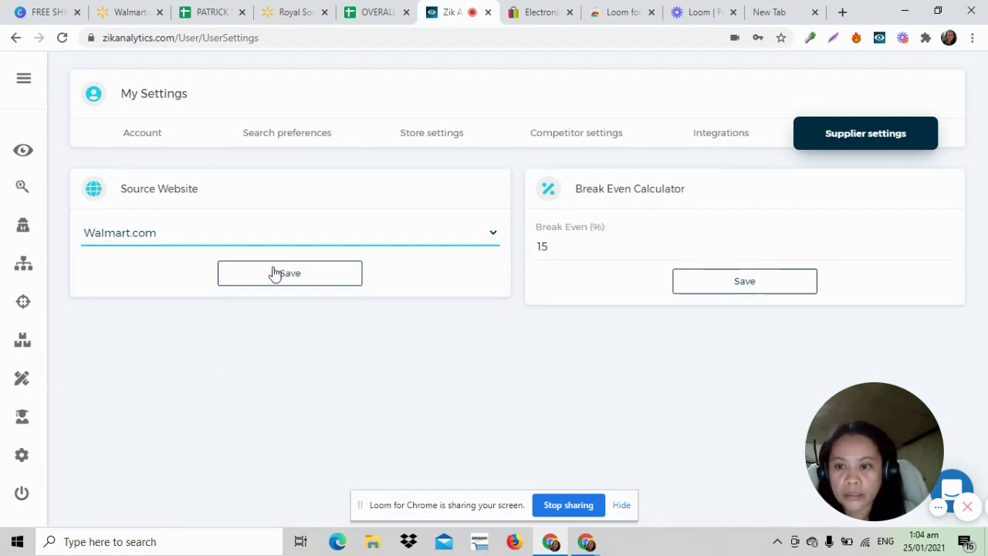
click(303, 276)
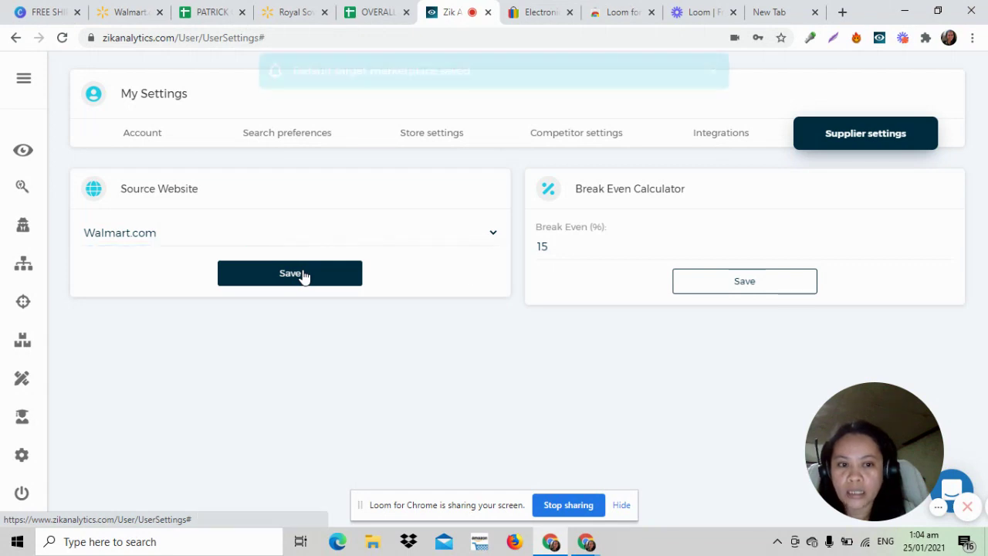
click(773, 296)
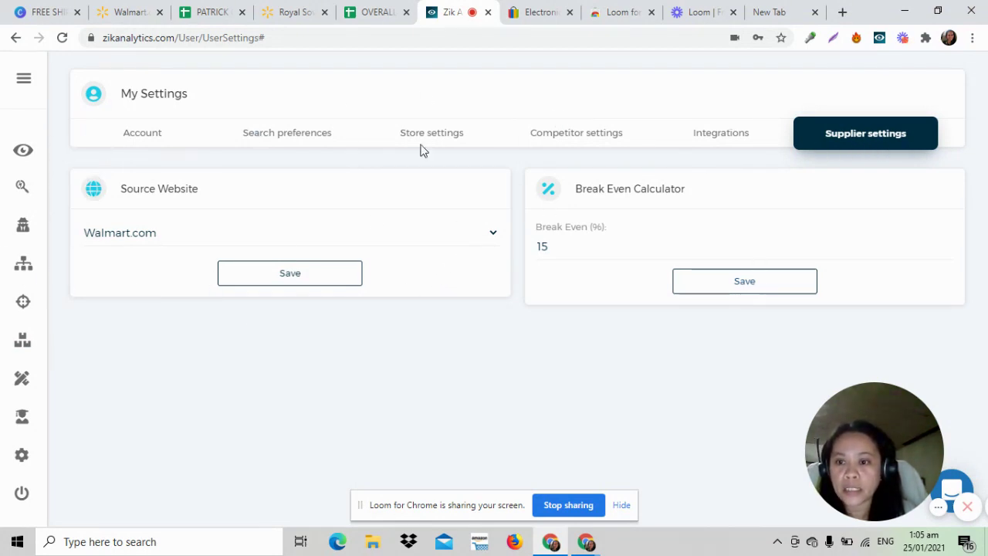
- Review the other available source websites, keep Walmart.com and save the source website again
click(496, 237)
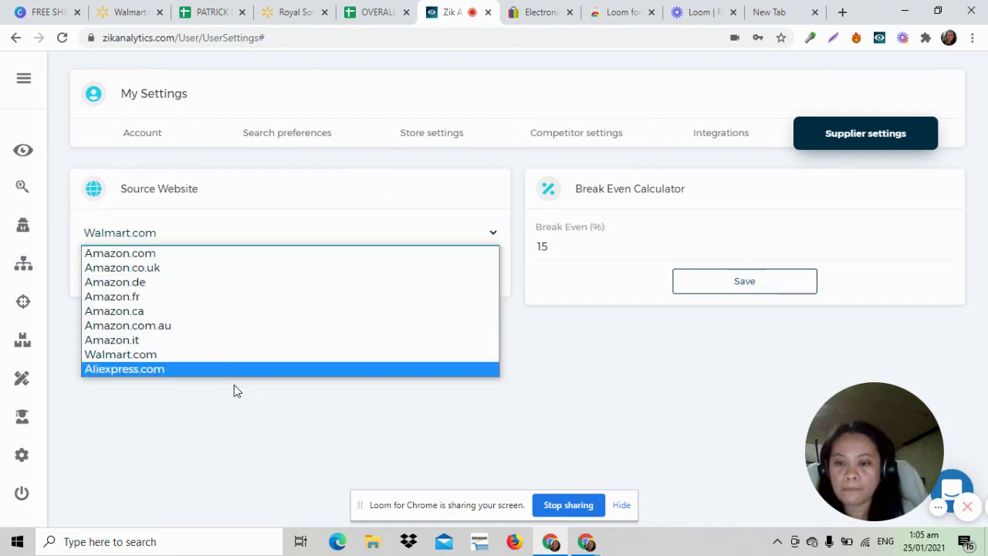
click(584, 387)
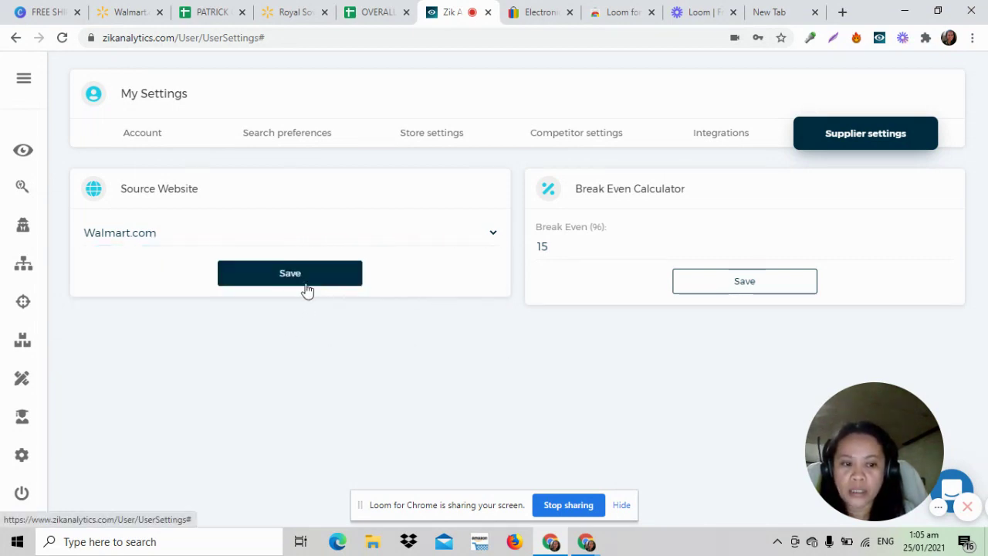
click(237, 281)
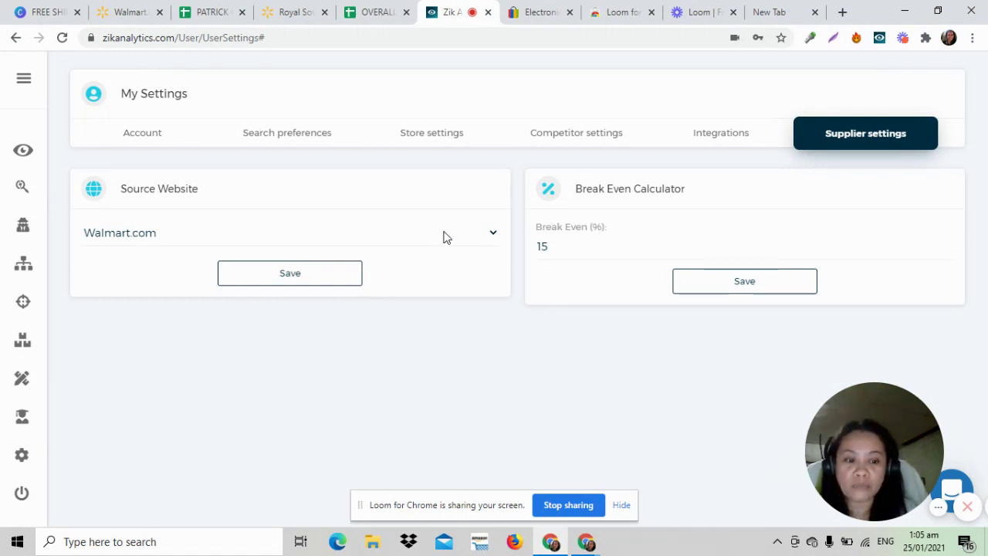
click(286, 276)
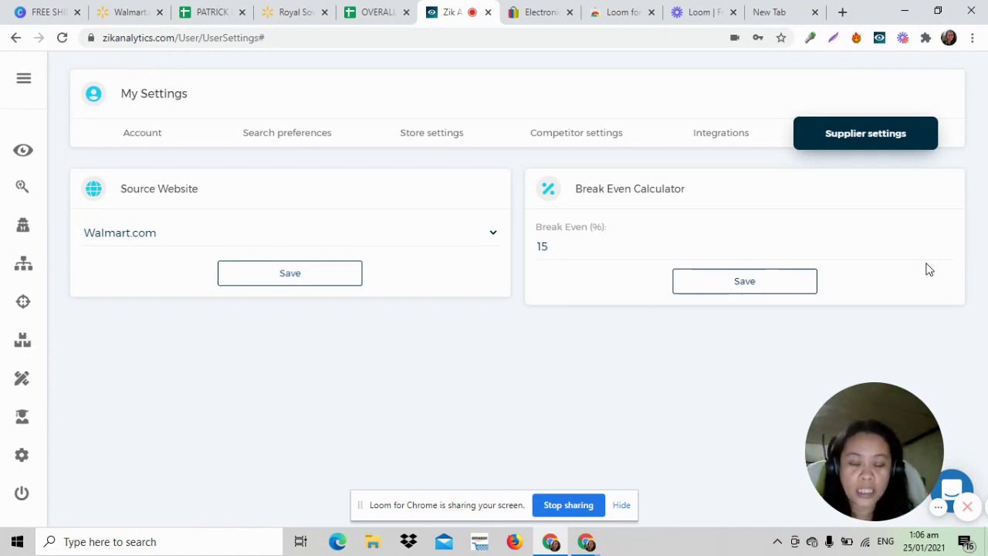
- Open the eBay competitor research page and close the unneeded Loom for Chrome browser page
click(22, 230)
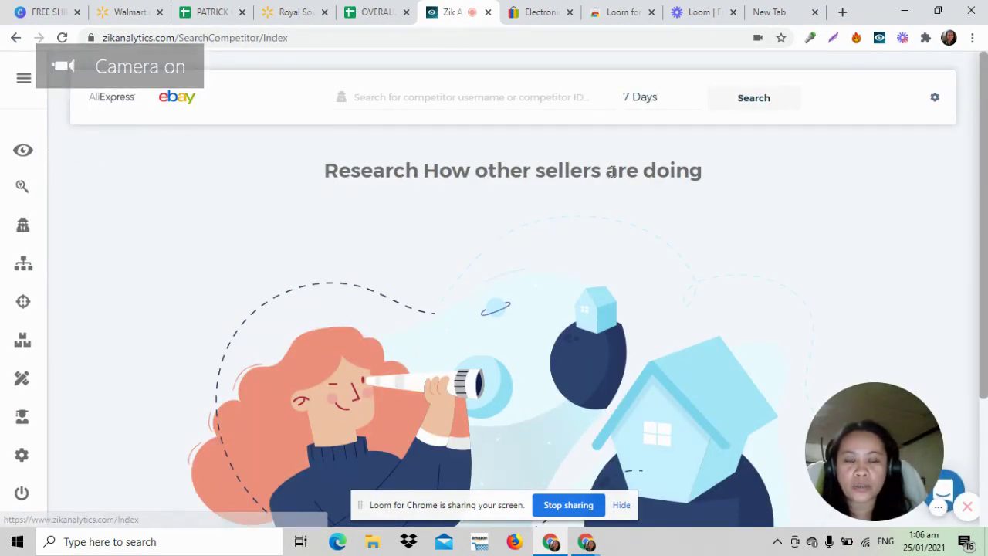
click(395, 99)
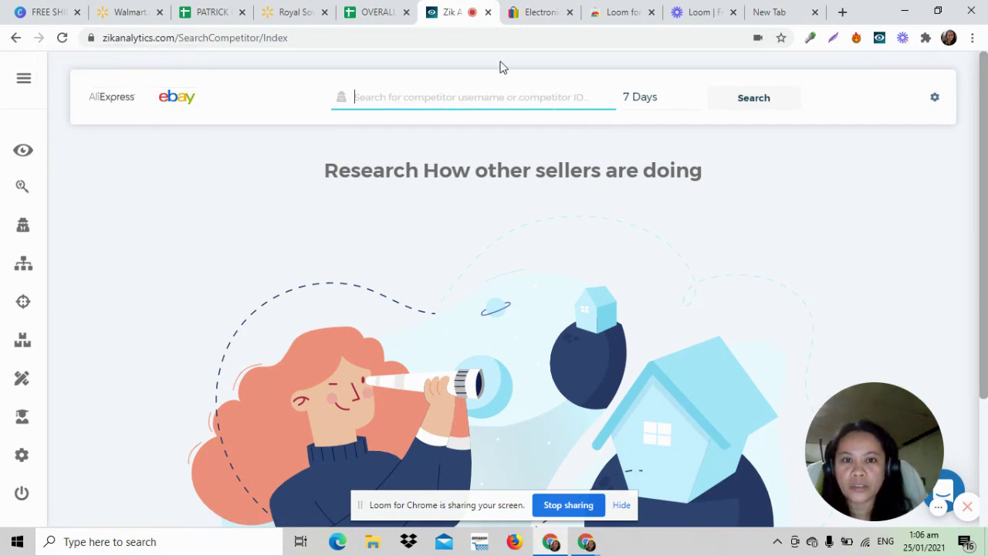
click(652, 12)
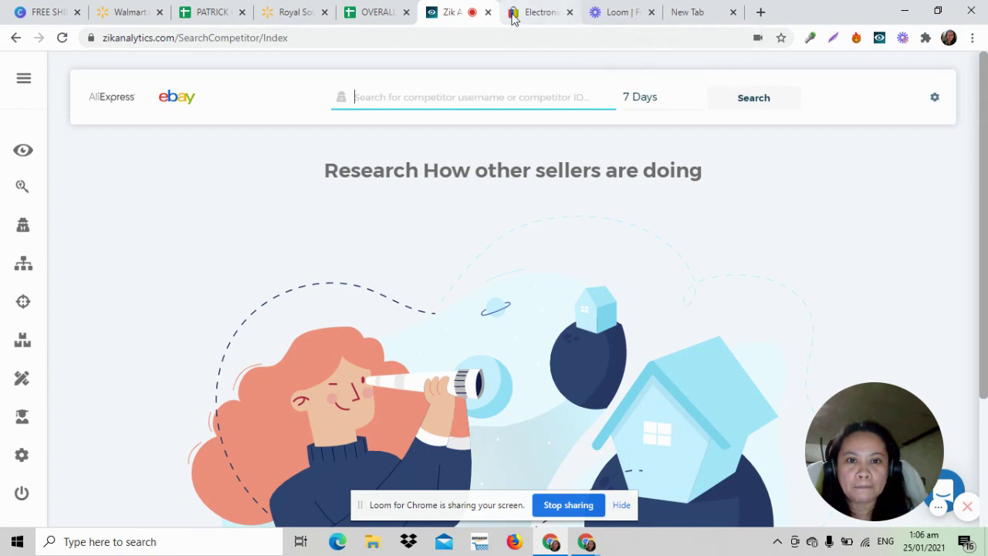
click(379, 107)
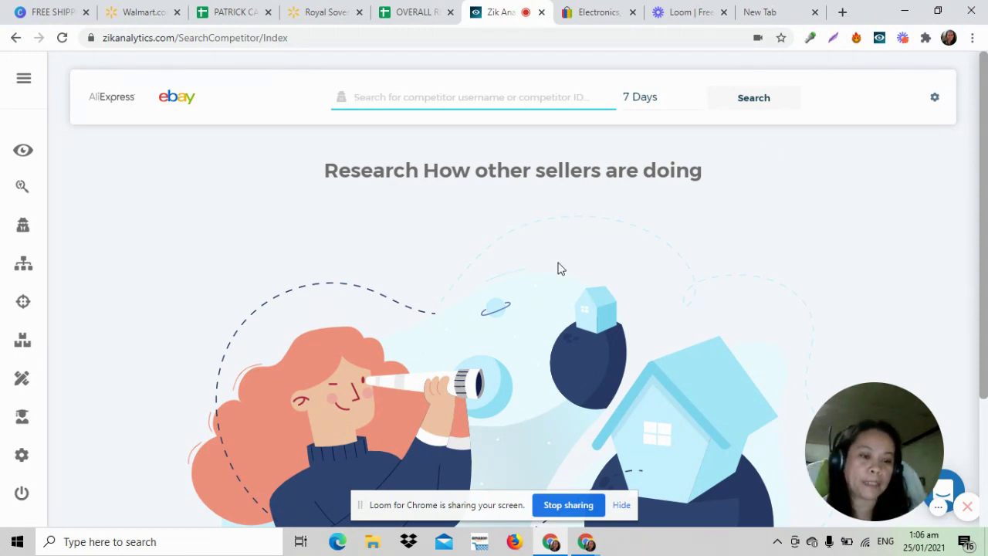
- Search eBay for KIDS BIKE in Product Research and browse the listings returned
click(20, 188)
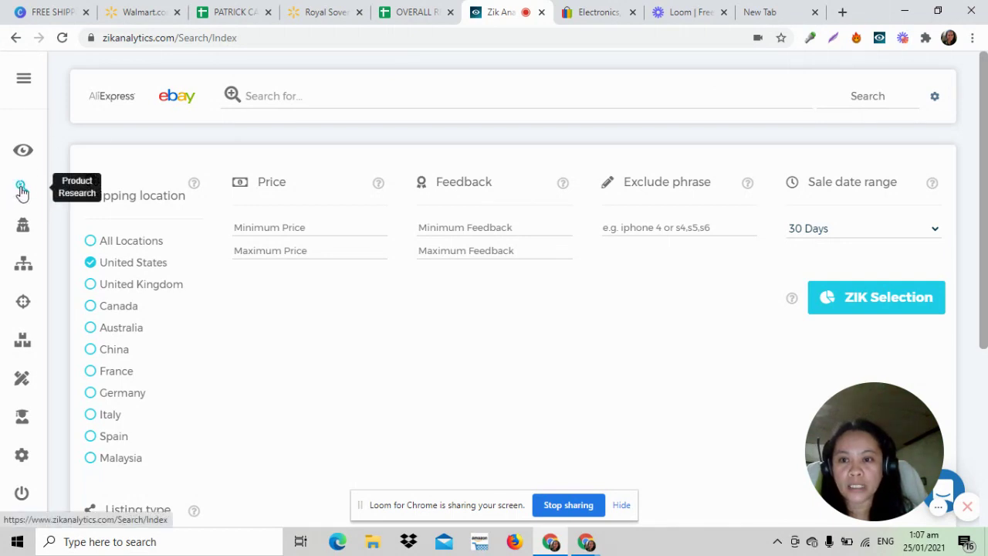
click(333, 95)
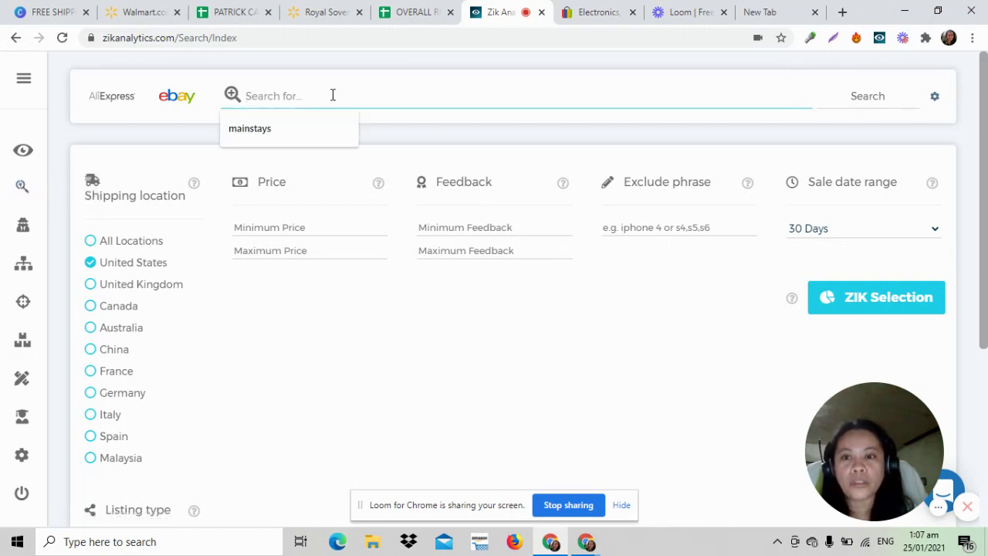
click(373, 388)
click(403, 100)
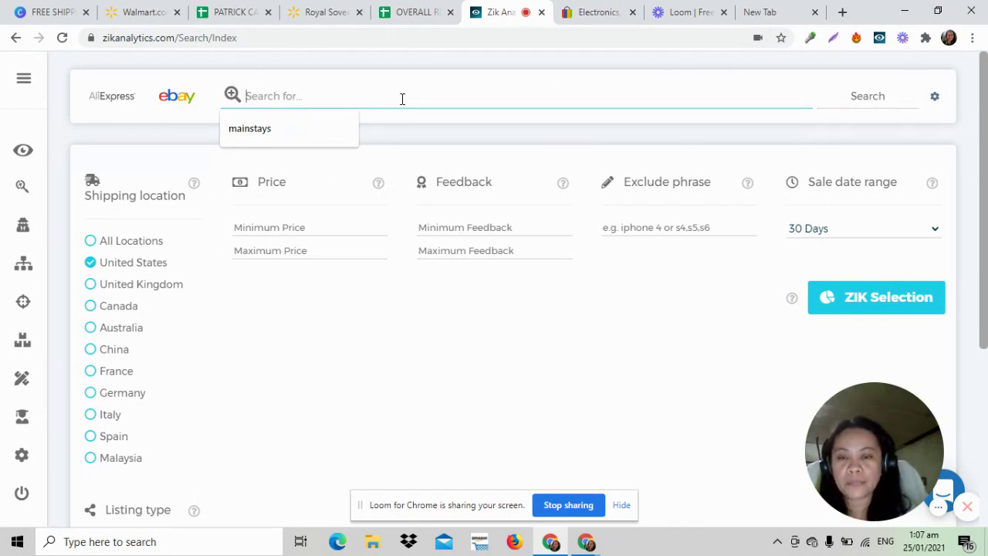
key(Caps_Lock)
text(KIDS BIKE)
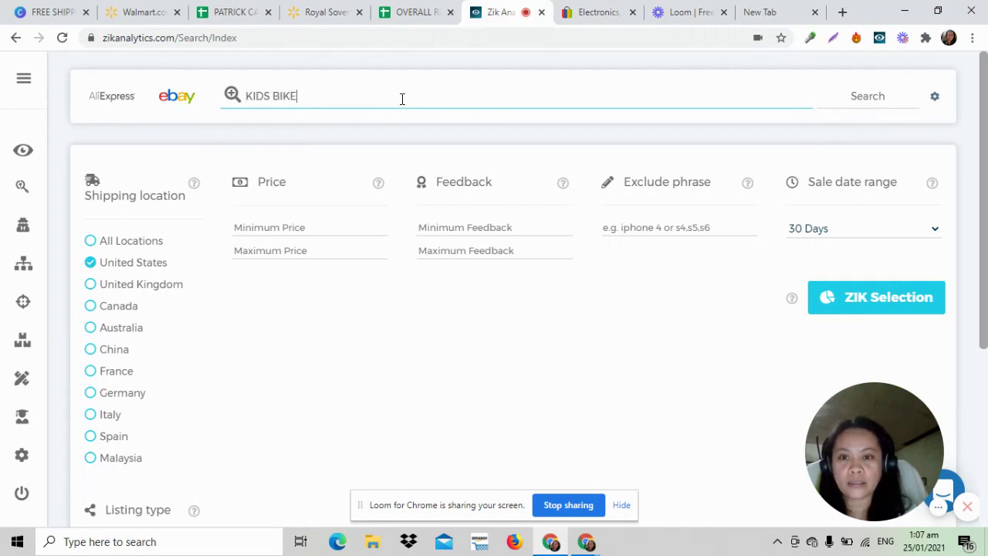
click(860, 102)
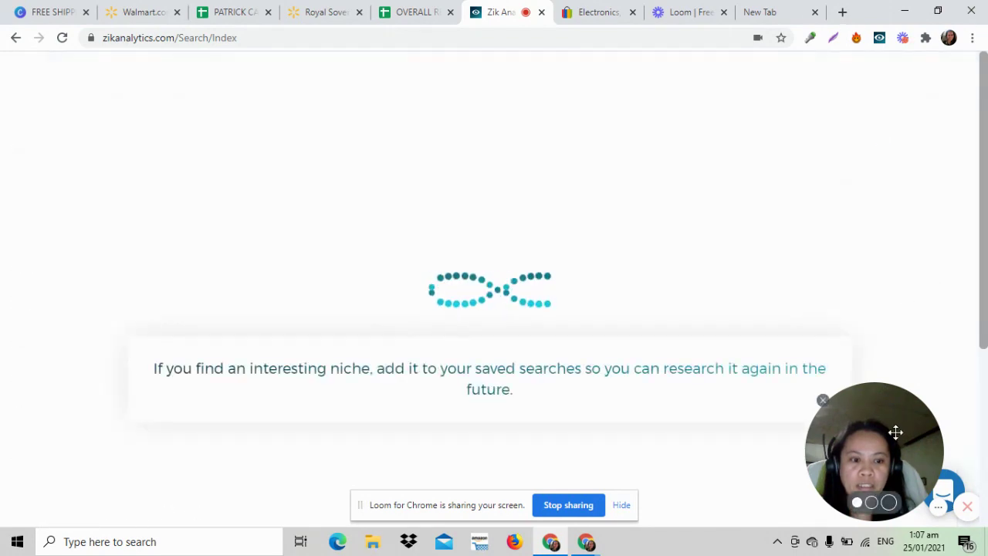
drag(896, 435, 84, 410)
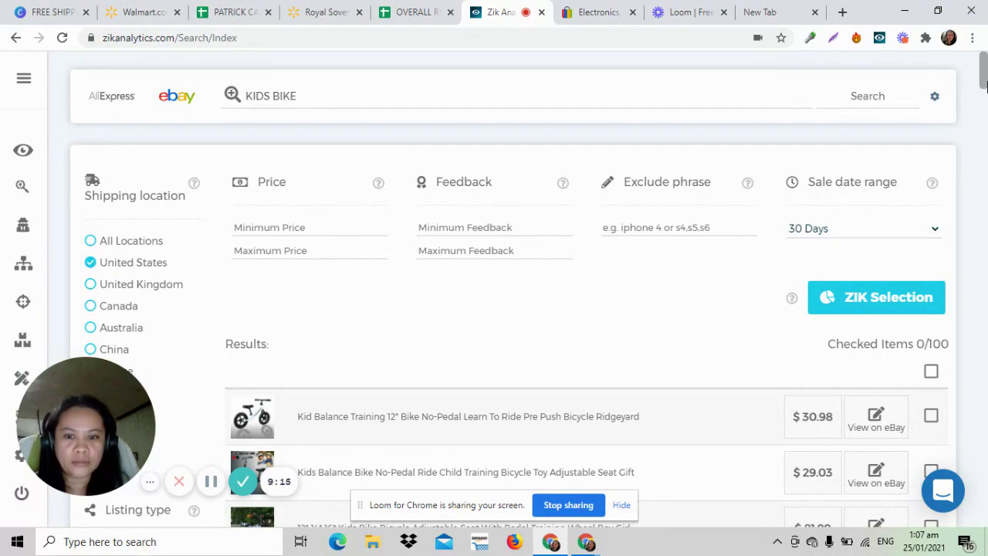
drag(985, 85, 978, 186)
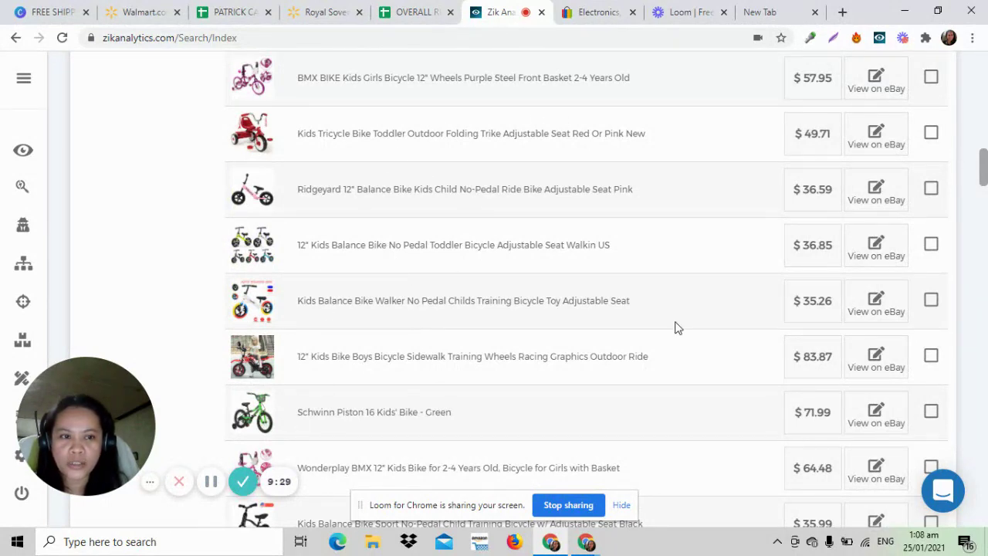
drag(985, 176, 985, 62)
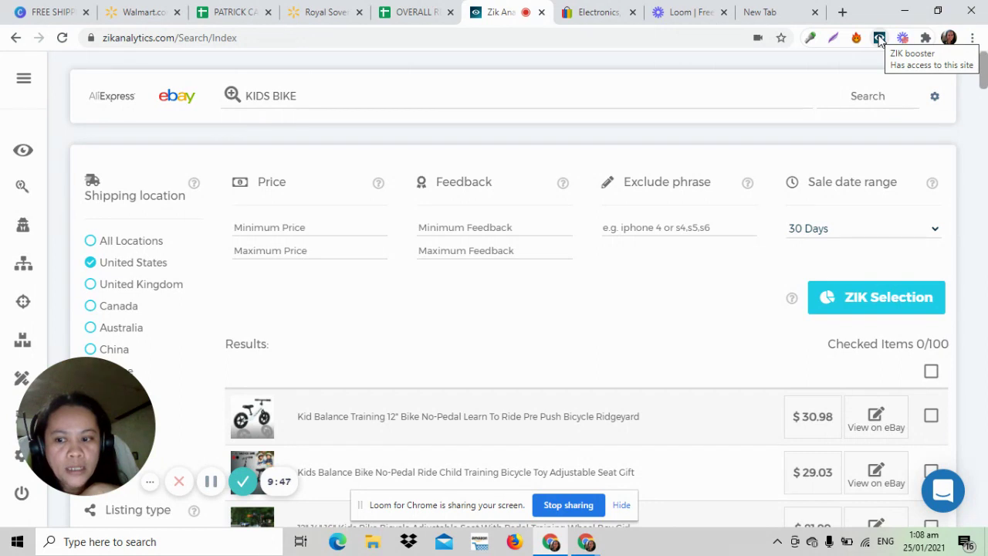
- Save the ZIK booster extension settings with country All Location, competition check Match Title and VERO check On
click(880, 38)
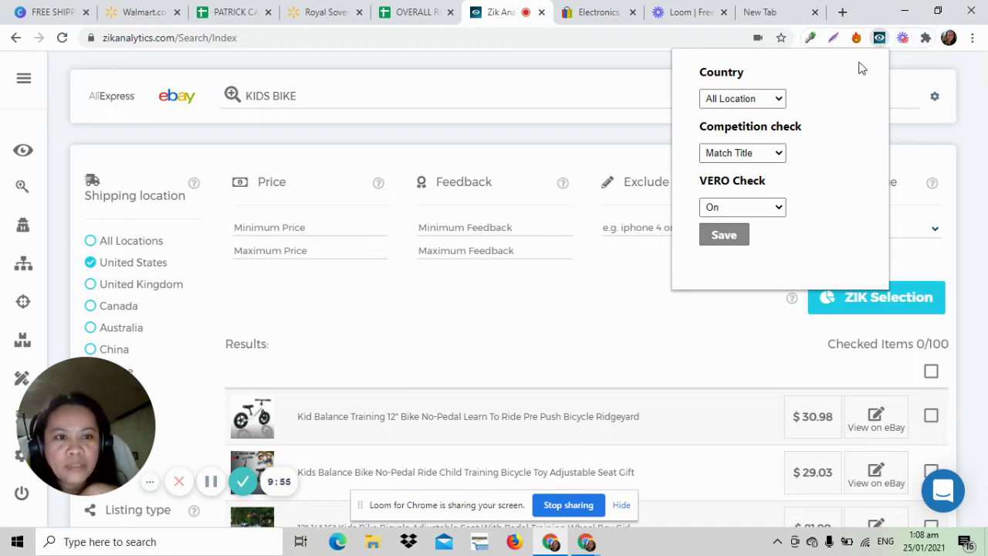
click(780, 101)
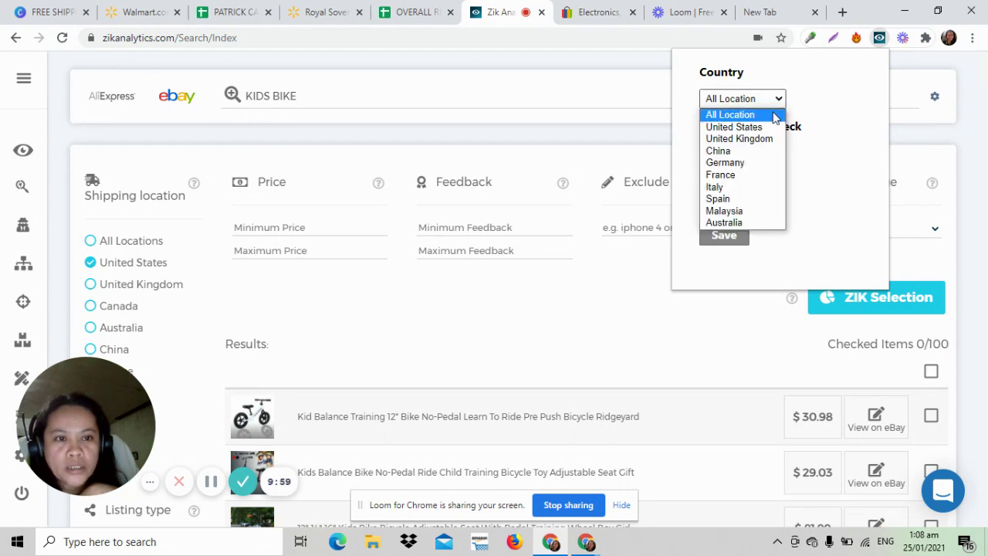
click(775, 115)
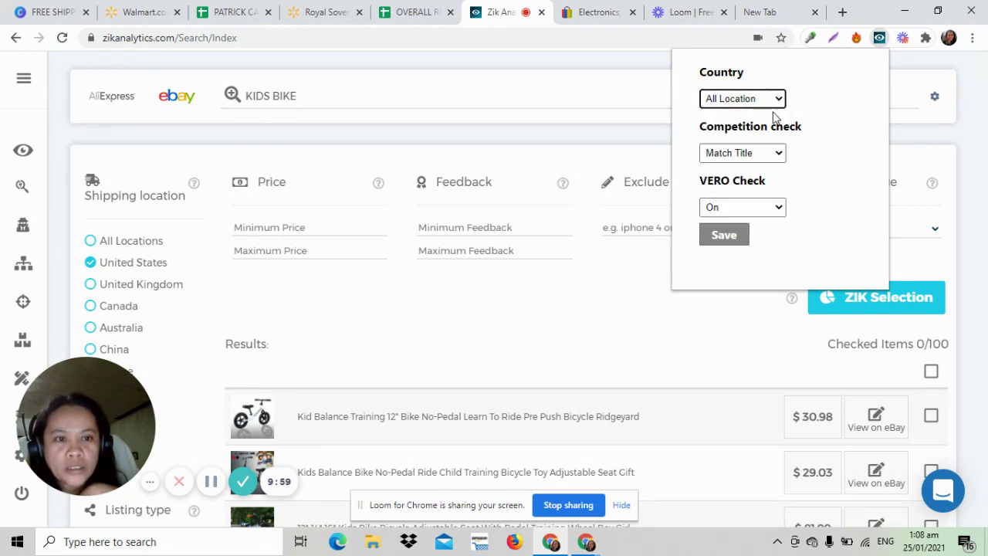
click(777, 206)
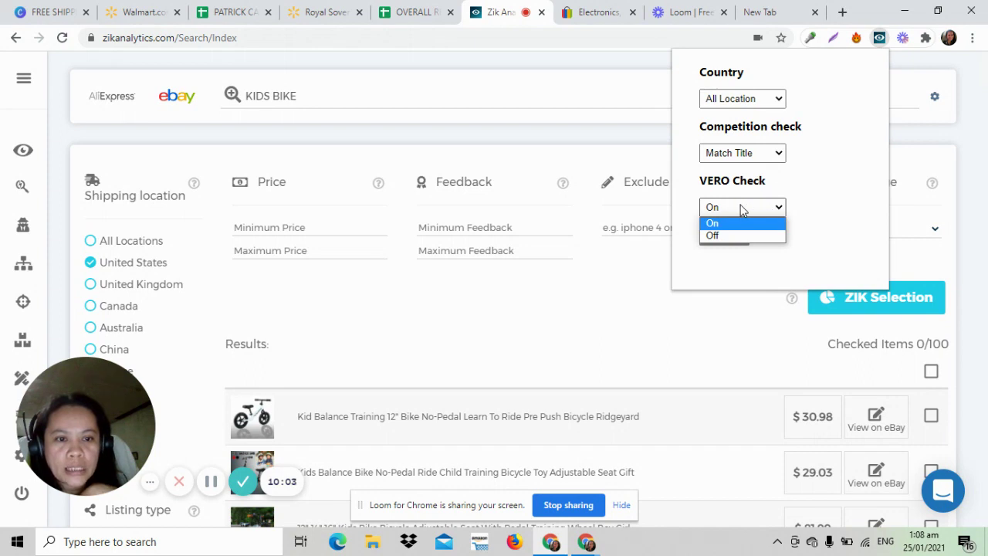
click(742, 210)
click(726, 237)
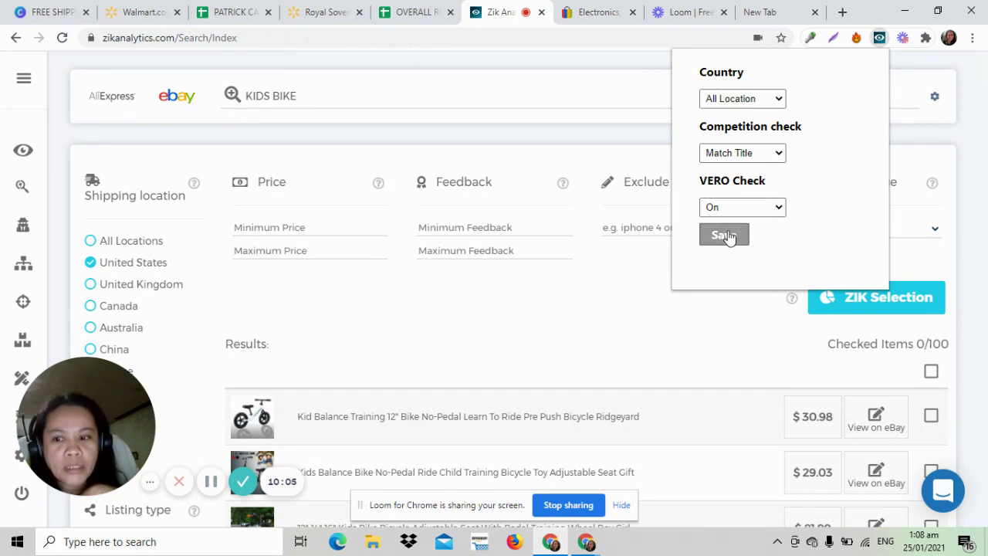
click(541, 306)
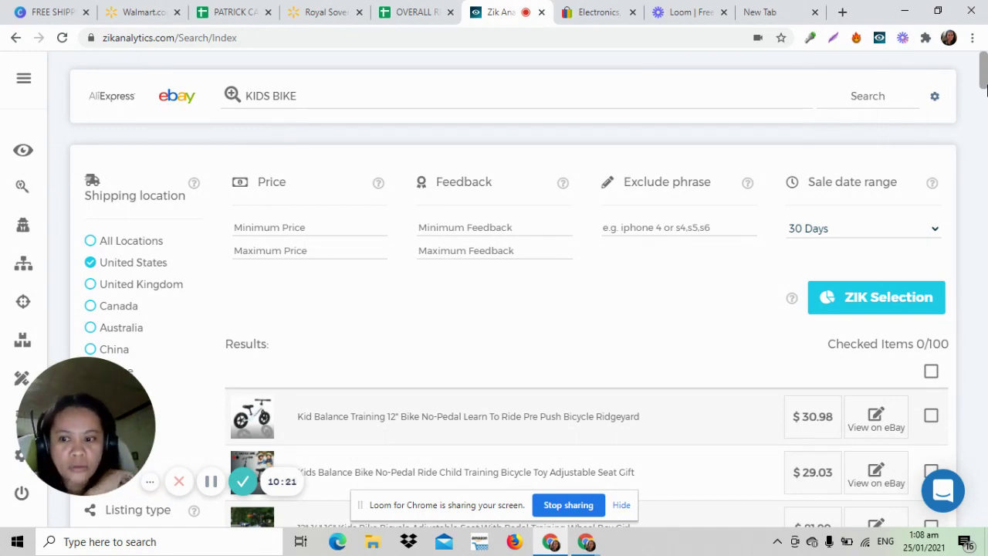
- Select all the KIDS BIKE results and analyze them with ZIK Selection
mouse_move(985, 82)
mouse_down()
mouse_move(986, 111)
mouse_move(985, 92)
mouse_up()
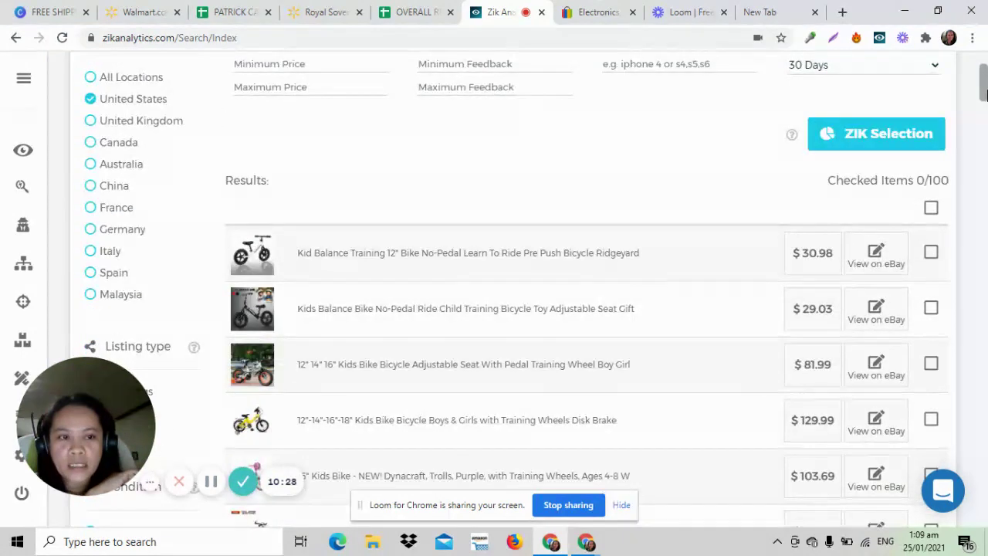
click(932, 214)
mouse_move(984, 87)
mouse_down()
mouse_move(982, 320)
mouse_move(984, 77)
mouse_move(984, 89)
mouse_up()
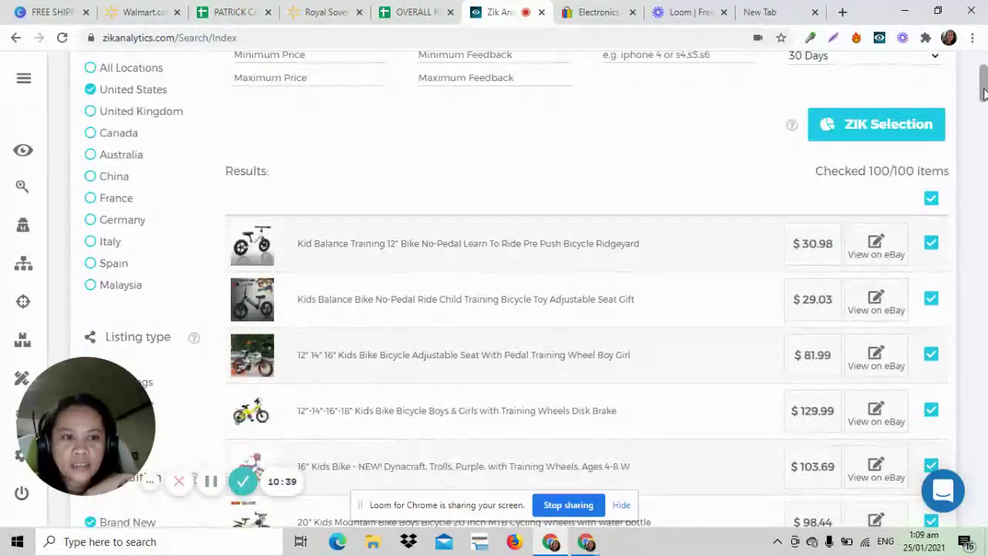
click(883, 133)
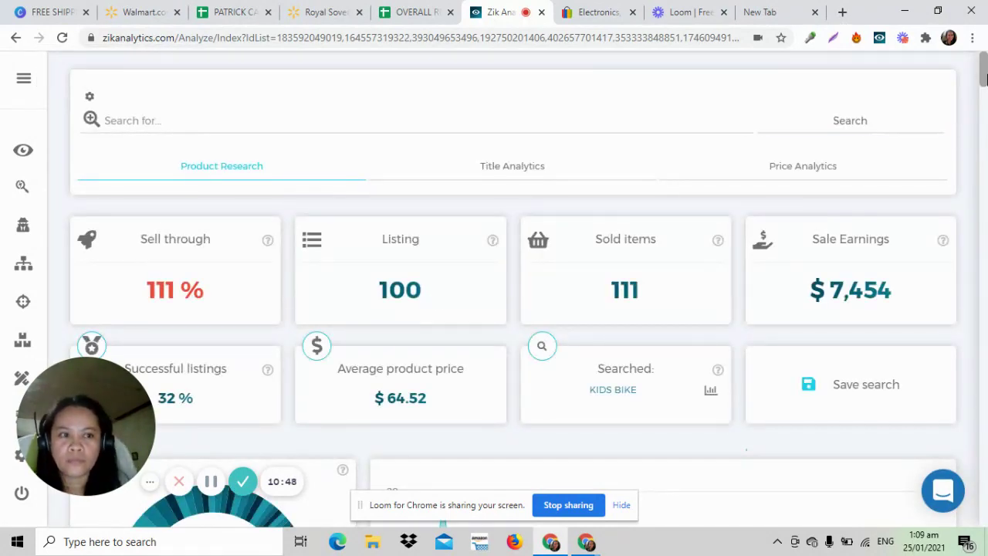
- Examine the KIDS BIKE analysis table for each seller's country, feedback, product, total sales, price and item location
drag(983, 80, 985, 126)
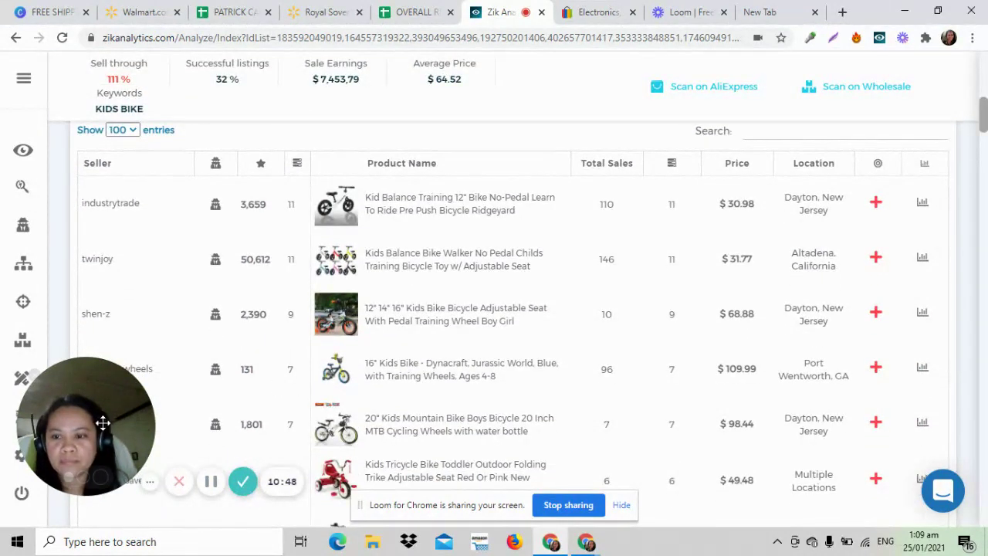
drag(98, 424, 192, 360)
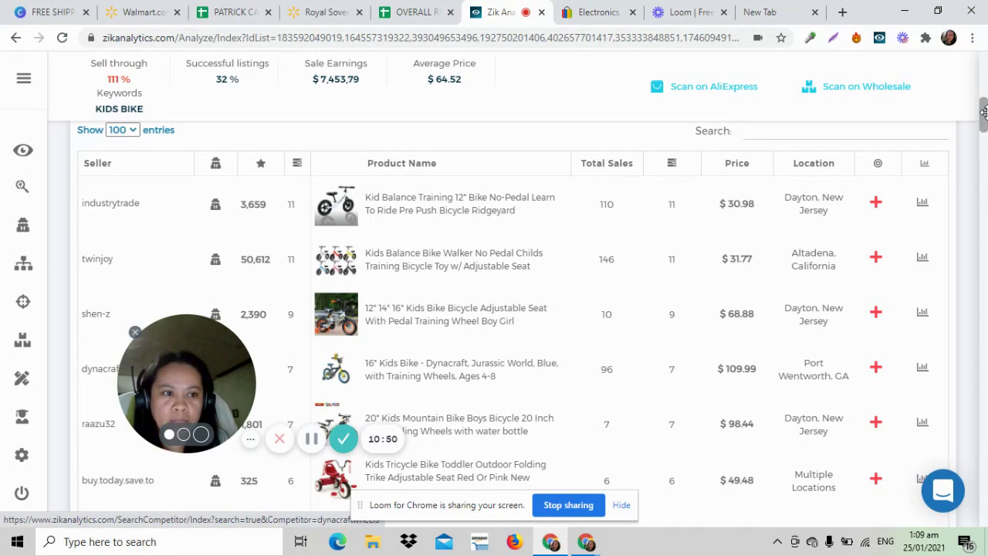
drag(984, 118, 935, 108)
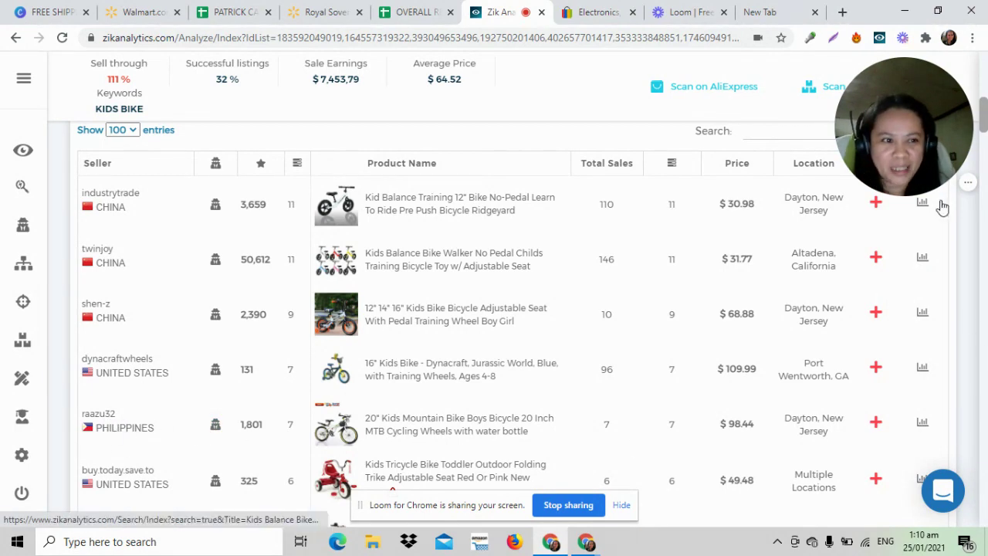
scroll(984, 127, down, 1)
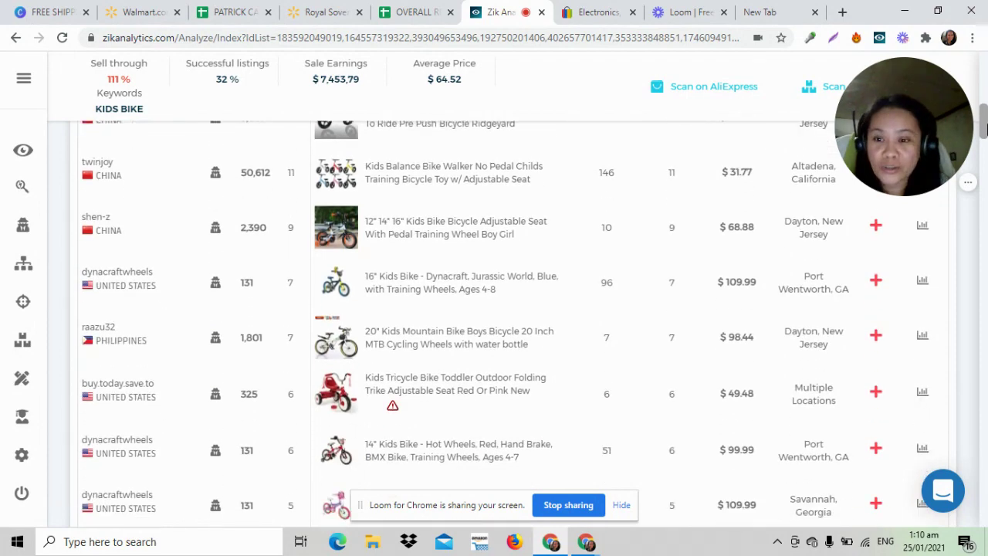
scroll(983, 127, down, 1)
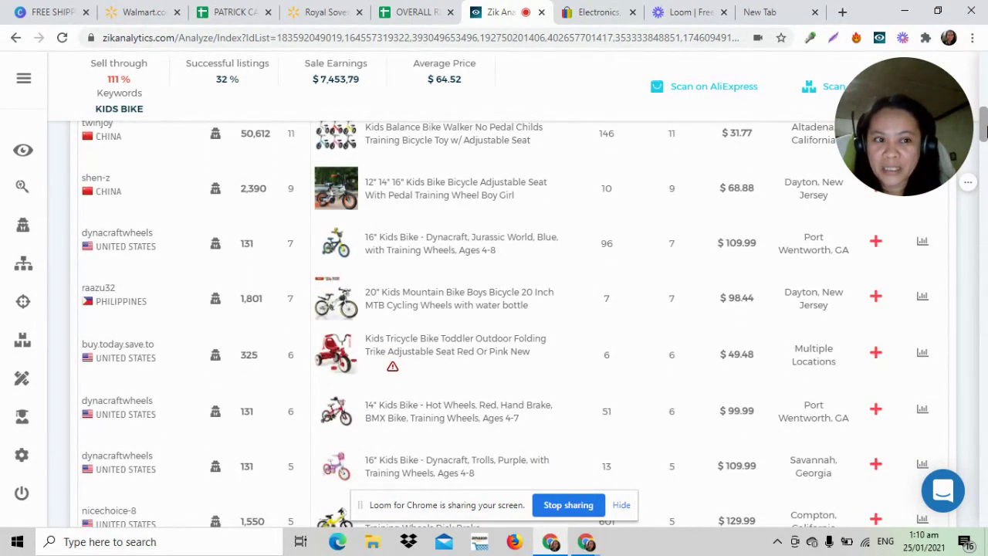
drag(984, 127, 983, 138)
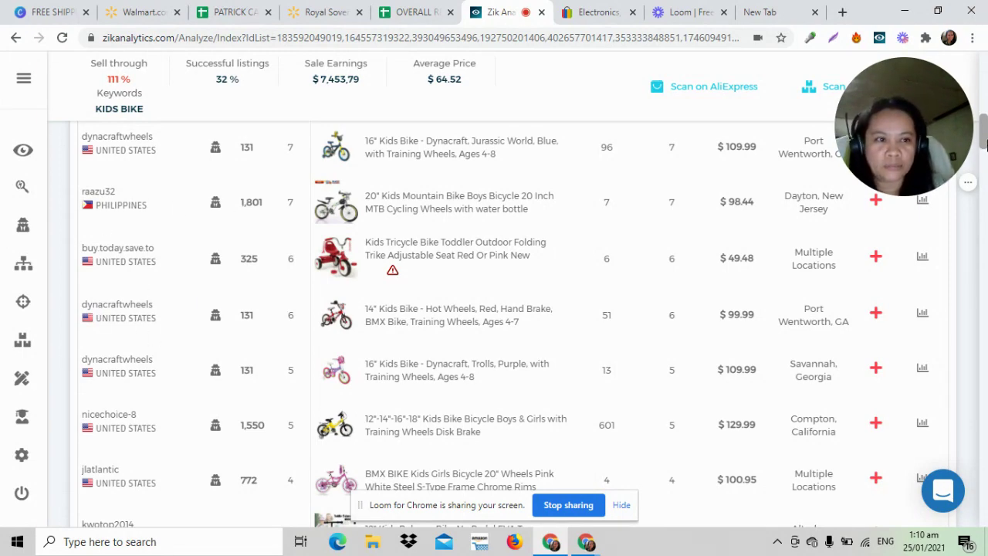
scroll(985, 139, up, 4)
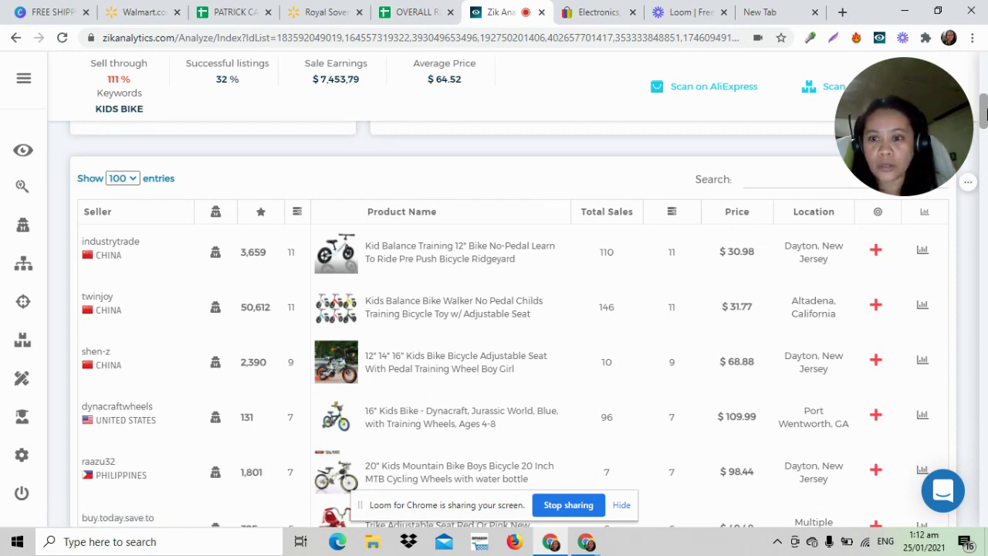
scroll(424, 311, down, 3)
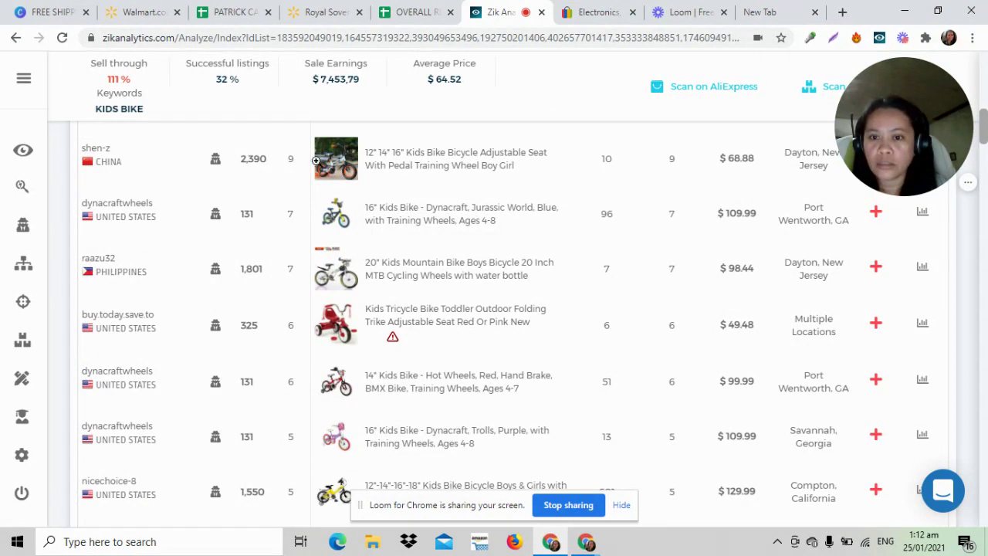
mouse_move(342, 149)
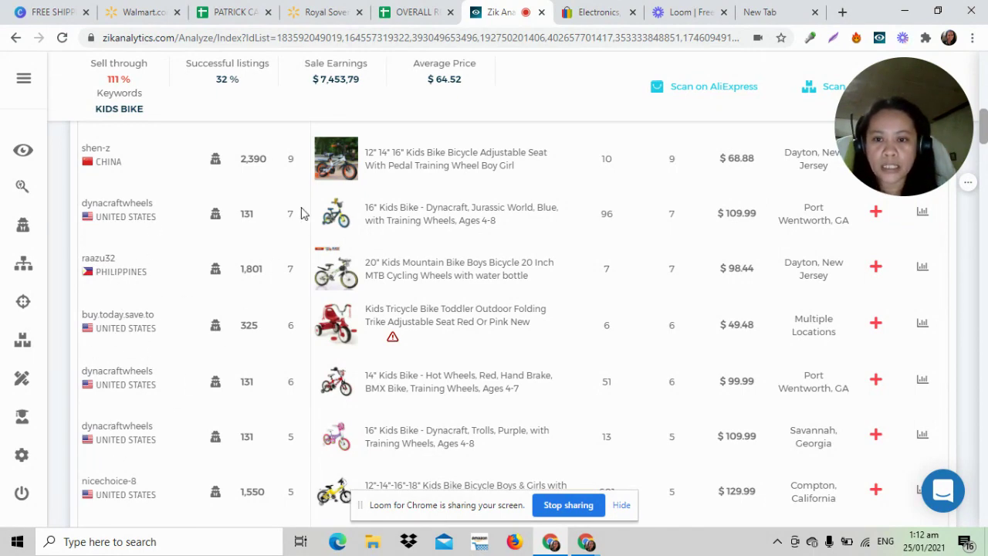
mouse_move(332, 212)
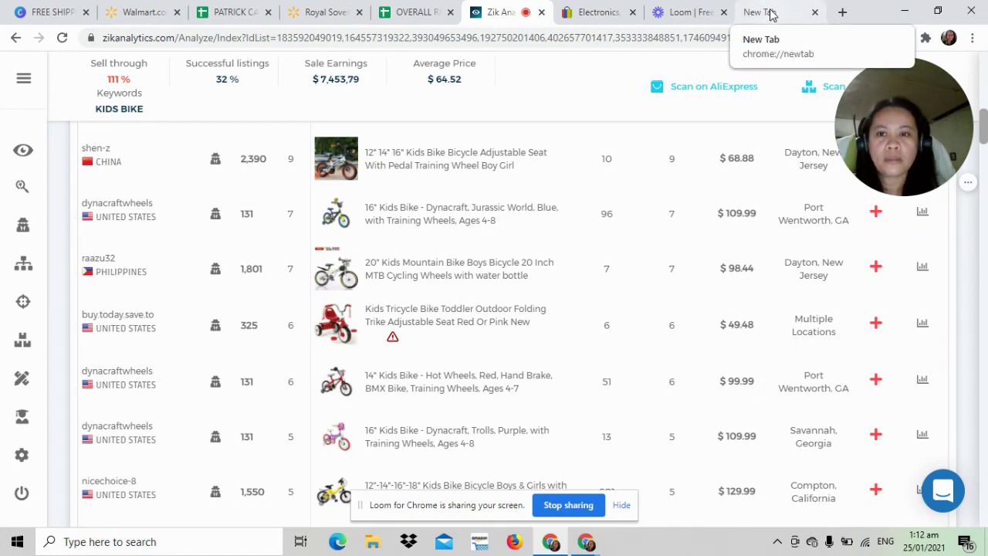
- Copy the phrase Electric Coin Sorter from the Royal Sovereign product title on Walmart, then return to the KIDS BIKE analysis
click(314, 13)
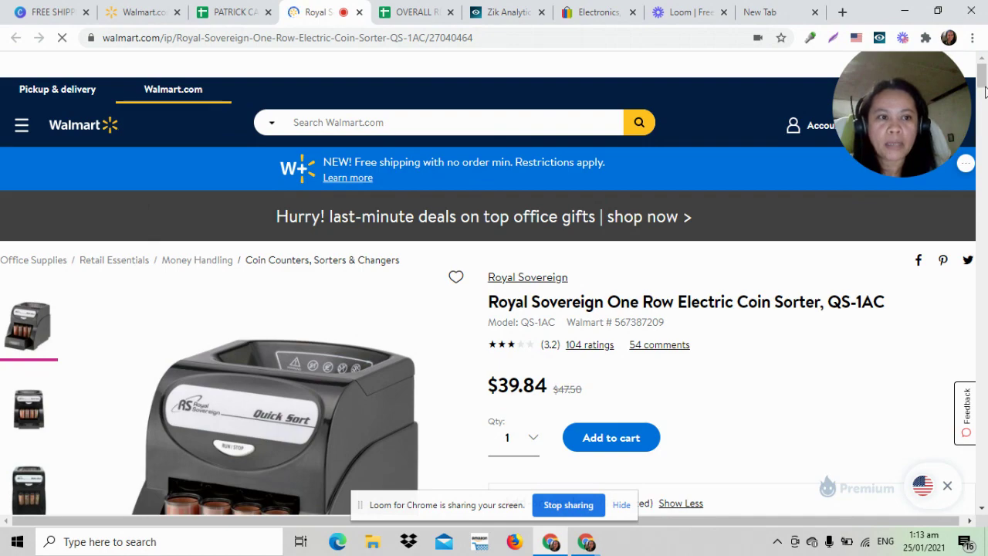
mouse_move(985, 78)
mouse_down()
mouse_move(984, 99)
mouse_move(982, 87)
mouse_up()
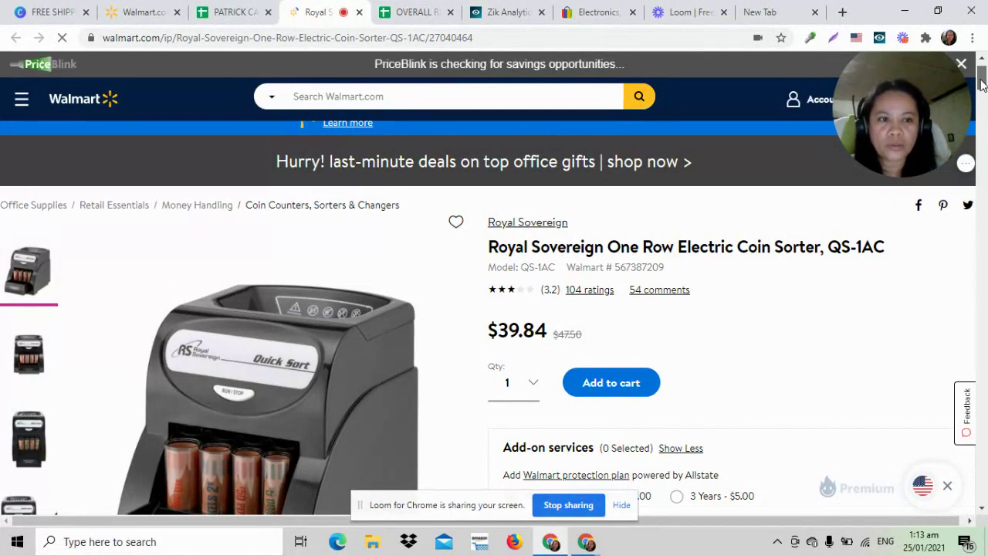
drag(982, 85, 982, 88)
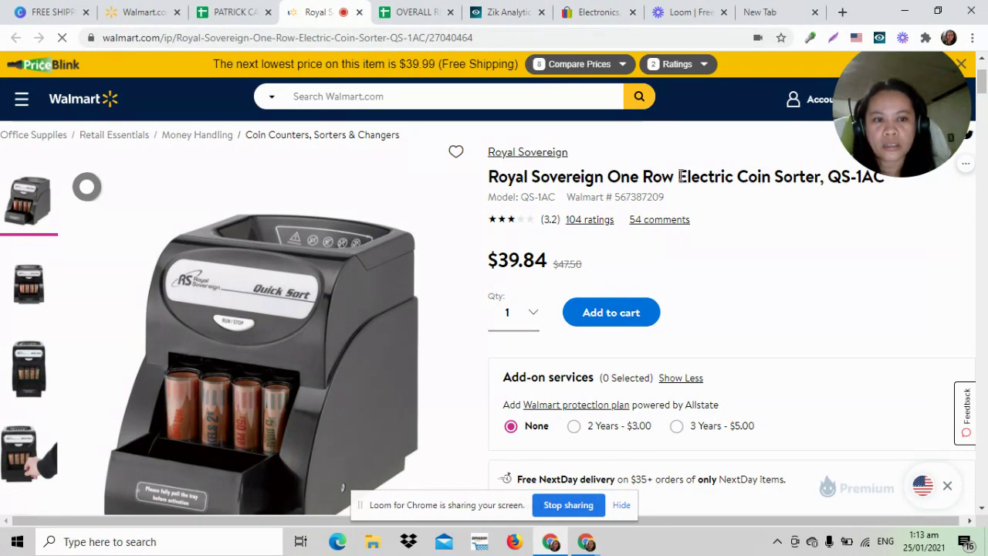
drag(681, 176, 822, 174)
right_click(745, 179)
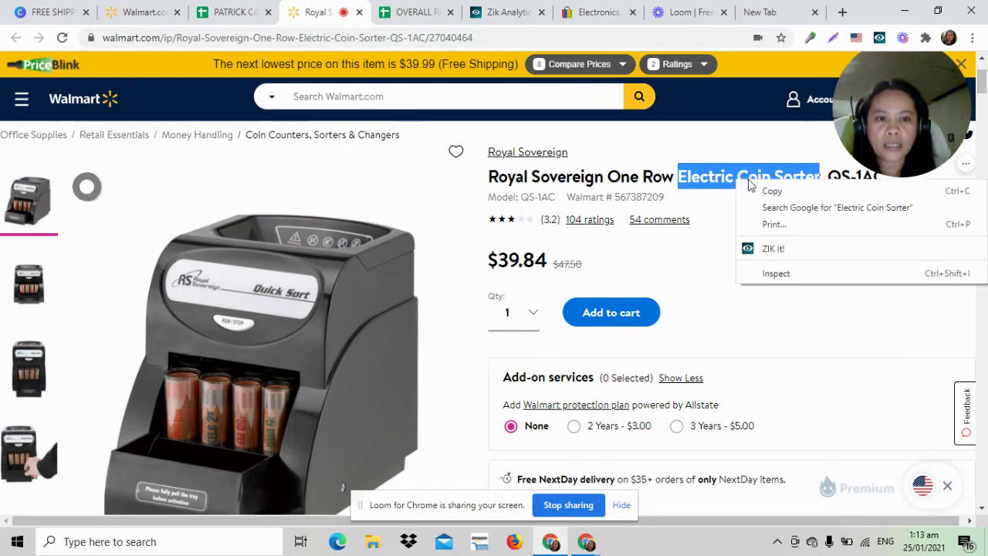
click(764, 190)
click(508, 13)
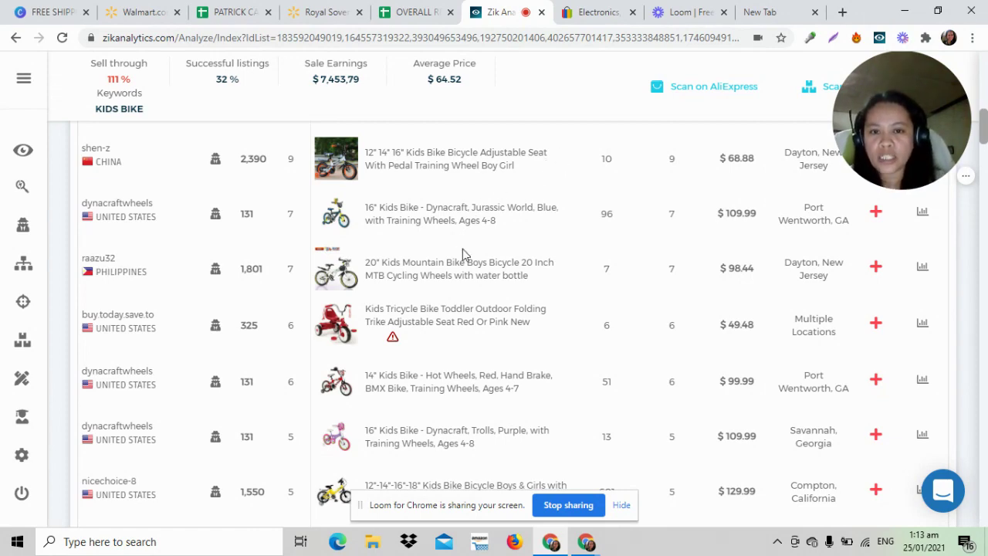
- Examine the KIDS BIKE analysis table for United States sellers, comparing their feedback scores, total sales and item locations
scroll(472, 247, up, 10)
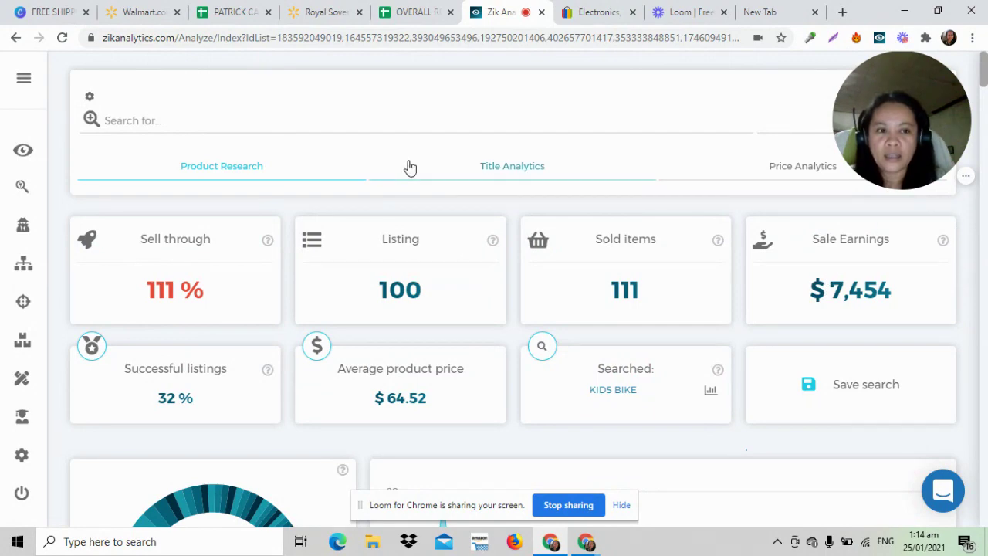
scroll(564, 215, down, 7)
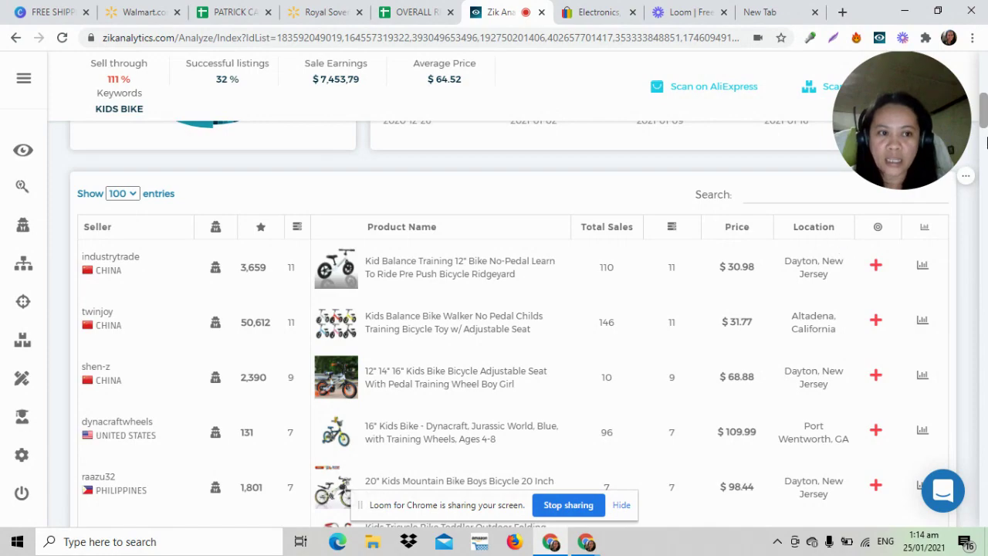
drag(984, 113, 446, 236)
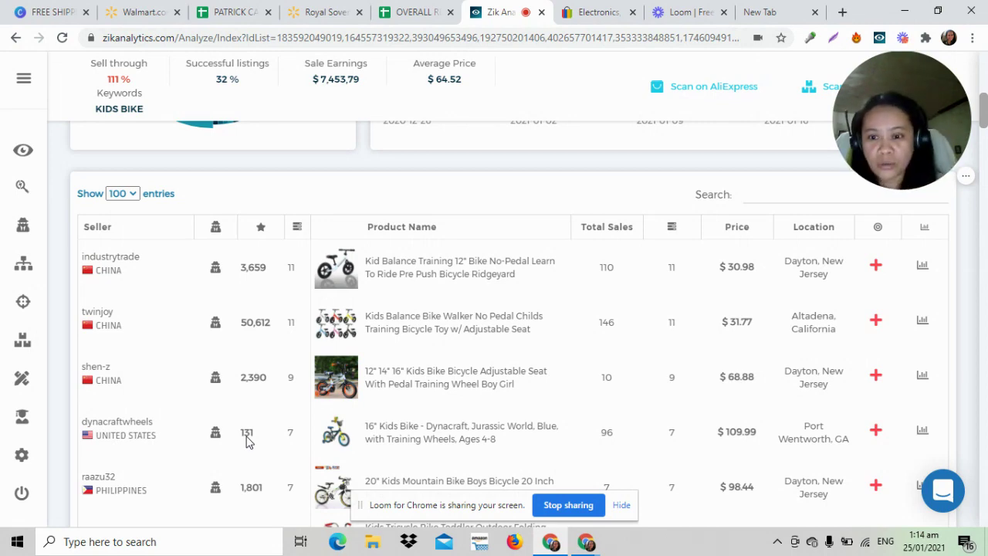
drag(985, 109, 985, 166)
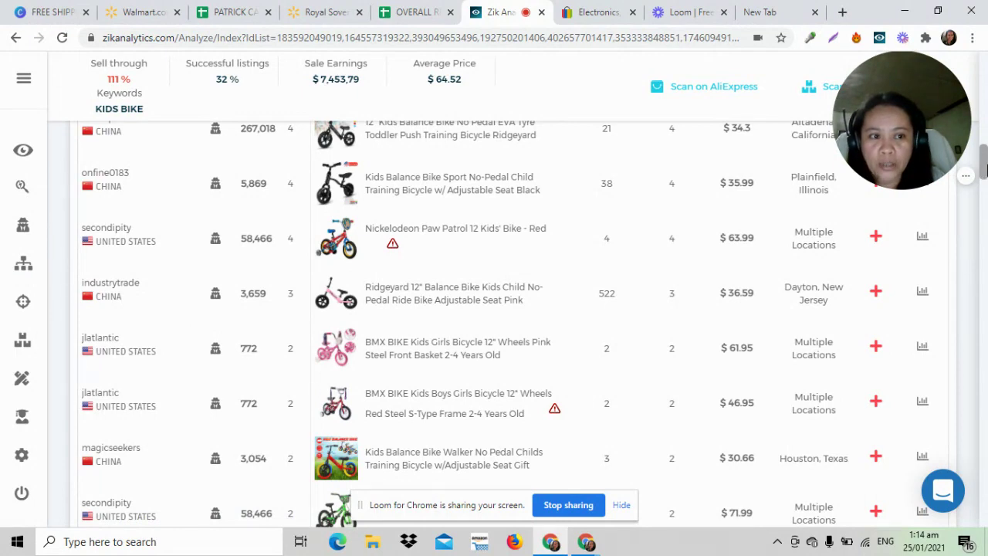
drag(985, 169, 984, 186)
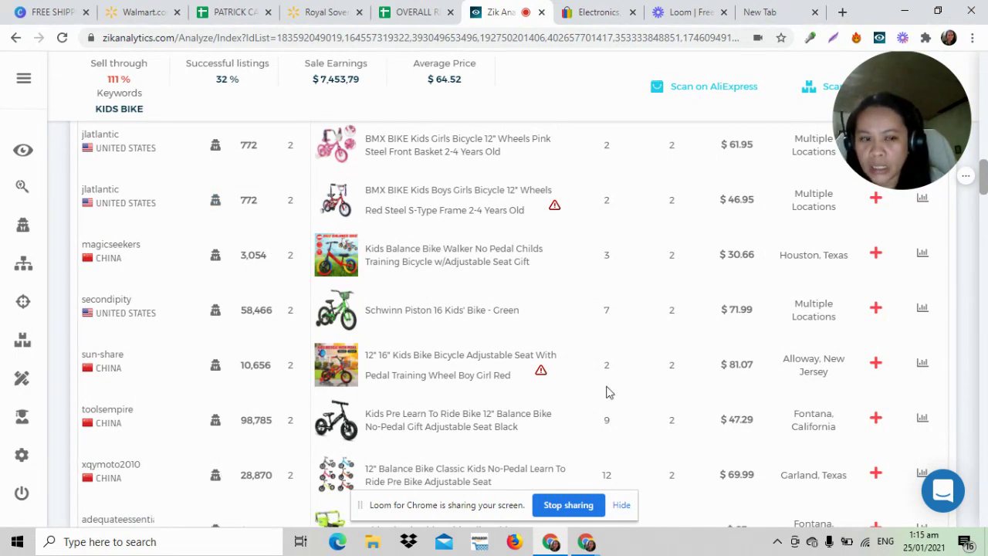
scroll(984, 189, down, 1)
scroll(985, 189, down, 1)
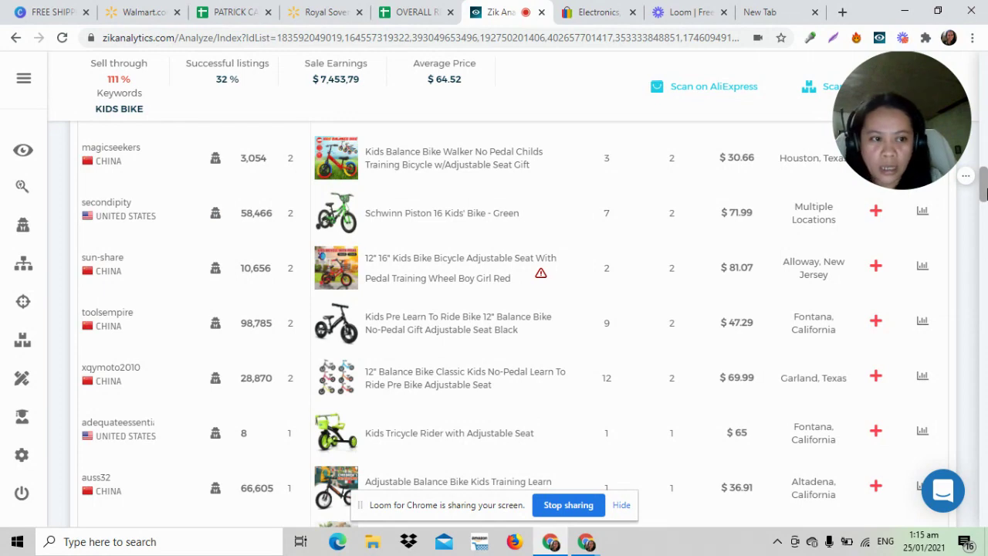
drag(986, 193, 986, 186)
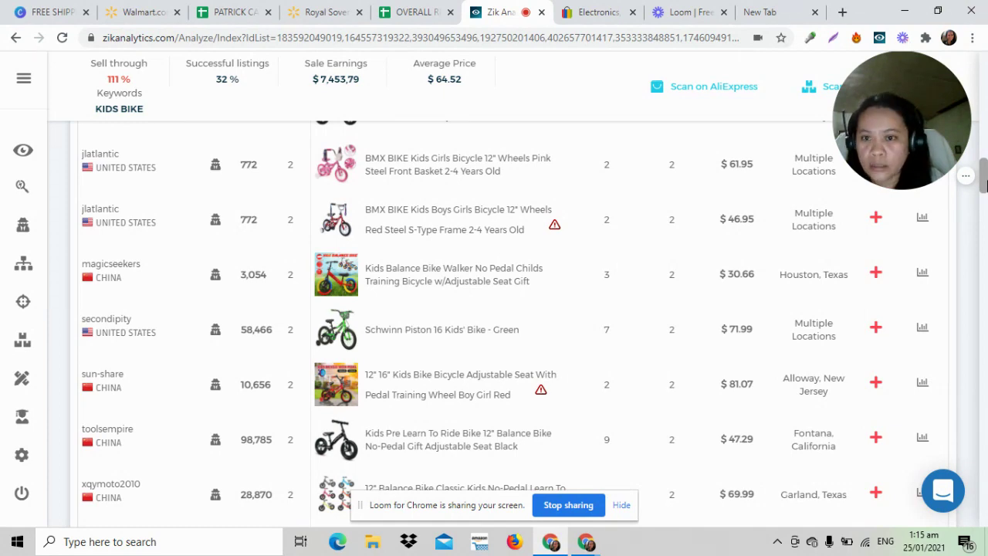
drag(984, 182, 984, 178)
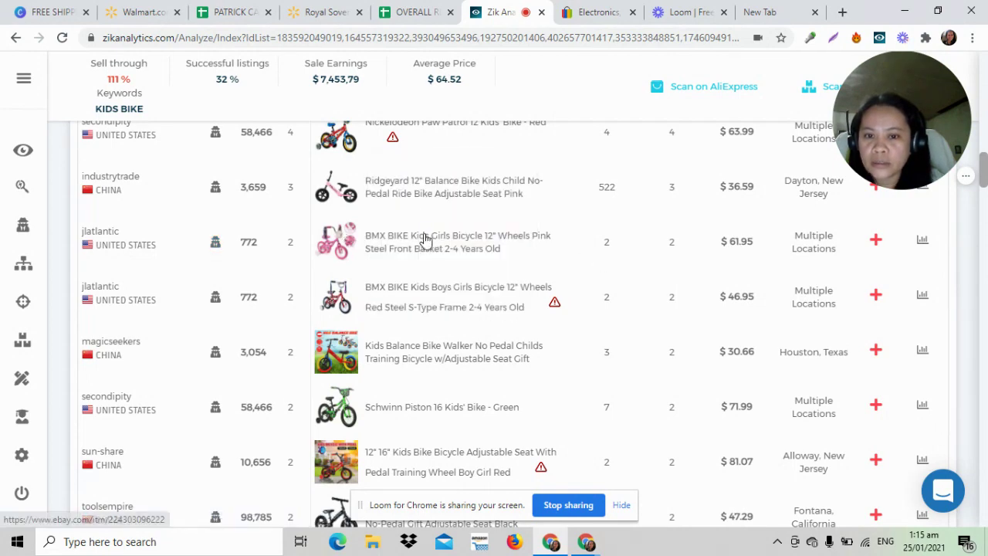
- Scan the seller of the pink 12" BMX BIKE Kids Girls Bicycle and review the store's 7-day statistics and product filters
mouse_move(337, 241)
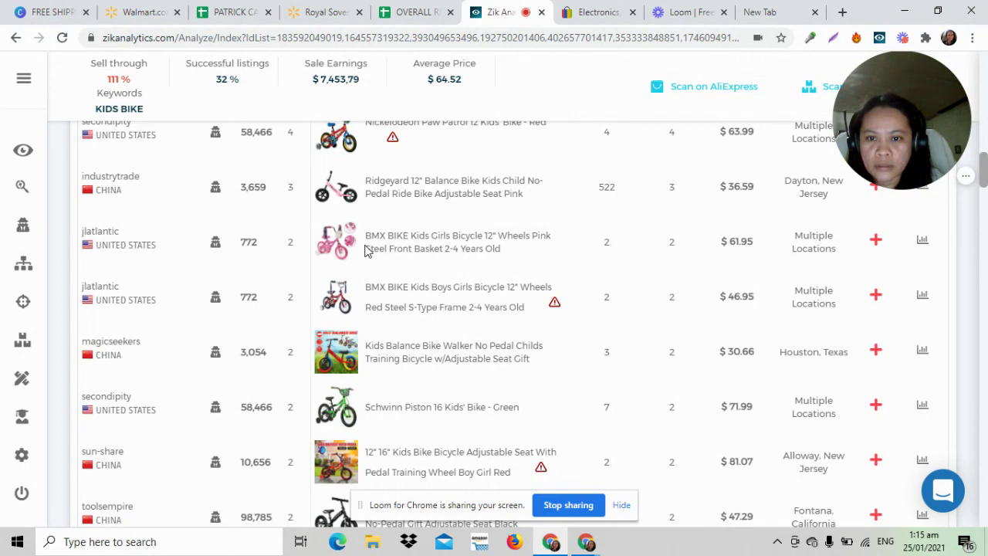
click(216, 243)
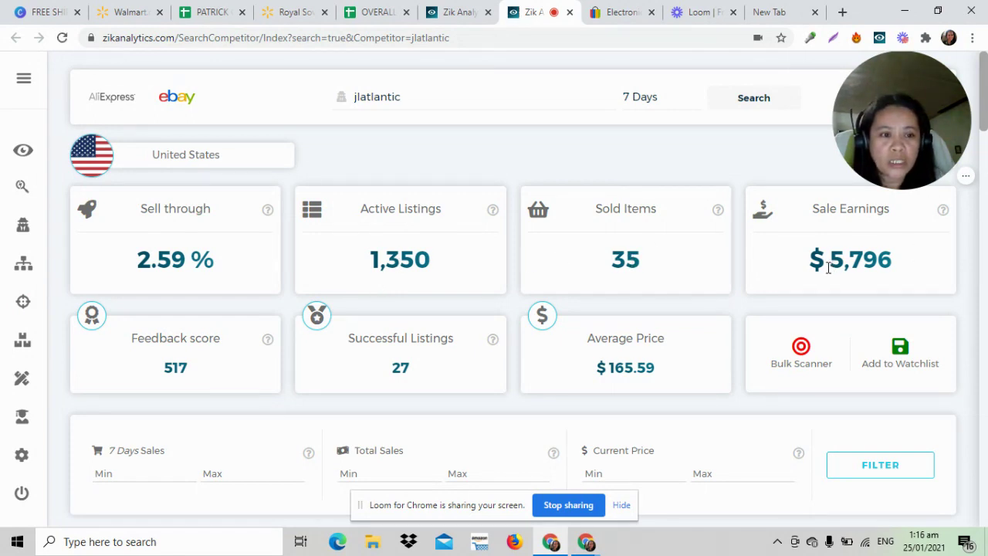
drag(985, 115, 986, 192)
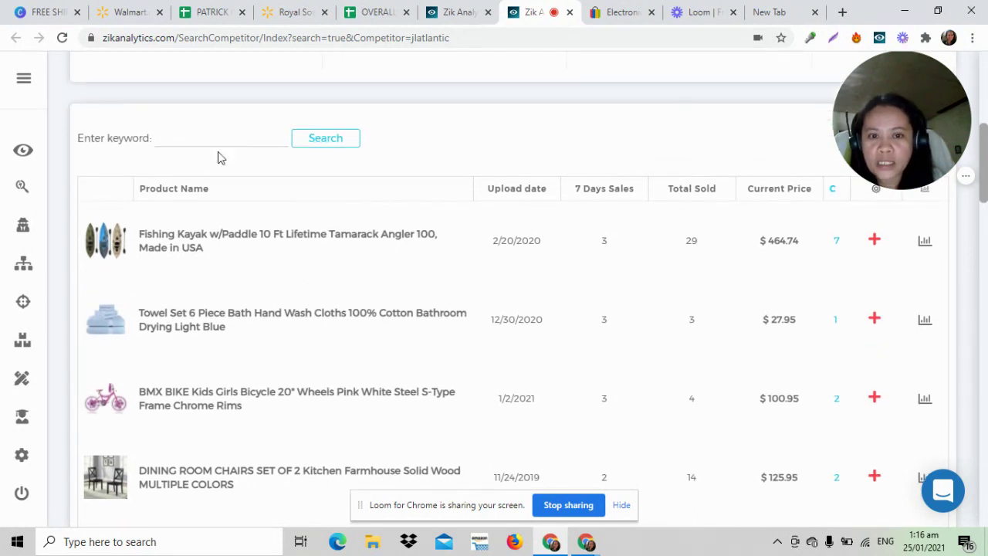
scroll(609, 302, up, 2)
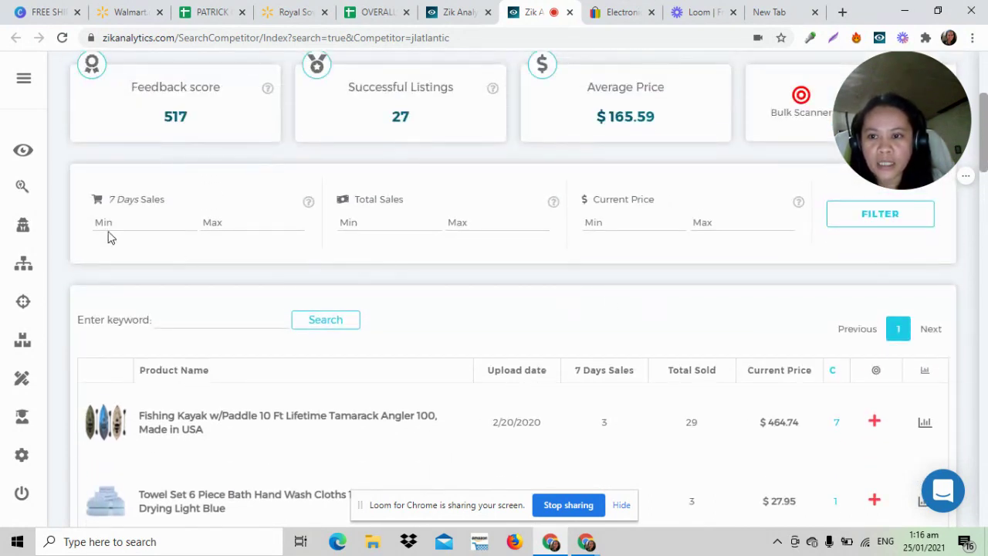
drag(983, 152, 985, 170)
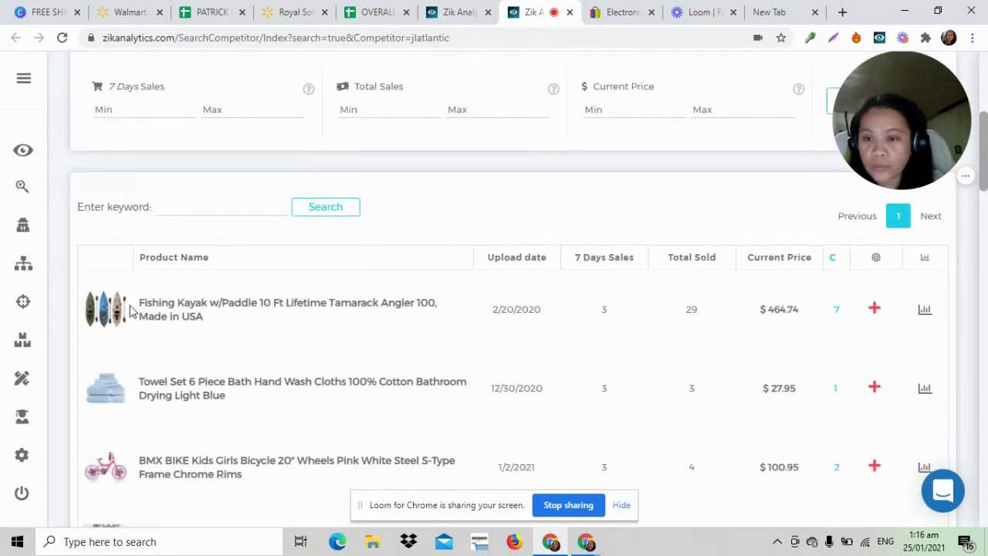
mouse_move(986, 170)
mouse_down()
mouse_move(985, 123)
mouse_move(986, 170)
mouse_up()
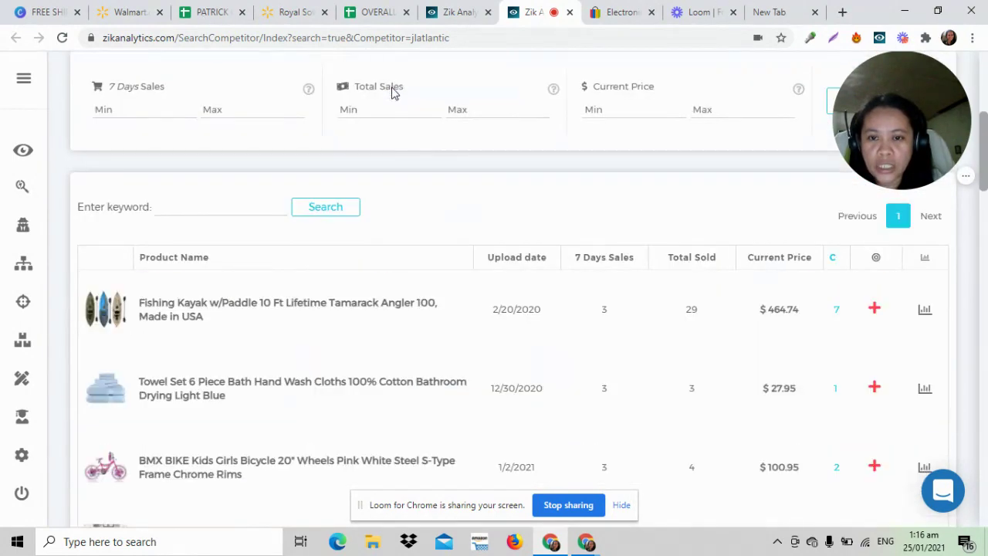
scroll(386, 101, up, 4)
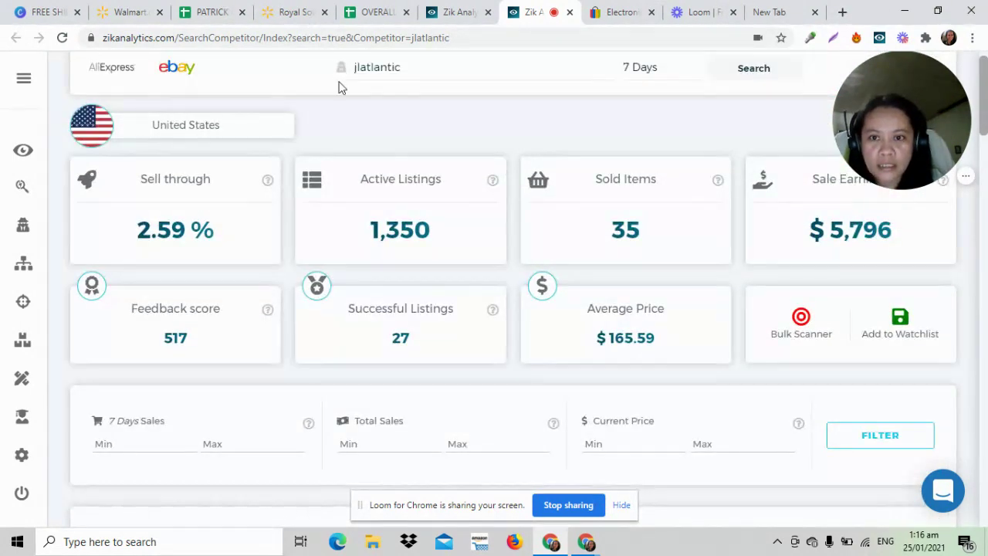
- Examine the scanned seller's product list down to the flagged SHOP VAC WET DRY VACUUM listing
drag(985, 71, 985, 308)
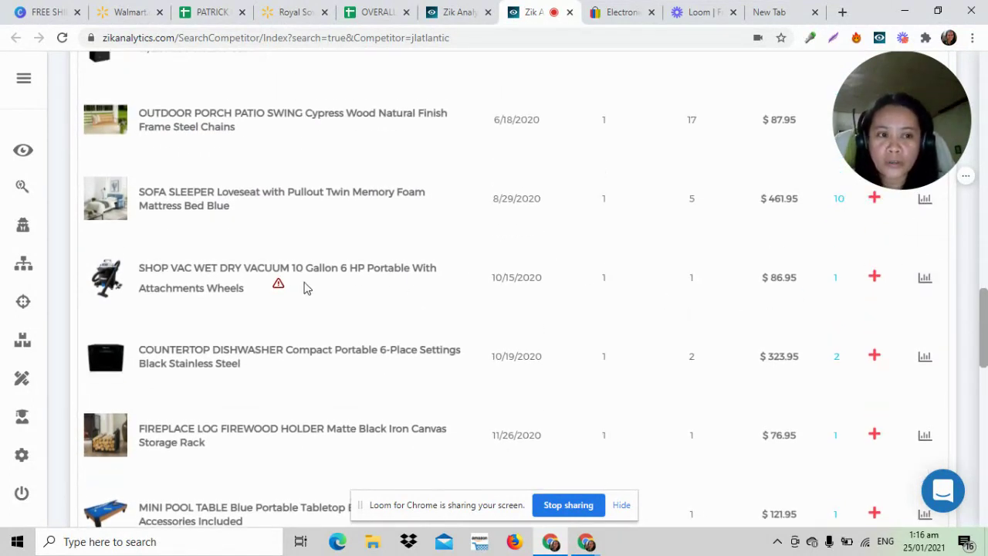
mouse_move(953, 88)
drag(943, 100, 942, 199)
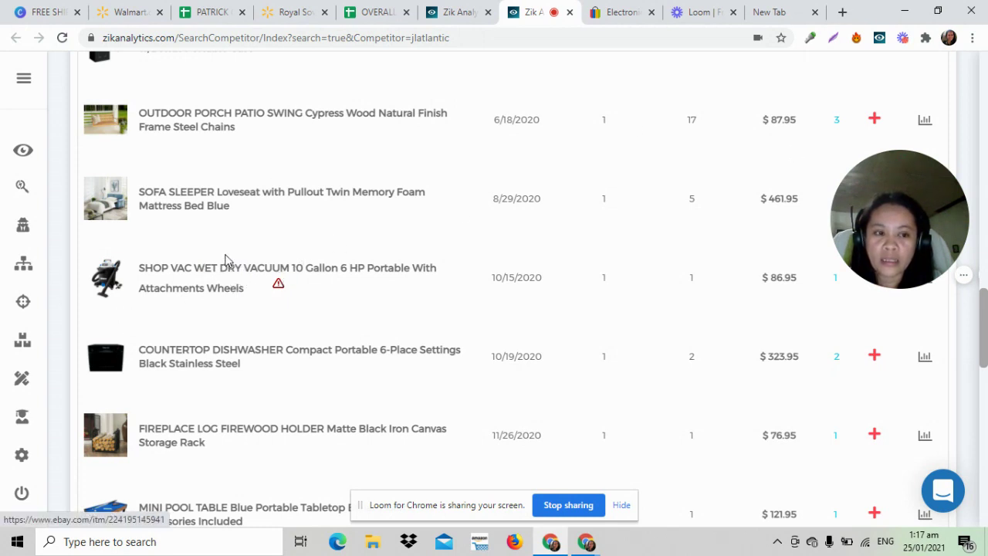
mouse_move(935, 264)
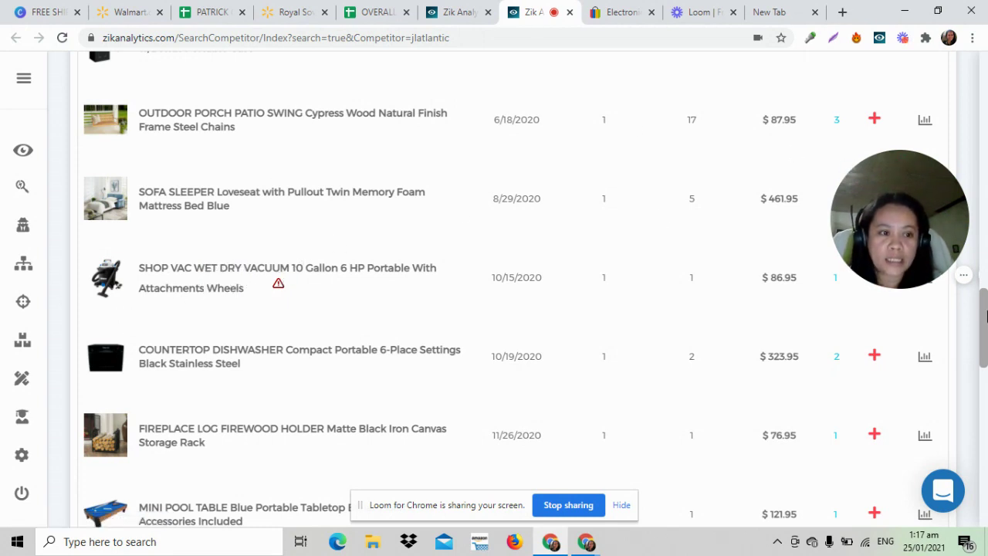
- Try to filter the seller's products by minimum total sales 2 and minimum current price 40, and reload the page
drag(985, 317, 986, 291)
drag(919, 188, 719, 437)
drag(986, 272, 985, 125)
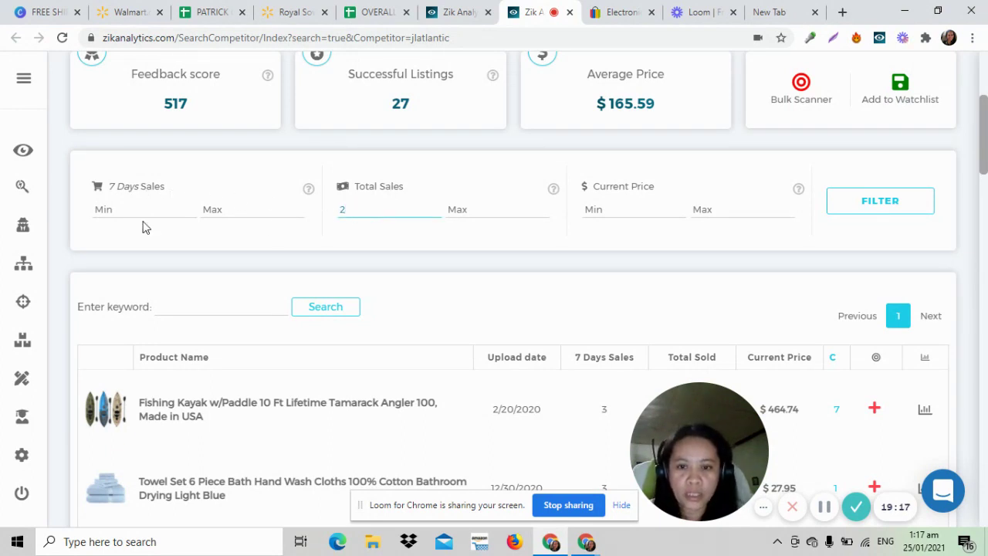
click(619, 204)
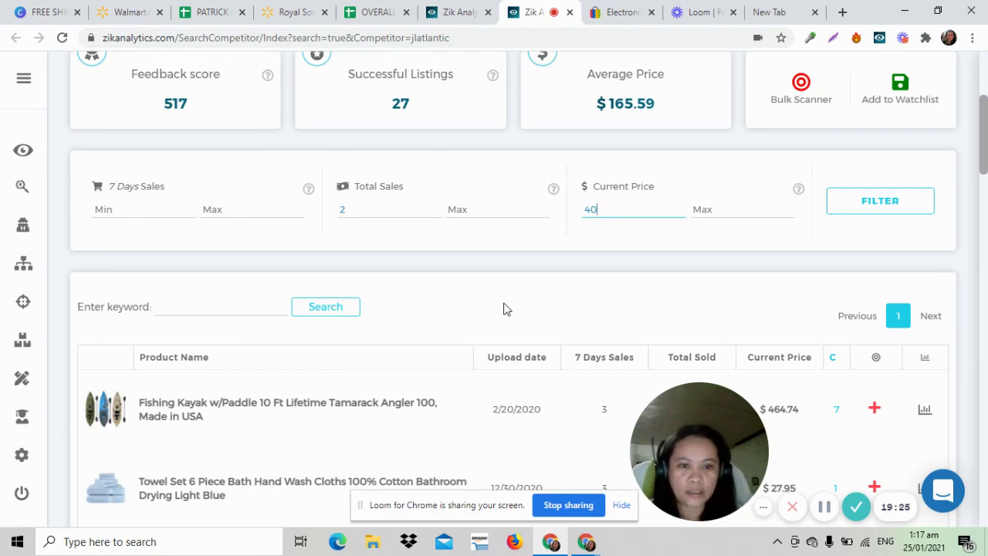
click(888, 214)
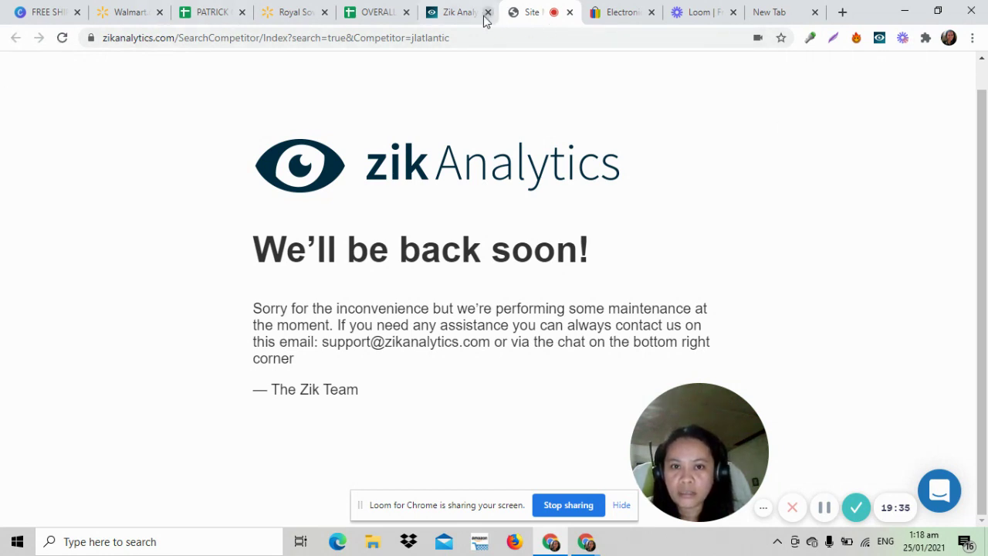
click(62, 37)
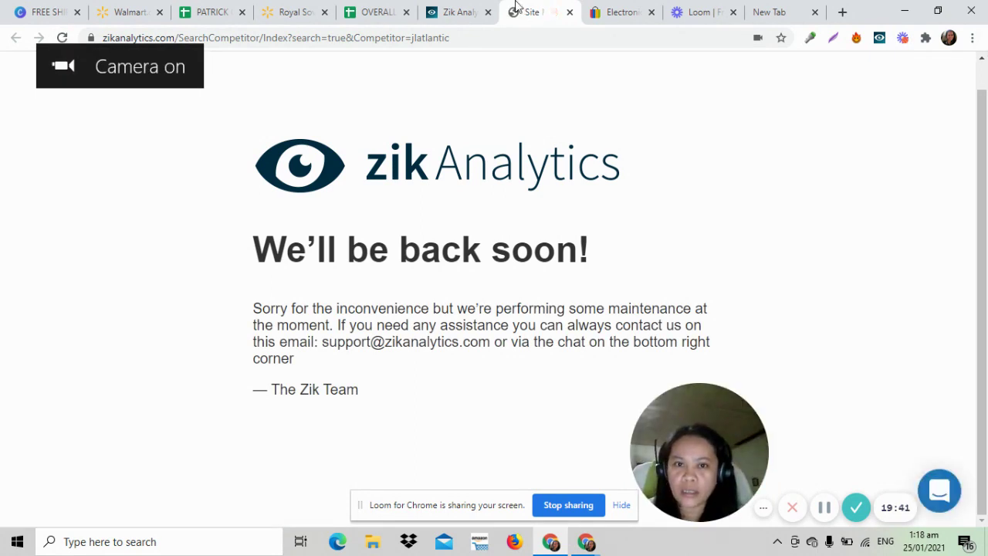
- Close the maintenance page and try to rescan the seller from the pink BMX BIKE row of the KIDS BIKE table
click(461, 13)
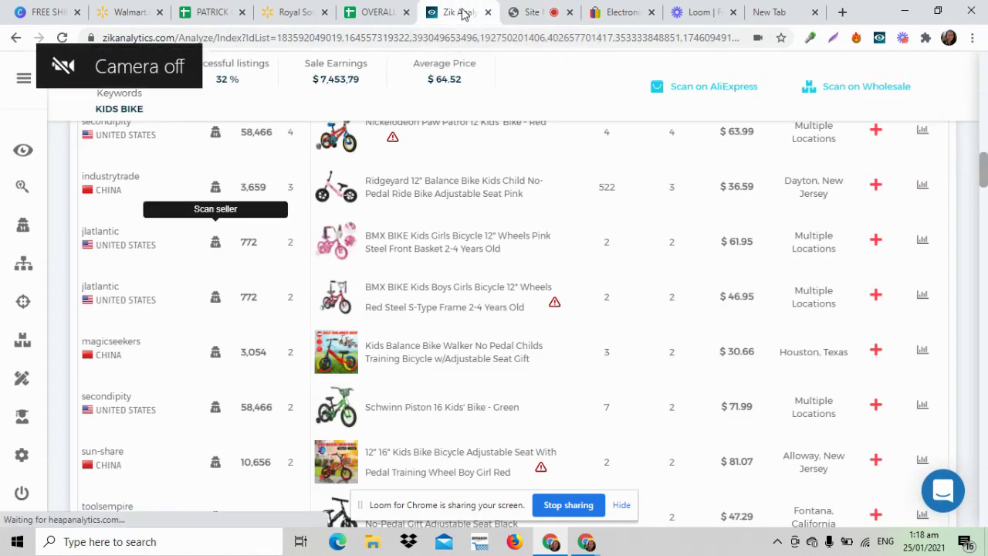
click(567, 12)
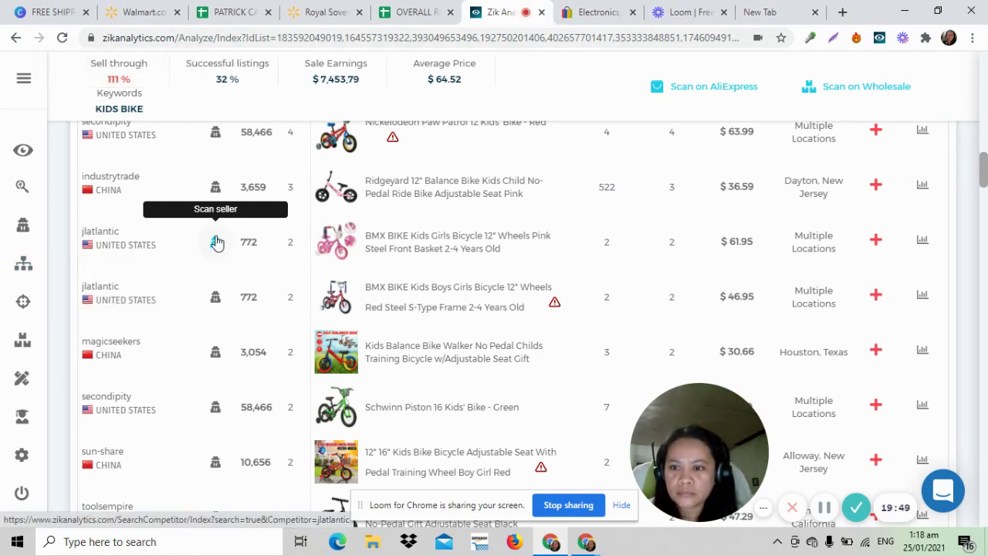
click(217, 240)
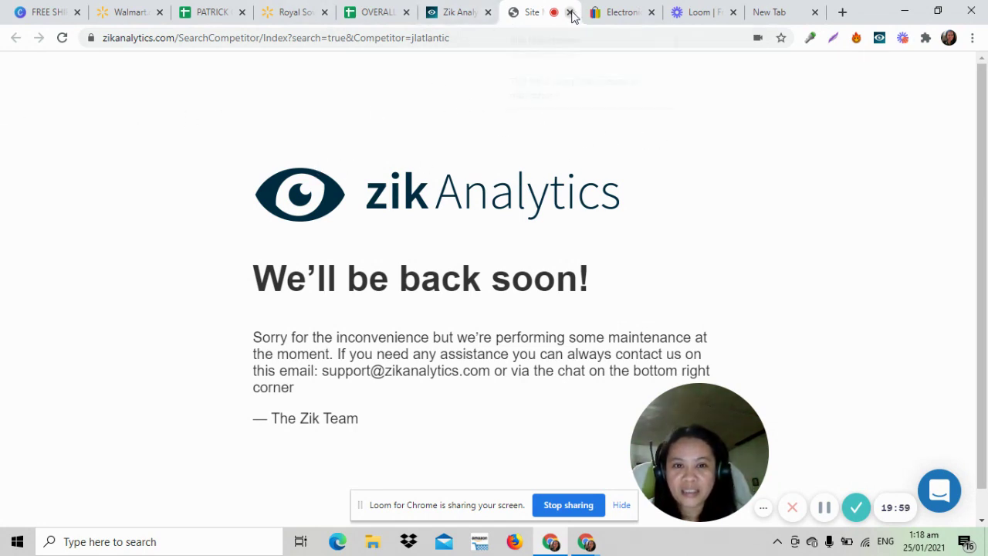
mouse_move(982, 132)
mouse_down()
mouse_move(985, 163)
mouse_move(985, 134)
mouse_up()
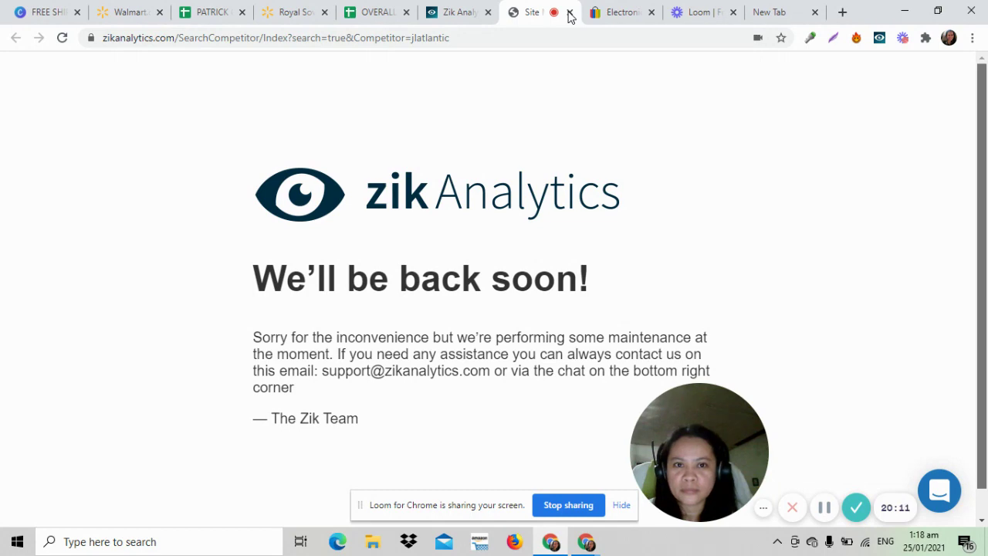
- Scan the same seller from the red BMX BIKE Kids Boys Girls Bicycle row, close the maintenance page and check the store's statistics
click(460, 18)
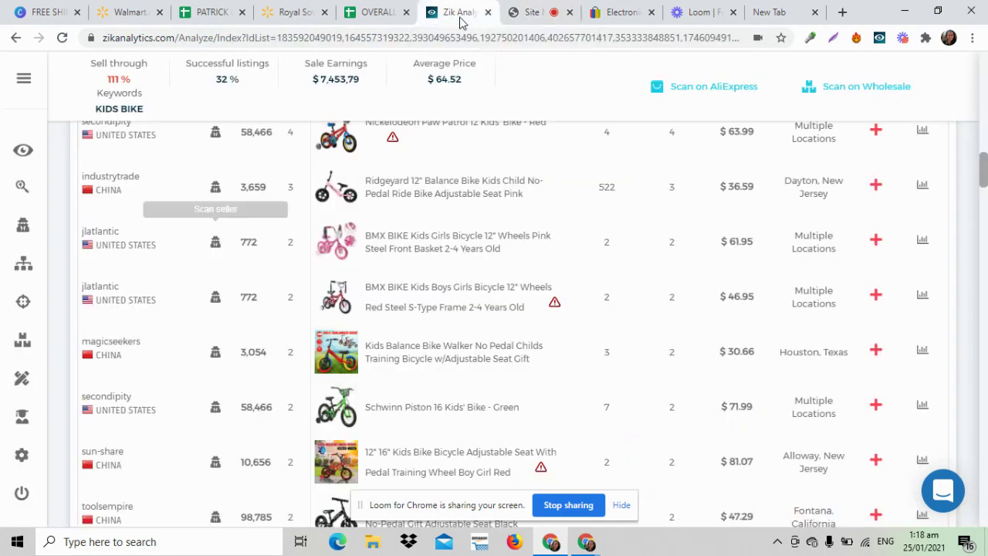
click(215, 300)
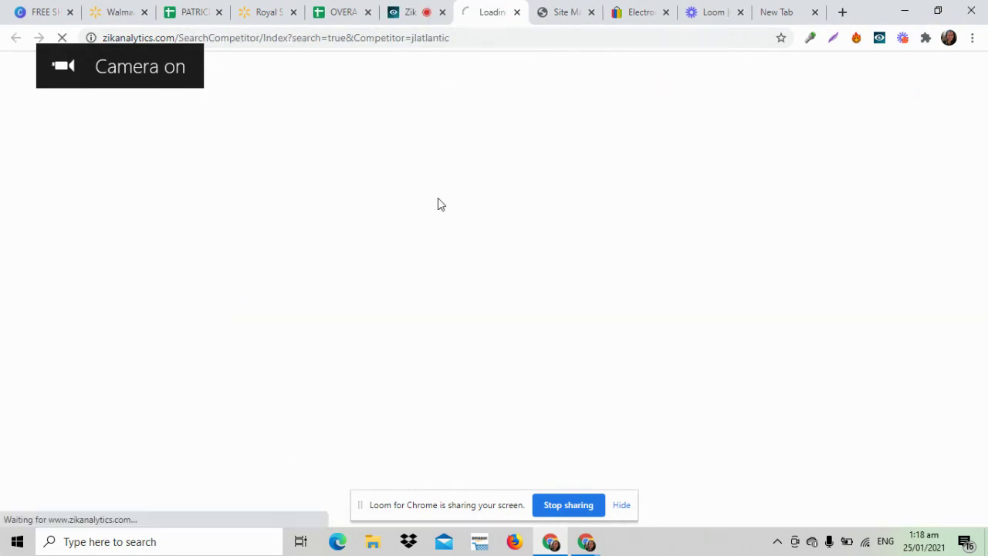
click(592, 13)
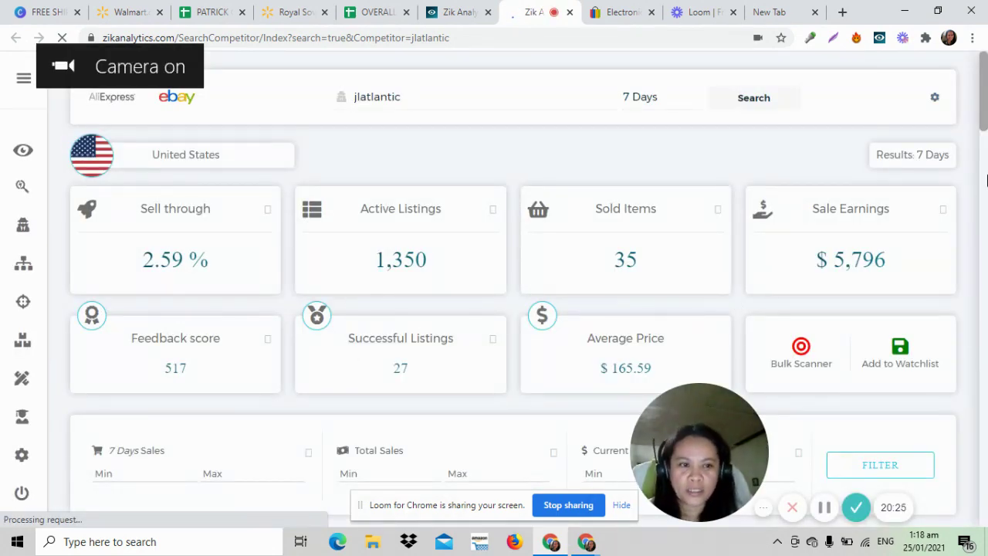
scroll(986, 180, down, 2)
scroll(985, 134, up, 1)
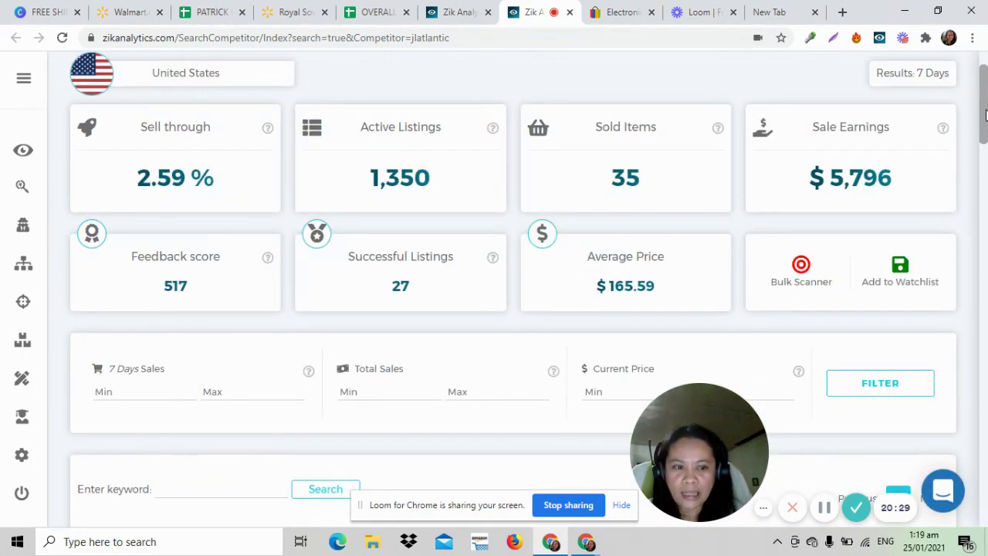
- Filter the seller's products by minimum 7 Days Sales 2, minimum Total Sales 2 and minimum Current Price 40
mouse_move(986, 128)
mouse_down()
mouse_move(985, 269)
mouse_move(985, 137)
mouse_up()
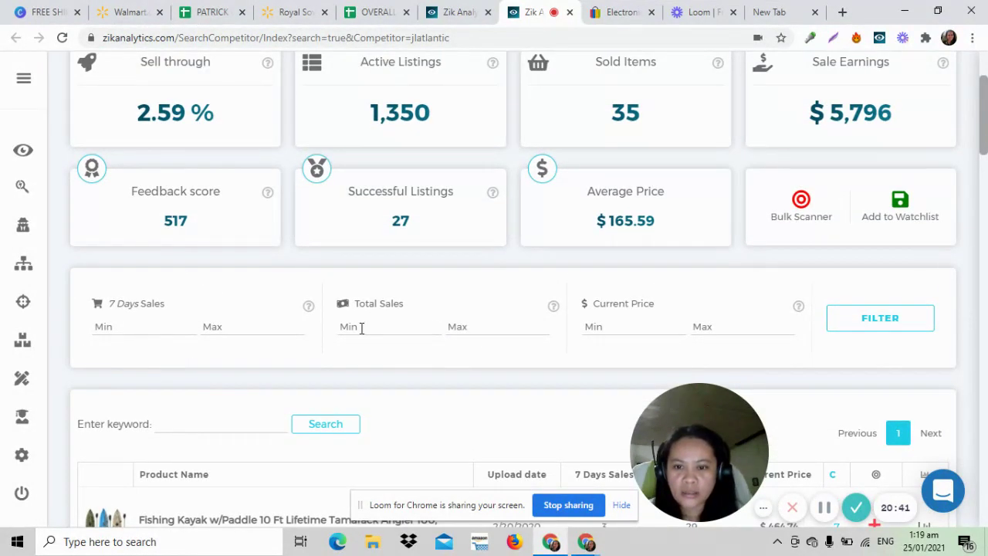
click(124, 325)
text(2)
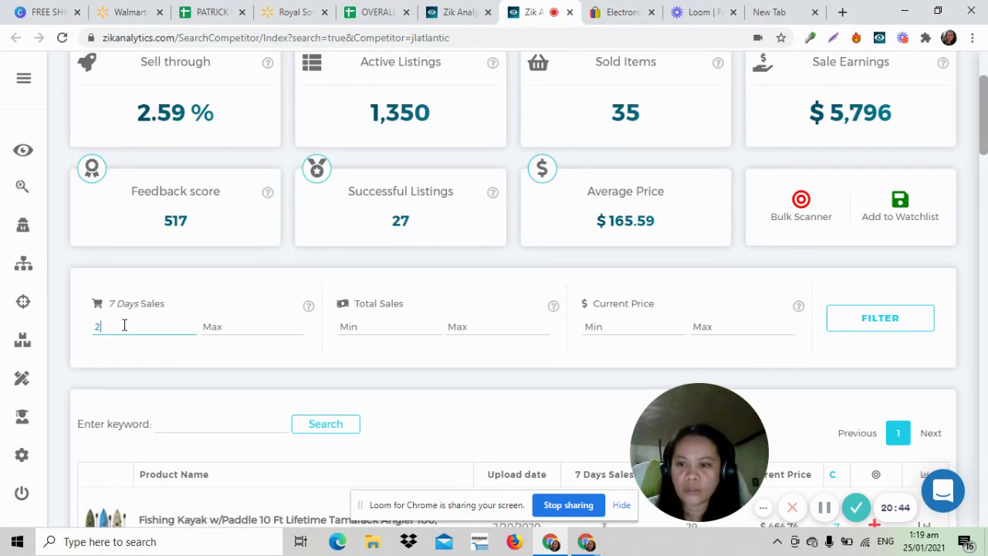
click(372, 326)
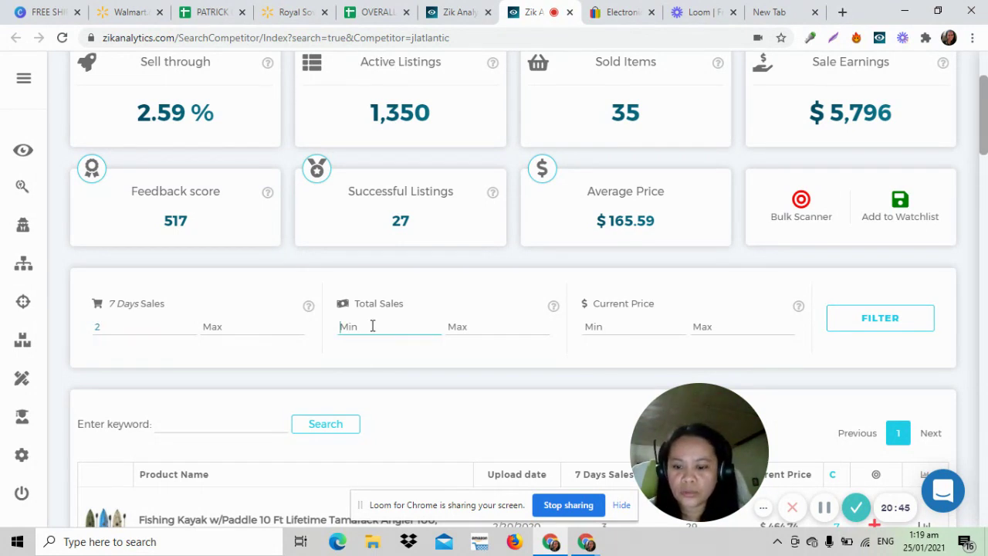
click(634, 325)
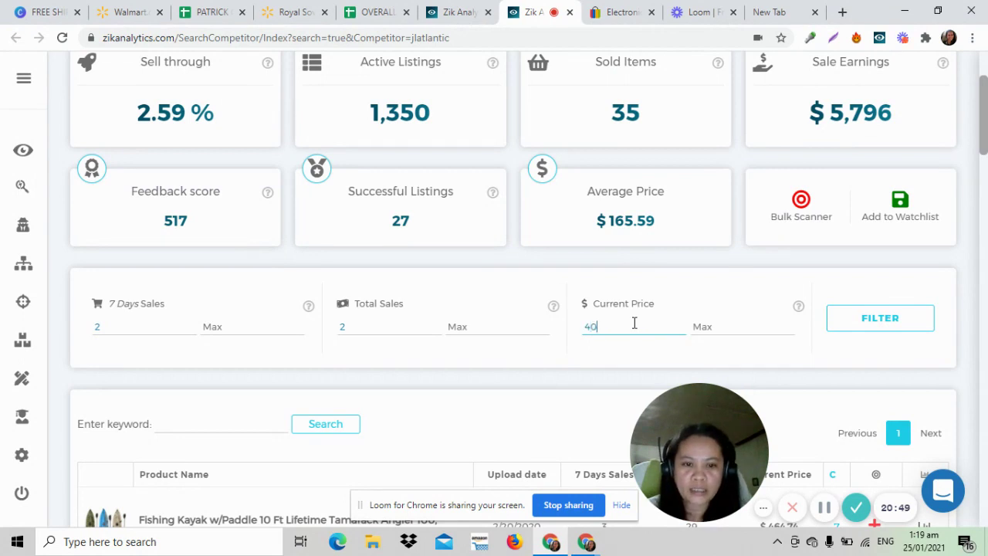
click(715, 325)
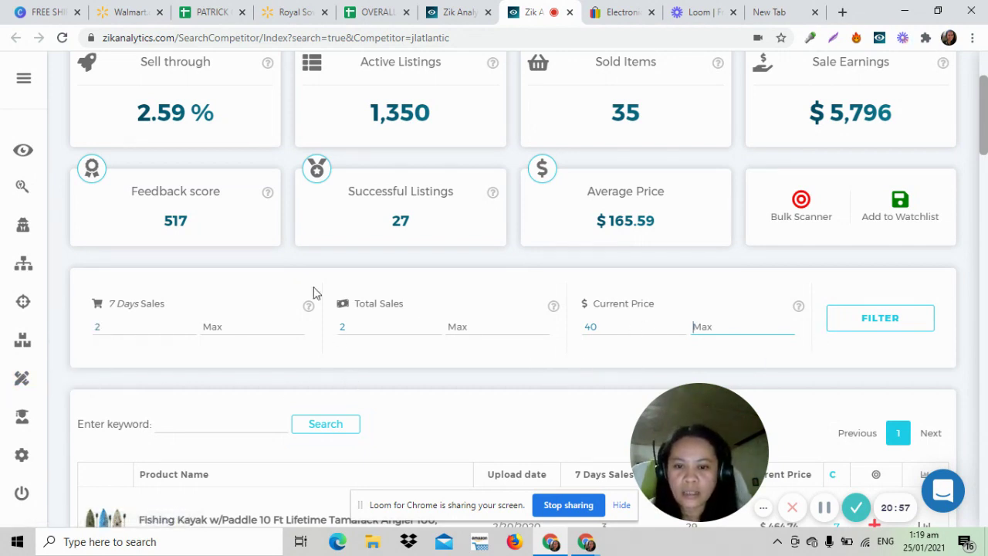
click(860, 330)
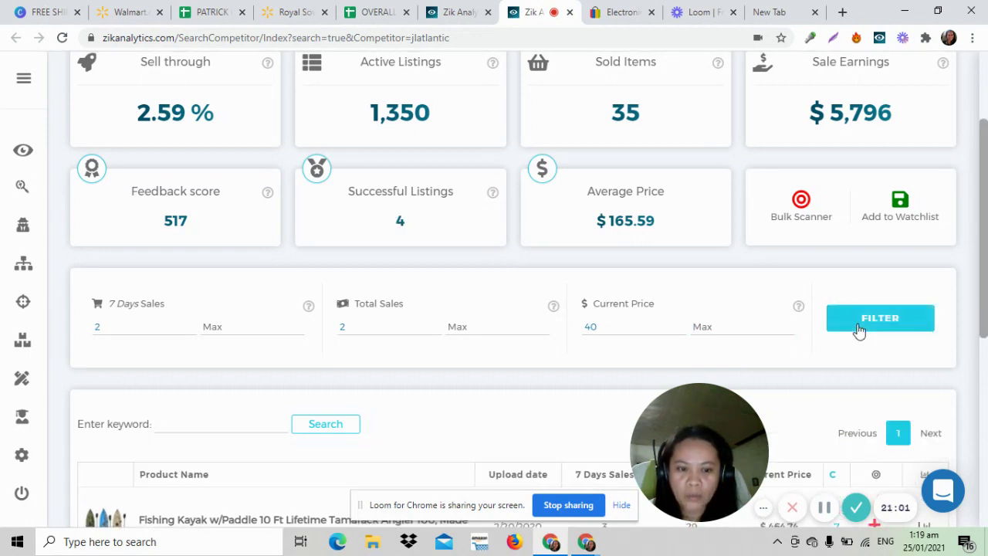
- Examine the filtered products' upload dates, 7 Days Sales, Total Sold, prices and competition column, dismissing the Windows Defender notification
drag(986, 149, 986, 347)
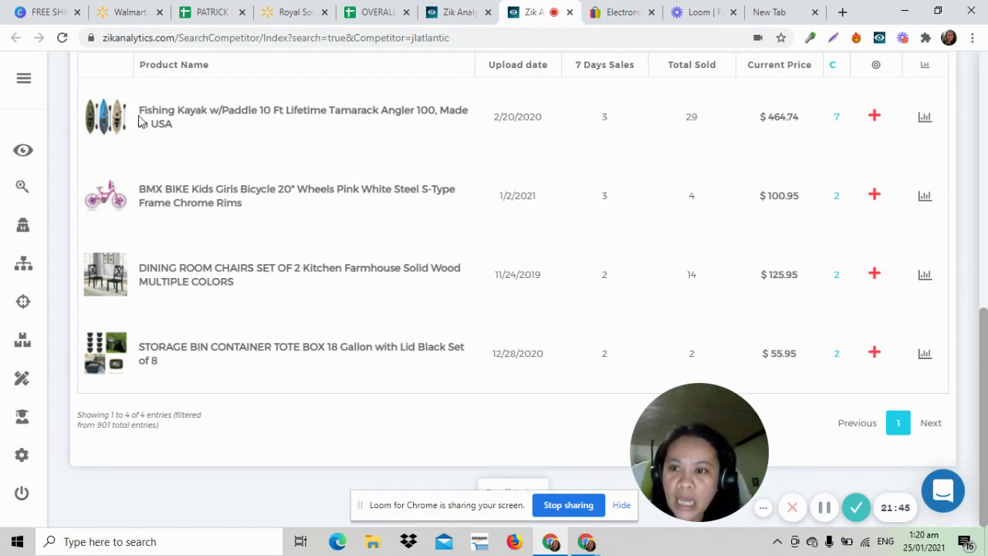
mouse_move(91, 114)
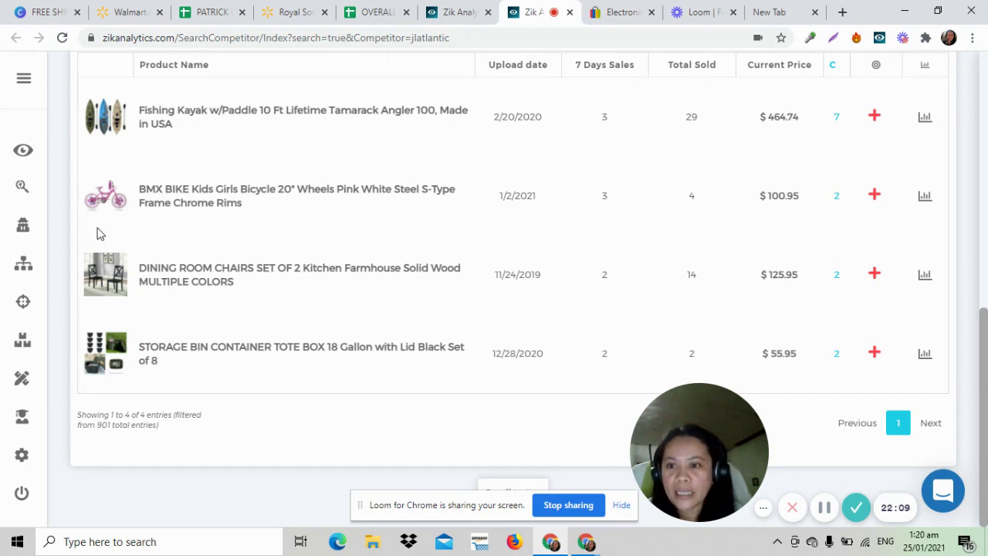
mouse_move(105, 208)
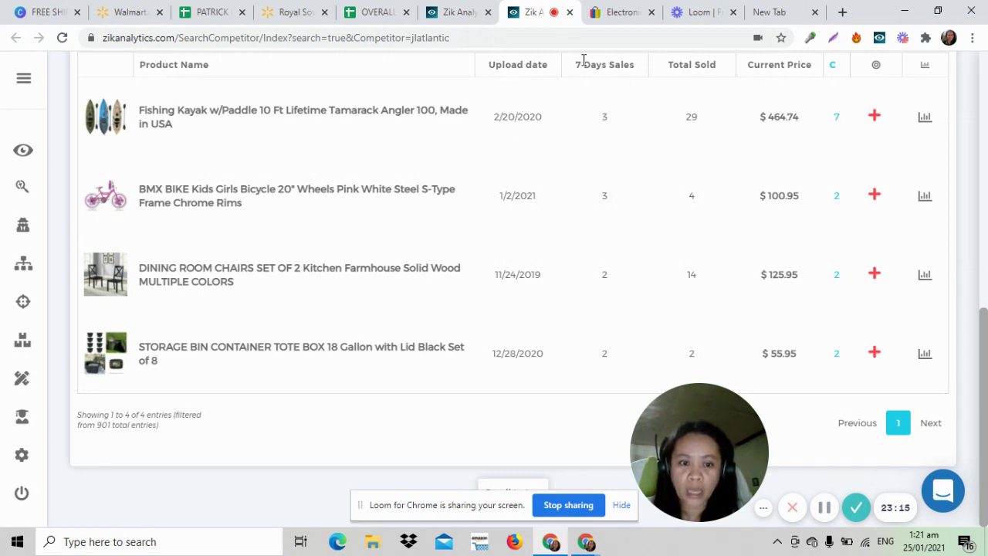
drag(571, 237, 589, 316)
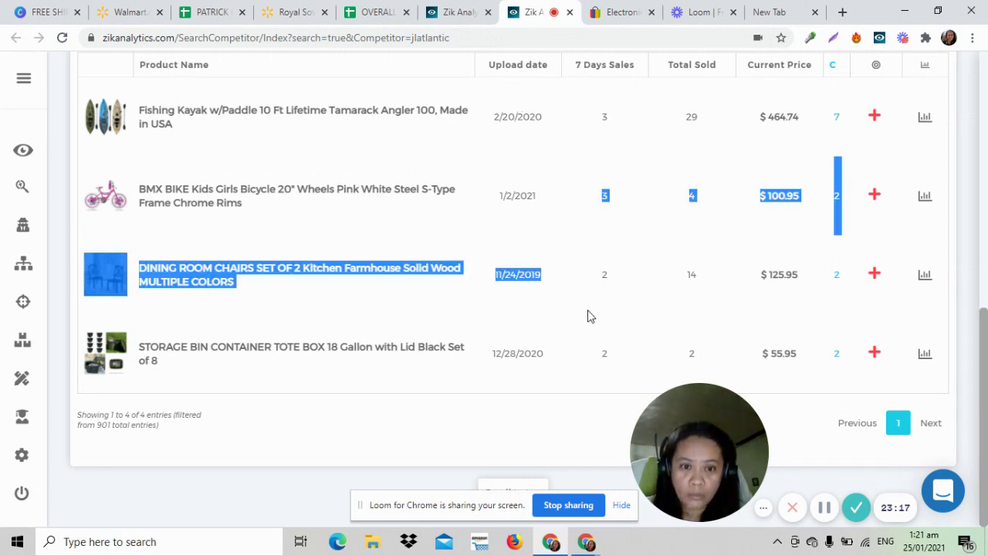
click(570, 327)
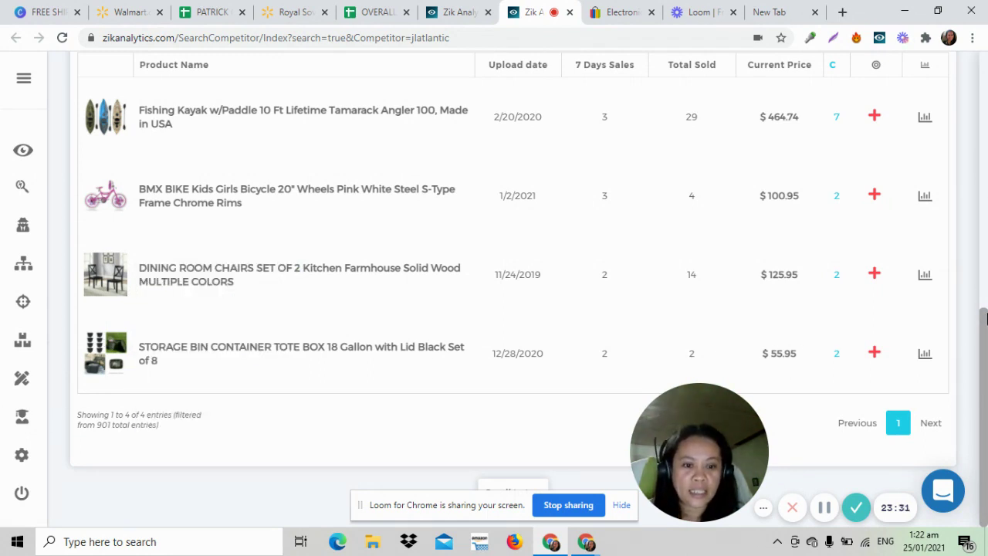
drag(984, 319, 984, 307)
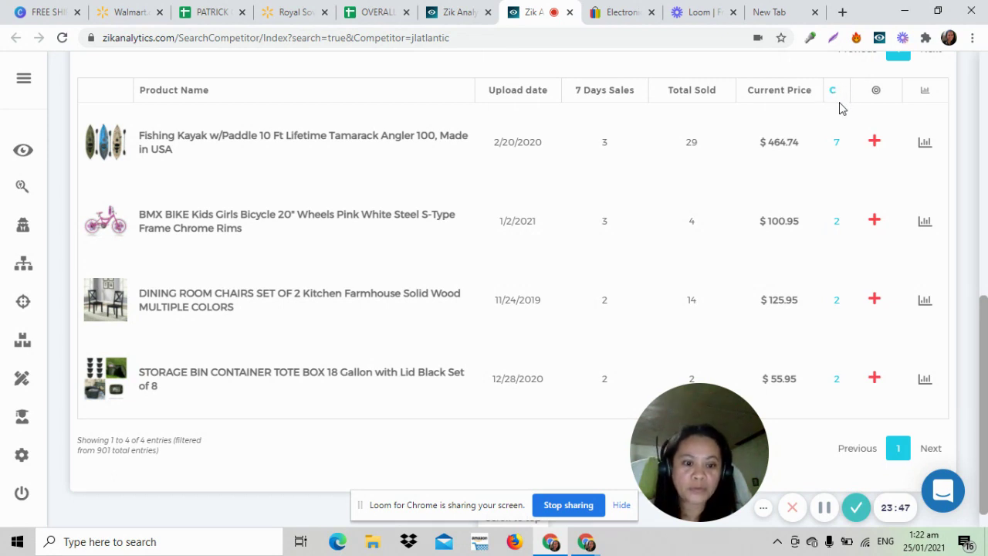
mouse_move(116, 139)
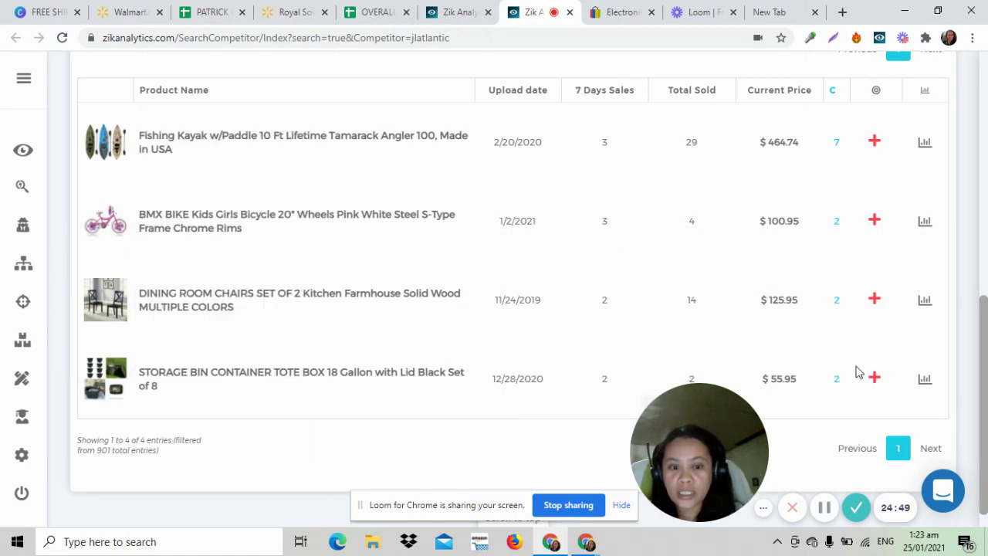
drag(986, 325, 986, 355)
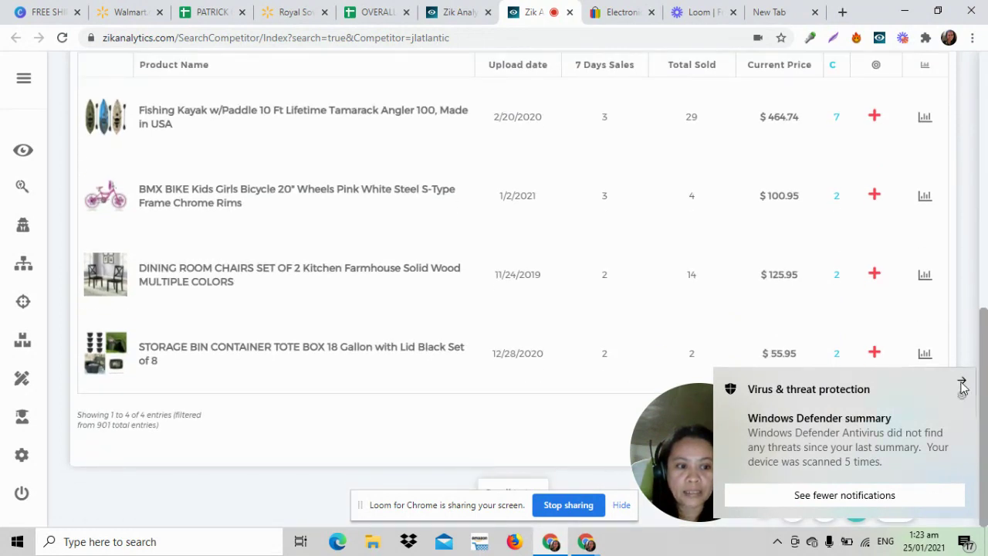
click(964, 383)
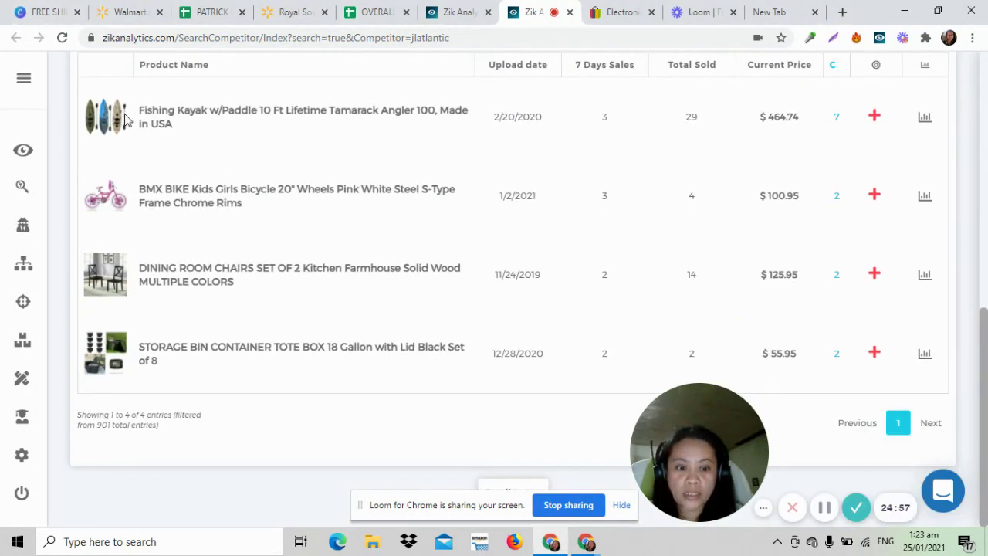
drag(986, 332, 985, 311)
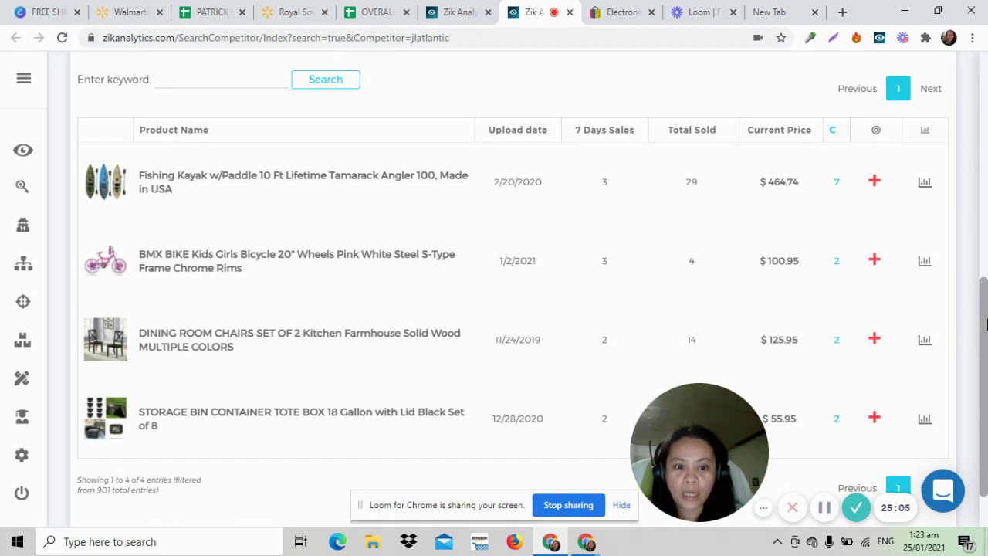
drag(986, 325, 986, 343)
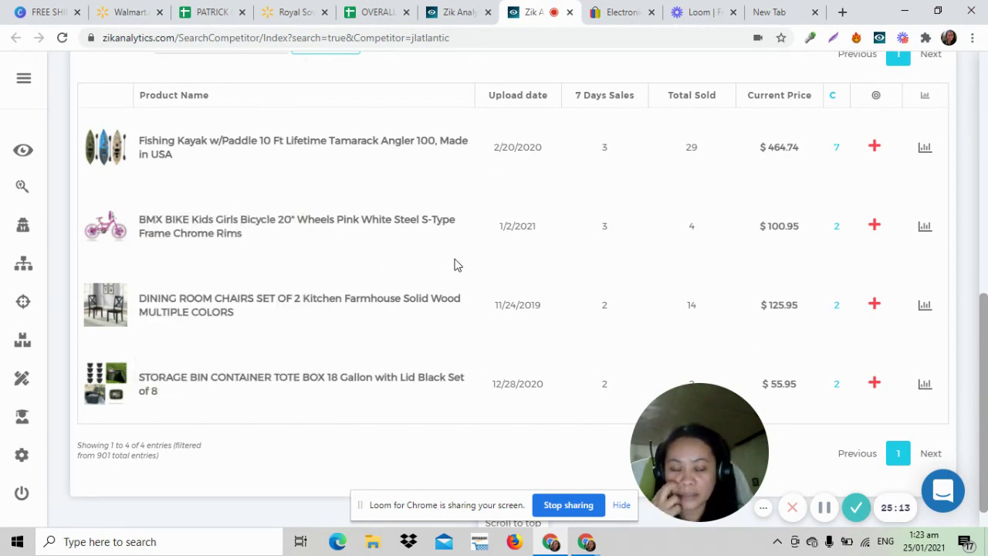
mouse_move(106, 176)
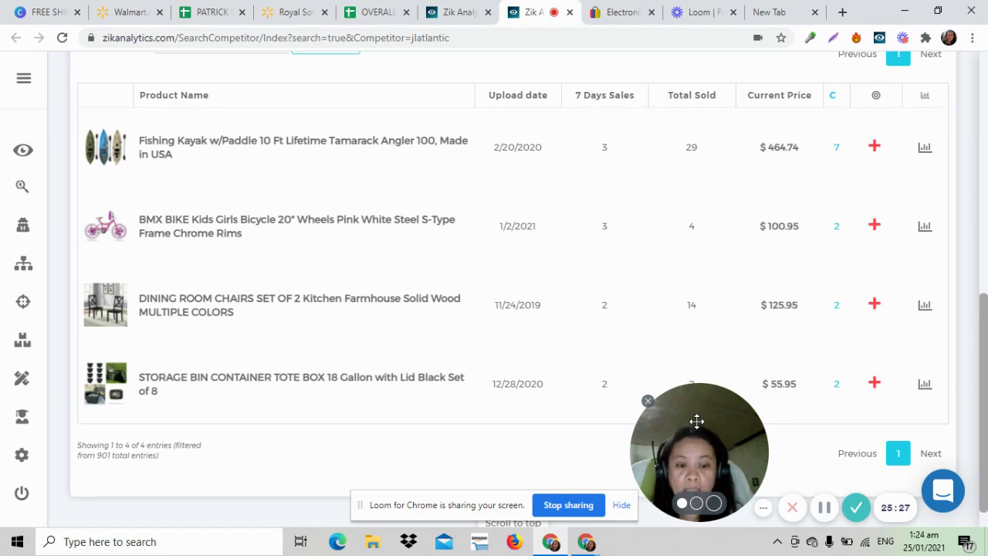
drag(696, 421, 143, 421)
drag(143, 506, 122, 472)
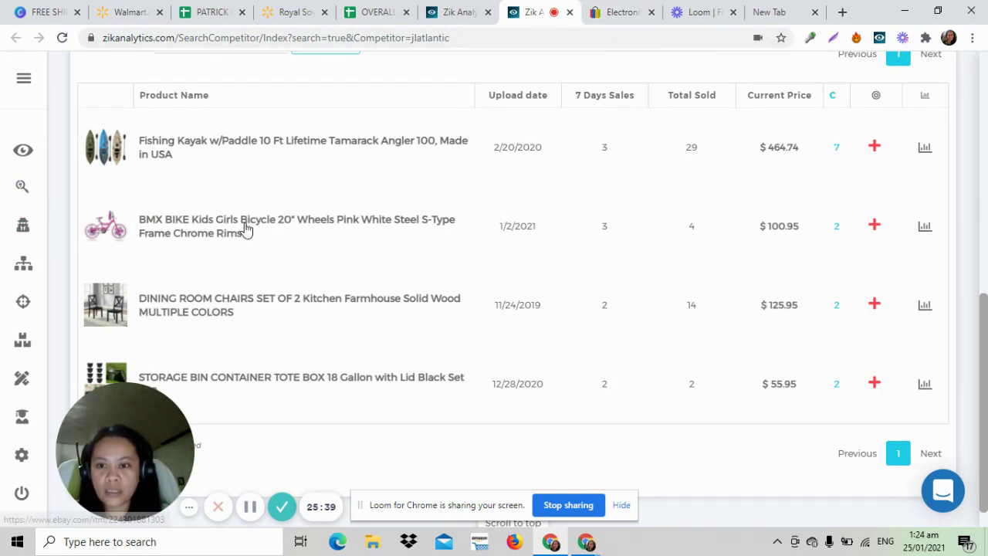
- Open the eBay listing of the pink BMX BIKE Kids Girls Bicycle and check its price and seller information
drag(985, 347, 986, 324)
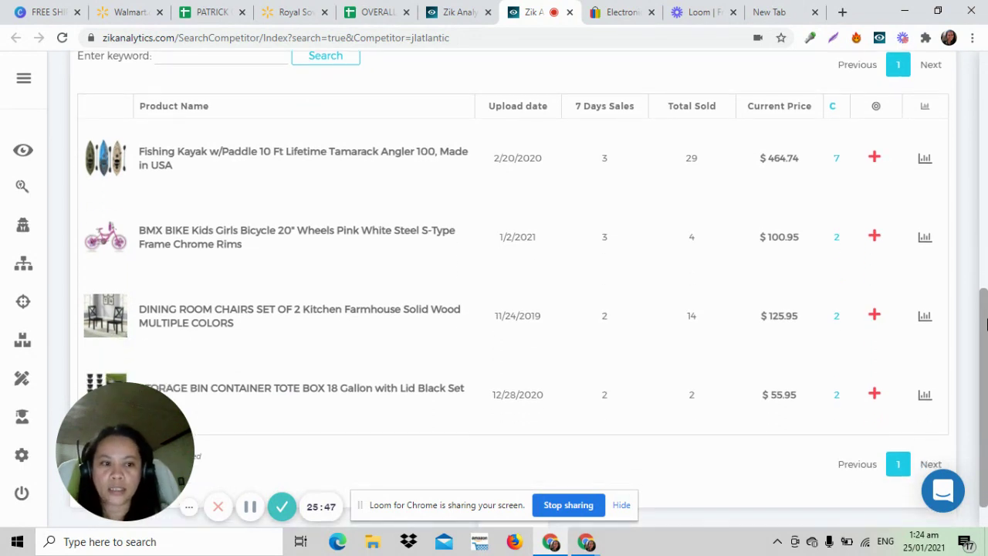
click(204, 253)
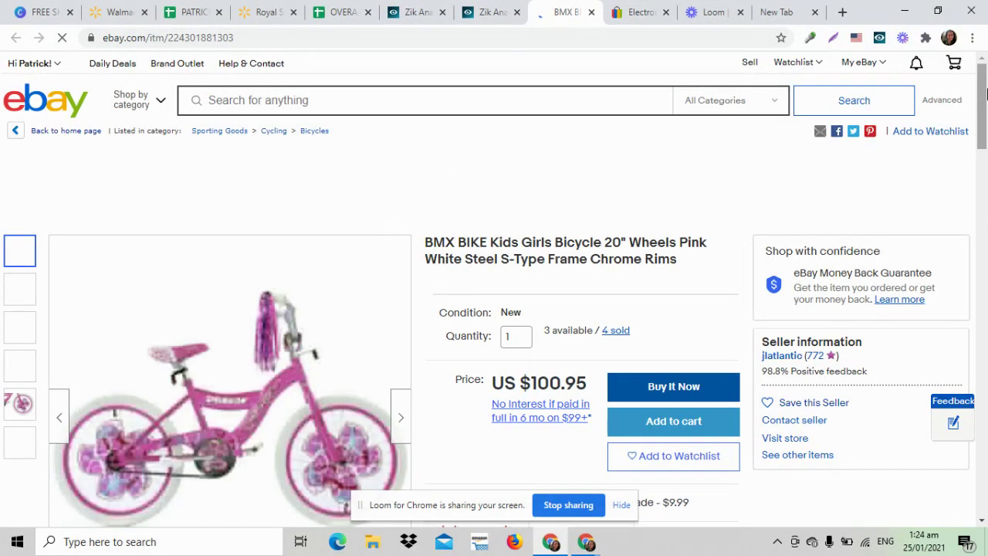
drag(986, 80, 986, 119)
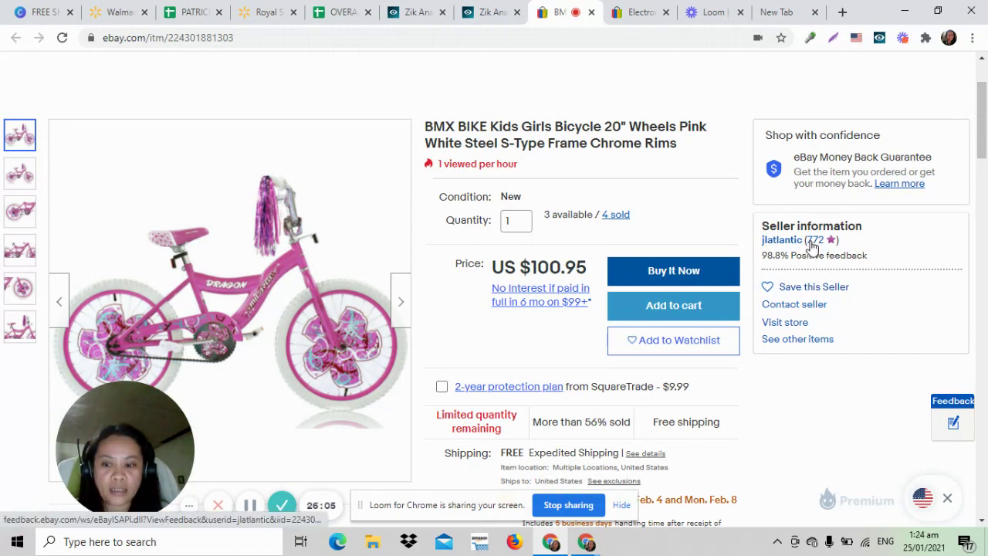
- Return to the seller's product list in Zik Analytics and try twice to load the side details of the pink BMX BIKE
click(491, 12)
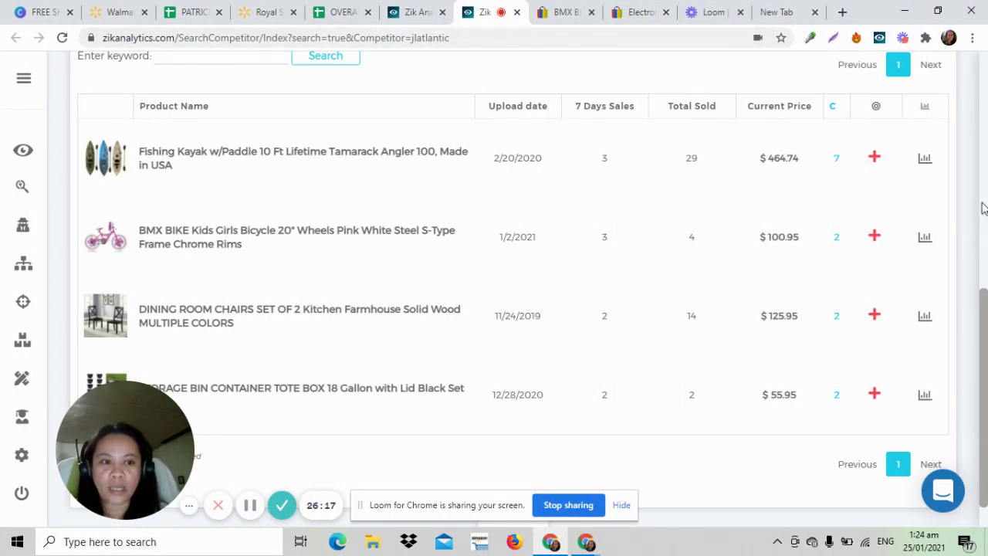
click(875, 240)
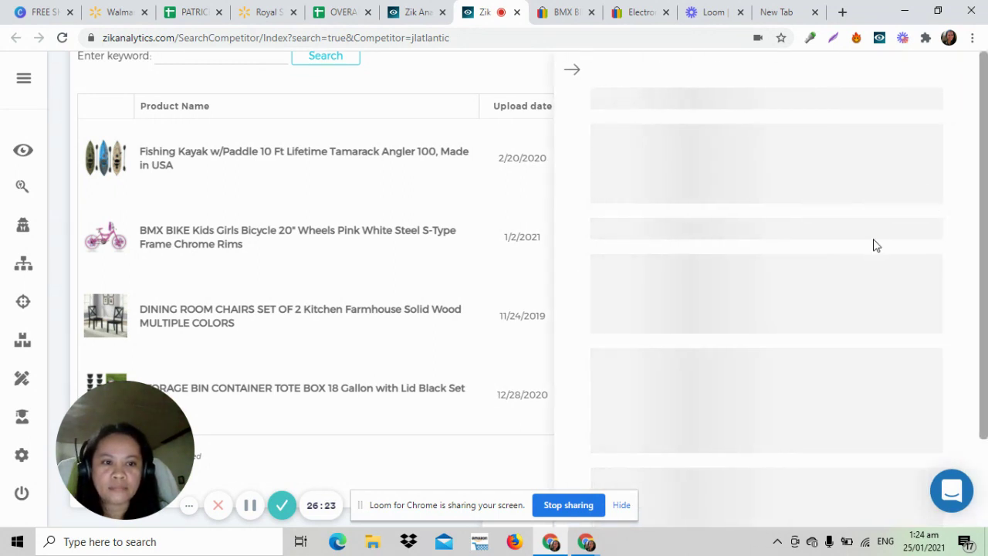
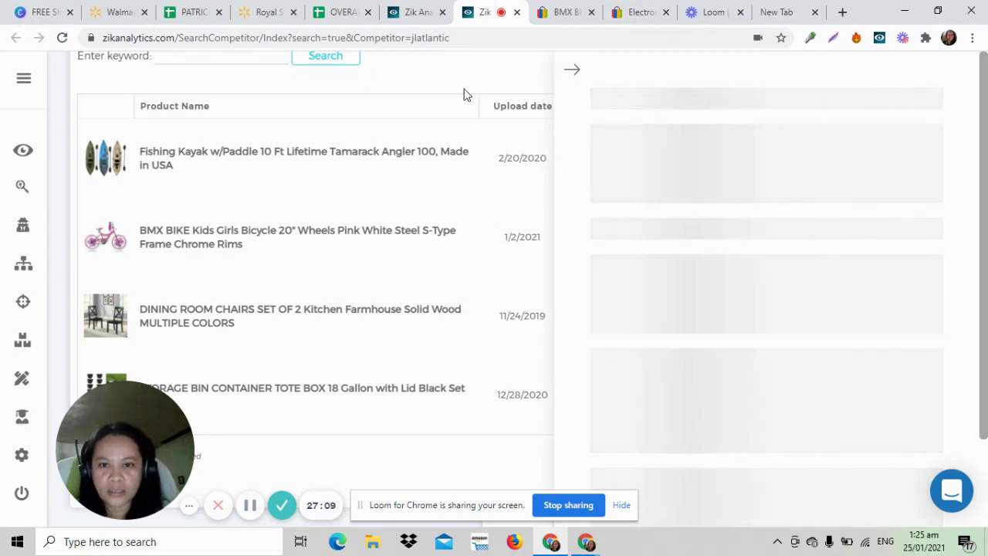
click(573, 73)
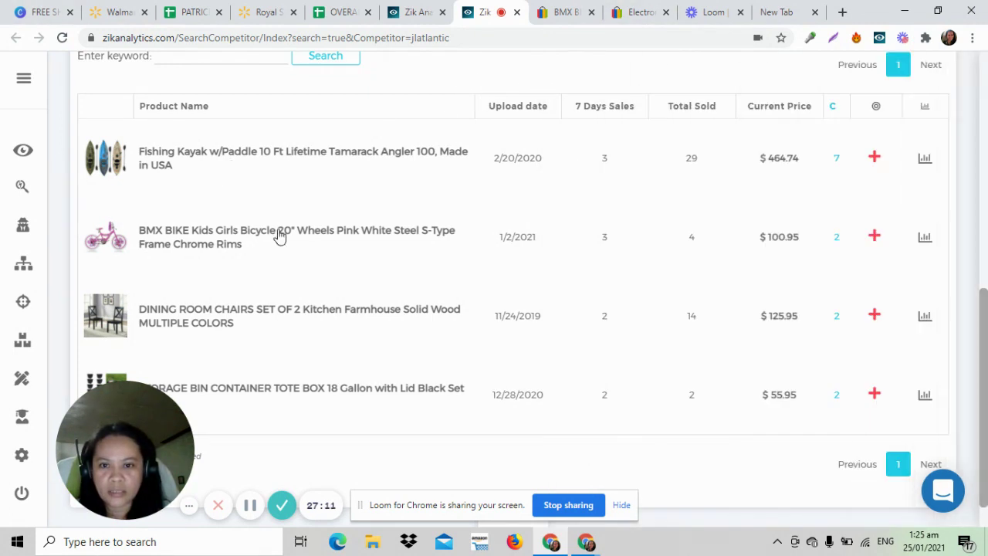
click(877, 238)
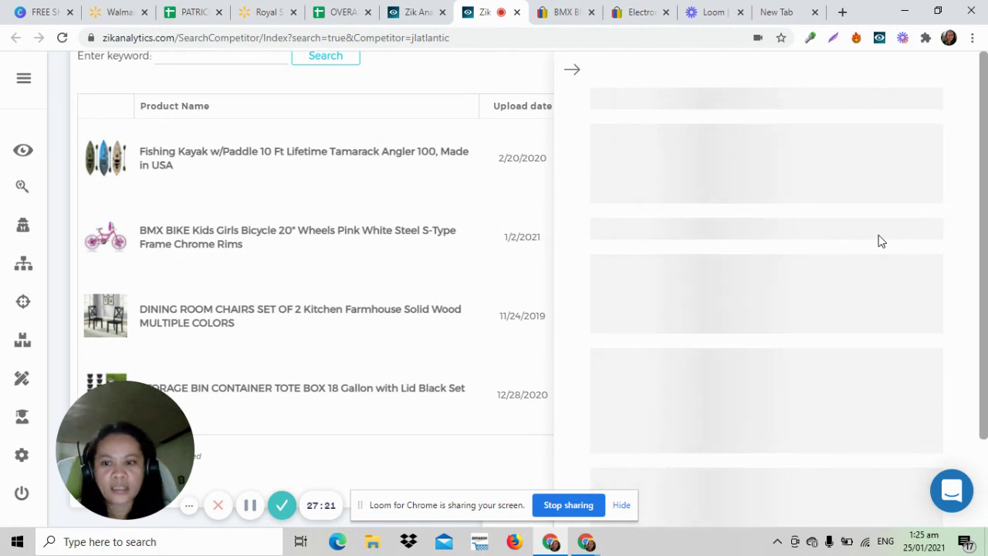
click(572, 74)
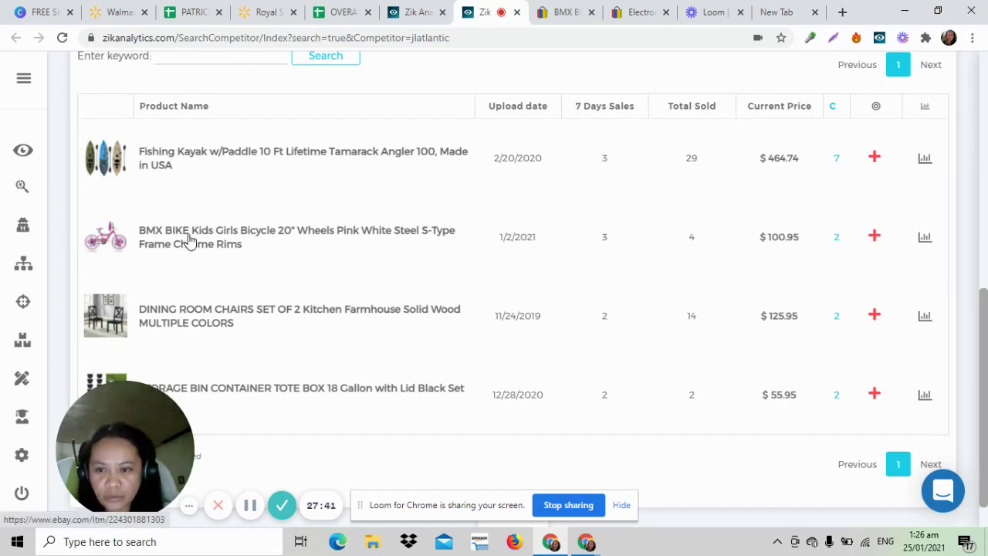
- Copy the full title of the pink BMX BIKE Kids Girls Bicycle from its eBay listing
click(569, 14)
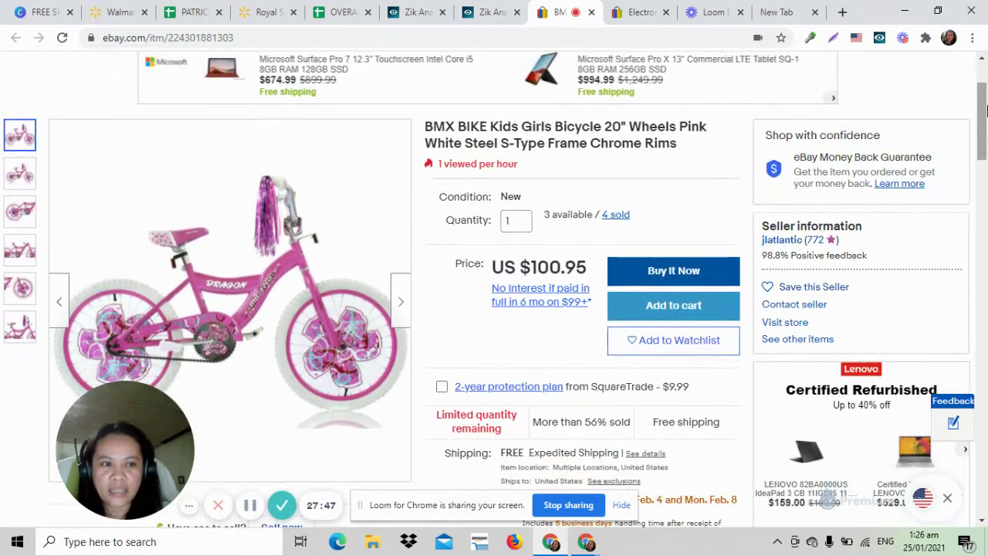
drag(985, 104, 984, 117)
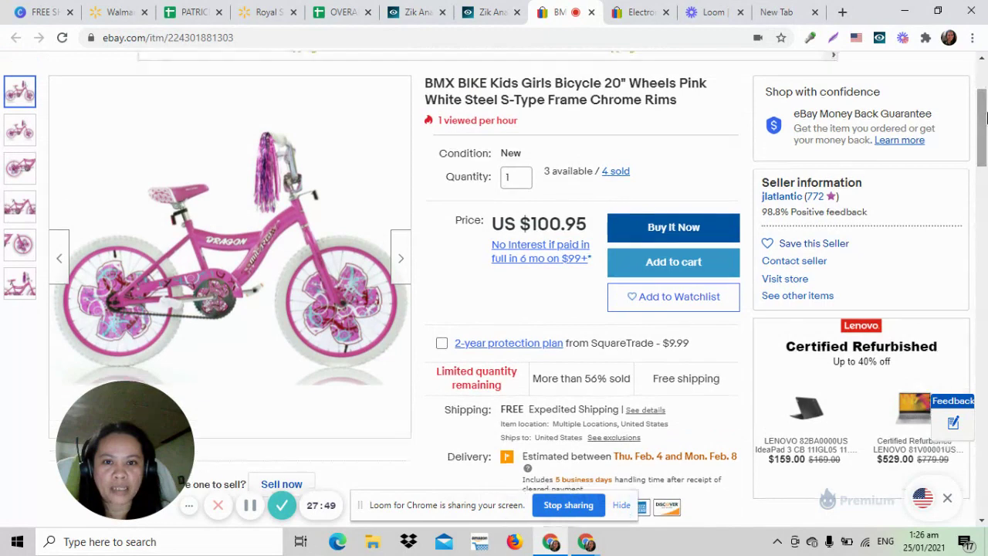
triple_click(536, 86)
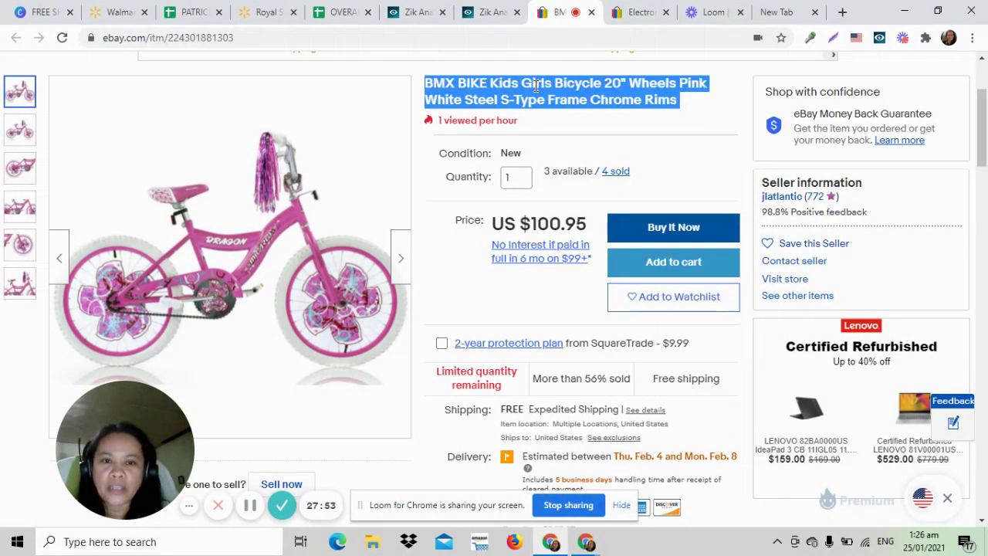
right_click(540, 94)
click(570, 98)
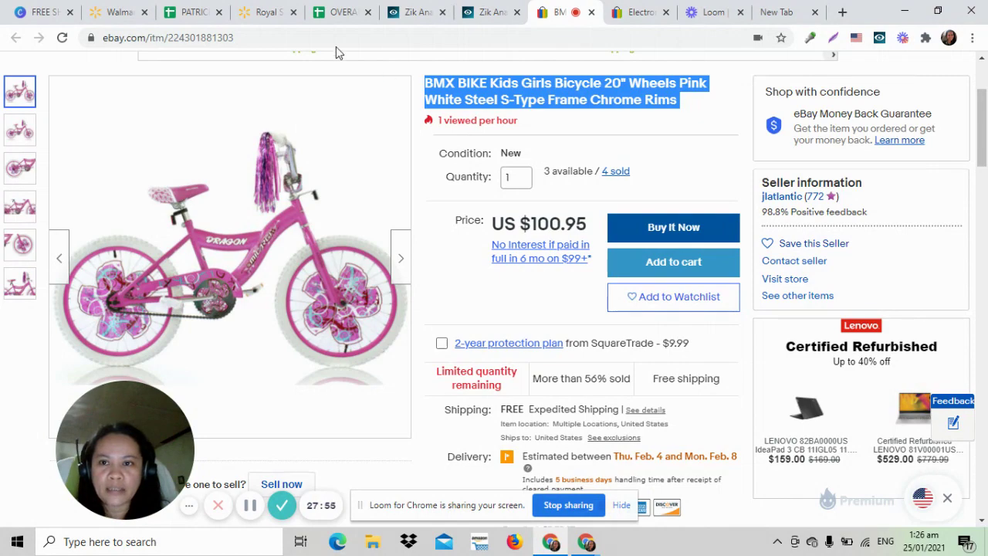
- Search Walmart for the copied title "BMX BIKE Kids Girls Bicycle 20" Wheels Pink White Steel S-Type Frame Chrome Rims"
click(262, 13)
click(458, 94)
right_click(460, 94)
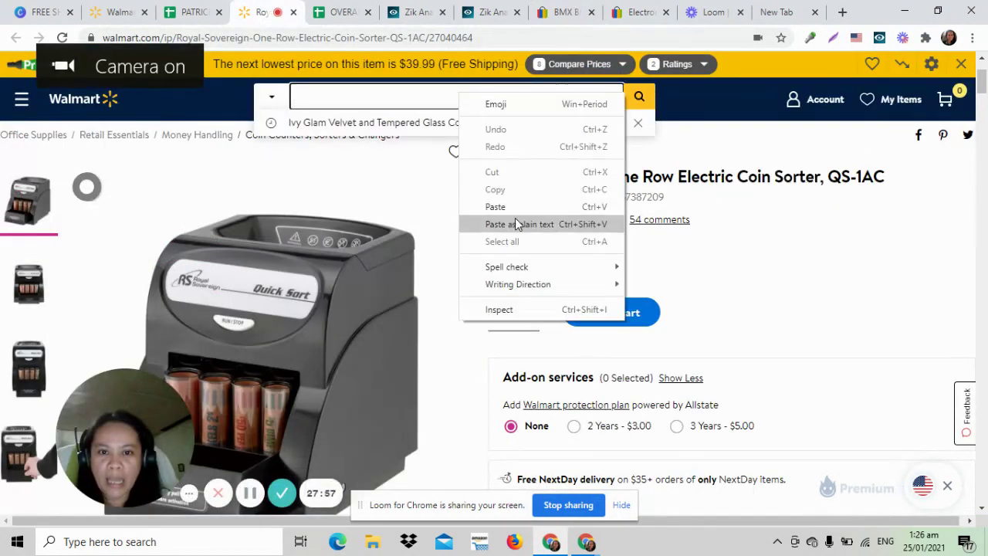
click(495, 207)
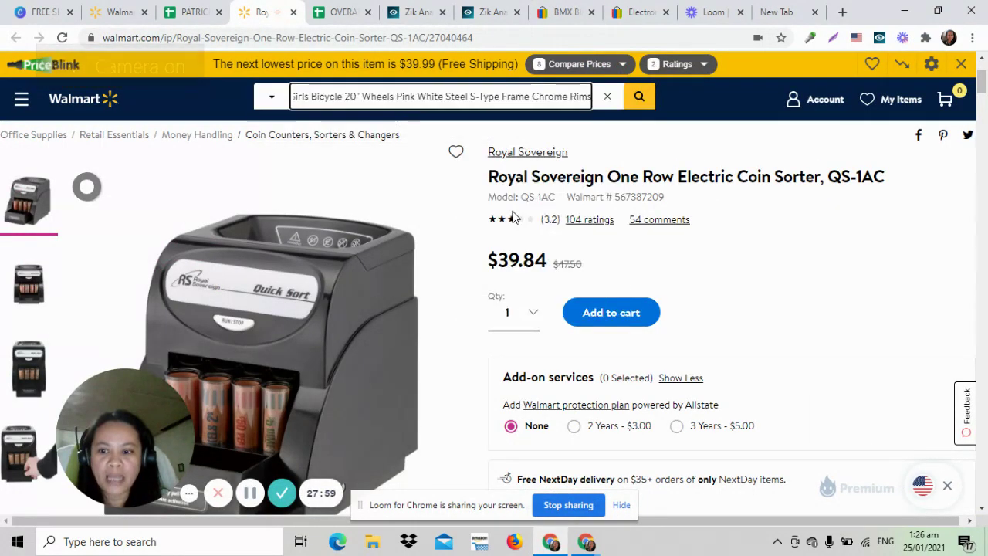
click(640, 96)
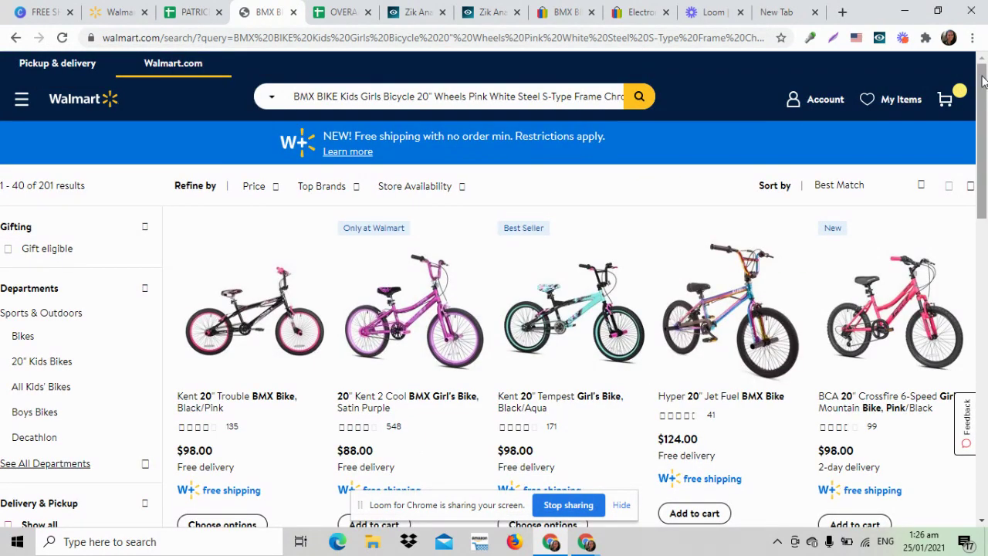
- Look through the Walmart search results for a bike matching the pink BMX BIKE
drag(983, 81, 985, 209)
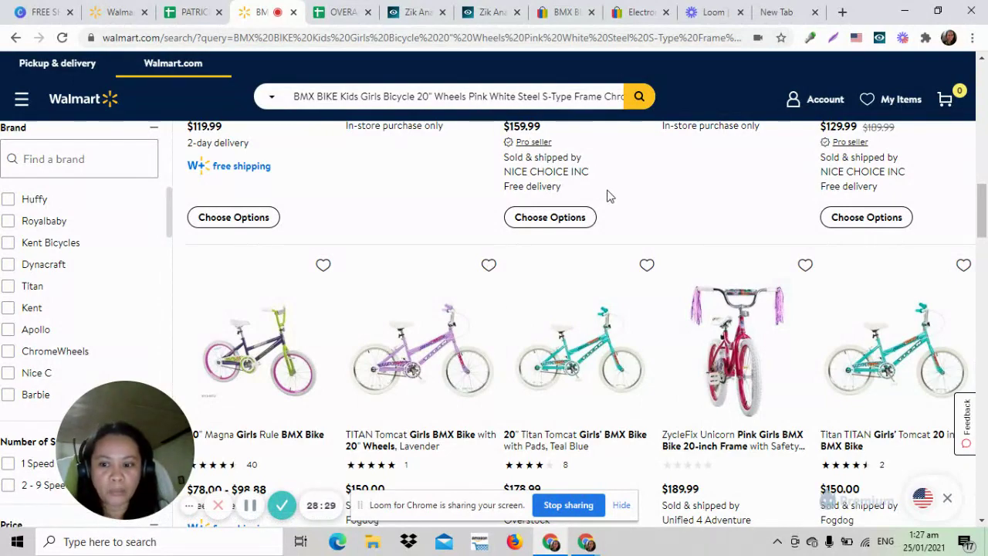
drag(982, 205, 984, 76)
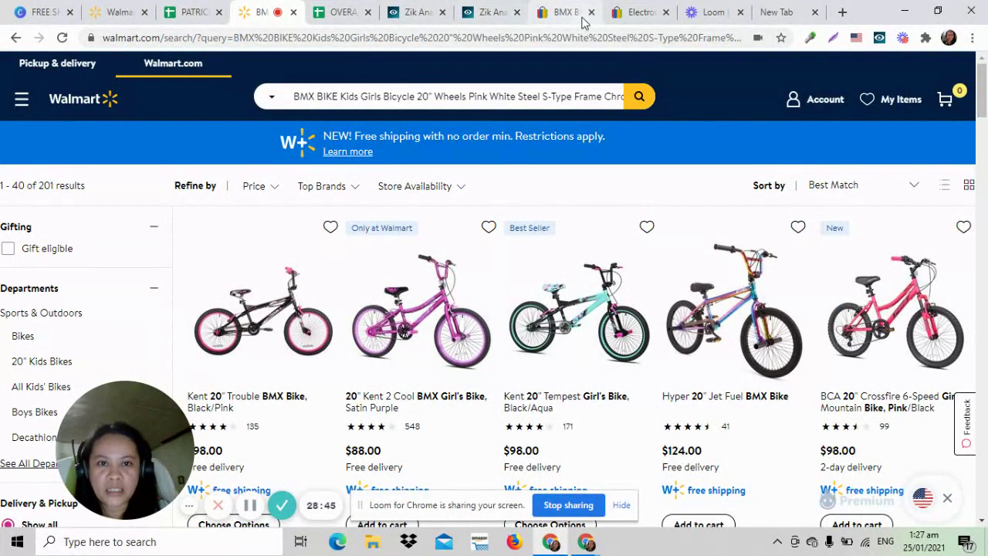
- Search Google for the full title of the pink BMX BIKE Kids Girls Bicycle from its eBay listing
click(566, 14)
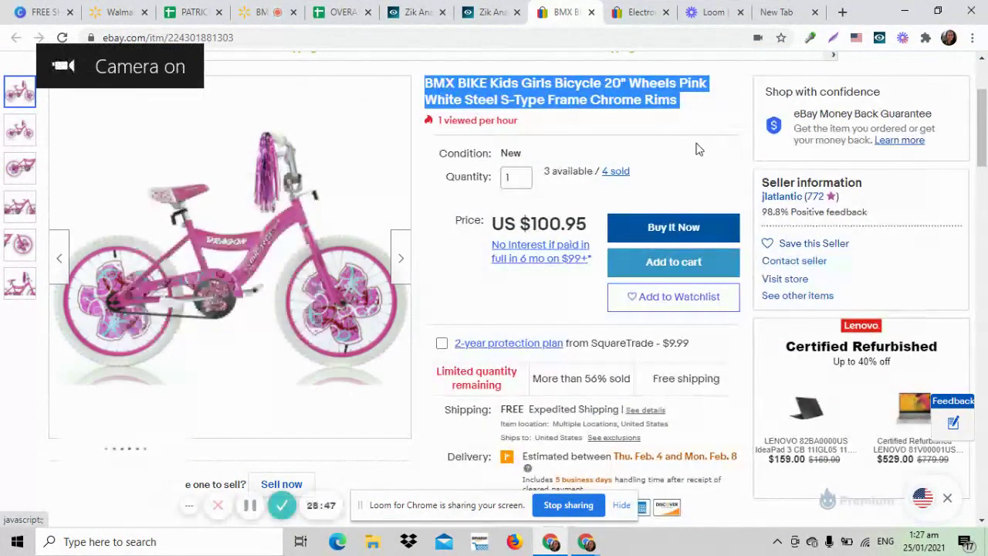
click(699, 149)
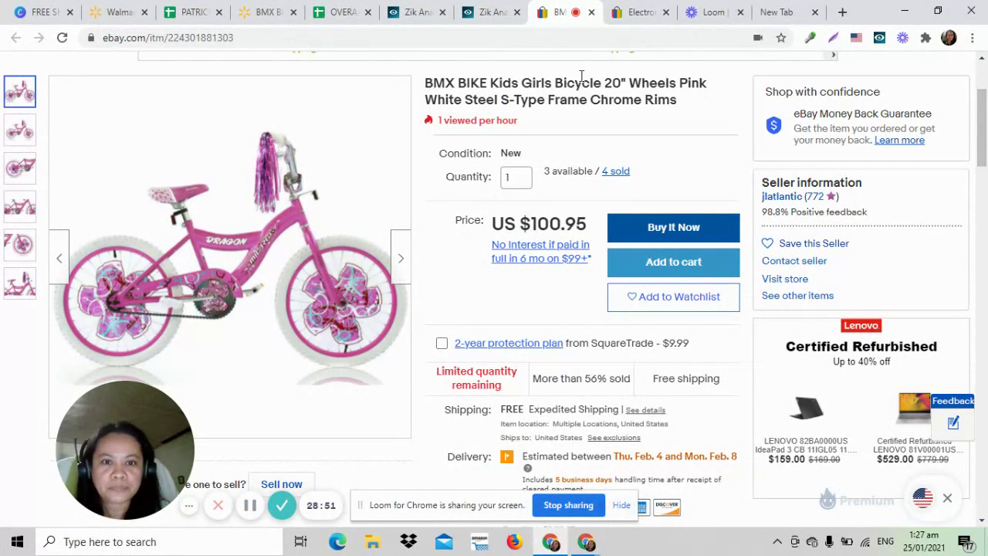
triple_click(527, 85)
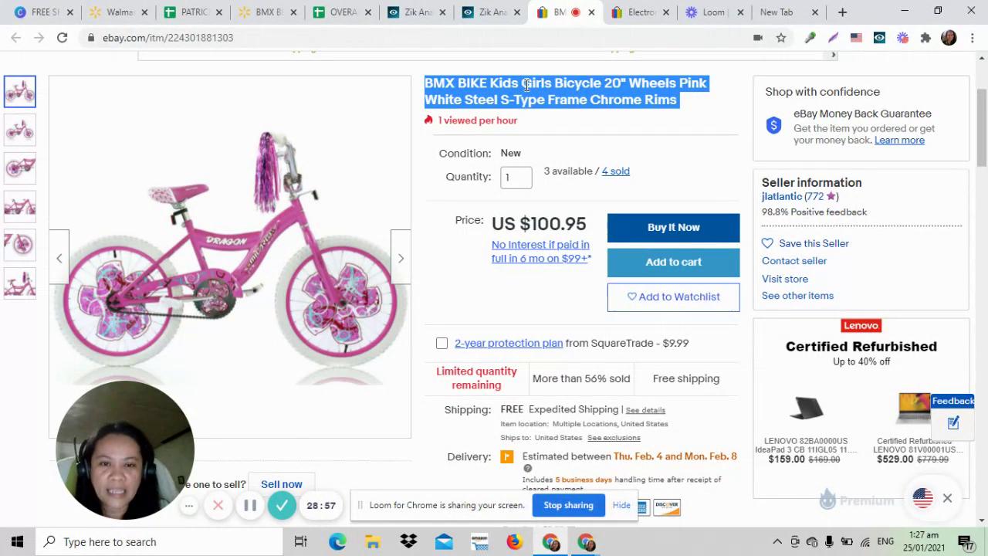
right_click(527, 85)
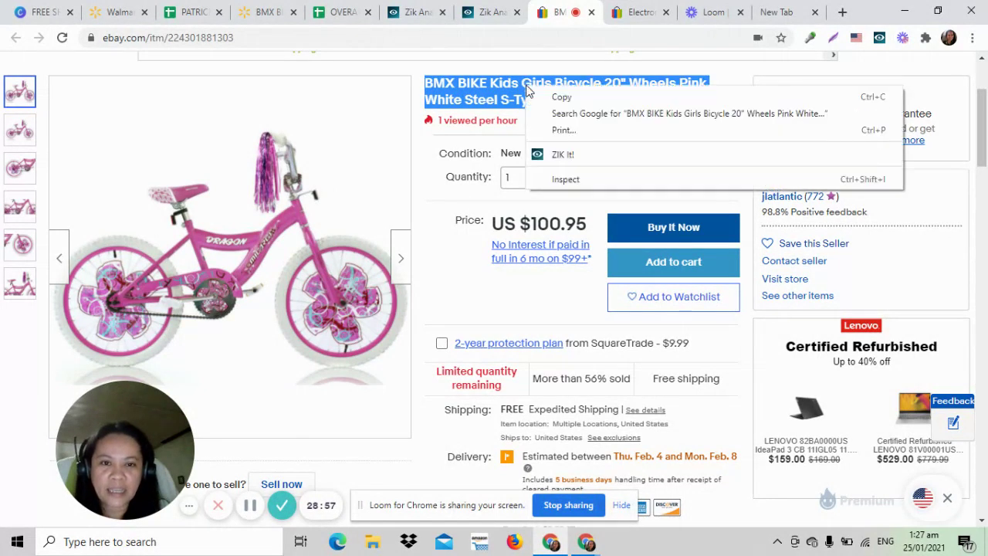
click(629, 115)
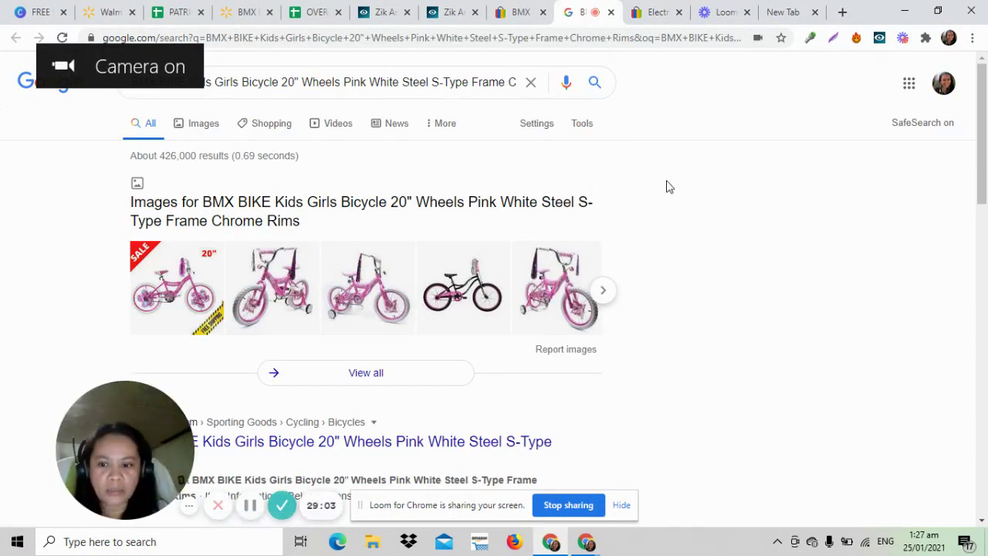
- Look through the Google results for a supplier match, comparing them with the pink bike's eBay listing
drag(137, 404, 95, 415)
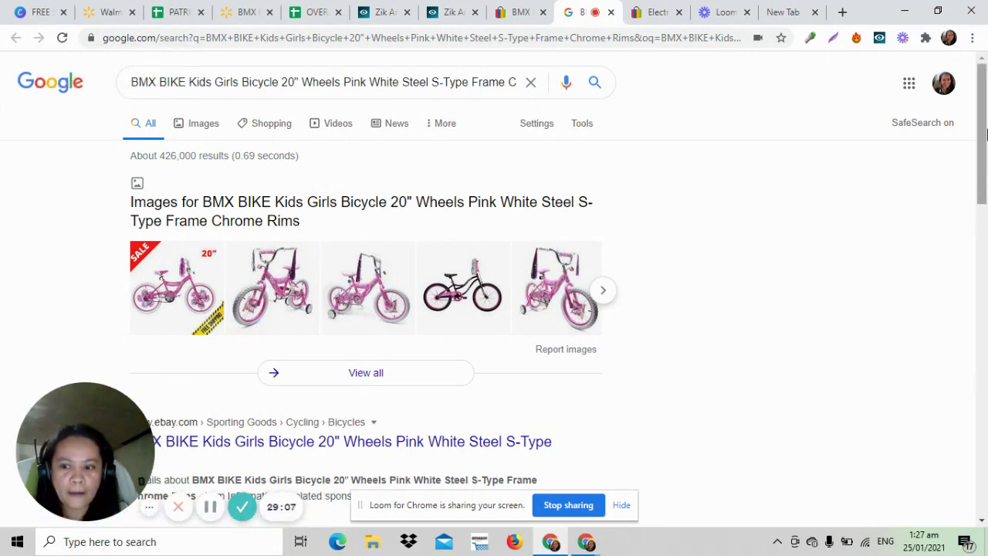
drag(985, 134, 985, 234)
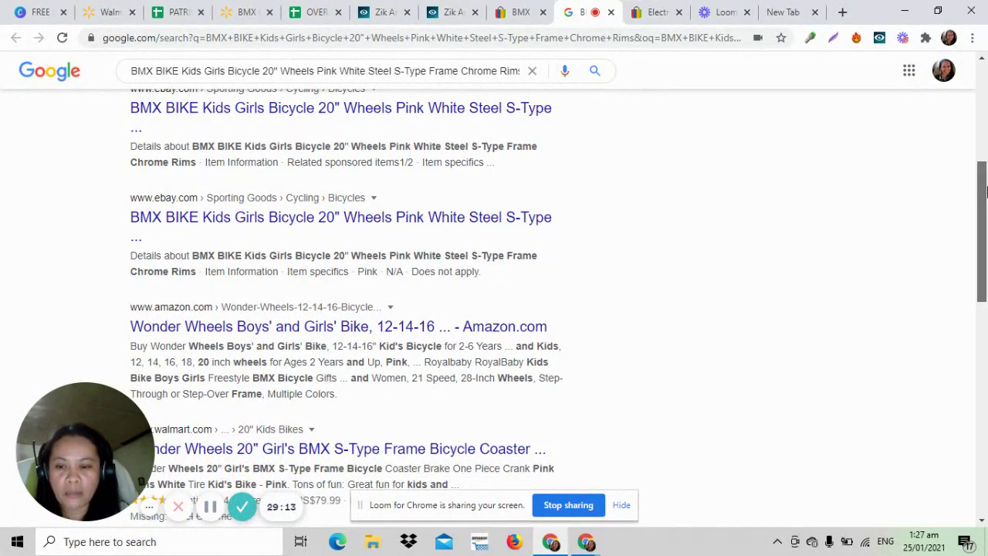
scroll(986, 213, down, 1)
drag(985, 213, 985, 244)
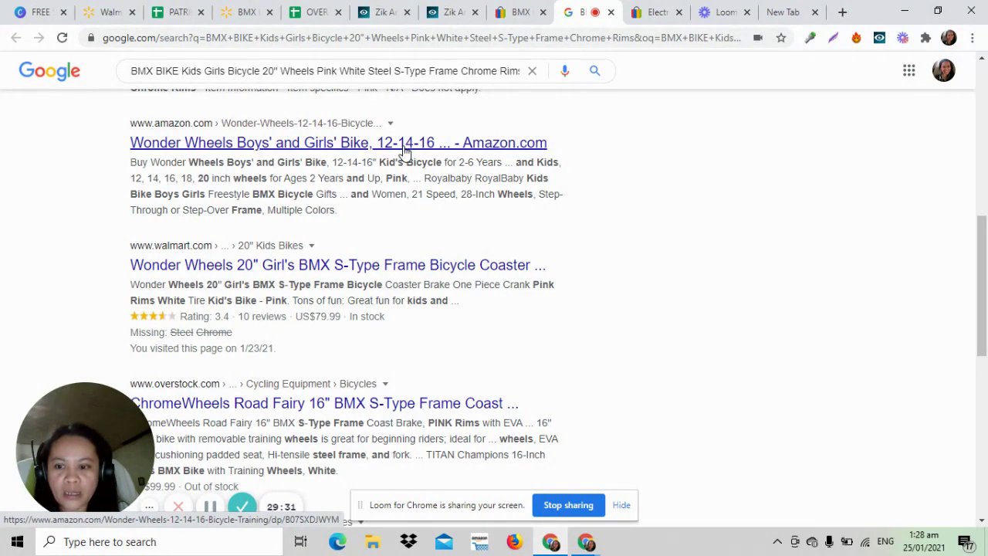
click(521, 11)
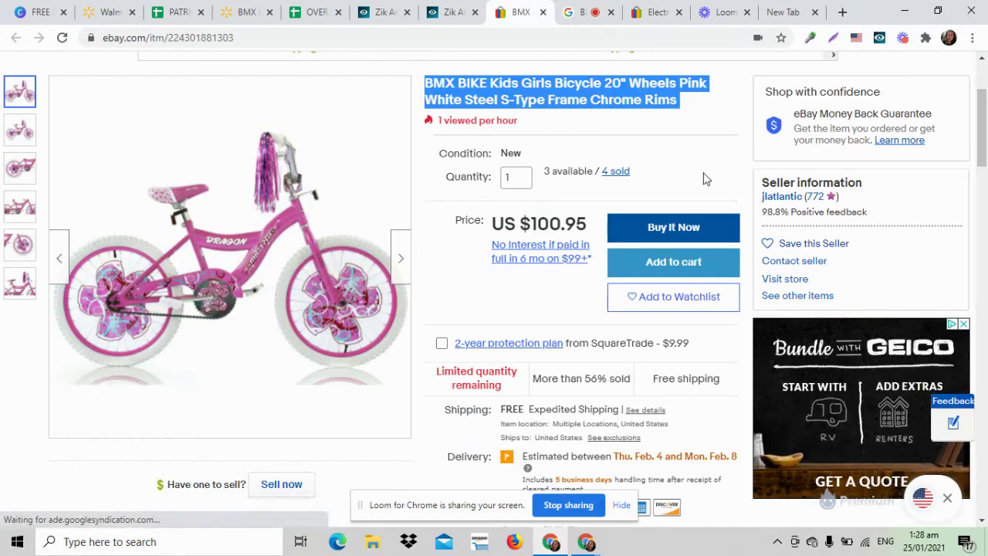
click(585, 13)
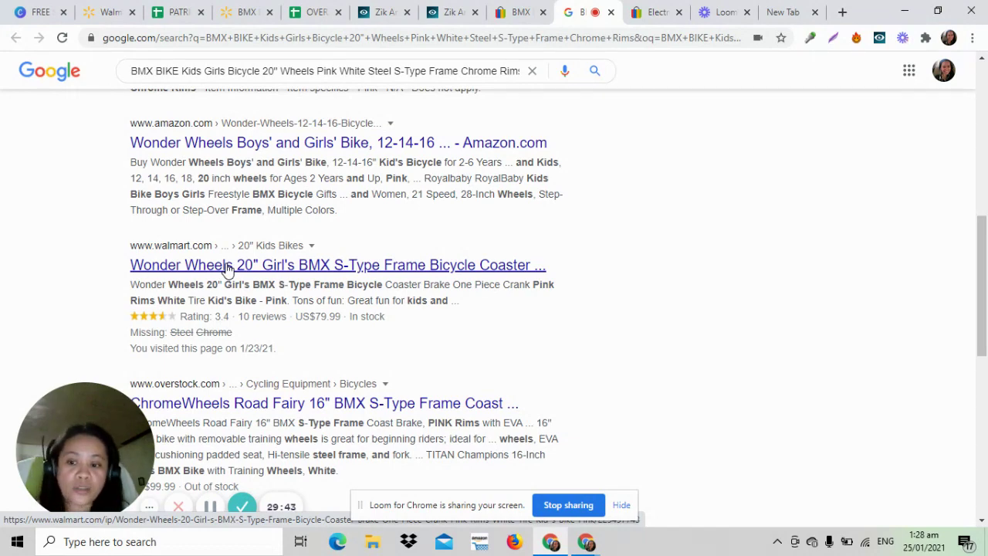
- Open the Walmart result for the Wonder Wheels 20" Girl's BMX S-Type Frame Bicycle and view its product details
click(284, 268)
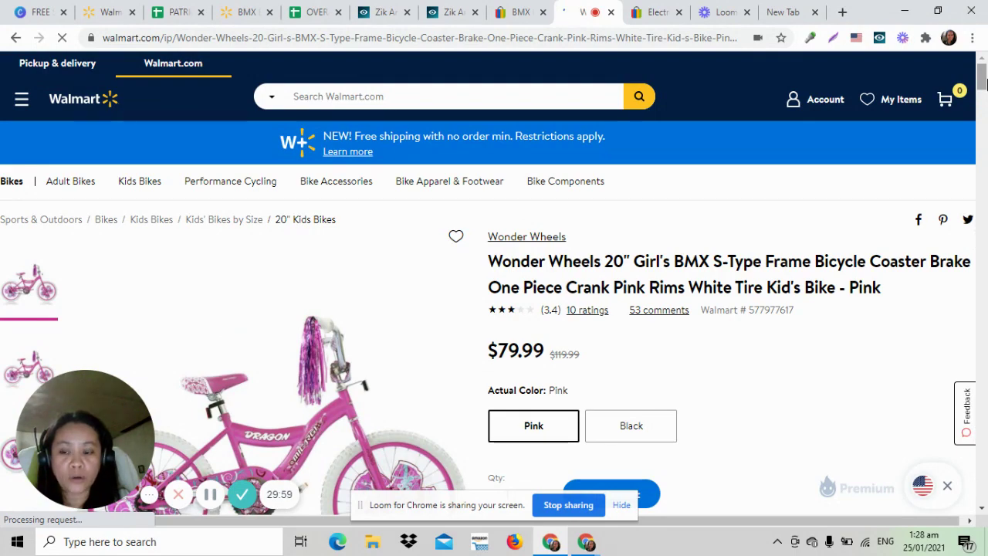
mouse_move(982, 83)
mouse_down()
mouse_move(982, 96)
mouse_move(982, 87)
mouse_up()
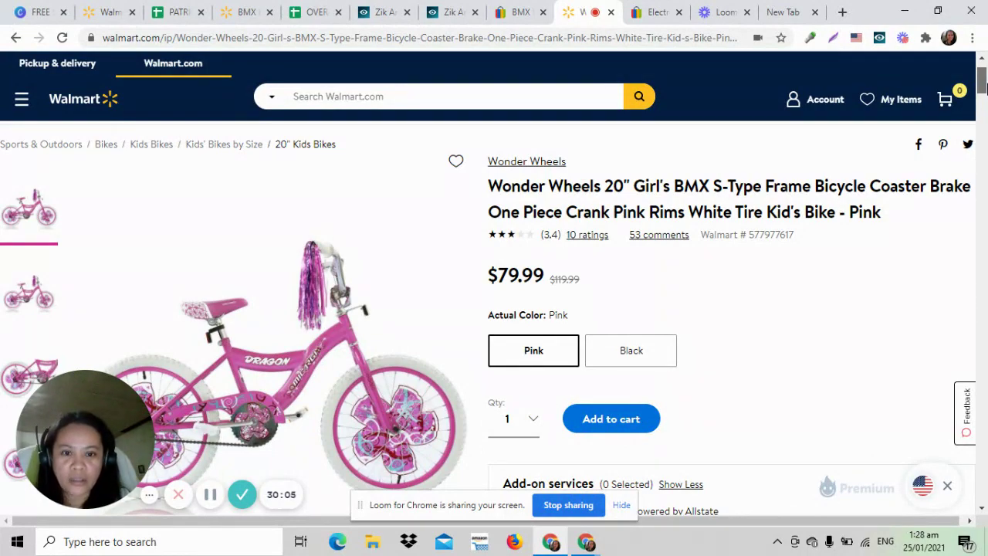
drag(985, 88, 985, 91)
- Return to the pink bike's eBay listing and examine its item specifics and description
click(517, 12)
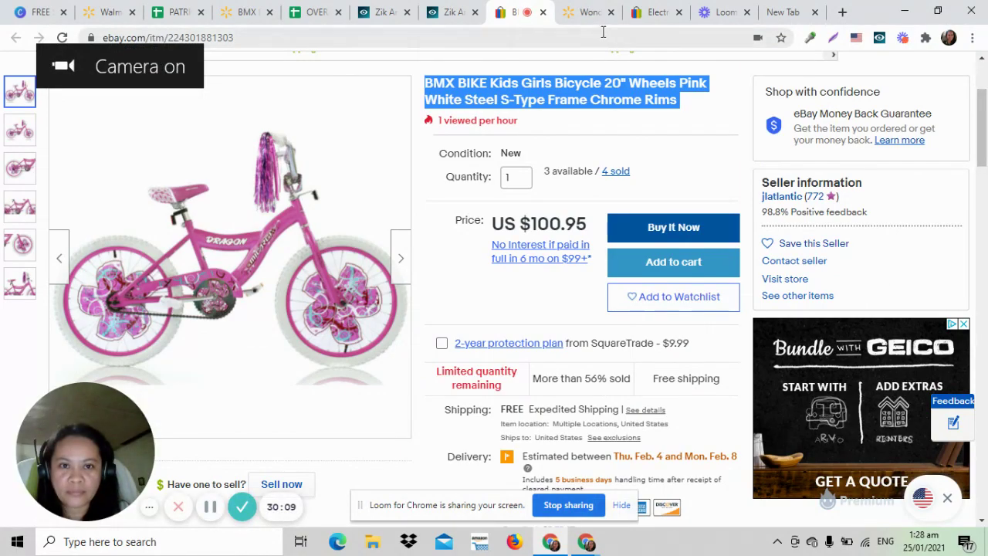
drag(986, 112, 986, 329)
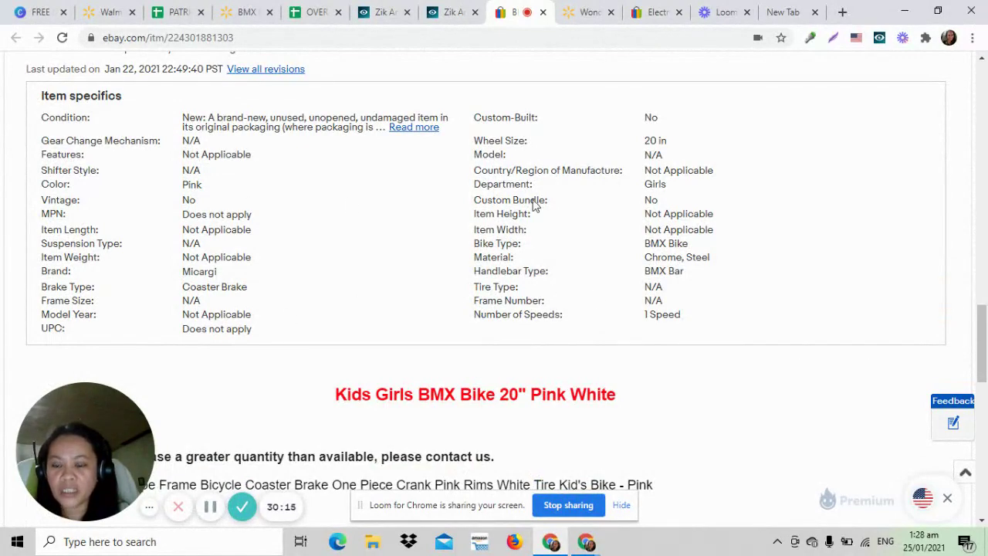
scroll(986, 460, down, 15)
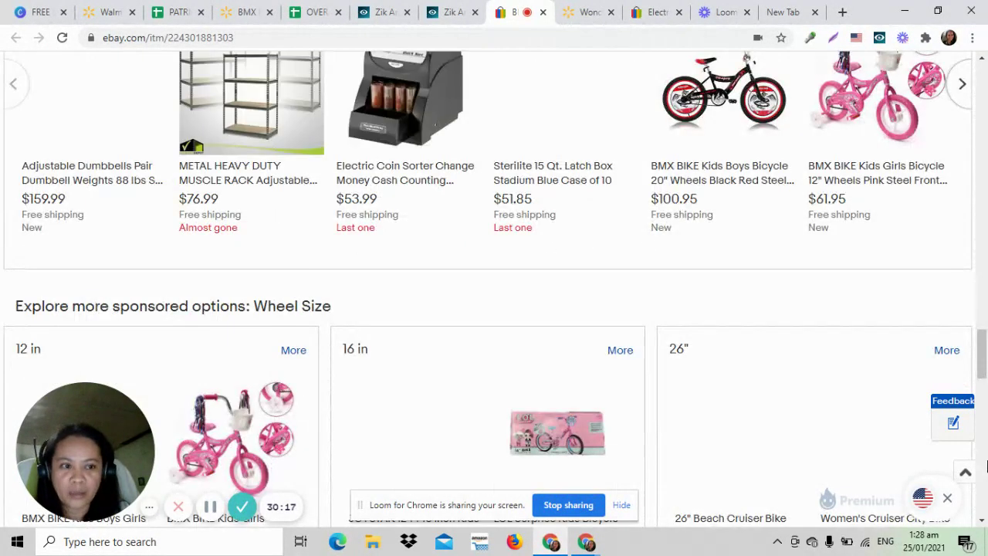
drag(982, 355, 984, 116)
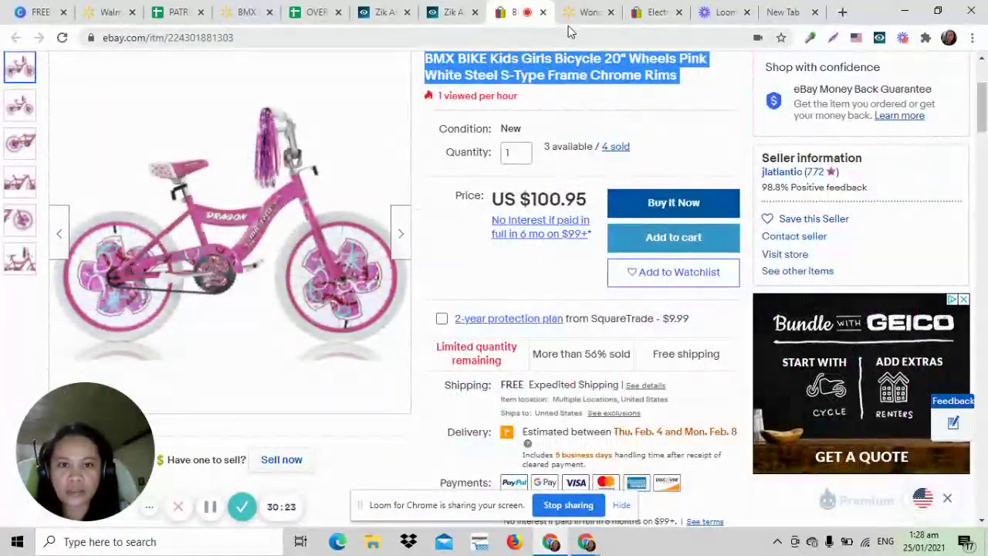
- On the Walmart product page, view the Black color variant and switch back to Pink
click(581, 14)
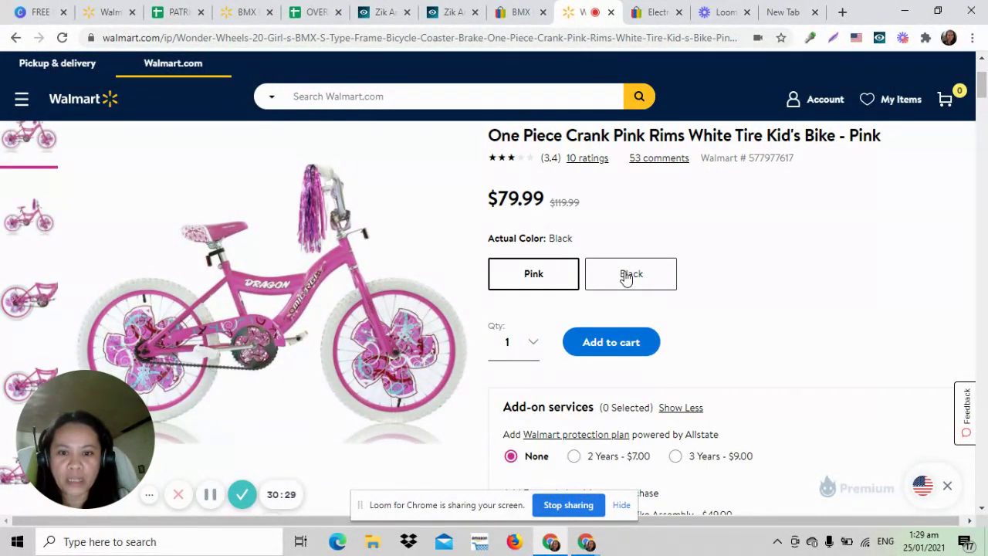
click(627, 278)
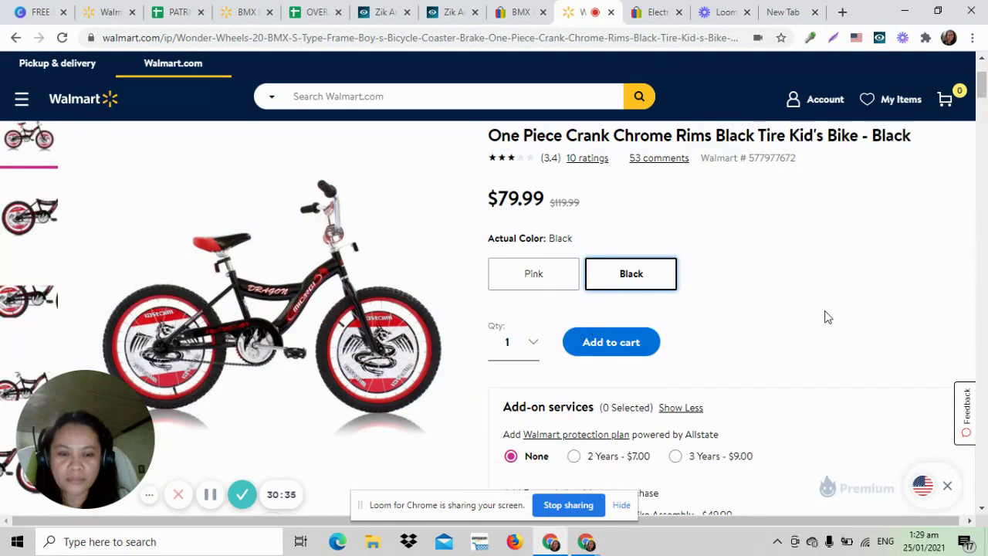
click(525, 283)
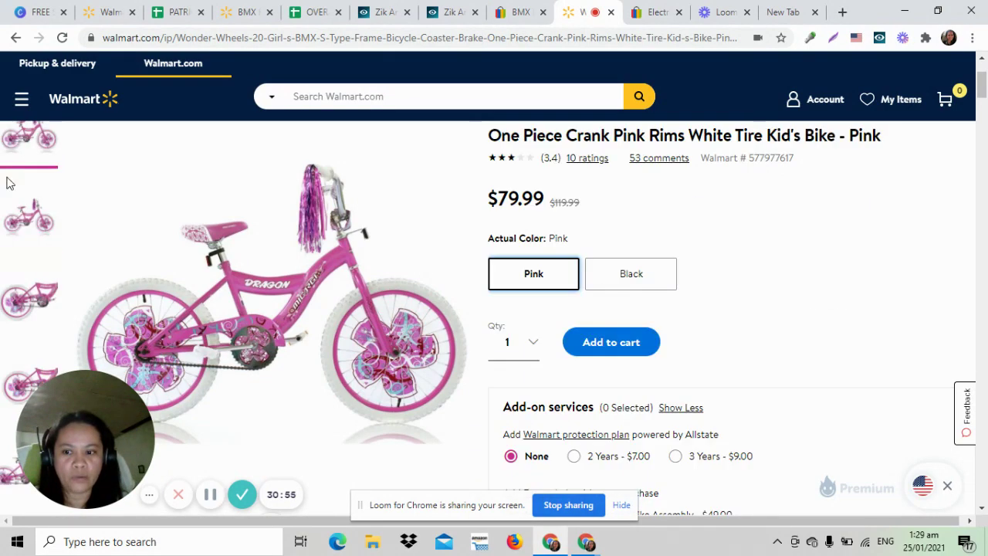
- Compare the pink bike's Walmart price with the price on its eBay listing
mouse_move(295, 346)
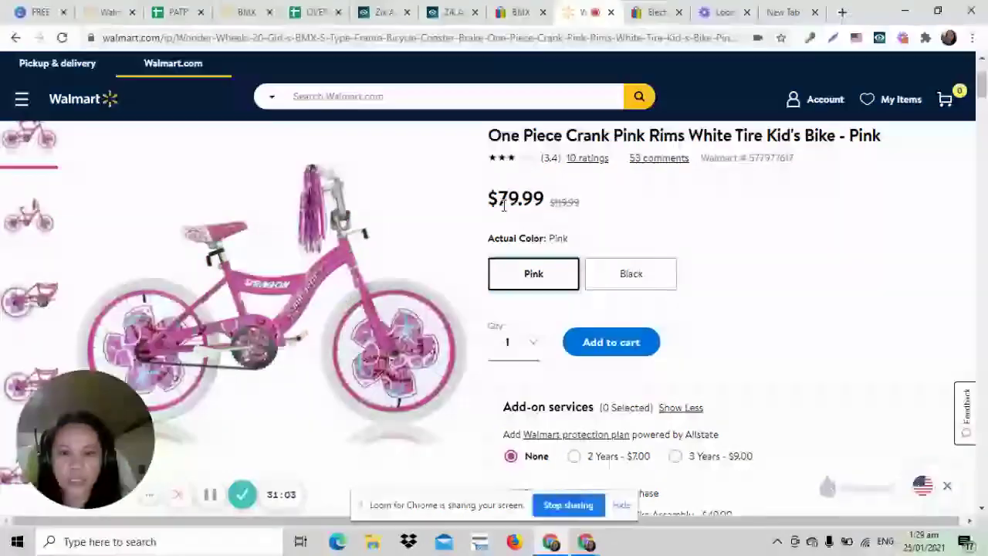
click(511, 16)
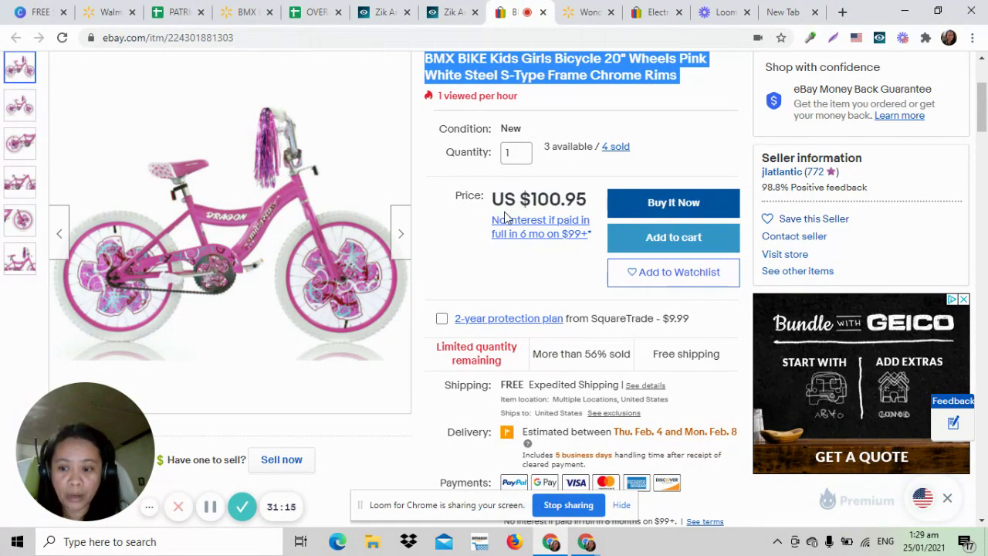
click(578, 17)
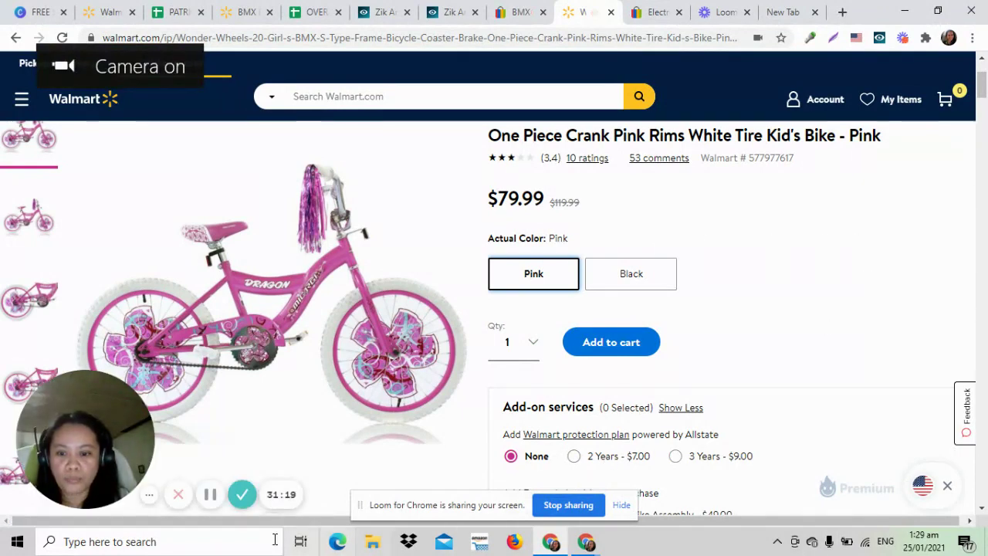
- Open the Calculator from Windows, move it clear of the bike picture, and minimize it
click(250, 541)
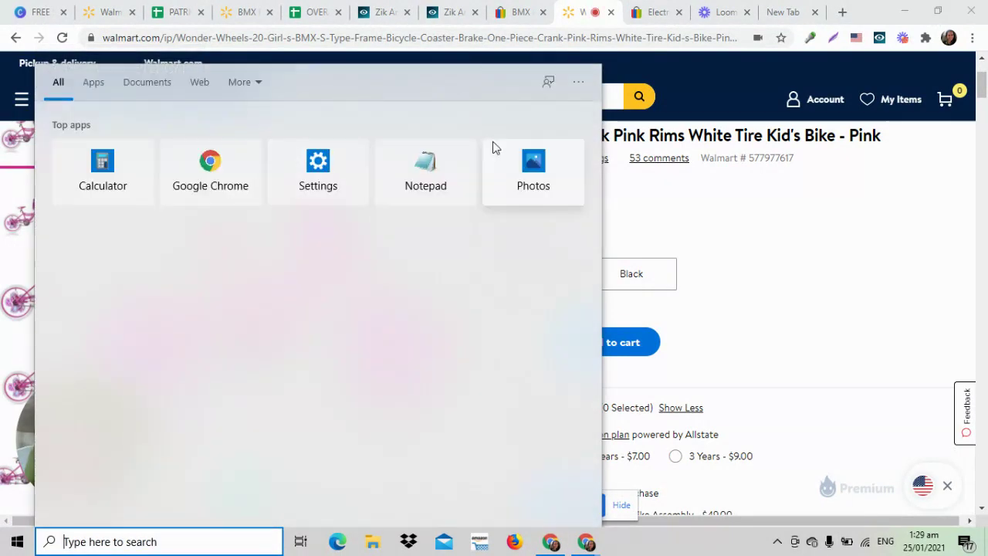
click(108, 174)
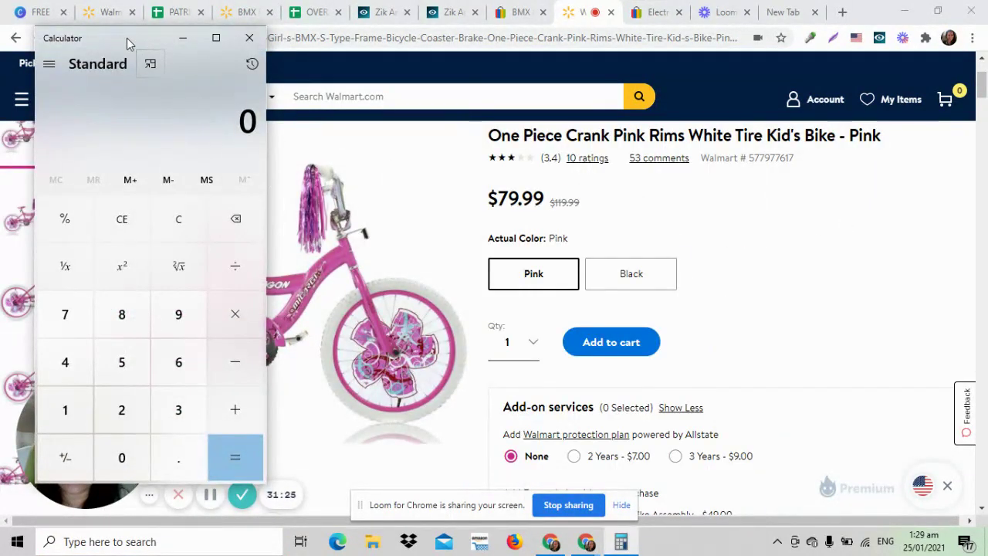
drag(126, 38, 762, 103)
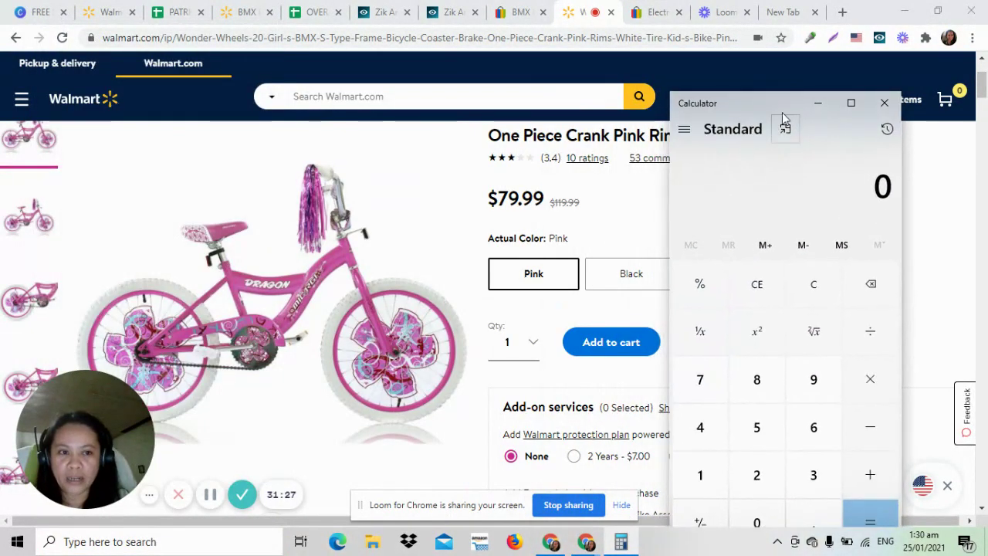
click(824, 103)
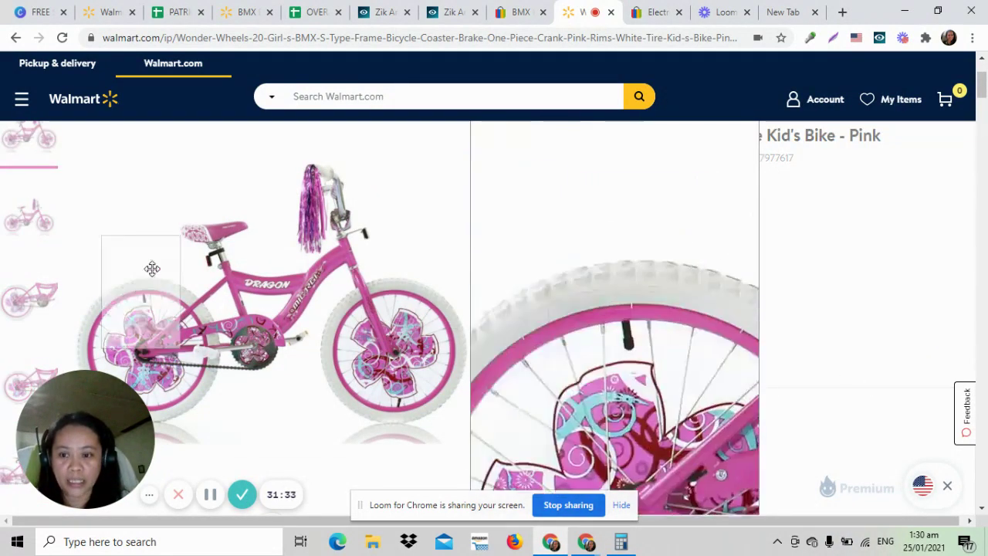
- Load the side details of the pink BMX BIKE in Zik Analytics and search its title on Walmart from there
click(461, 15)
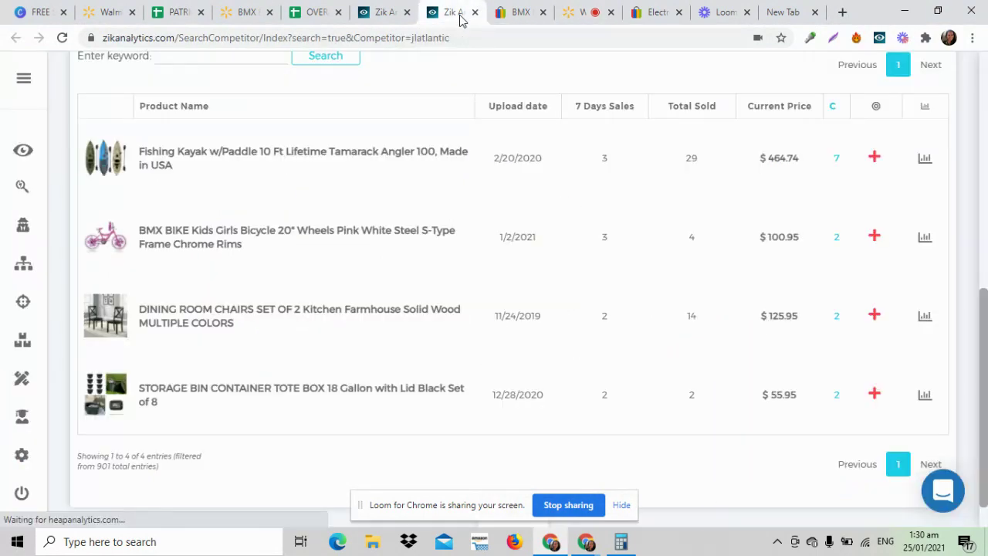
click(875, 237)
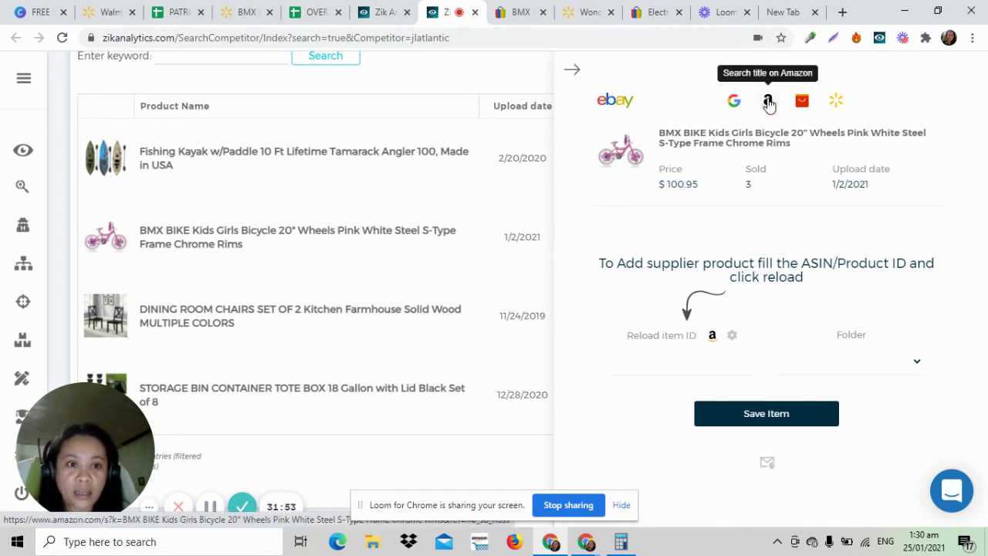
click(836, 101)
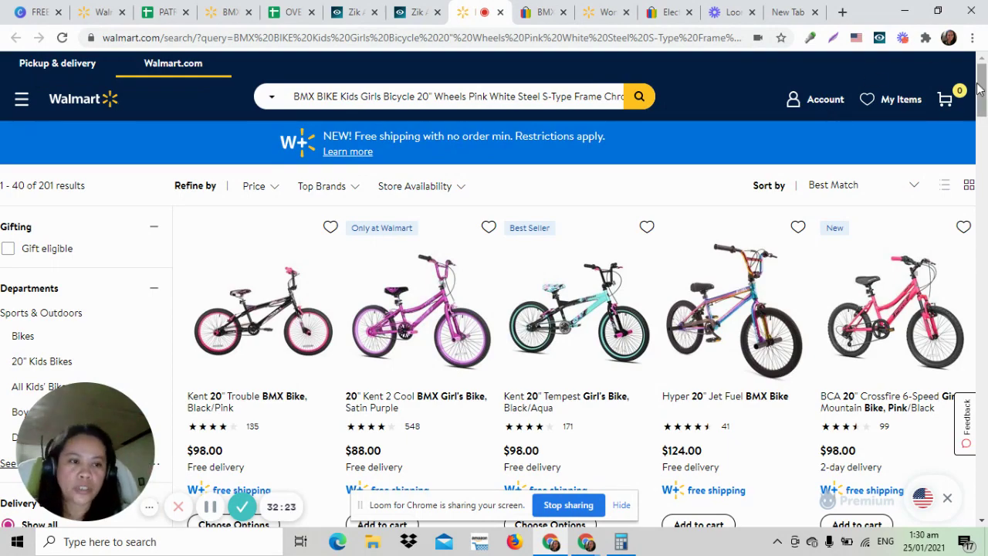
mouse_move(982, 89)
mouse_down()
mouse_move(985, 251)
mouse_move(985, 71)
mouse_up()
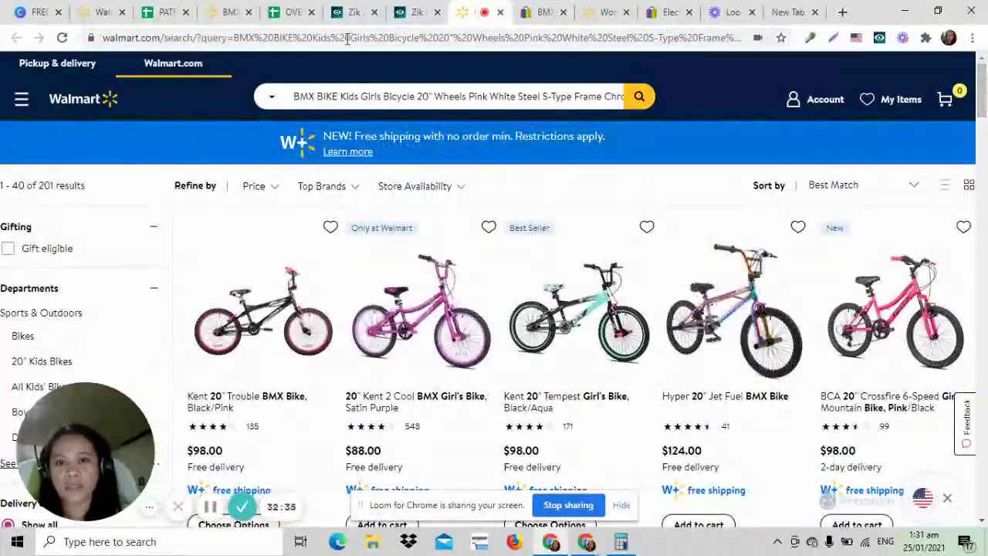
- Close the pink BMX BIKE's side details in Zik Analytics and go back to its eBay listing
click(417, 11)
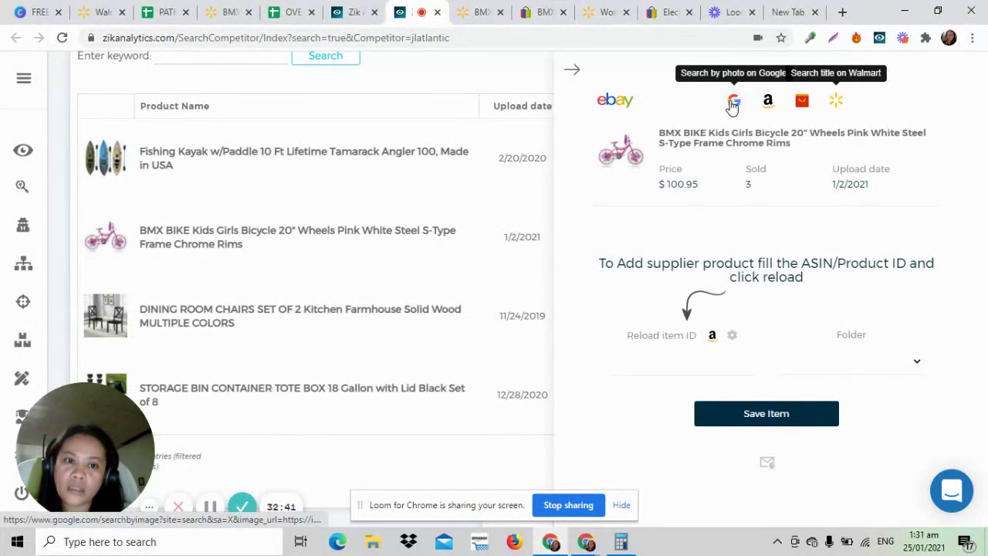
click(571, 71)
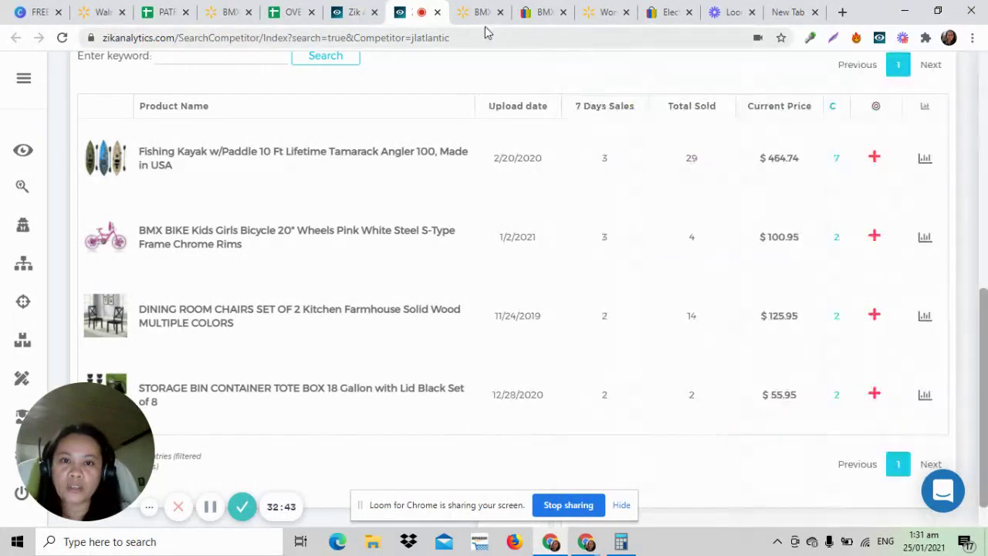
click(544, 12)
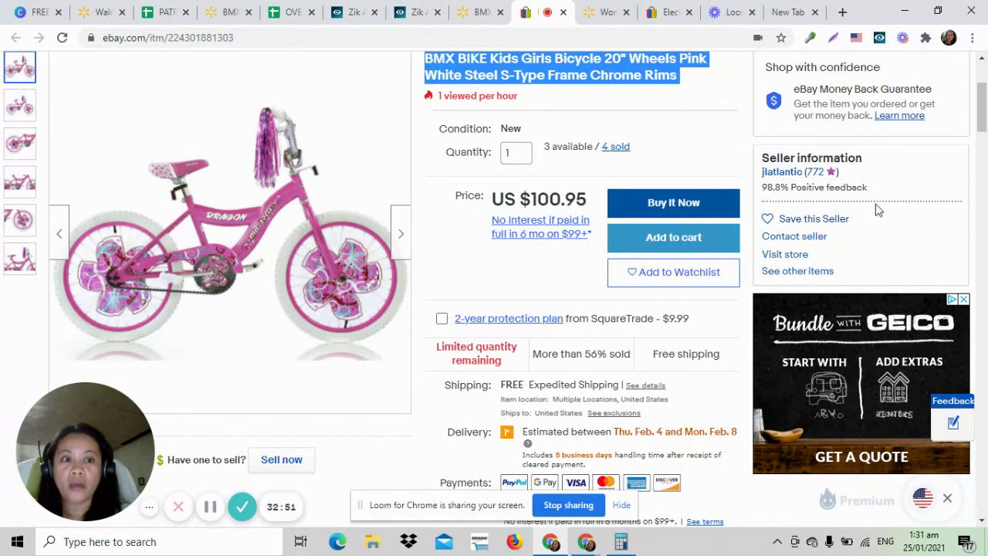
- Select the pink bike's eBay description, from the 20" Girl's BMX line through the Affordable bullet, and search Google for it
drag(983, 88, 986, 112)
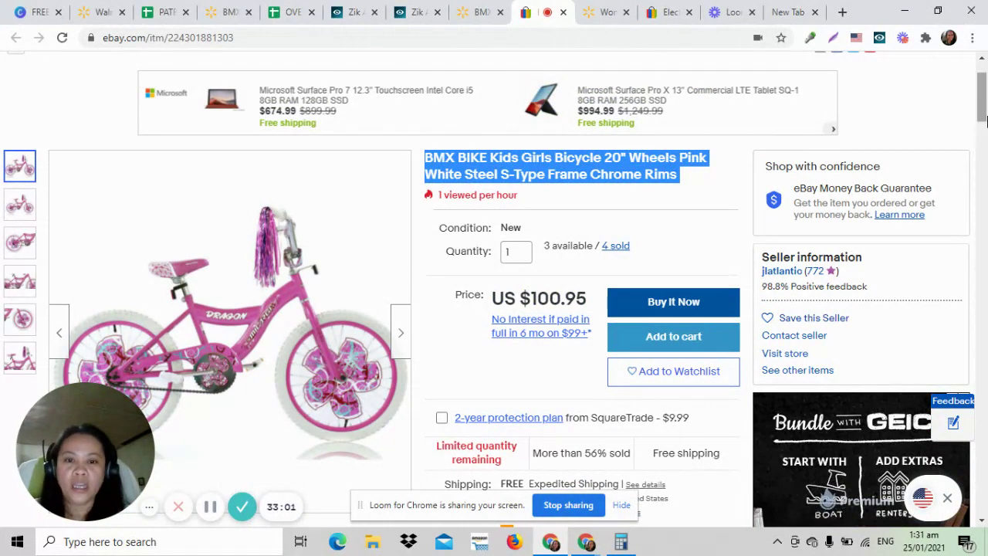
mouse_move(984, 104)
mouse_down()
mouse_move(984, 94)
mouse_move(985, 108)
mouse_up()
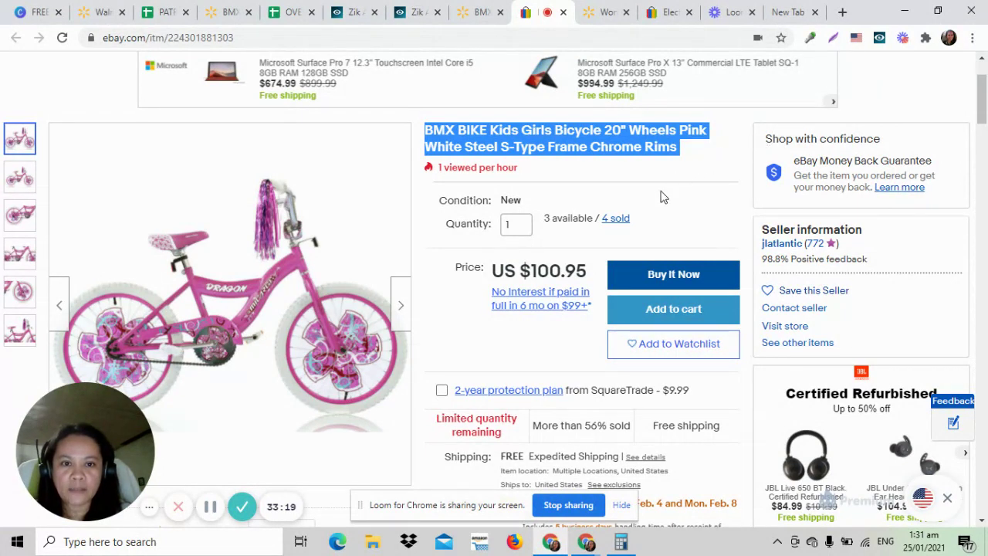
click(690, 185)
drag(984, 100, 984, 277)
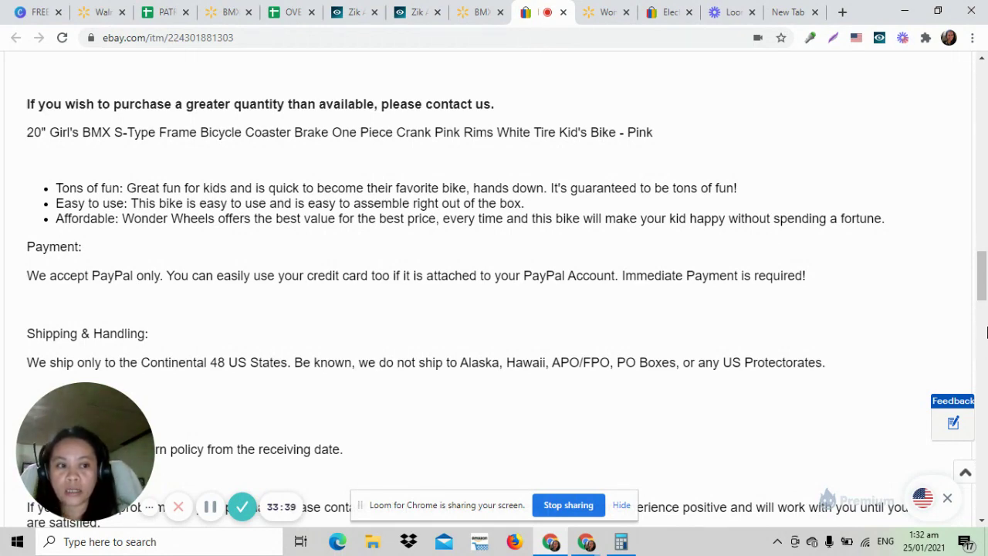
mouse_move(983, 282)
mouse_down()
mouse_move(983, 267)
mouse_move(983, 282)
mouse_up()
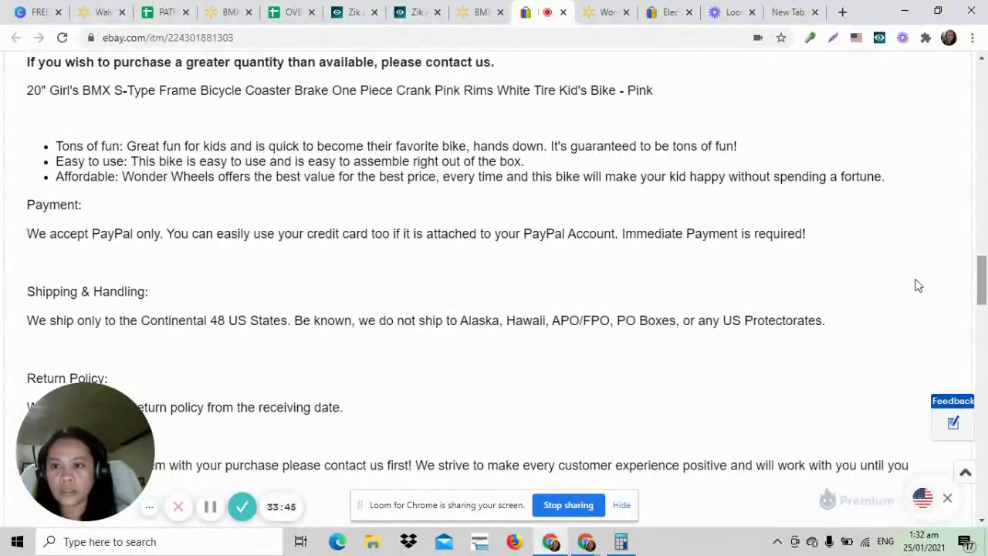
drag(27, 88, 499, 177)
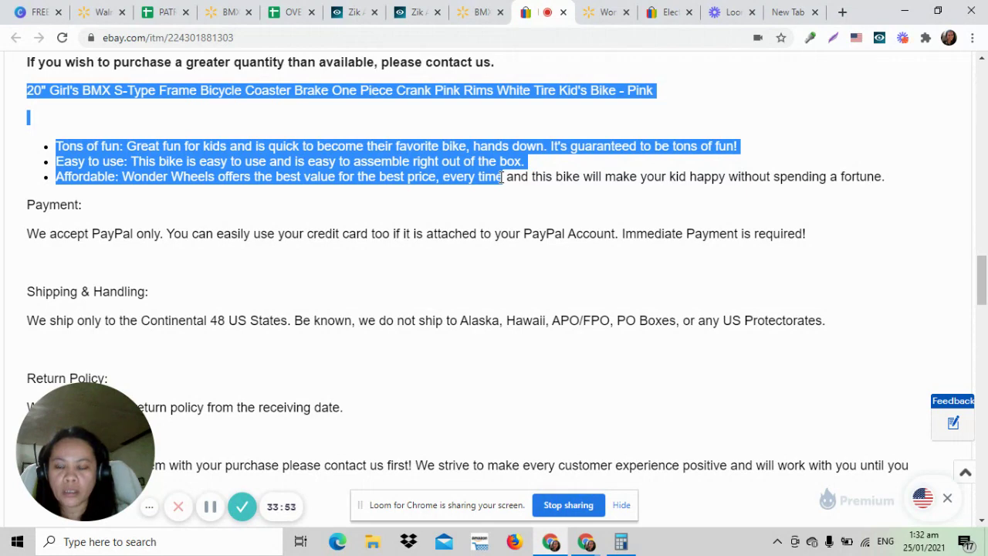
drag(503, 177, 901, 189)
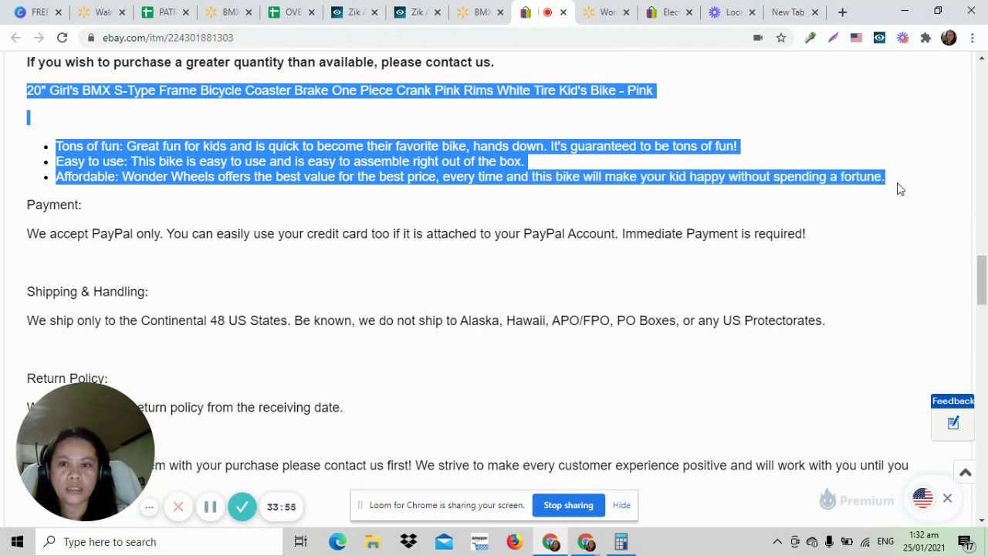
right_click(481, 163)
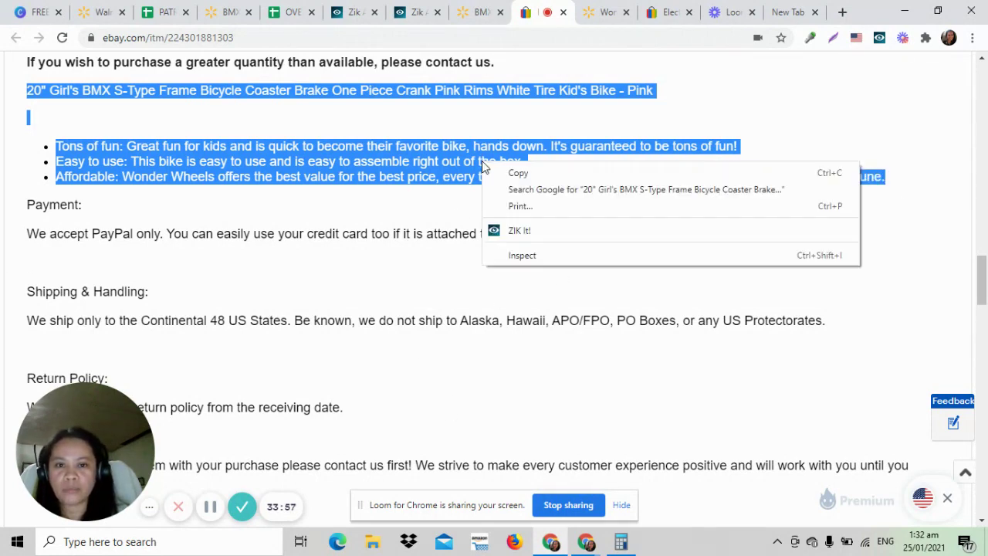
click(607, 190)
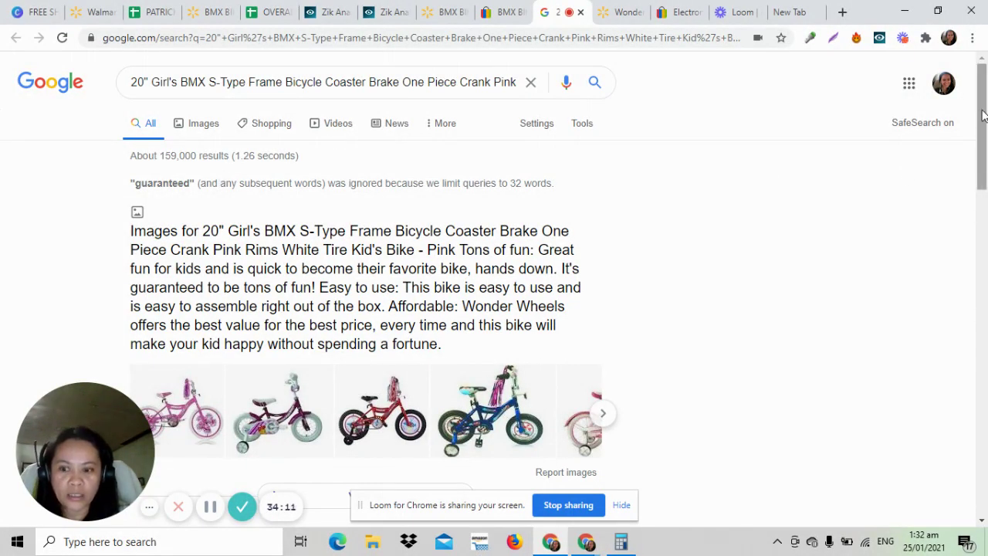
- Find the Wonder Wheels 20" Girl's BMX Walmart result on Google and check the bike's already open Walmart page
drag(983, 116, 987, 225)
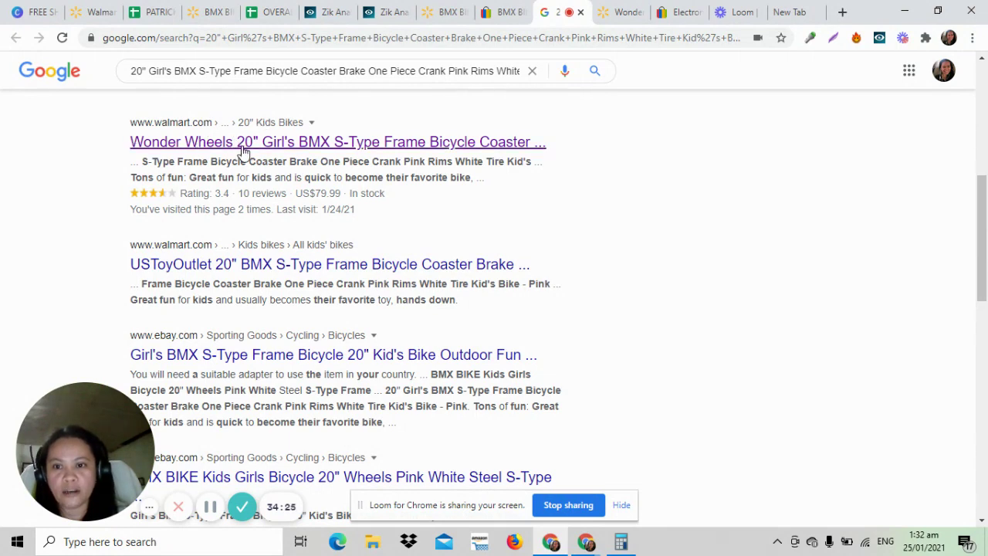
click(607, 11)
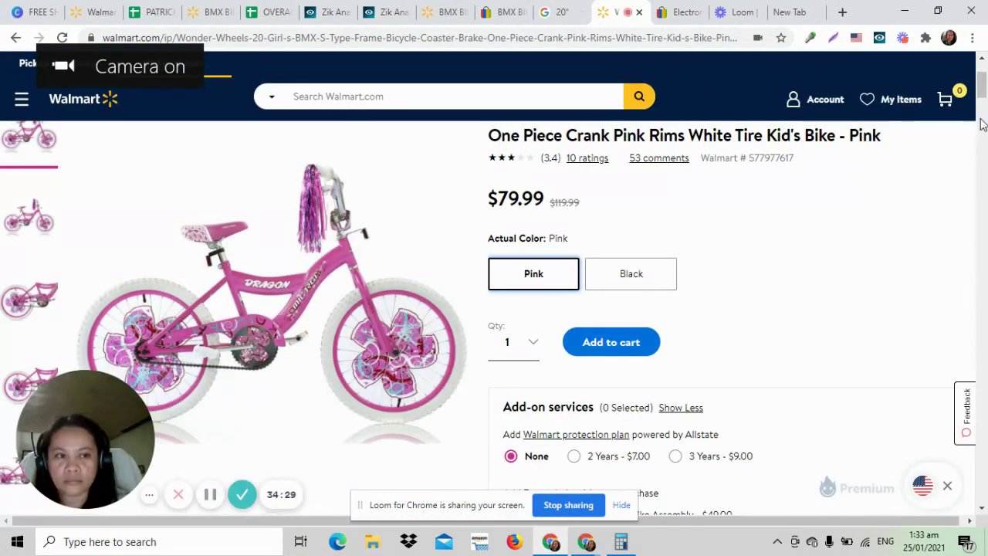
scroll(980, 124, down, 1)
scroll(983, 97, up, 2)
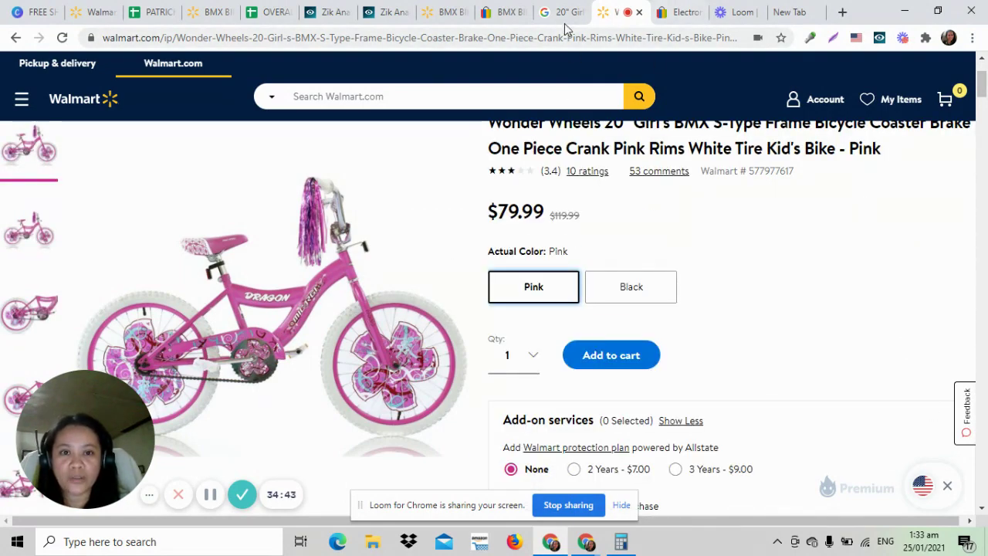
- Close the Google results for the bike description and return to the title and price of the eBay listing
click(498, 15)
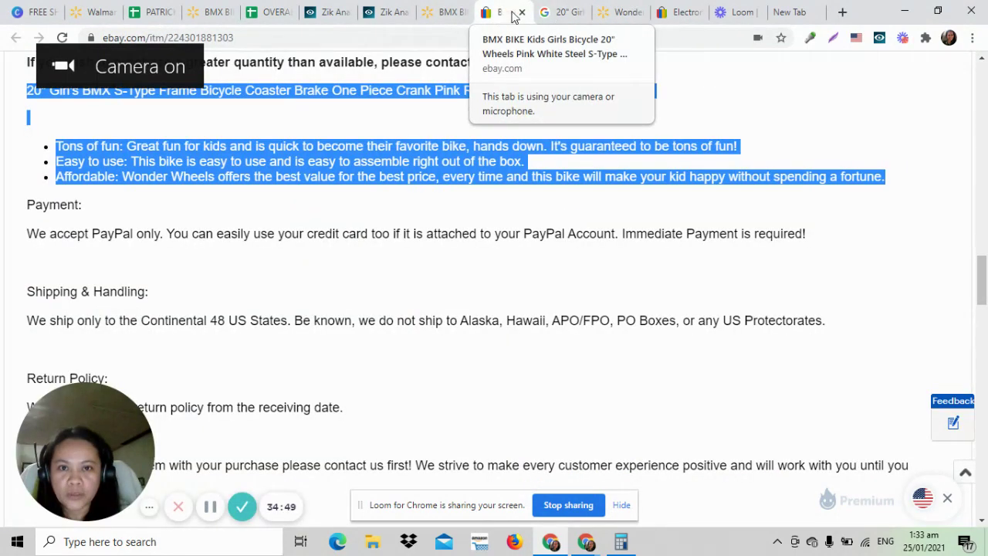
click(564, 16)
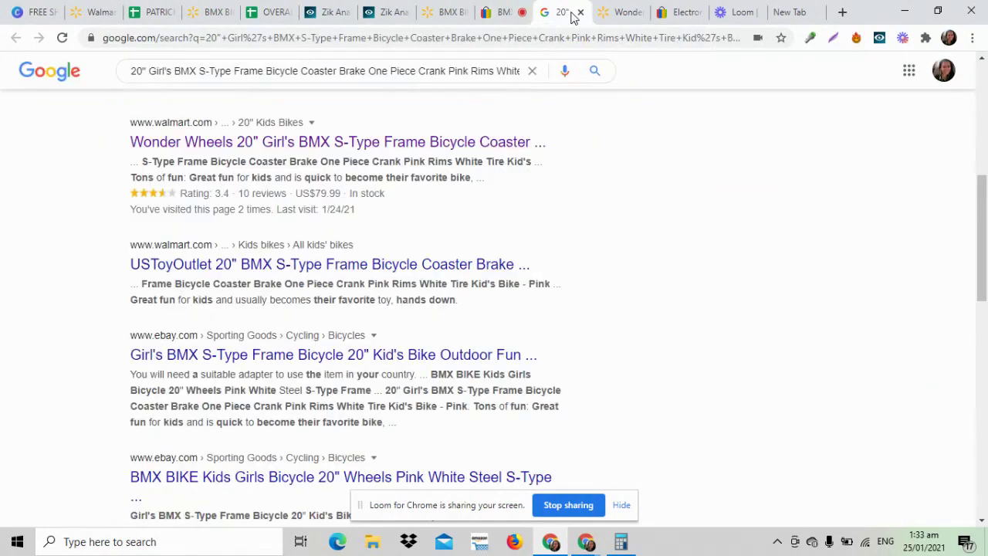
click(581, 12)
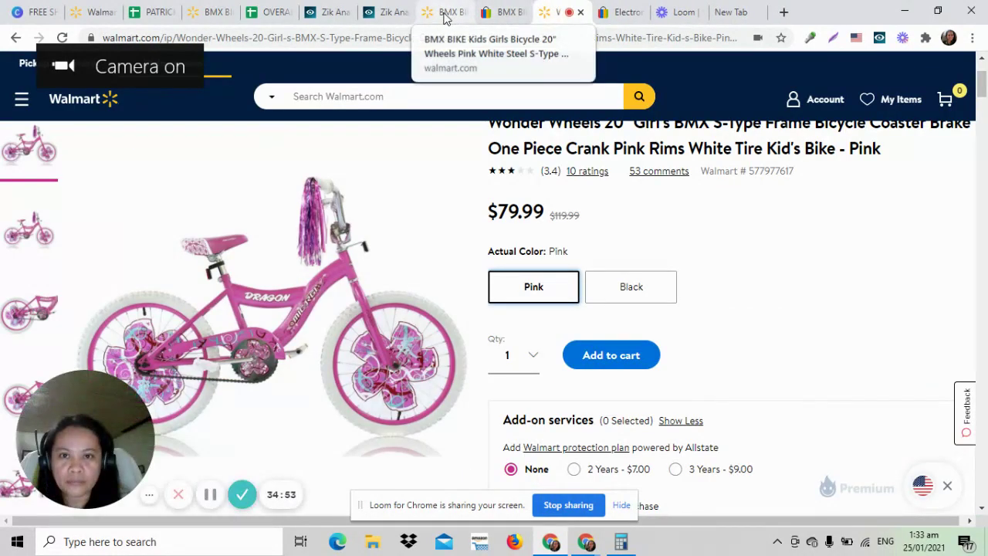
click(499, 16)
scroll(706, 145, up, 15)
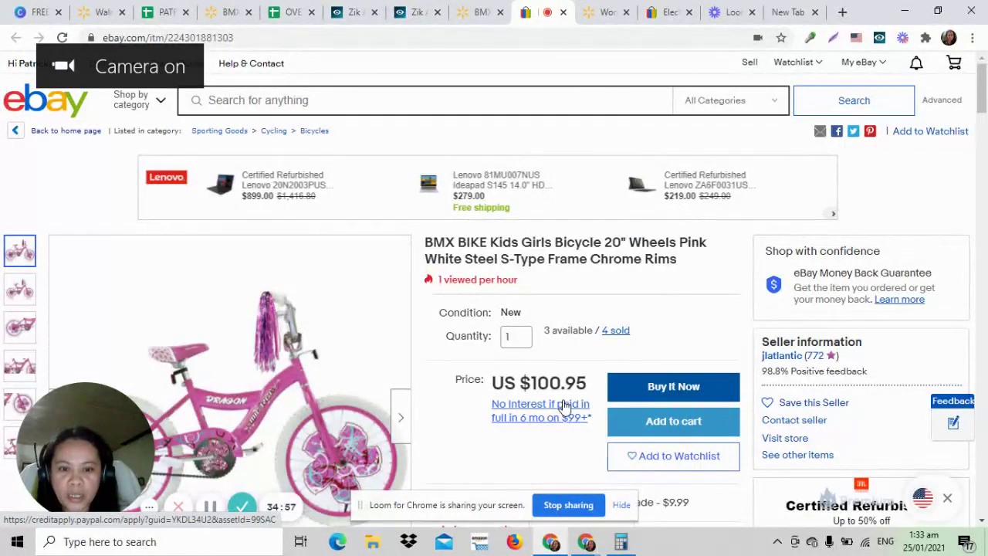
- Bring up the Calculator beside the bike's Walmart page and multiply the Walmart price of 79.99 by 0.25
click(594, 11)
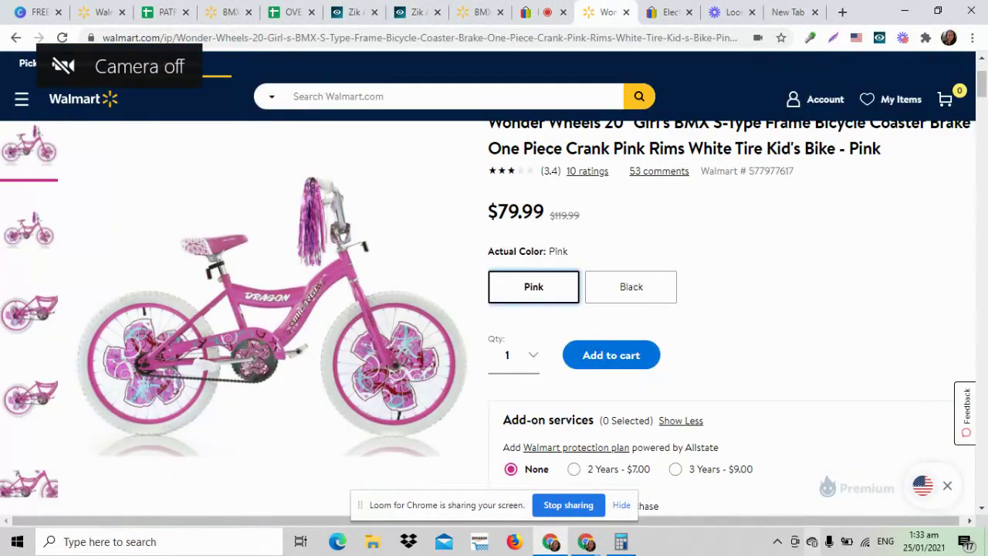
click(622, 543)
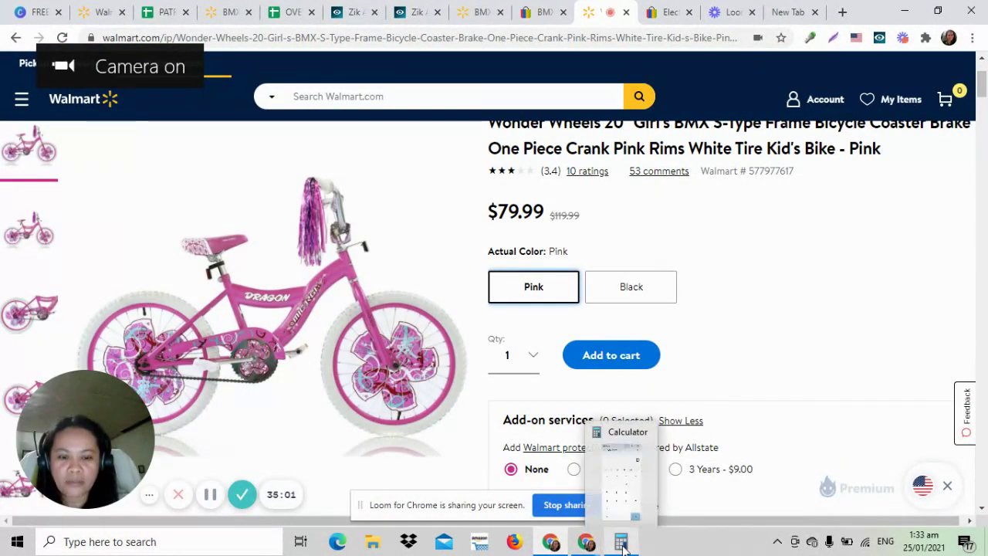
drag(768, 108, 771, 33)
click(699, 309)
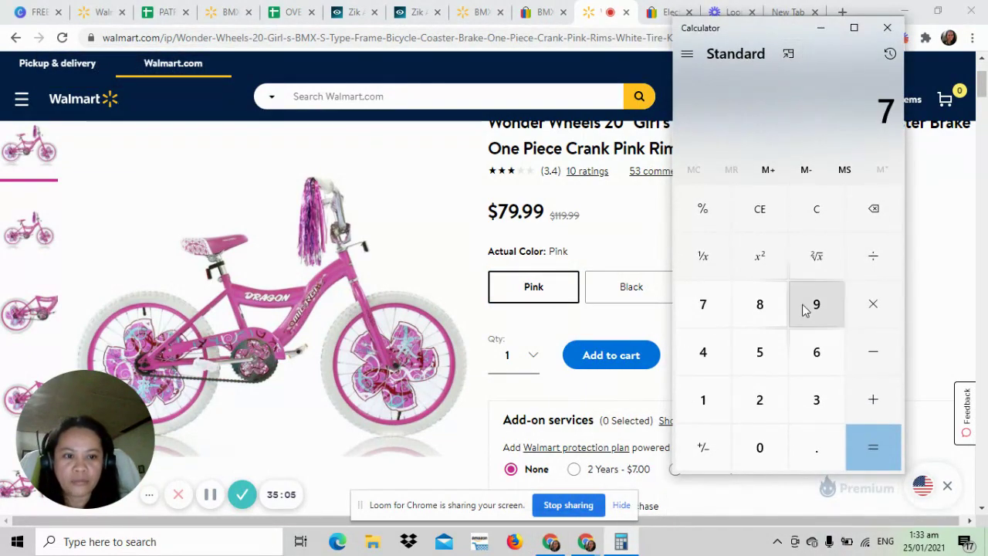
click(805, 309)
click(816, 448)
click(822, 317)
click(822, 316)
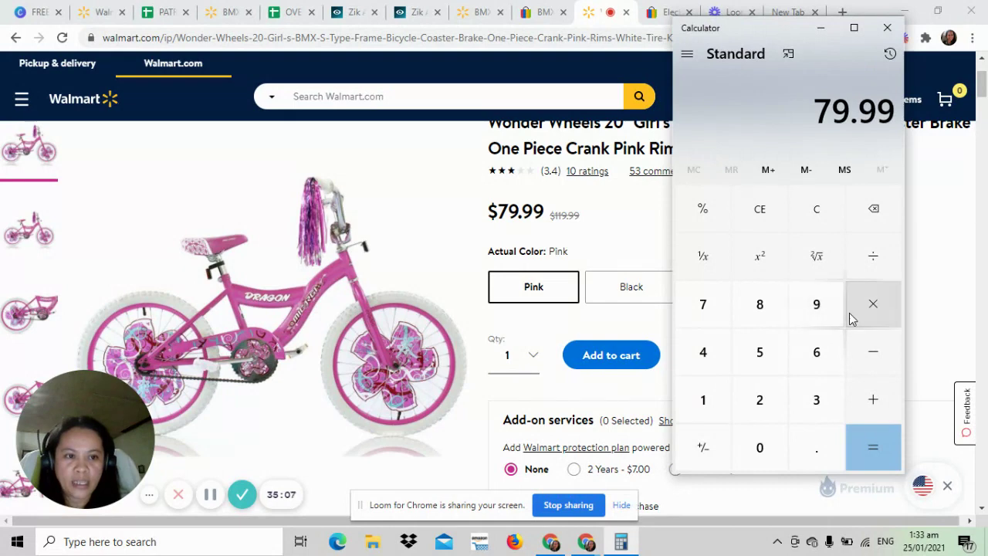
click(865, 318)
click(822, 456)
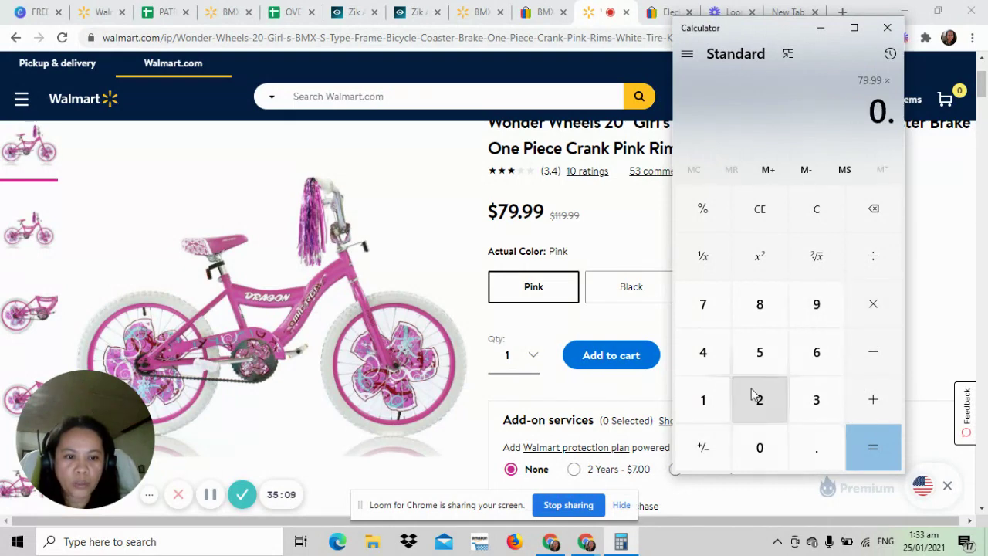
click(751, 396)
click(754, 352)
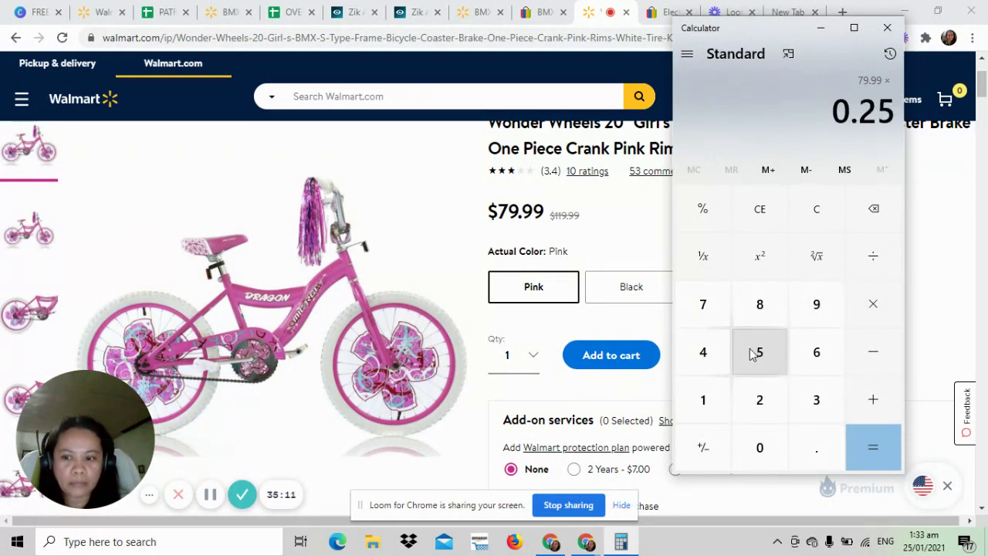
click(865, 450)
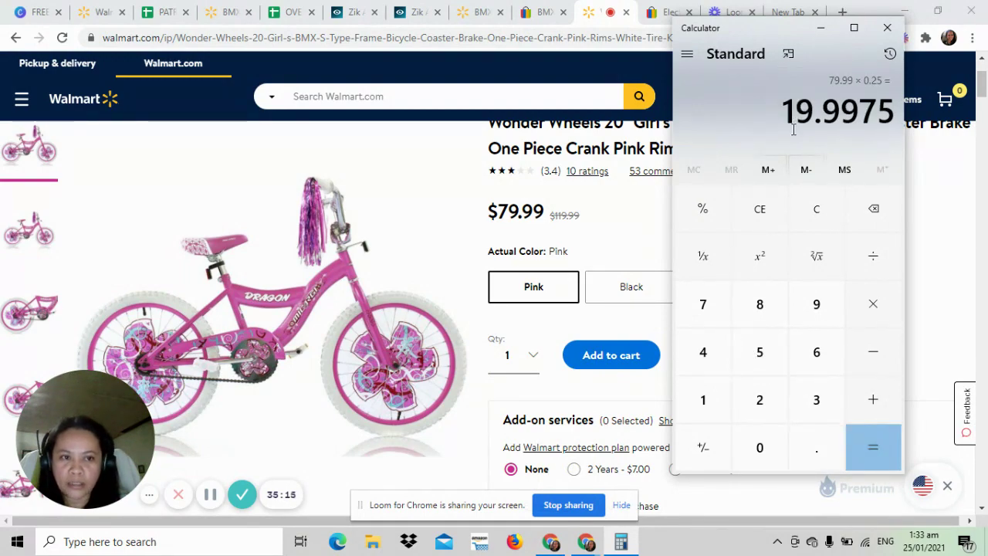
- Add the Walmart price of 79.99 to the 25% markup in the Calculator
click(876, 396)
click(699, 311)
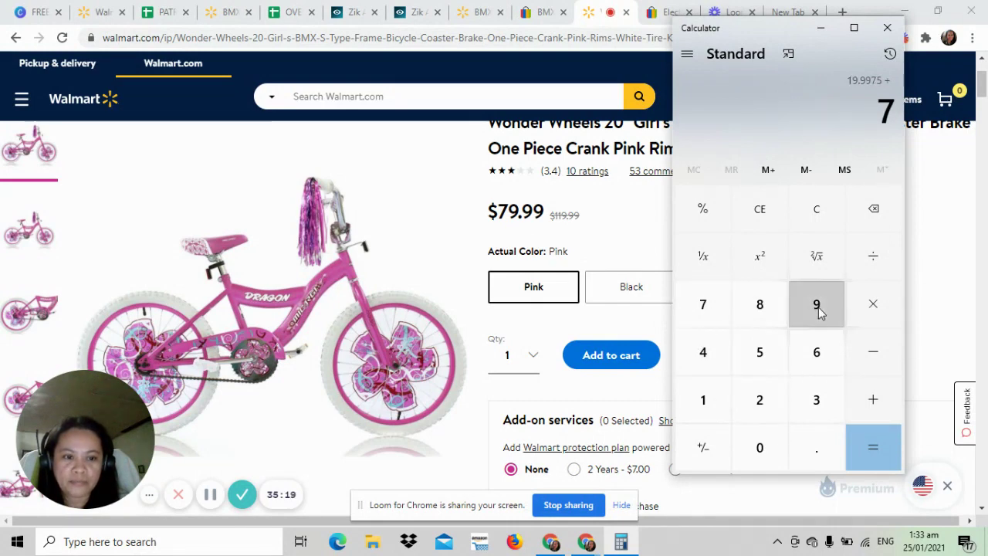
click(820, 311)
click(811, 442)
click(822, 307)
click(822, 308)
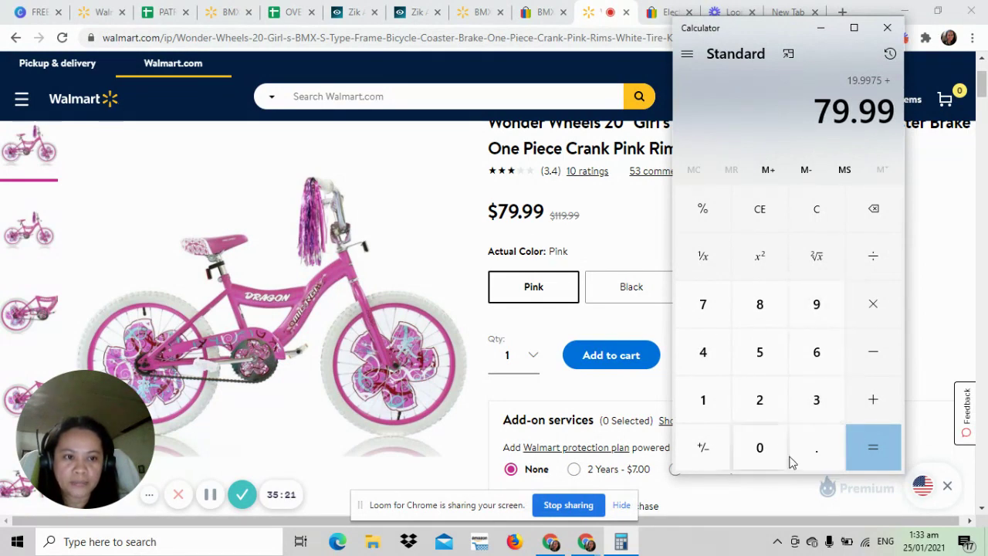
click(874, 451)
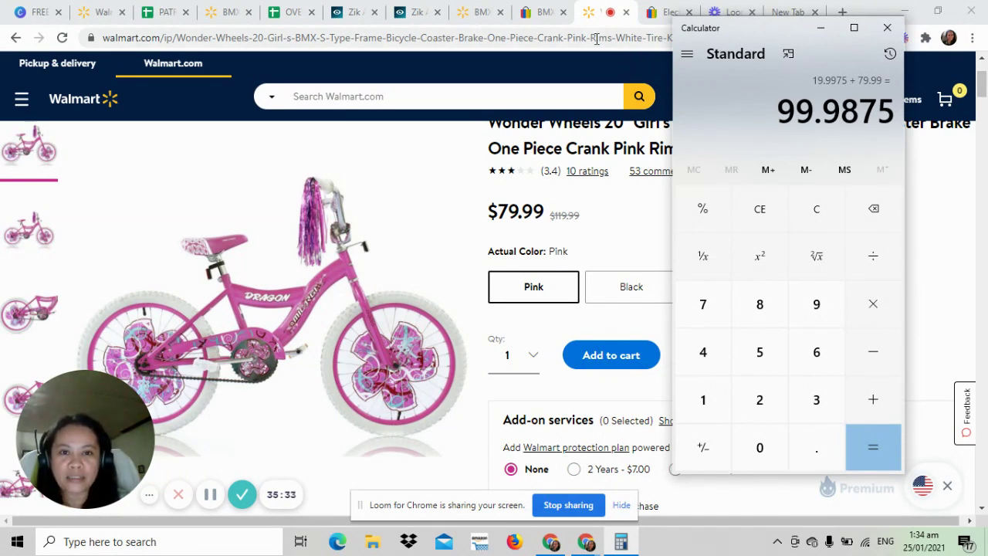
- Go back to the bike's eBay listing, reopen the Calculator over it, and multiply 79.99 by 0.30
click(541, 12)
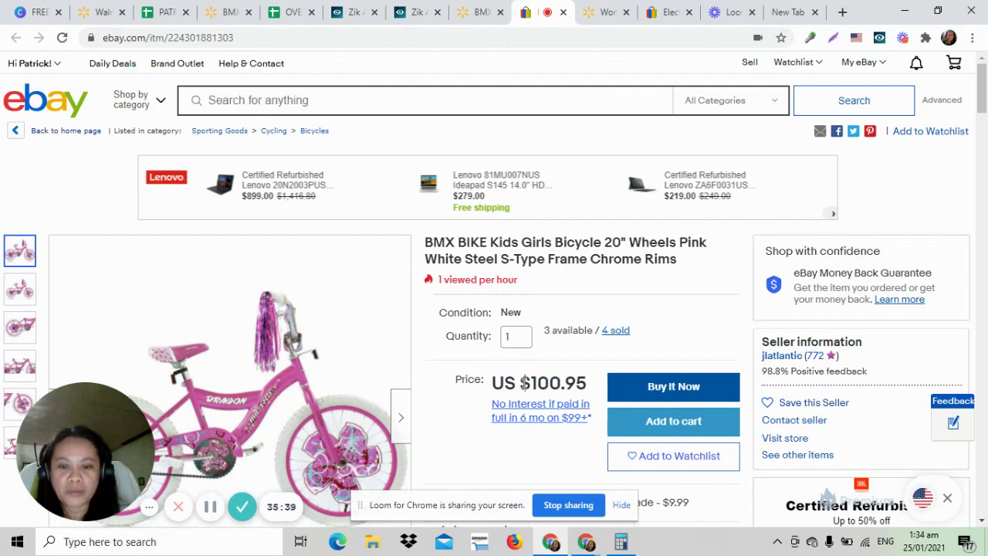
click(622, 543)
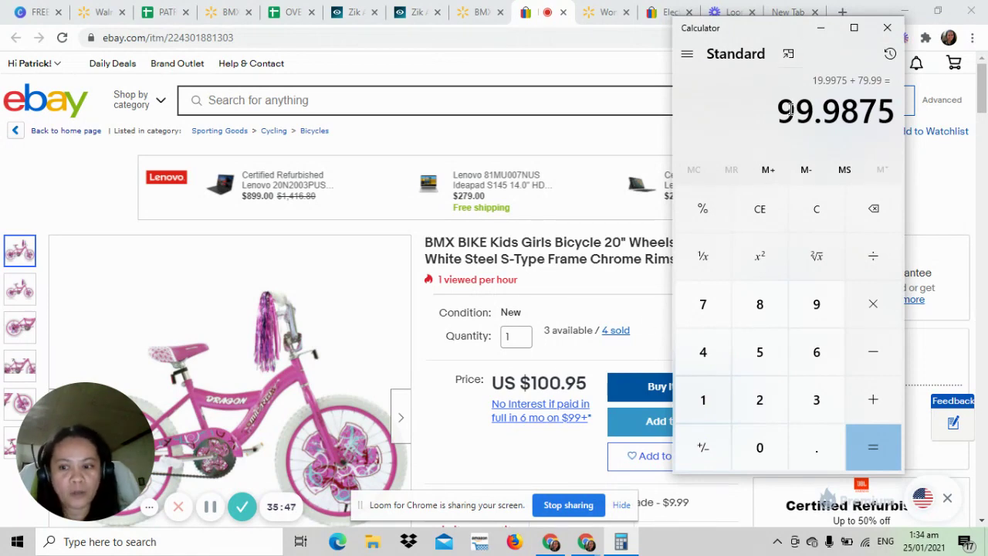
click(705, 308)
click(814, 308)
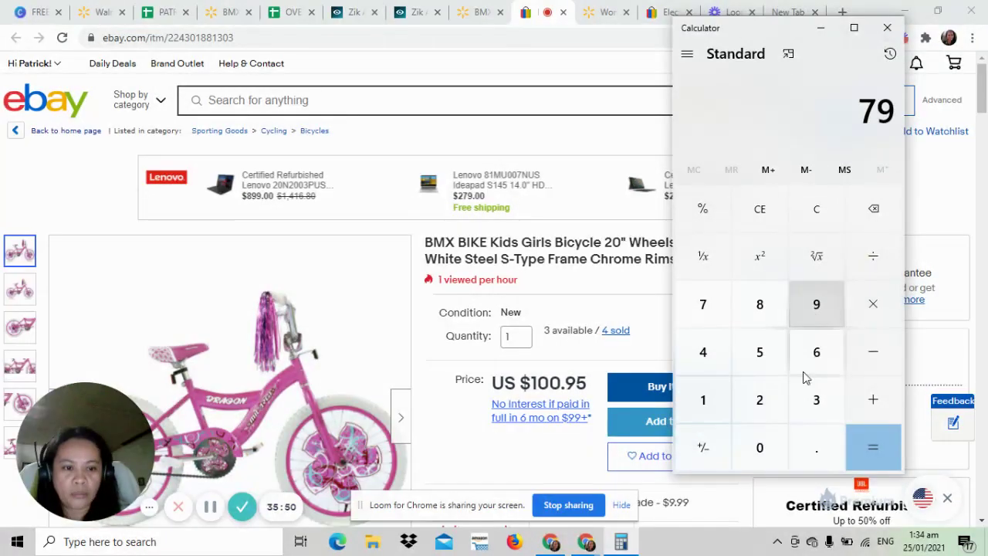
click(817, 451)
double_click(813, 309)
click(873, 304)
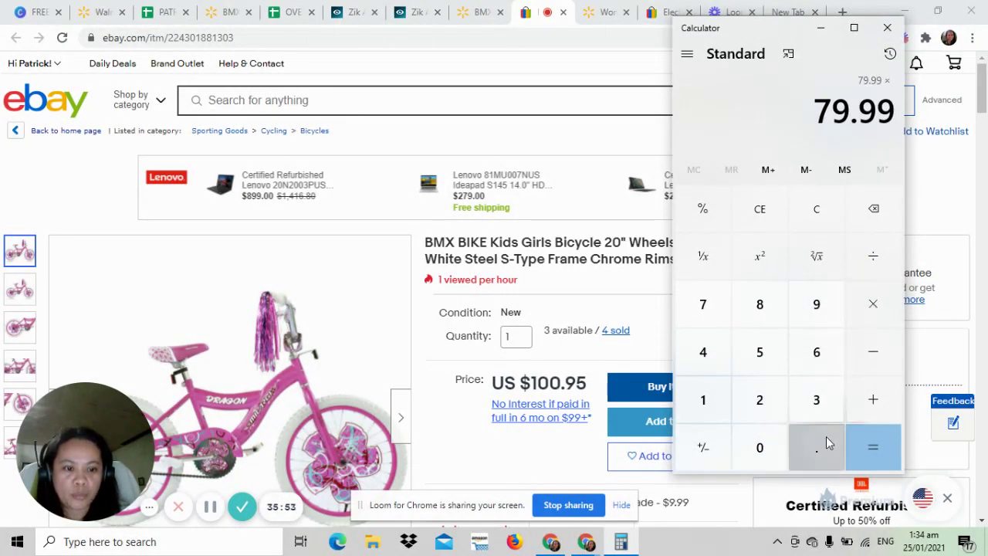
click(818, 446)
click(816, 399)
click(762, 446)
click(866, 446)
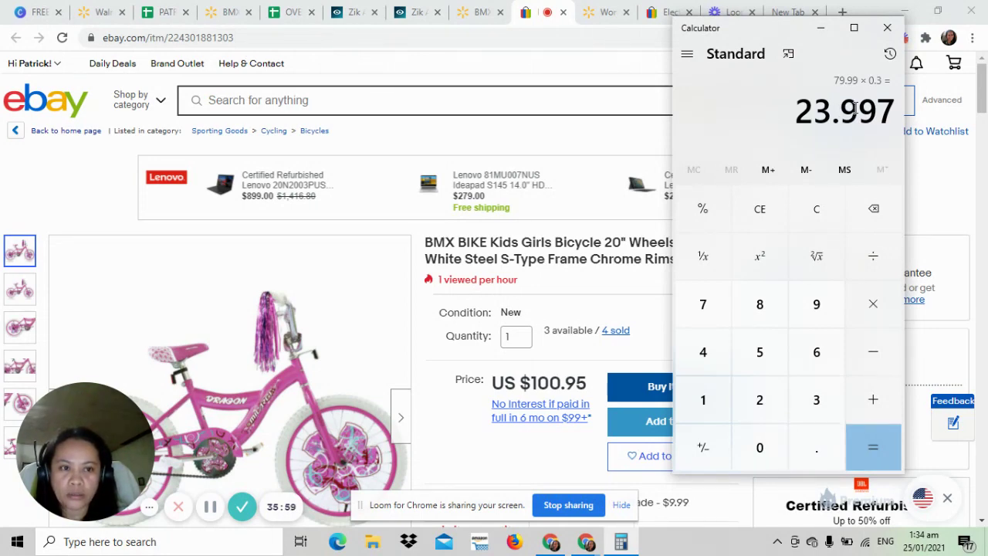
- Add the Walmart price of 79.99 to the 30% markup in the Calculator
click(874, 399)
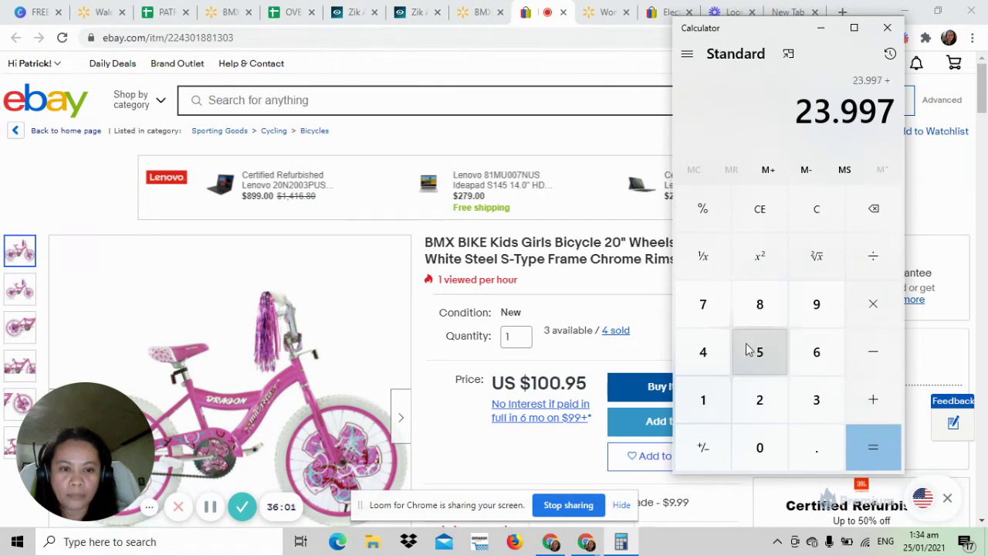
click(703, 304)
click(816, 304)
click(816, 446)
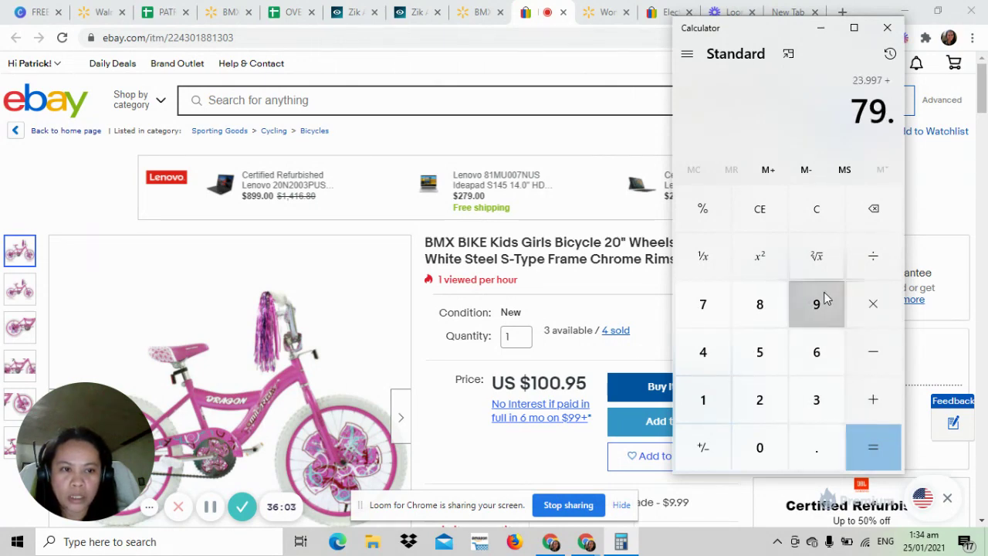
click(819, 303)
click(819, 303)
click(872, 447)
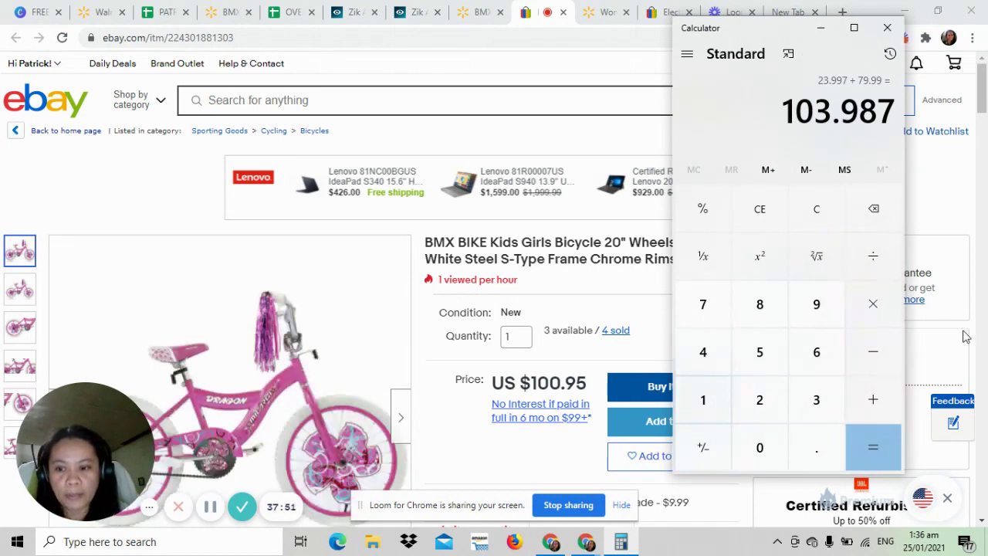
- Switch to the bike's Walmart page with the Calculator over it and multiply the Walmart price of 79.99 by 0.25
click(609, 13)
click(621, 541)
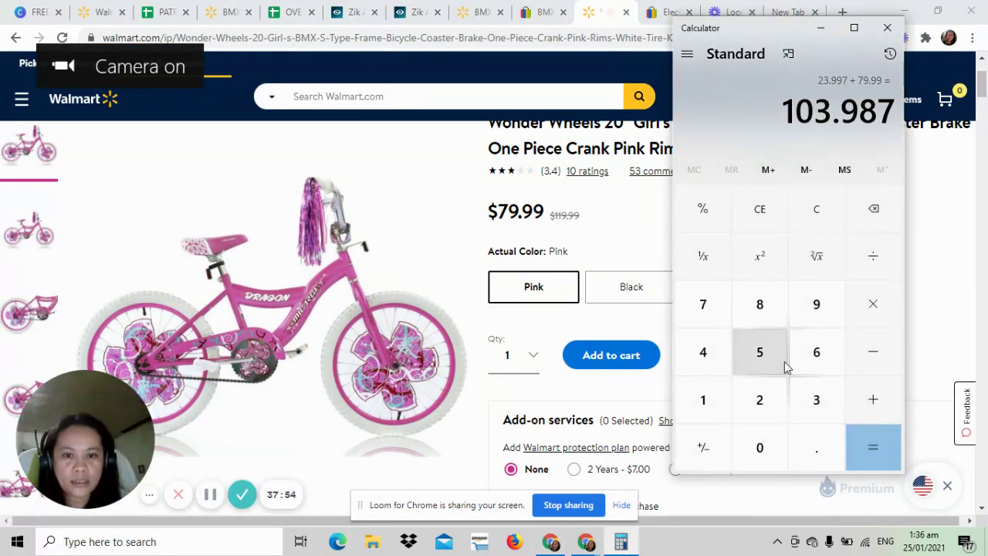
click(704, 304)
click(802, 317)
click(812, 444)
click(821, 321)
click(821, 321)
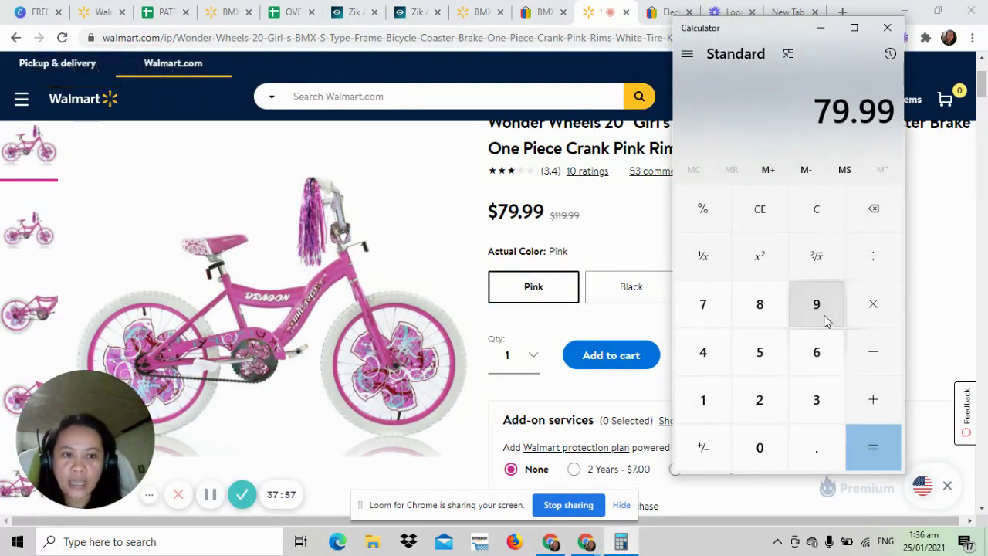
click(873, 307)
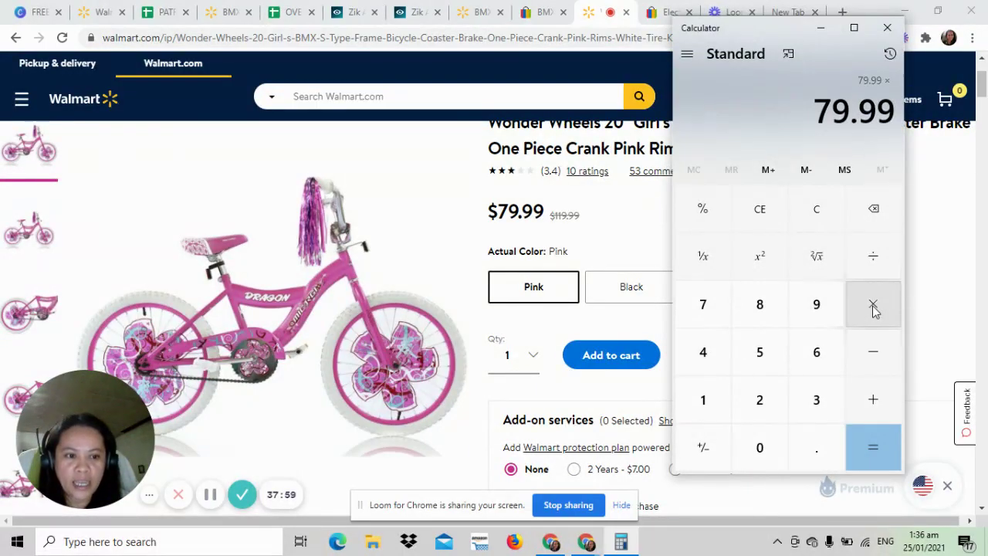
click(812, 460)
click(760, 401)
click(760, 357)
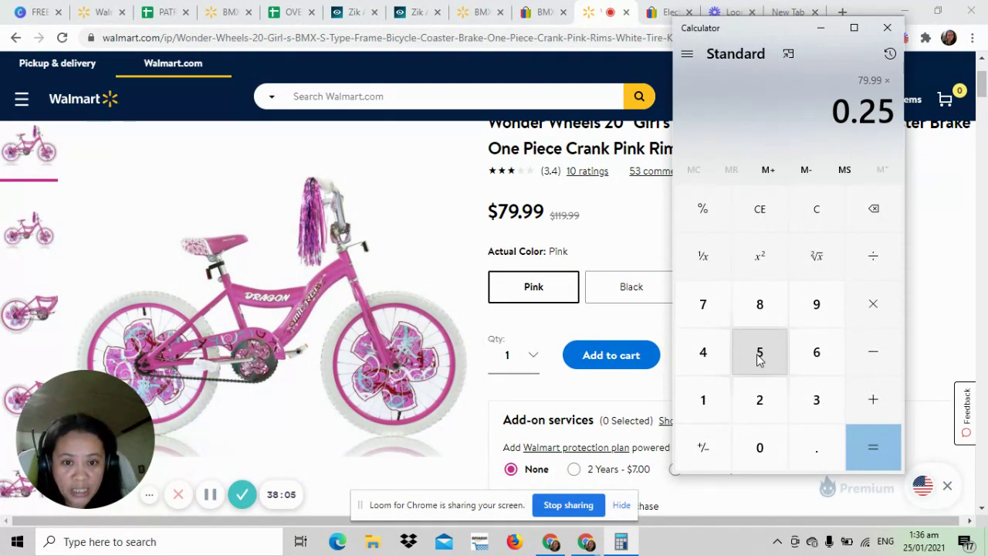
click(877, 446)
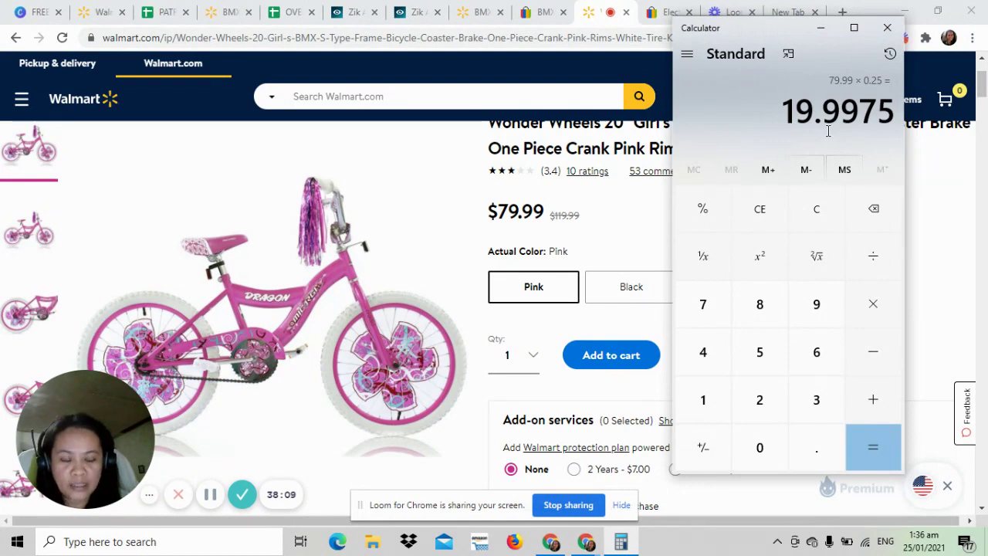
- Add the Walmart price of 79.99 to the 25% markup in the Calculator
click(873, 393)
click(714, 320)
click(817, 312)
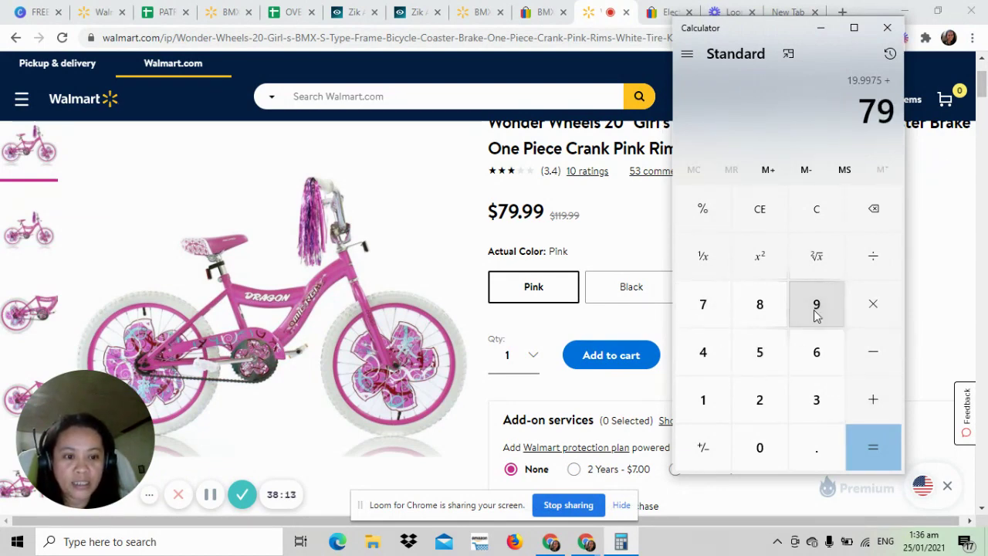
click(811, 446)
click(818, 310)
click(818, 310)
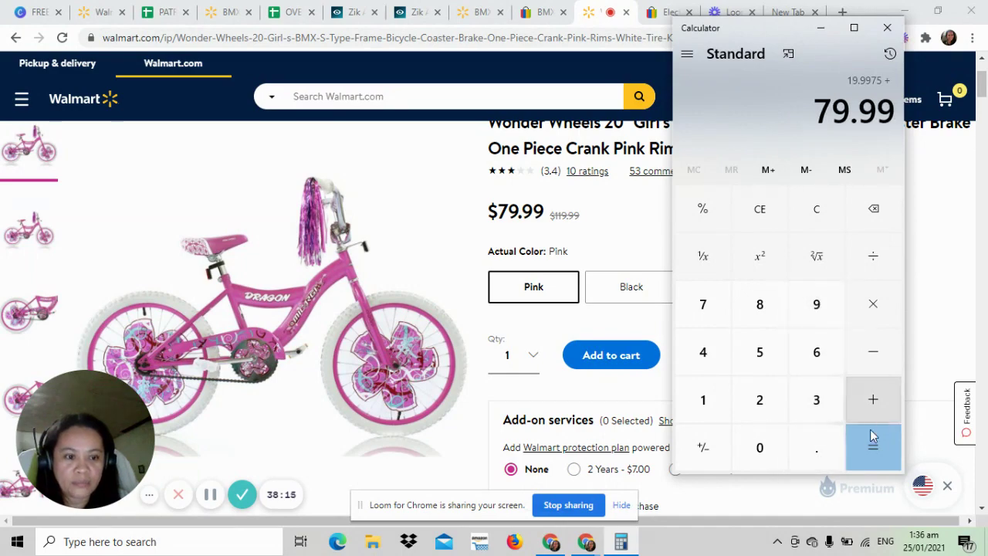
click(872, 438)
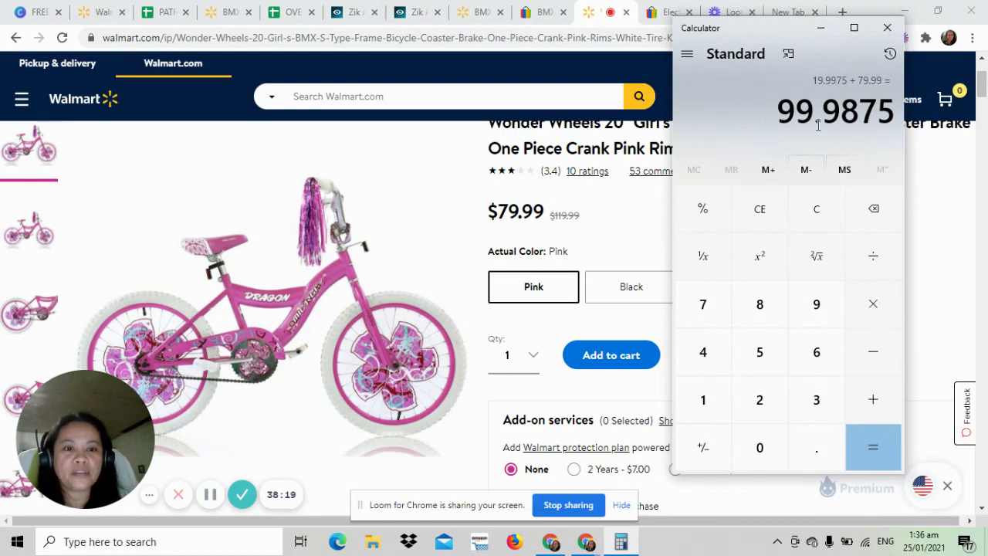
- Check the bike's price on its eBay listing and look over the monitoring spreadsheet
click(533, 16)
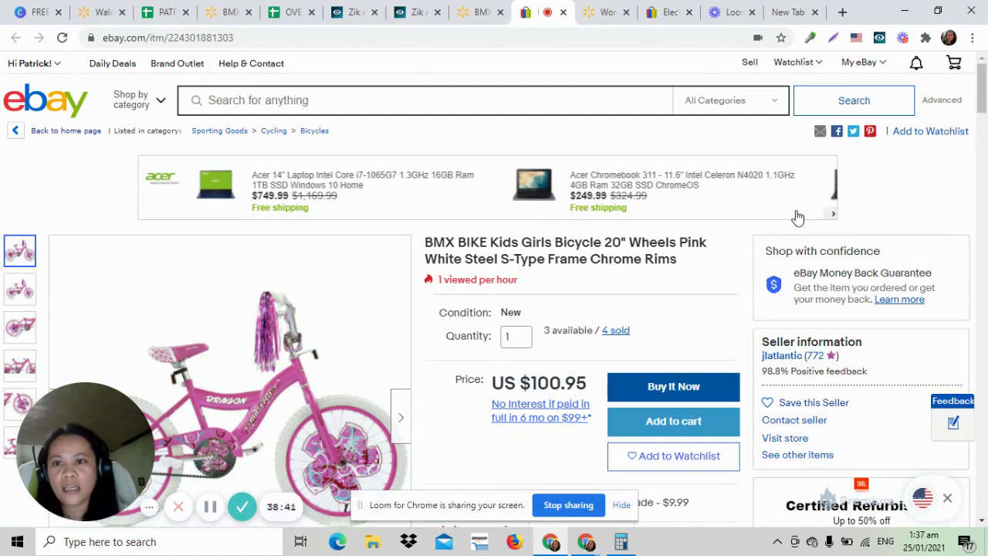
mouse_move(218, 417)
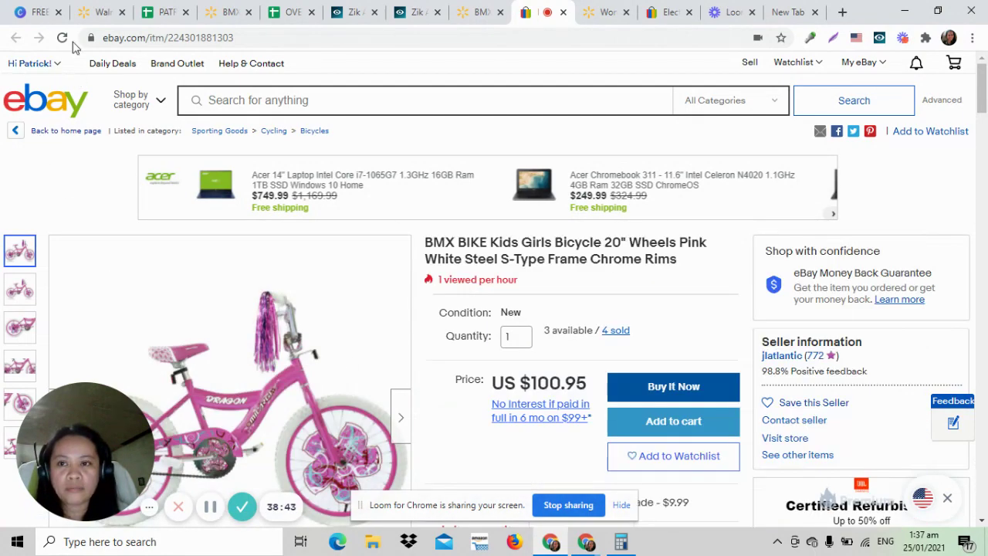
click(162, 12)
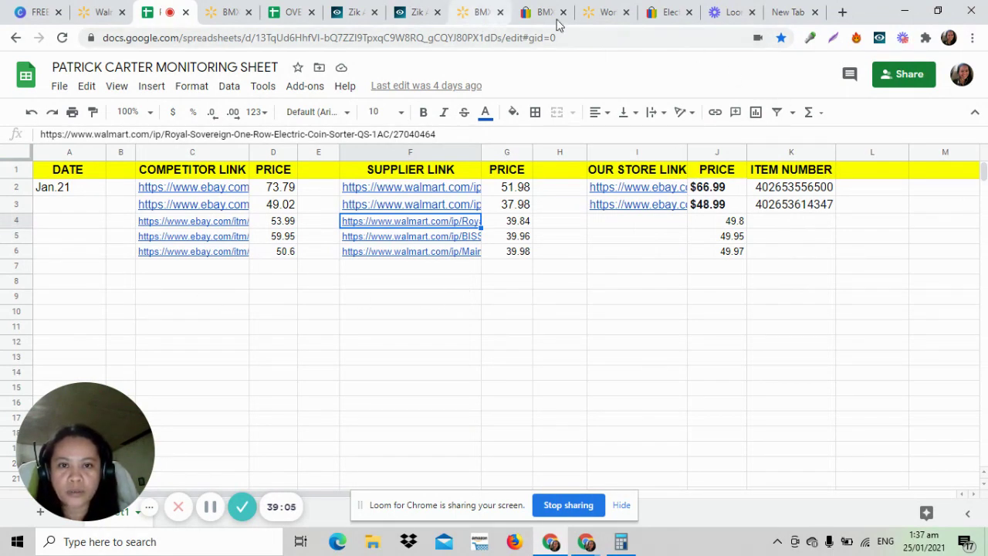
- Try to copy the bike's Walmart link into the Supplier Link cell F7 of the monitoring sheet
click(605, 14)
click(558, 37)
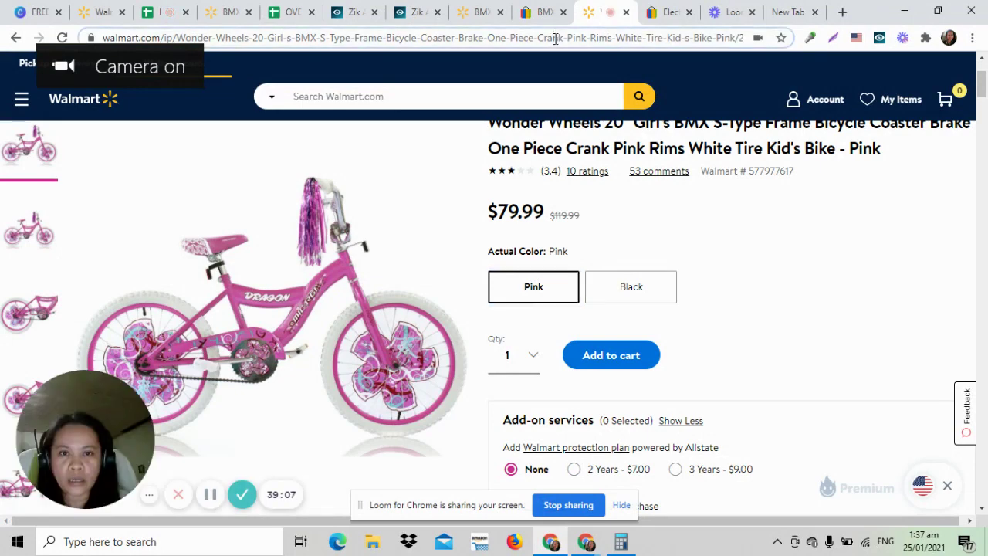
right_click(576, 38)
click(631, 122)
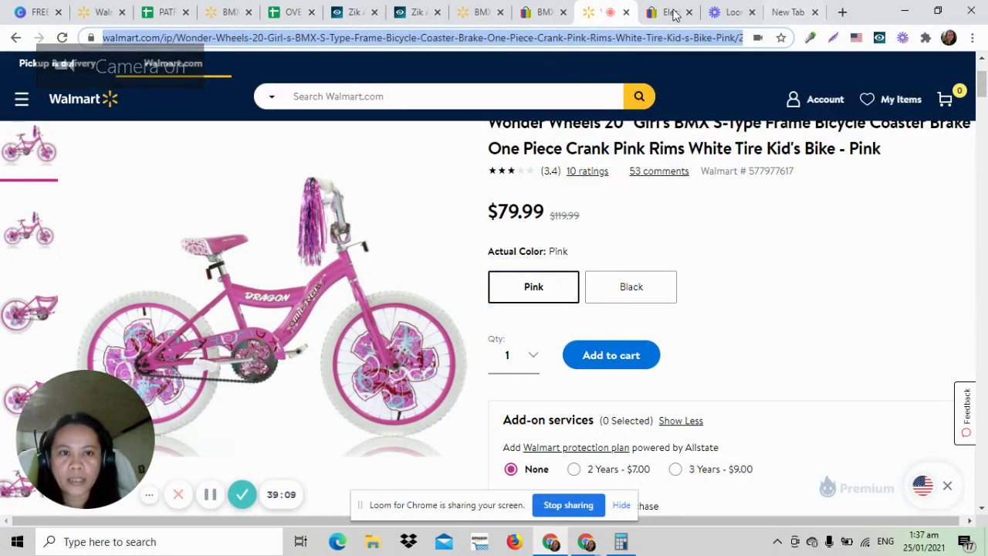
click(165, 17)
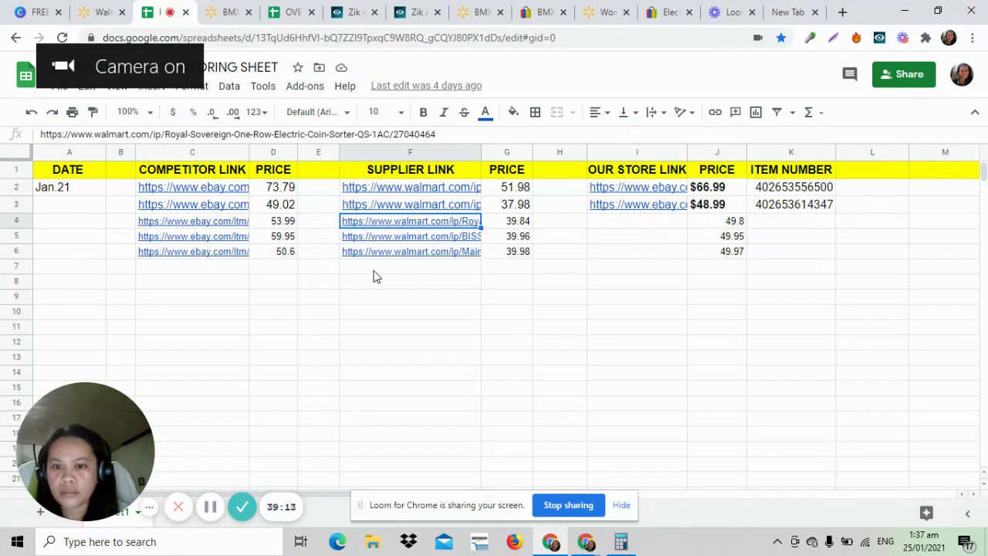
click(375, 270)
right_click(375, 270)
click(436, 135)
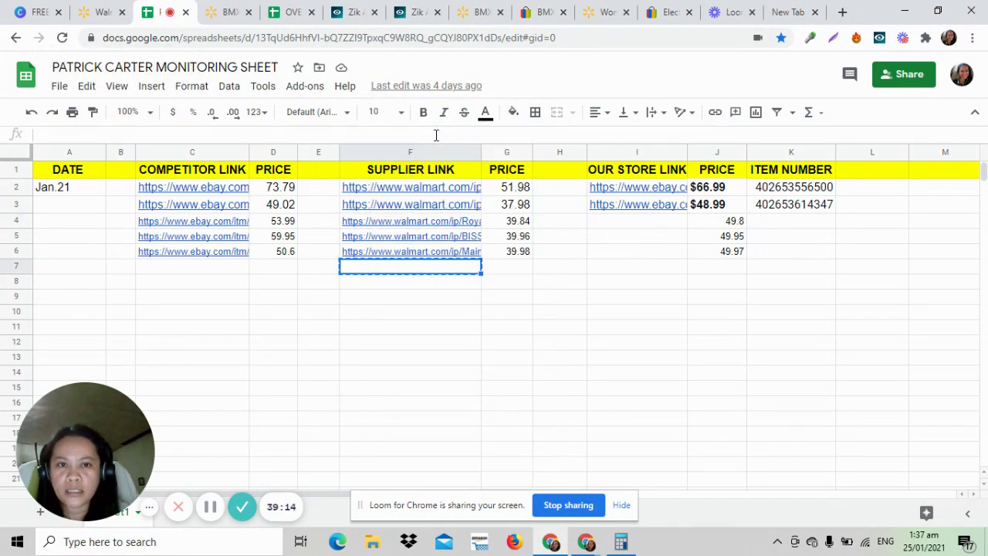
- Copy the bike's $79.99 price from Walmart into the supplier Price cell G7 of the monitoring sheet
click(595, 14)
drag(490, 210, 544, 213)
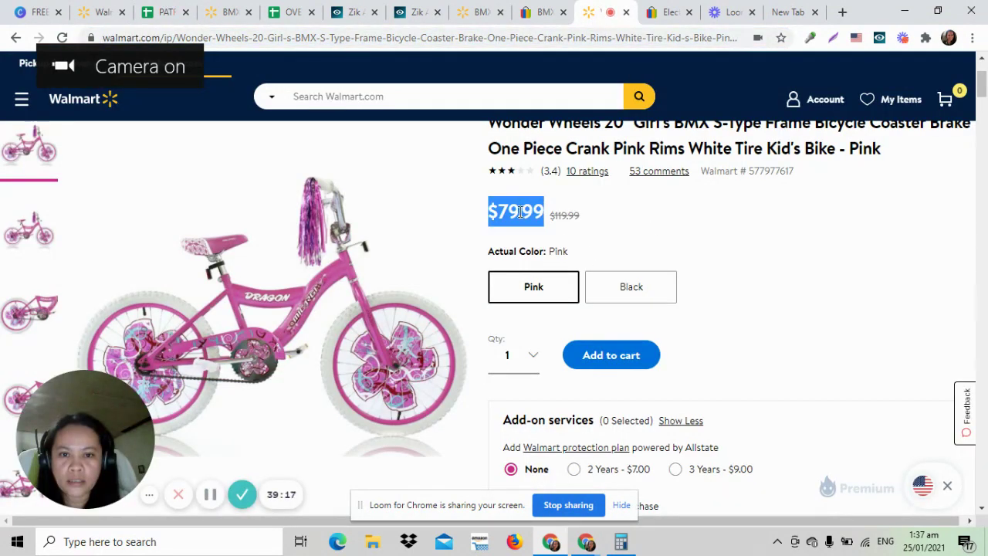
right_click(522, 216)
click(542, 224)
click(170, 11)
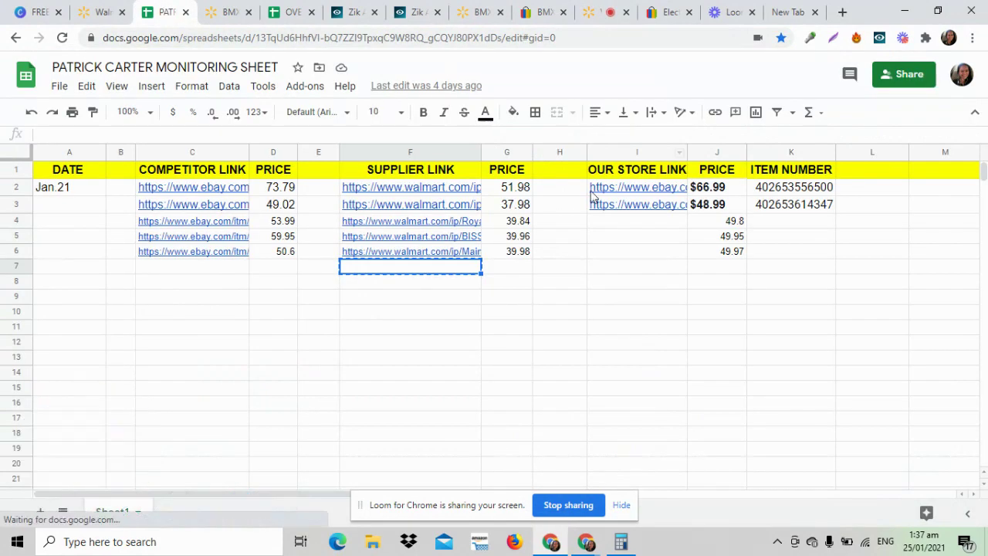
click(502, 268)
right_click(497, 270)
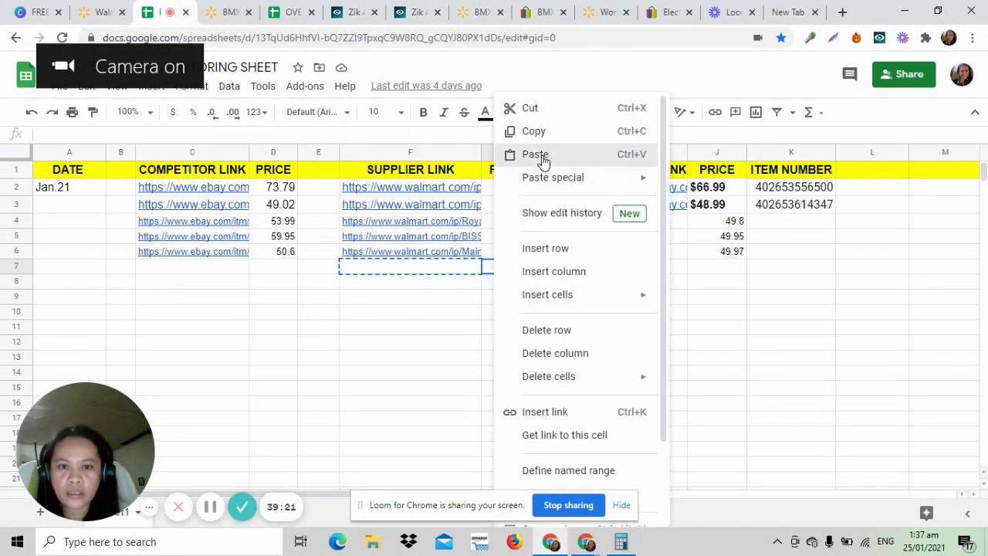
click(536, 154)
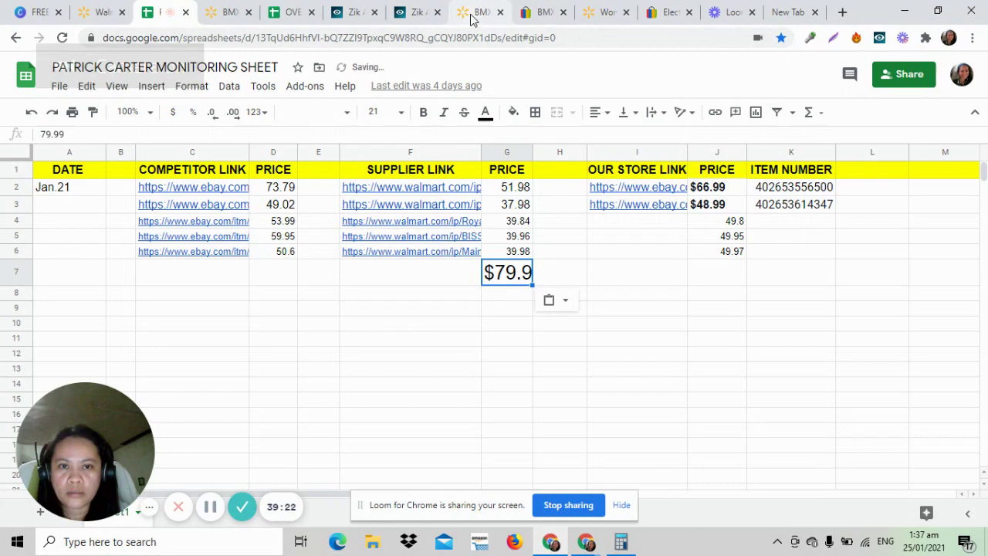
- Copy the Walmart product page's URL into the Supplier Link cell F7 of the monitoring sheet
click(606, 12)
click(453, 38)
right_click(454, 38)
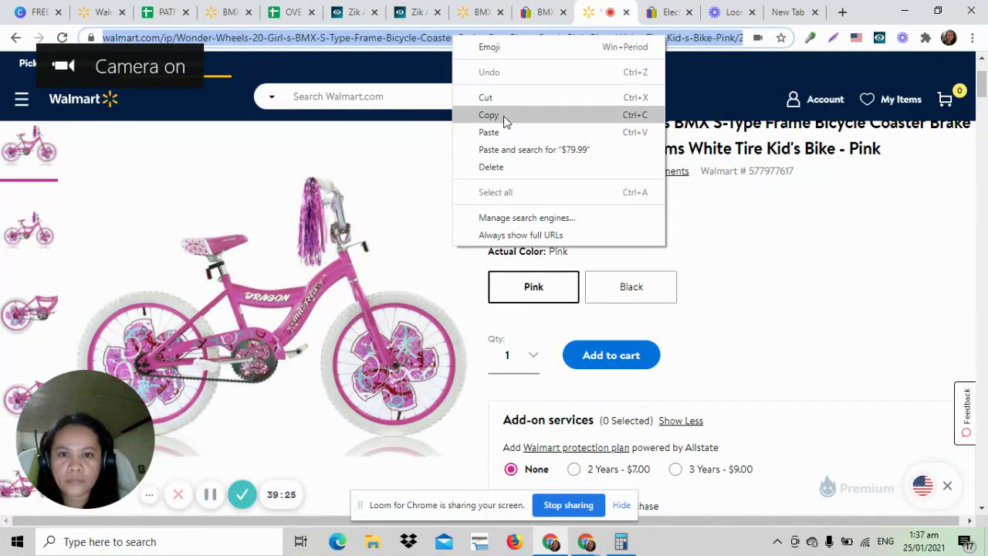
click(503, 116)
click(170, 11)
click(413, 282)
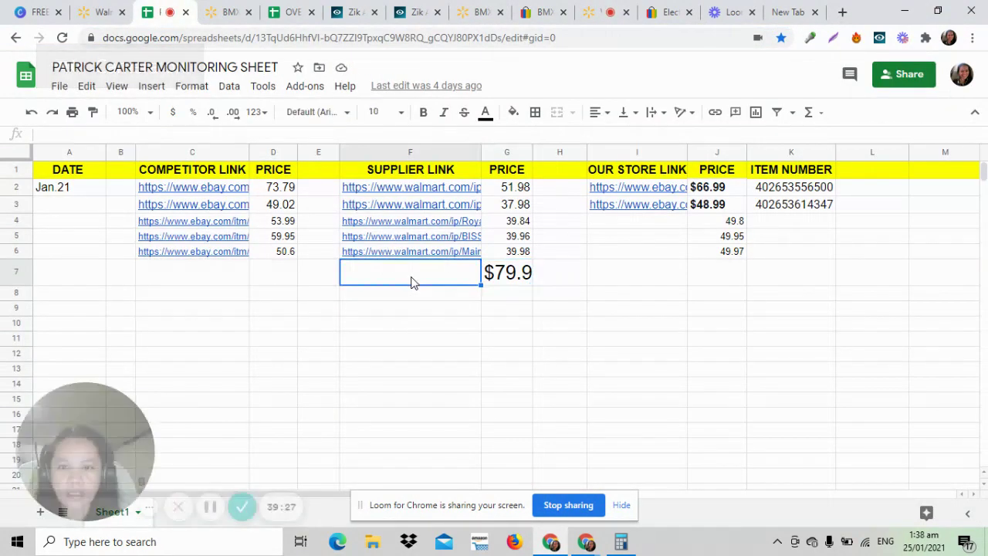
right_click(415, 272)
click(452, 154)
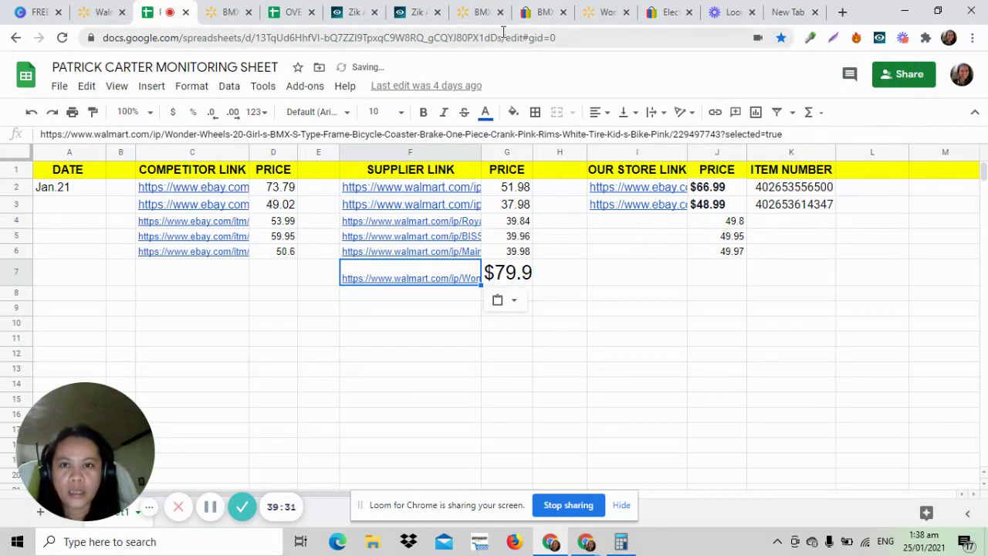
- Copy the URL of the bike's eBay listing into the Competitor Link cell C7 of the monitoring sheet
click(669, 15)
click(544, 12)
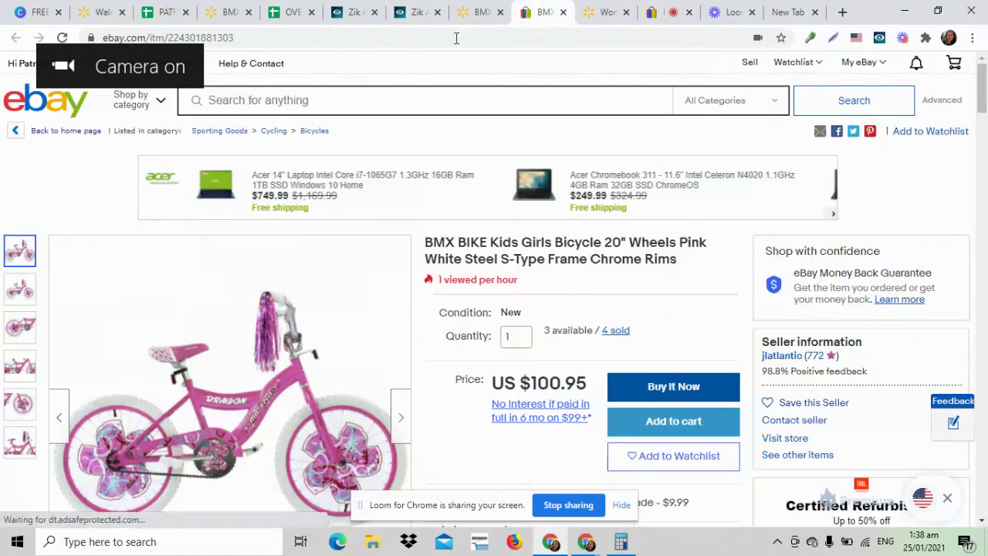
drag(292, 37, 217, 37)
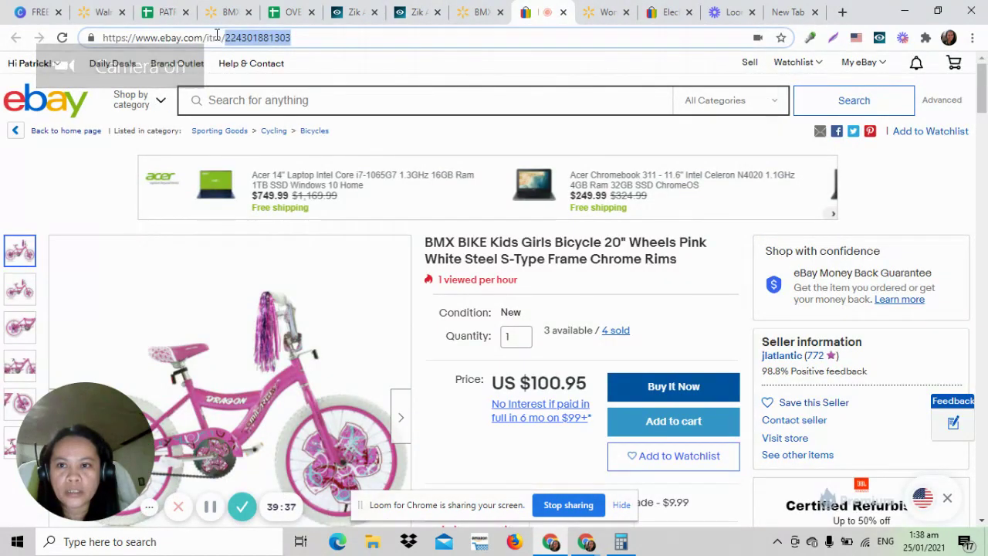
click(212, 37)
key(ctrl+a)
right_click(211, 35)
click(281, 108)
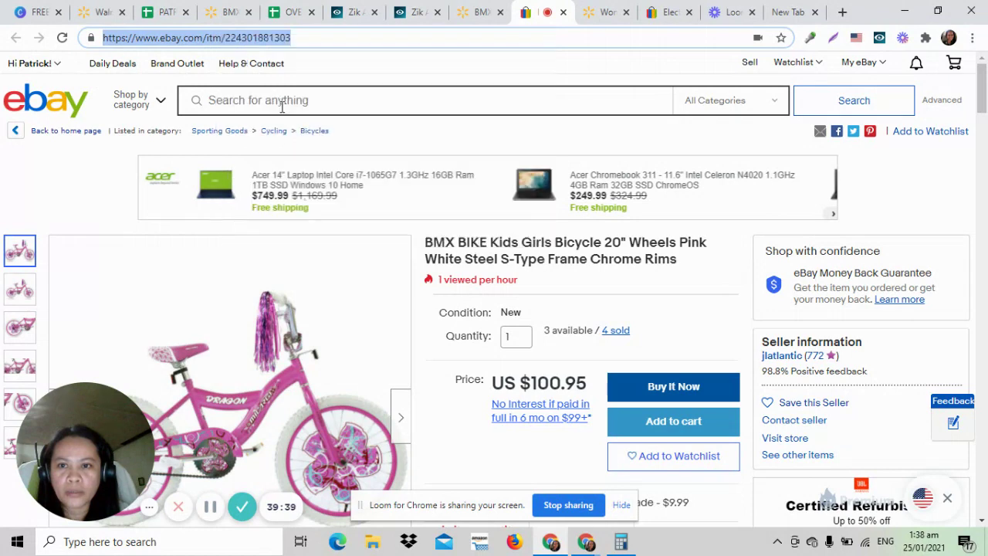
click(163, 12)
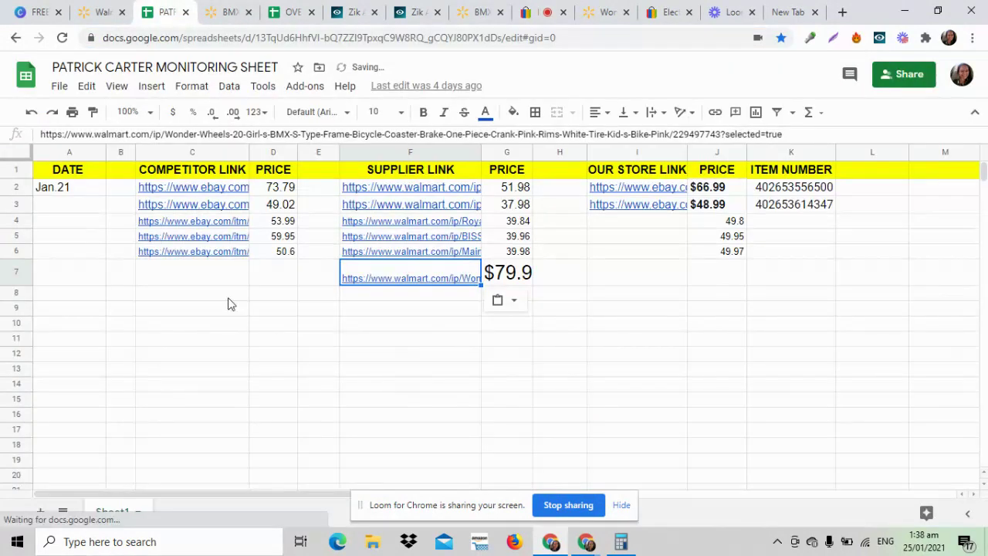
right_click(179, 275)
click(213, 153)
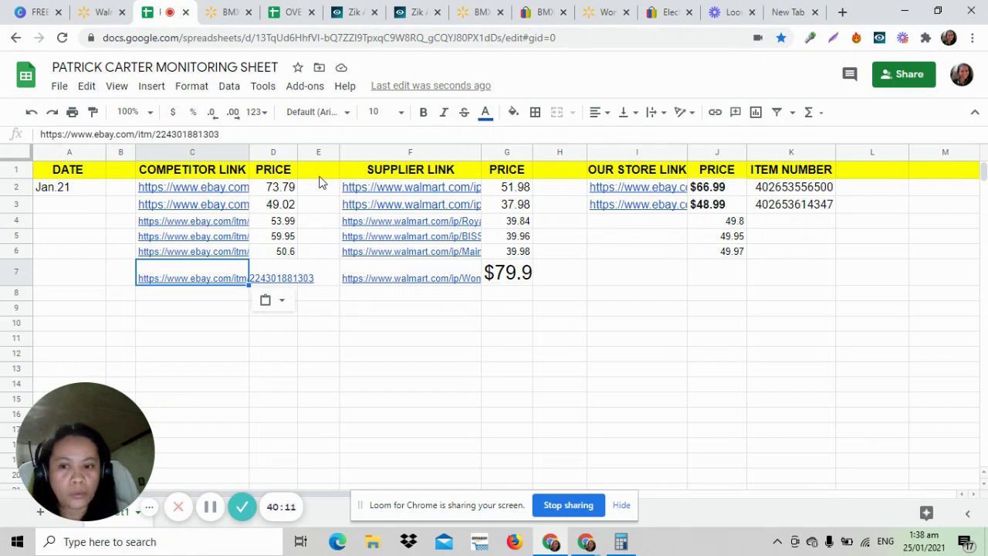
- Copy the $100.95 price from the bike's eBay listing into the competitor Price cell D7 of the monitoring sheet
mouse_move(446, 189)
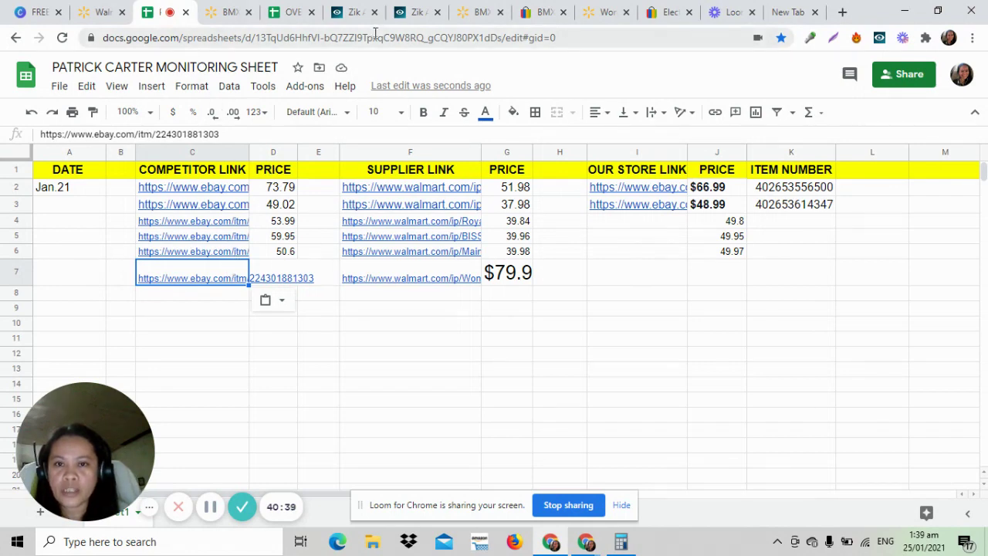
click(543, 13)
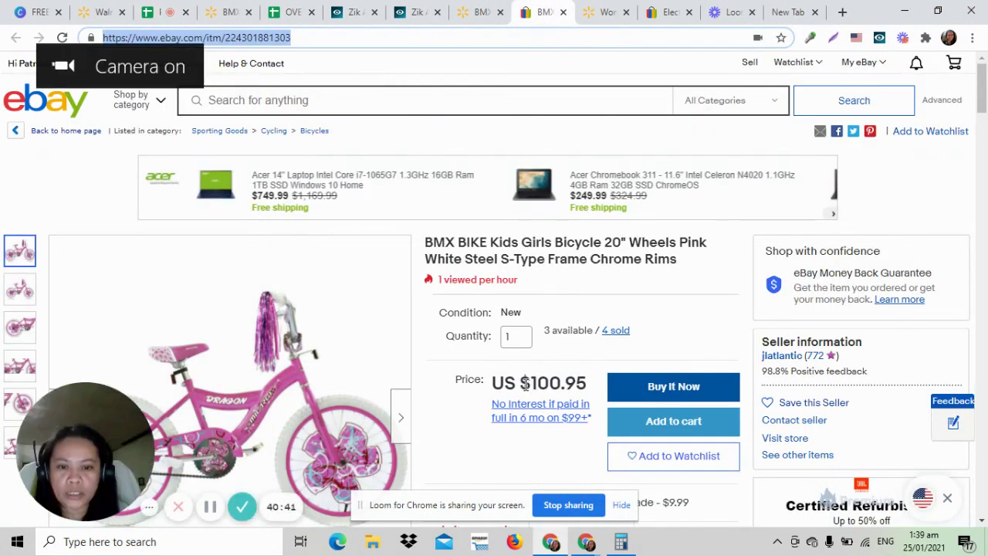
drag(522, 383, 587, 385)
right_click(567, 390)
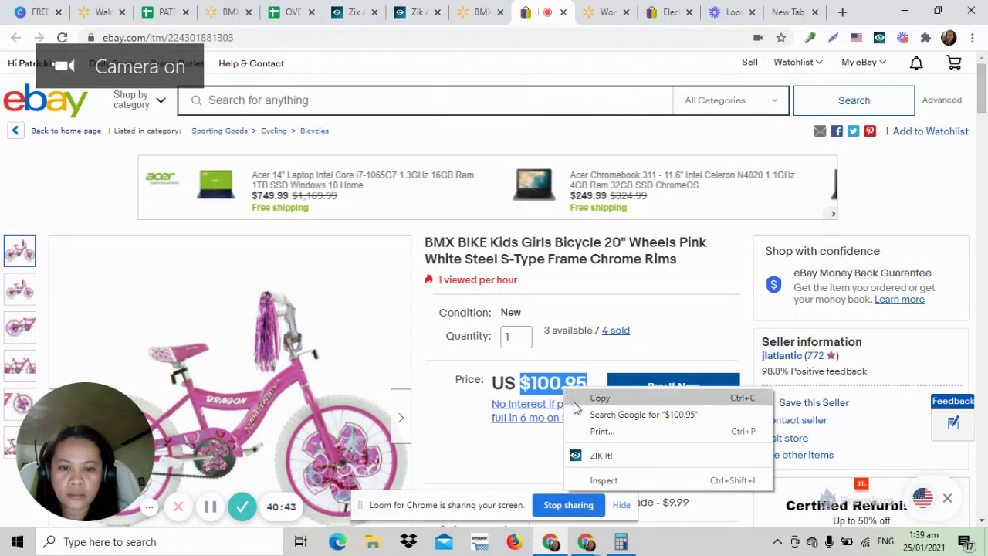
click(600, 398)
click(164, 11)
click(283, 276)
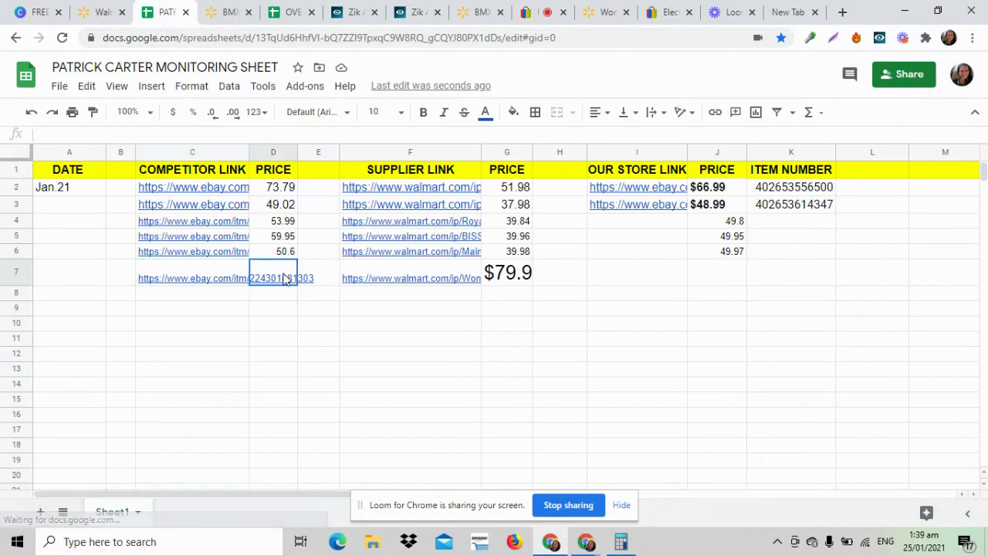
right_click(283, 277)
click(319, 155)
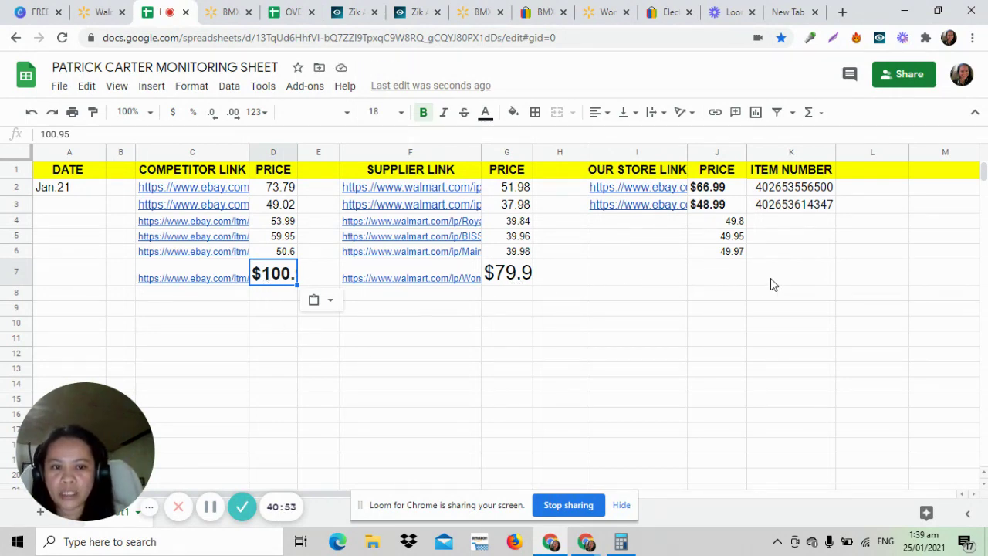
- Set the font size of the whole row 7 to 12
click(28, 277)
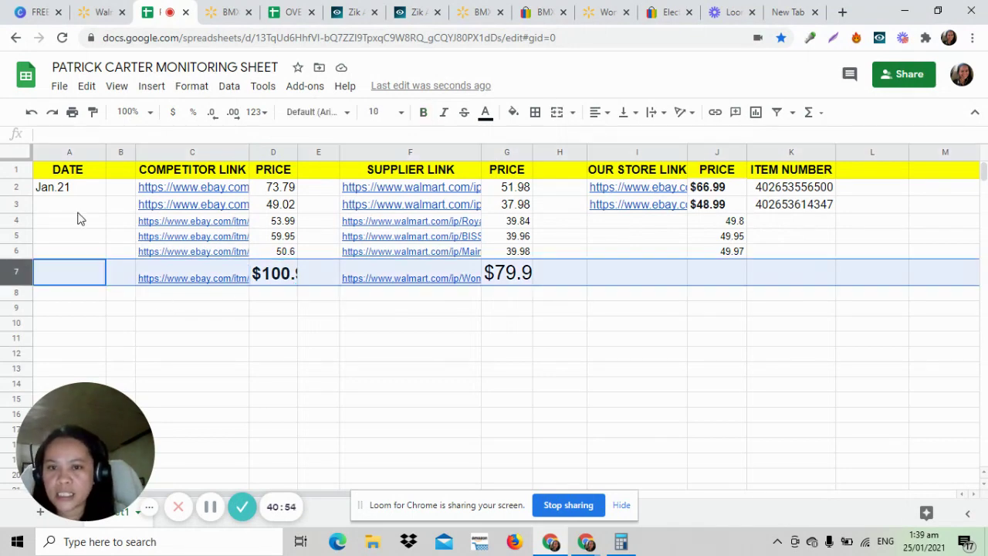
click(399, 113)
click(377, 276)
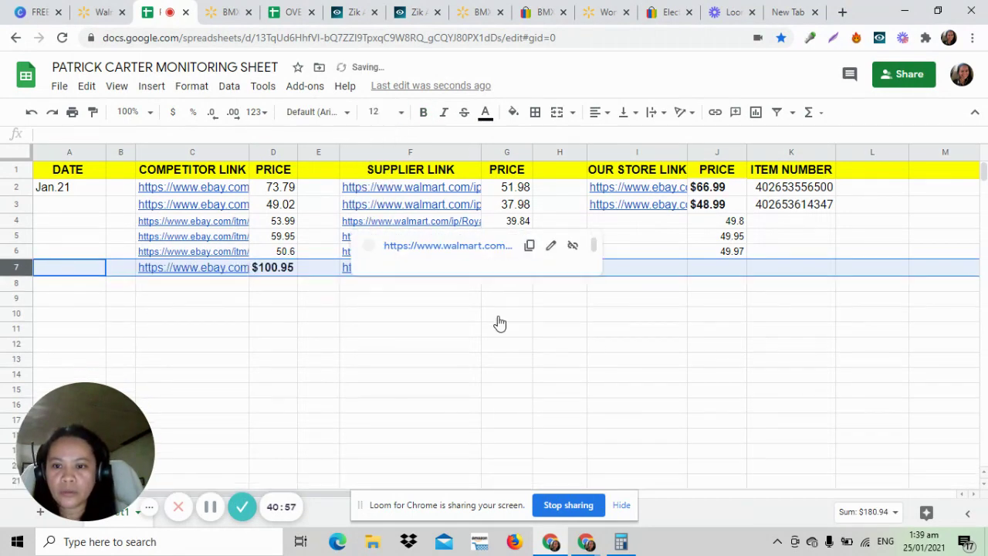
click(790, 357)
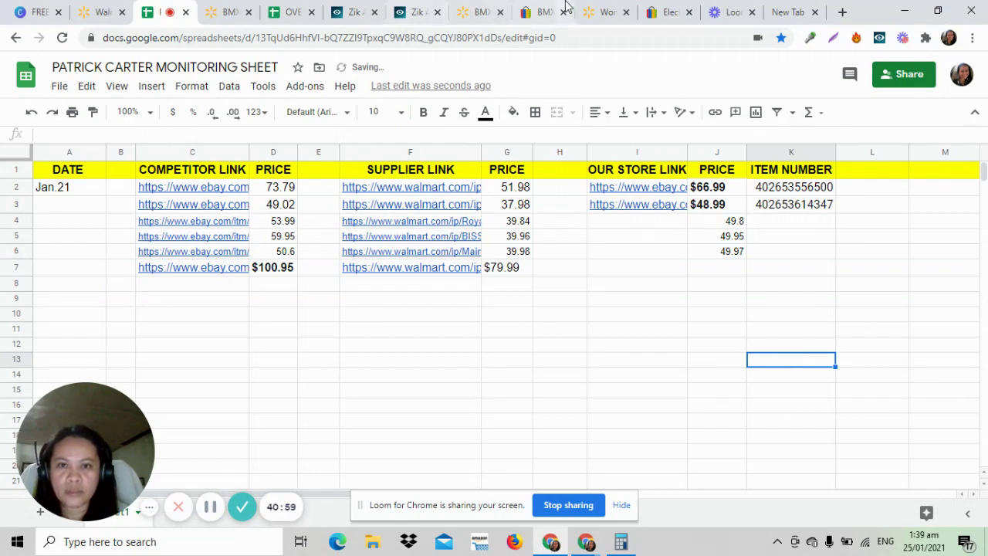
- Close the Walmart search results for the BMX bike and switch to the eBay home page
click(477, 17)
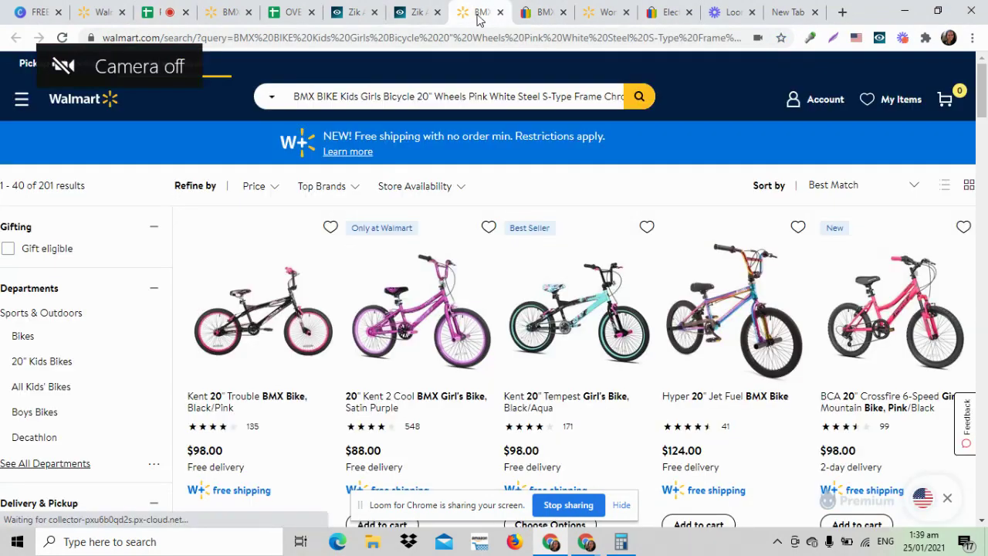
click(499, 13)
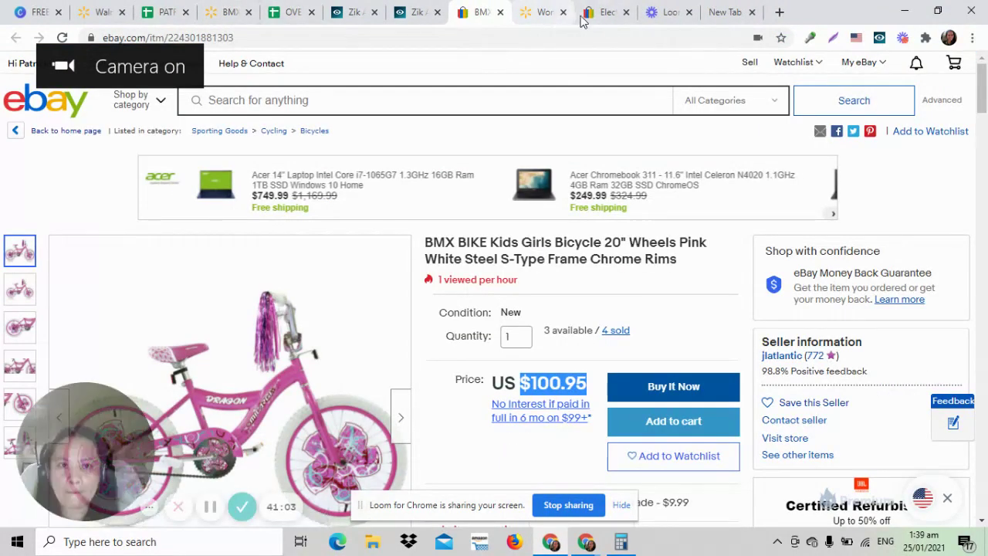
click(728, 21)
key(ctrl+shift+Tab)
key(ctrl+shift+Tab)
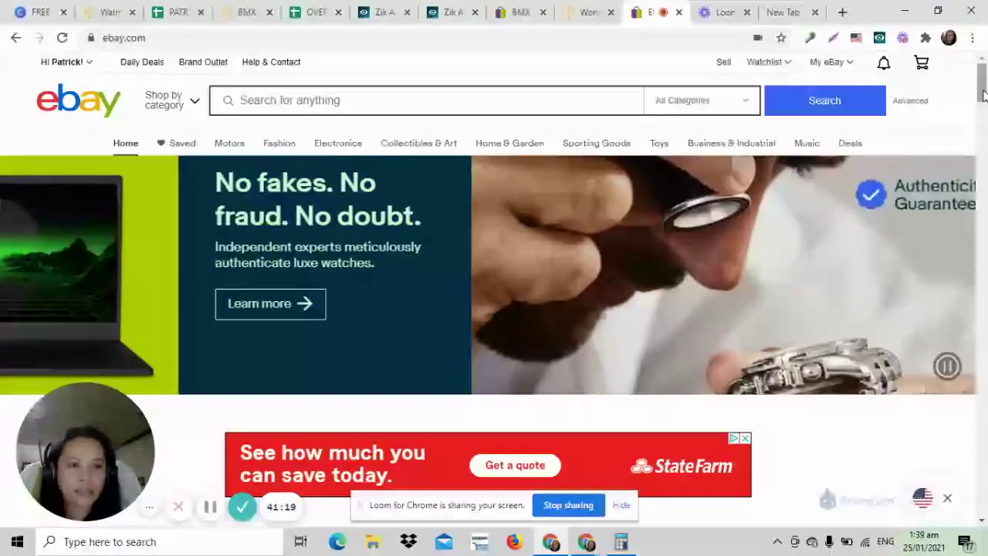
- Open the My eBay Selling overview and examine the monthly selling limits for items and amount
mouse_move(982, 98)
mouse_down()
mouse_move(982, 282)
mouse_move(982, 90)
mouse_up()
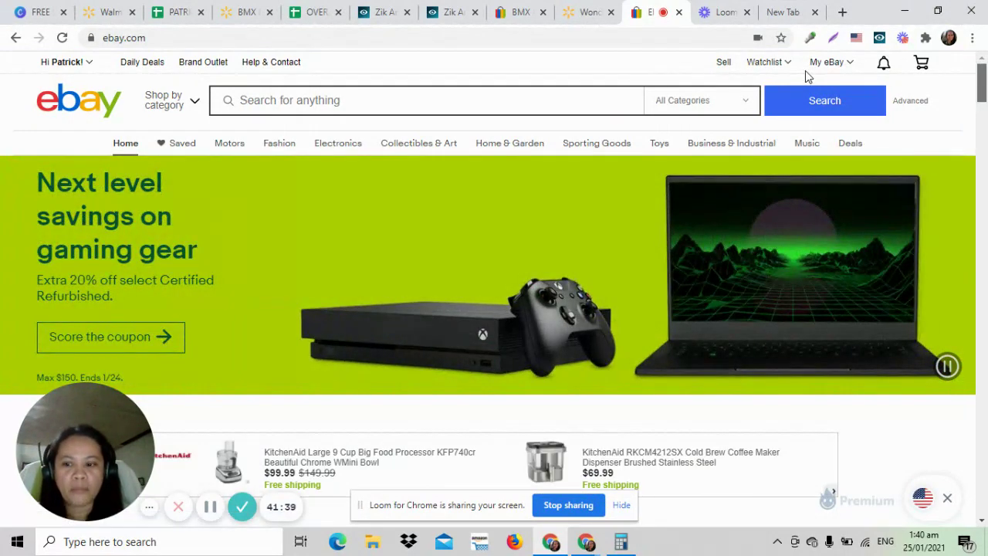
scroll(893, 217, down, 15)
drag(982, 202, 982, 91)
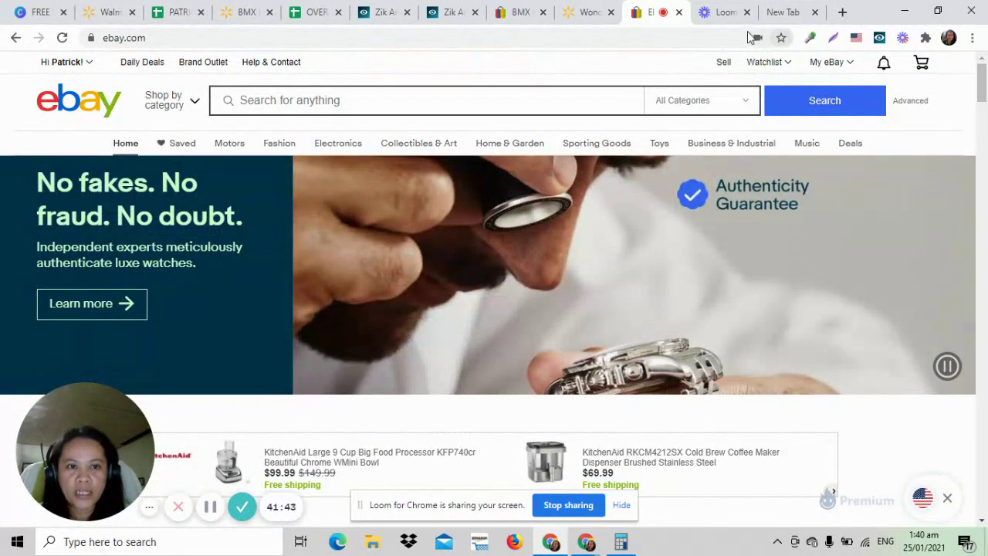
mouse_move(834, 67)
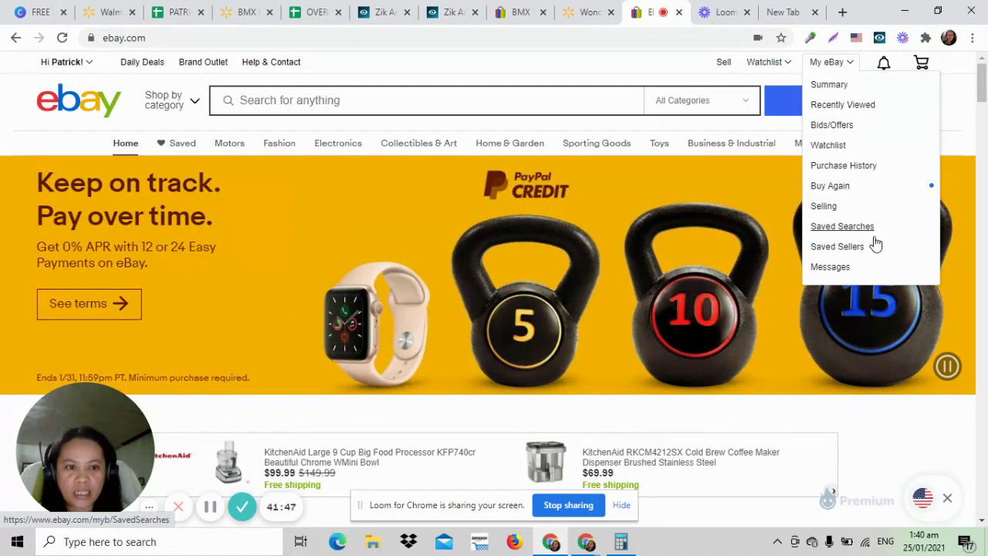
click(826, 210)
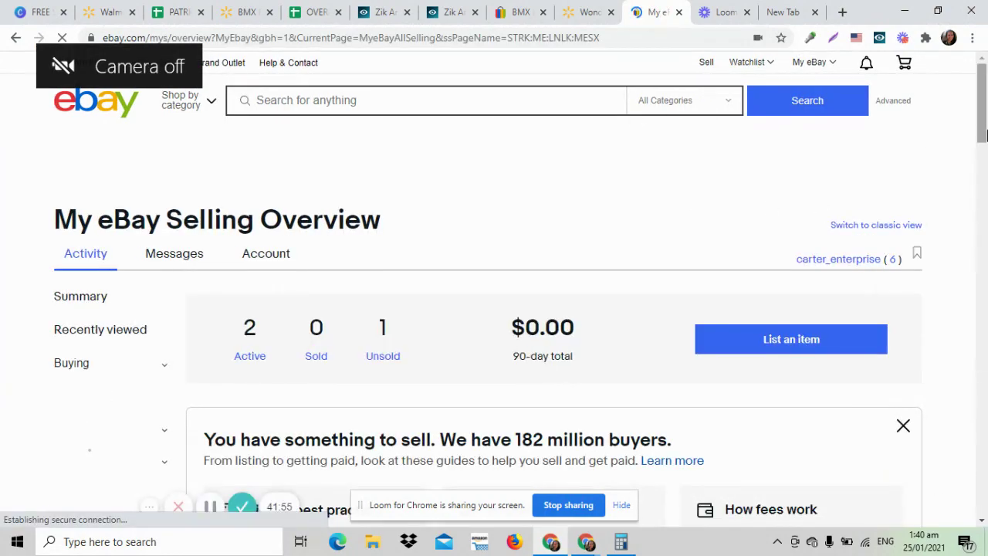
drag(983, 136, 984, 454)
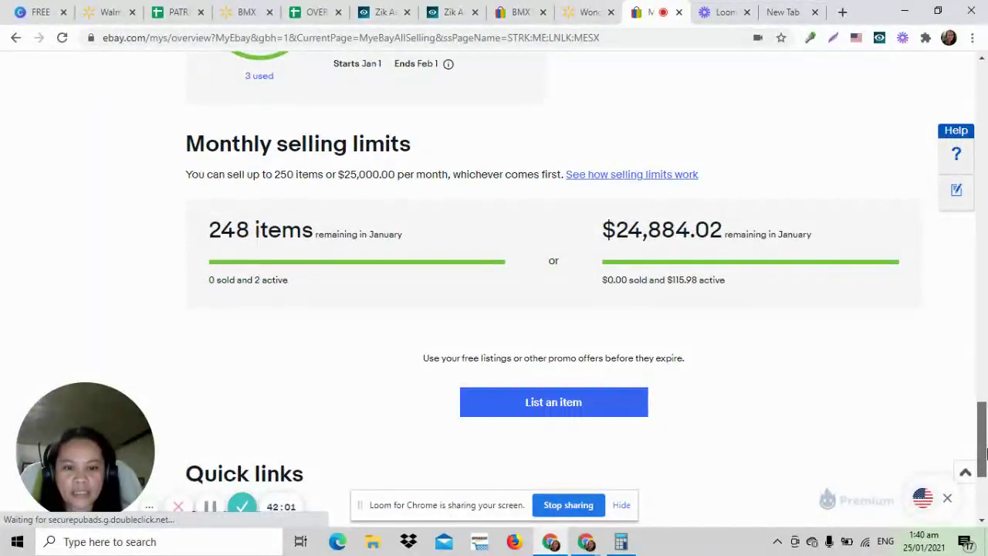
click(558, 415)
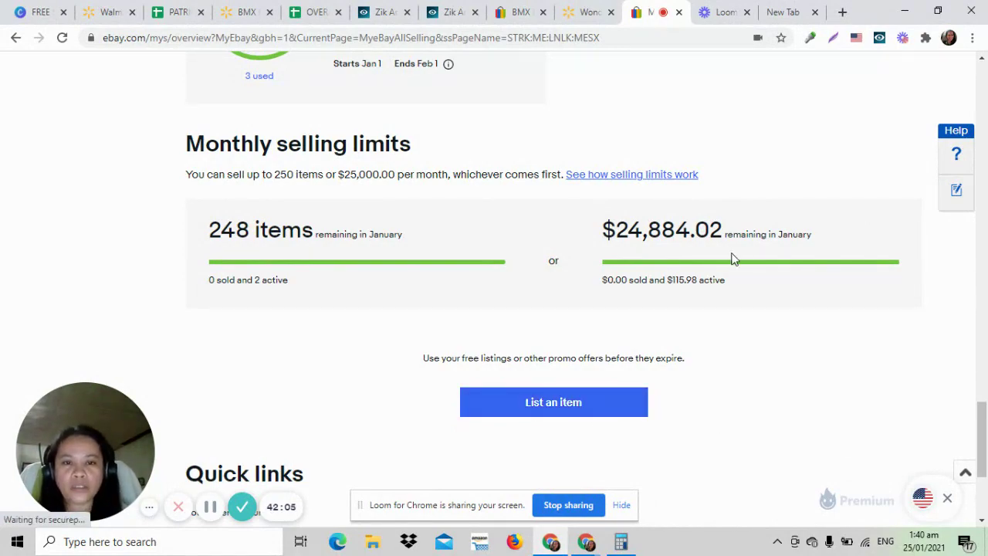
- Review the monthly selling limits on the selling overview page and begin listing an item from there
scroll(713, 285, down, 10)
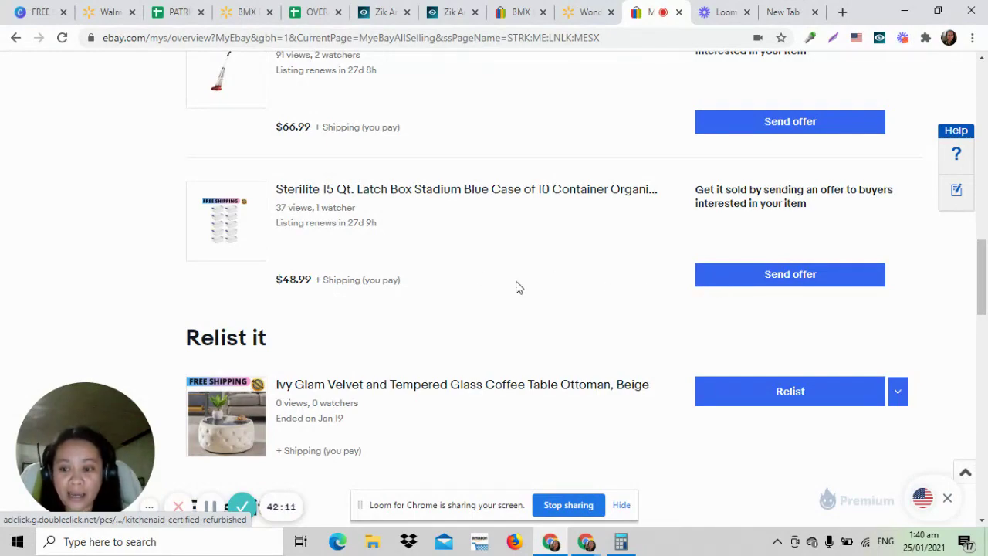
drag(981, 267, 986, 407)
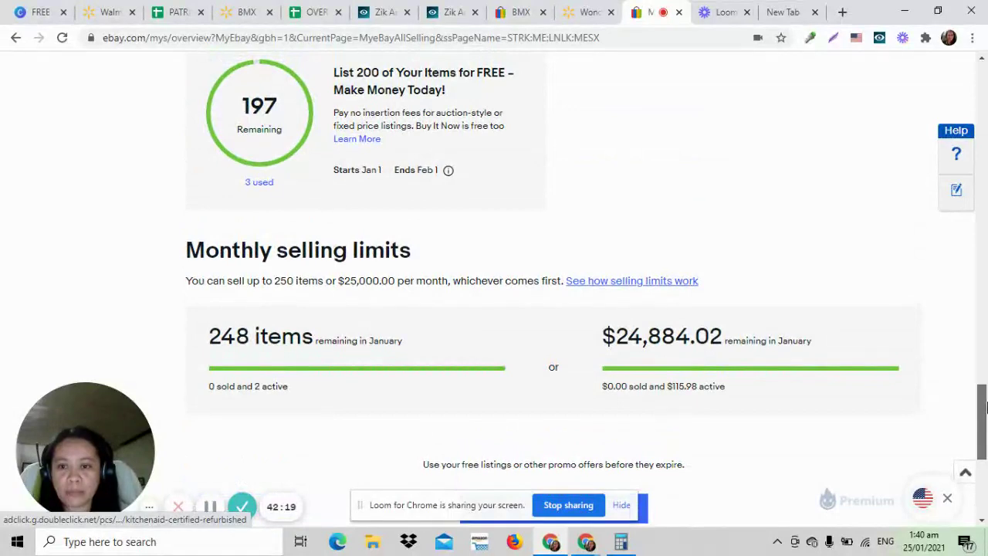
scroll(986, 406, down, 4)
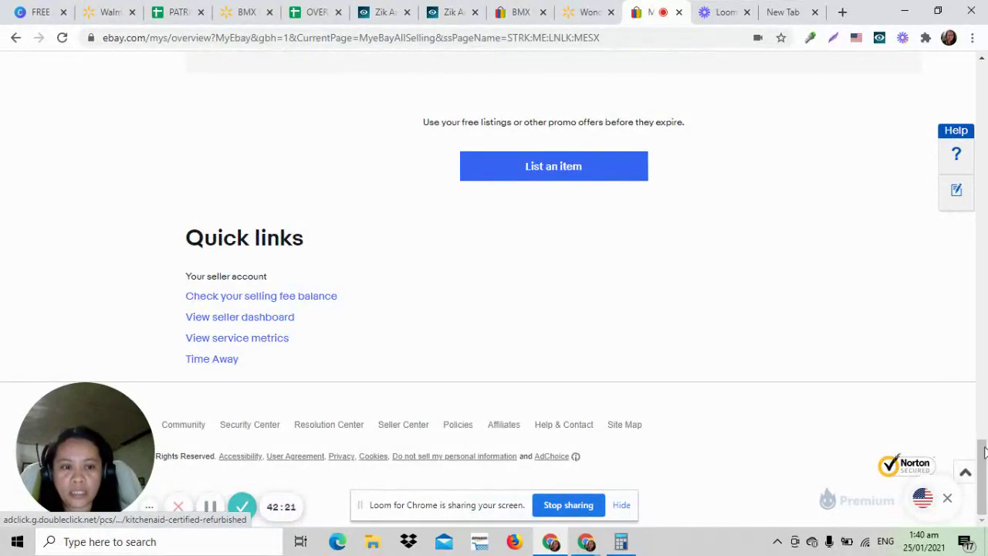
drag(985, 452, 986, 426)
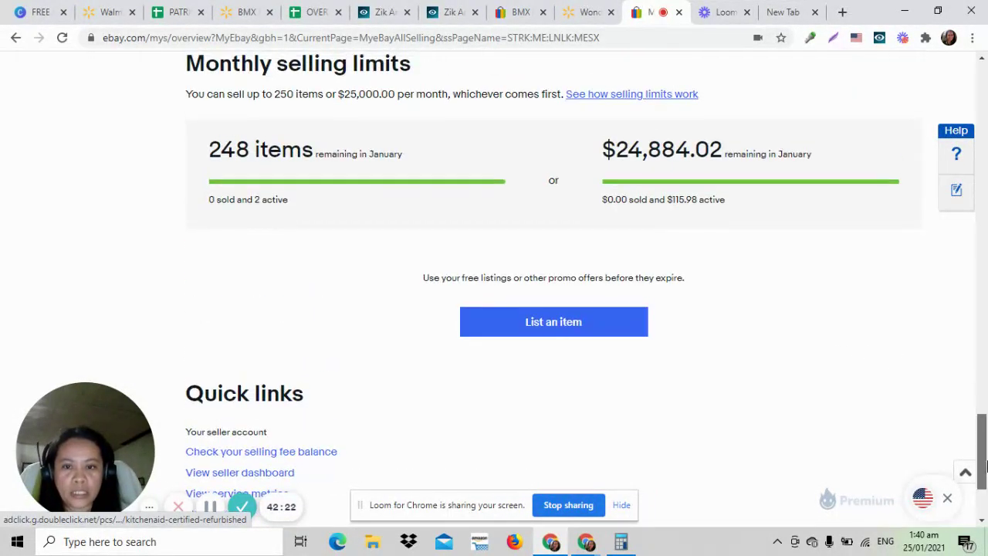
click(553, 330)
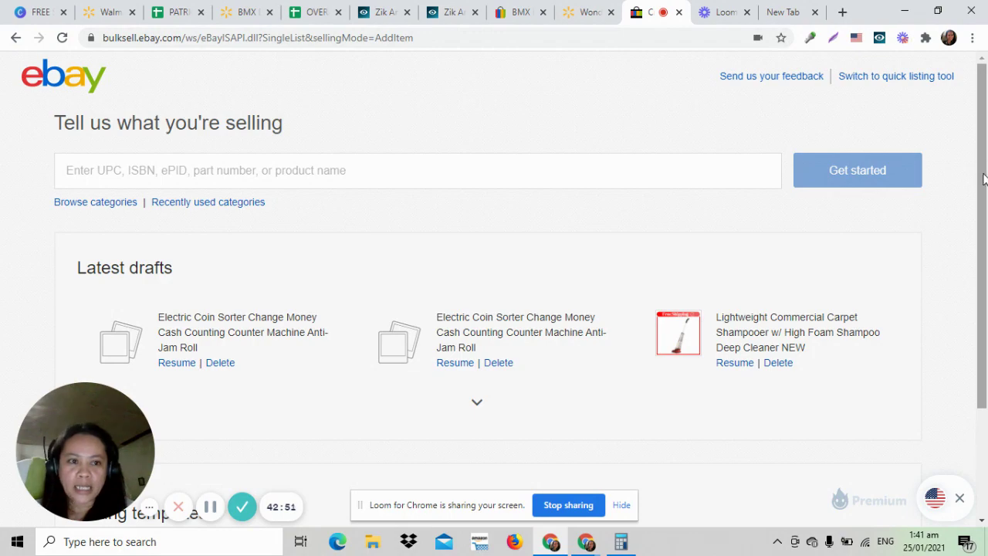
- Examine the product entry field, the latest drafts and the listing templates section on the listing start page
scroll(984, 172, down, 1)
drag(985, 210, 347, 428)
scroll(347, 428, down, 2)
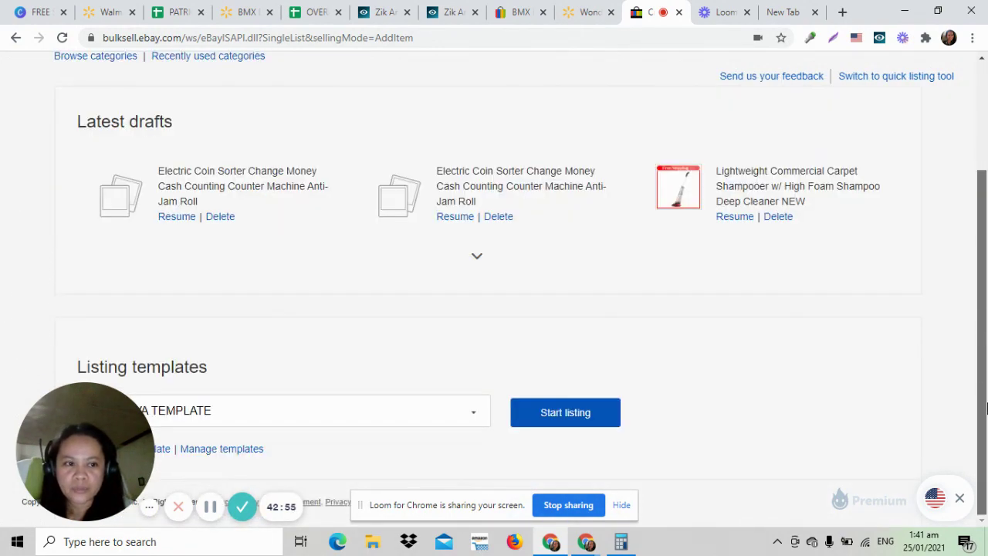
drag(90, 424, 811, 379)
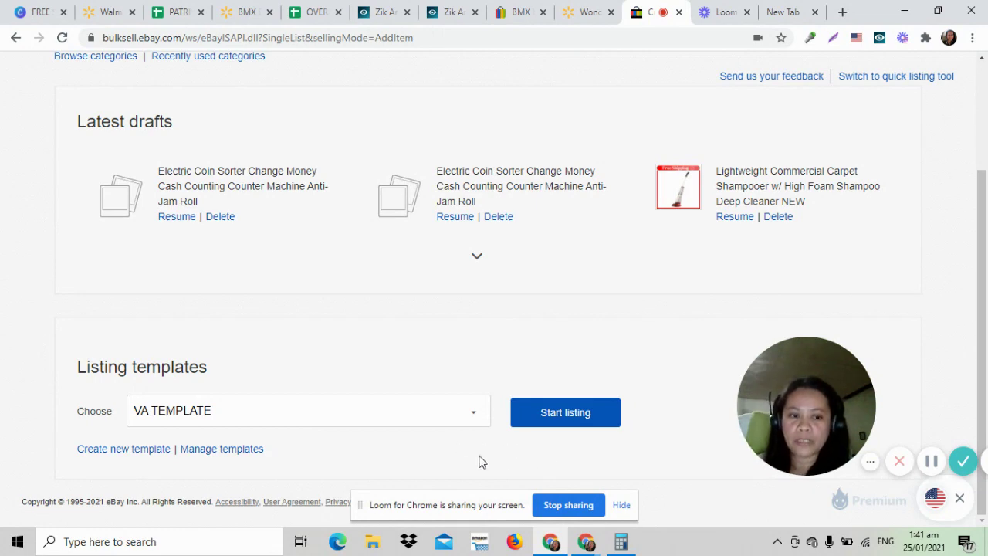
scroll(591, 332, up, 3)
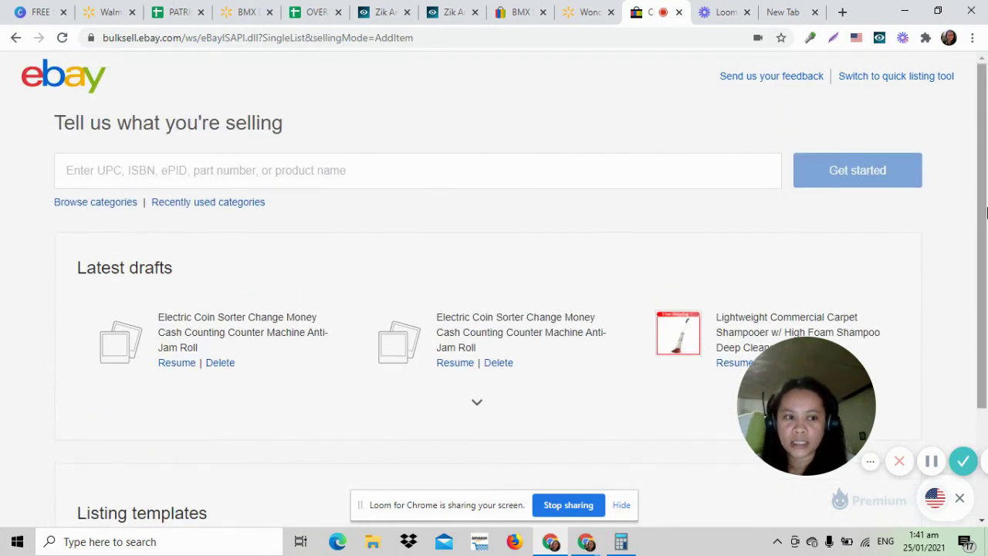
drag(985, 229, 986, 202)
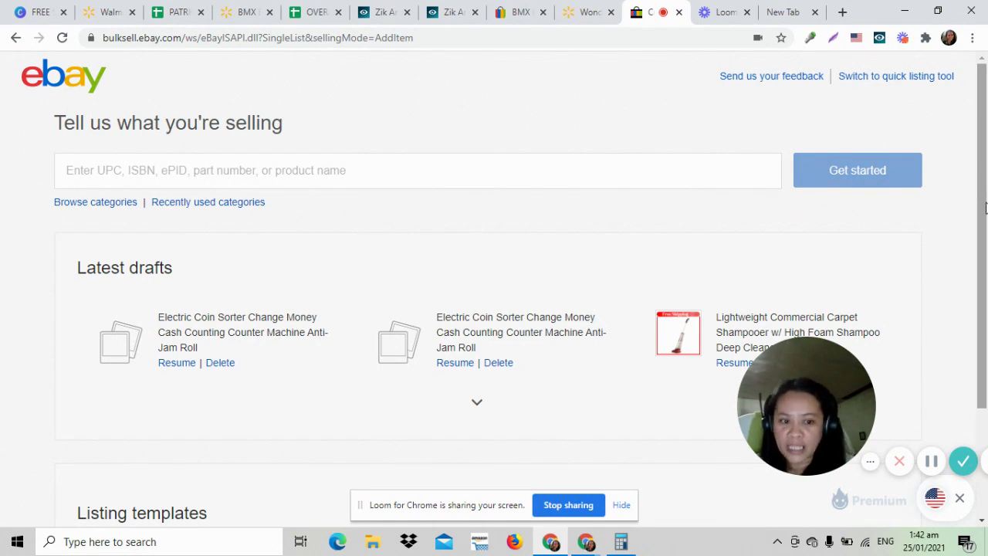
scroll(985, 201, down, 1)
scroll(985, 193, up, 1)
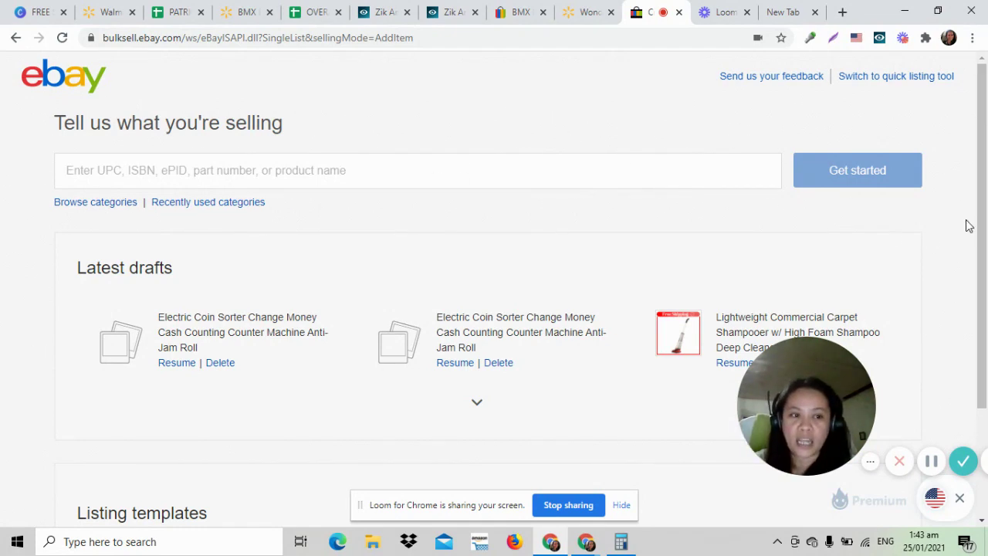
mouse_move(984, 210)
mouse_down()
mouse_move(984, 276)
mouse_move(987, 197)
mouse_up()
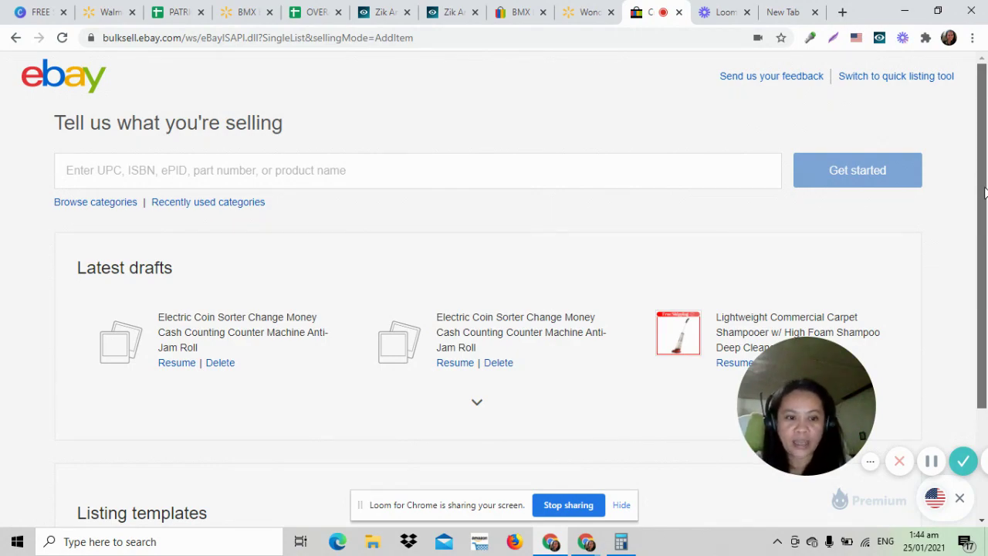
- Copy the web address of the Walmart product page for the pink Wonder Wheels girls' bicycle
click(586, 23)
double_click(459, 38)
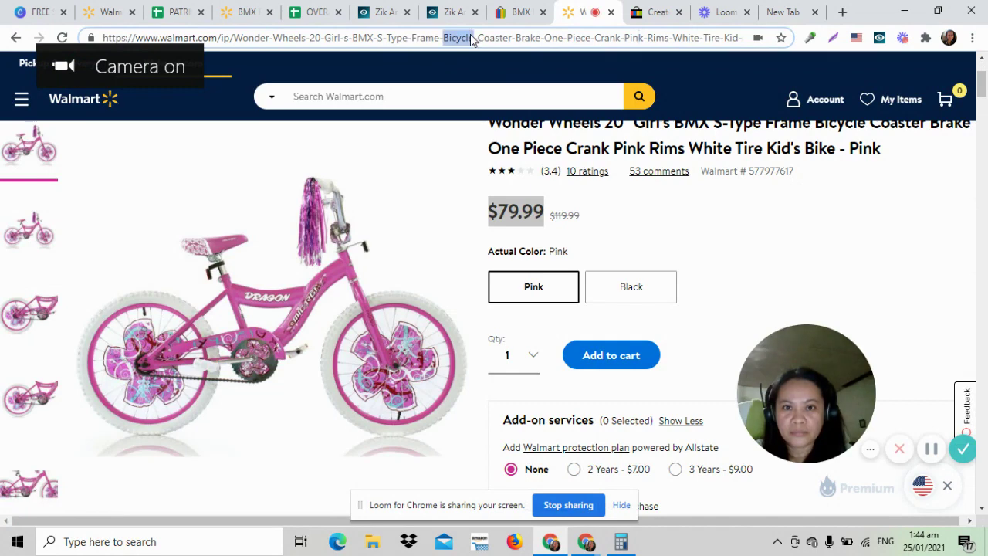
triple_click(471, 38)
right_click(473, 38)
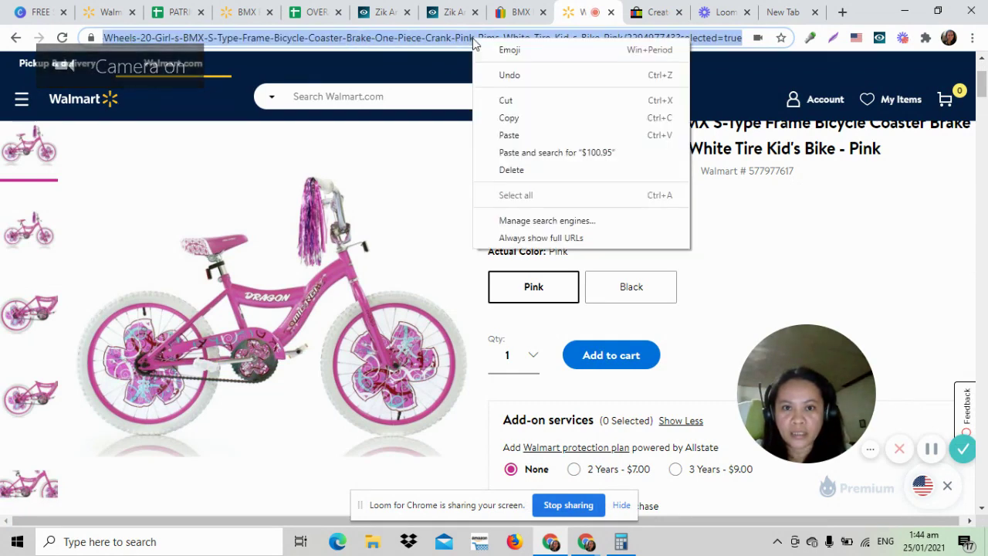
click(544, 123)
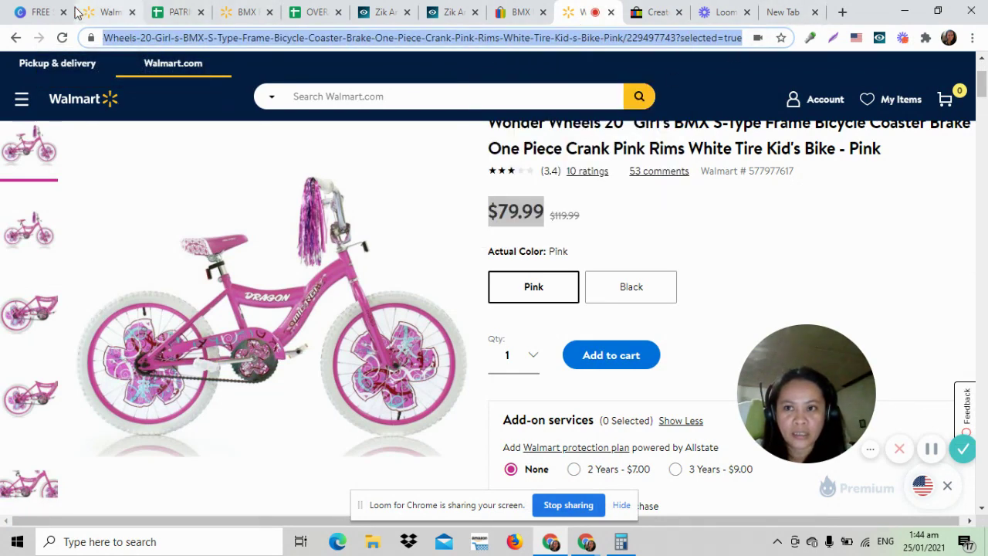
click(786, 14)
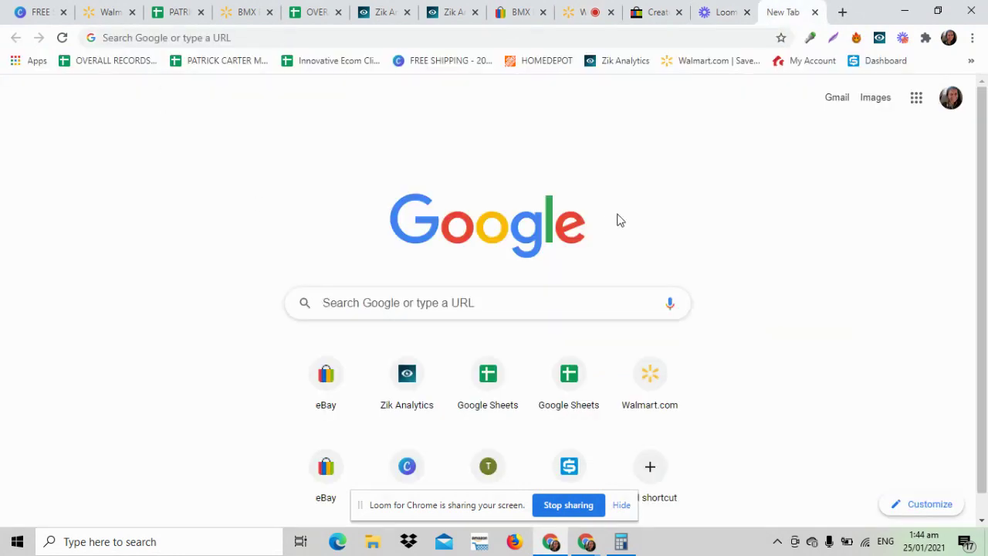
click(653, 14)
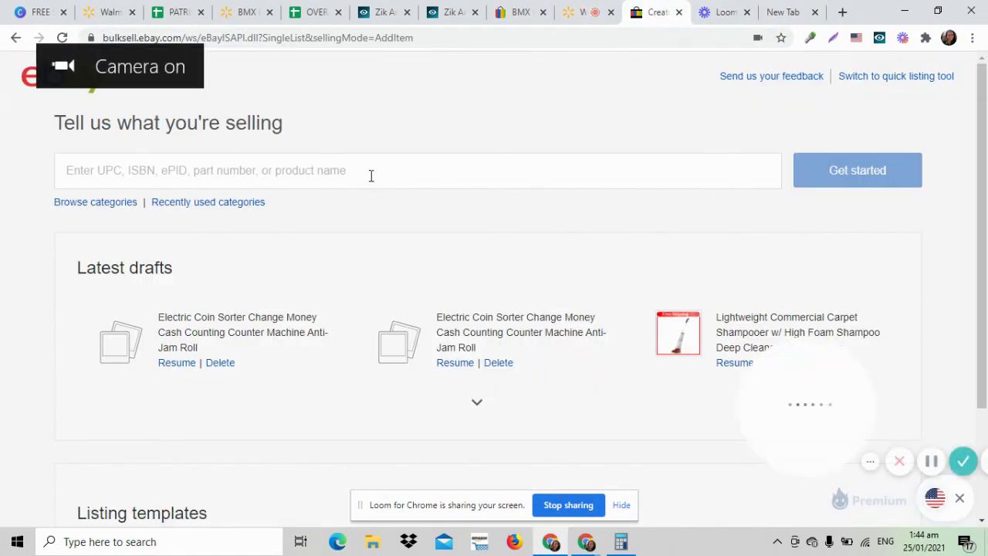
click(587, 12)
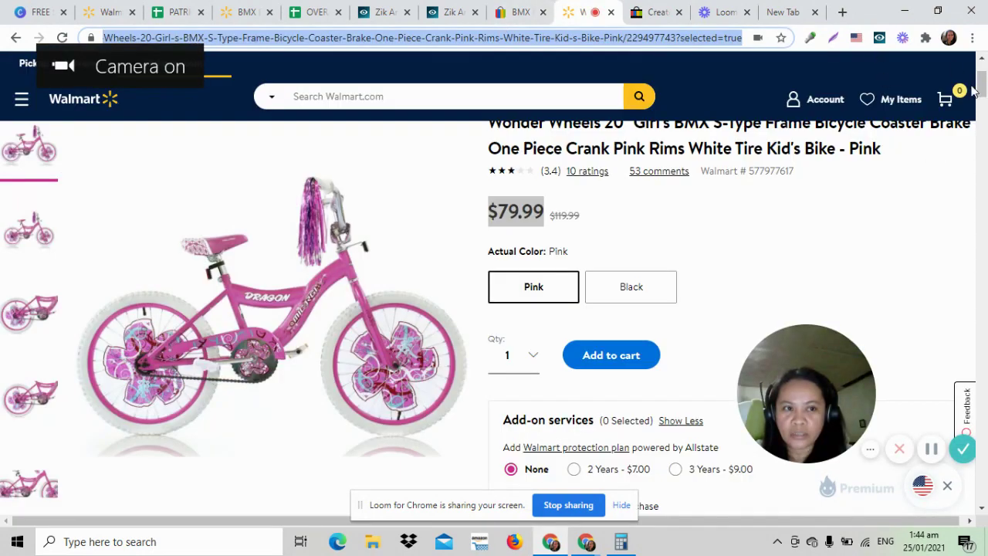
drag(985, 72, 985, 67)
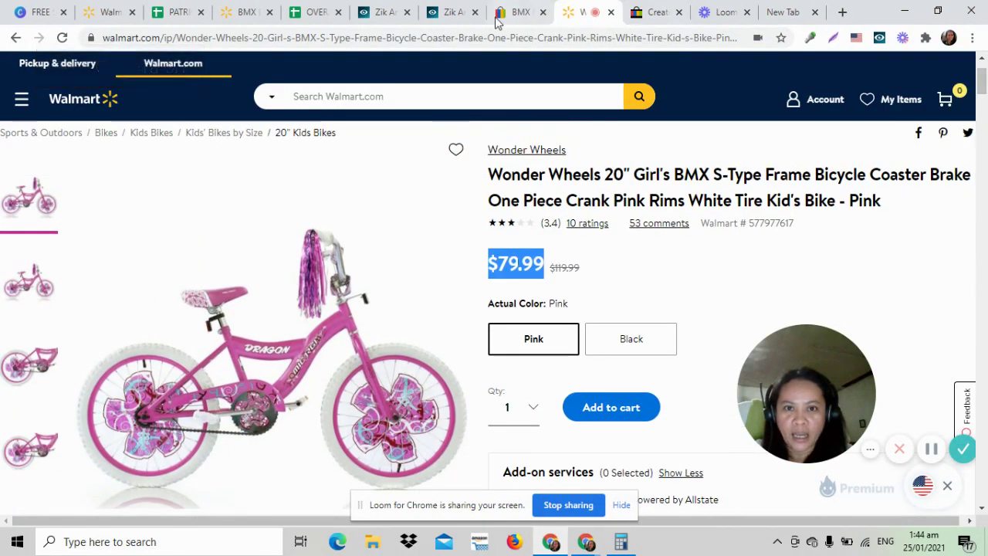
- Copy the title of the competitor's eBay listing for the pink 20" BMX girls' bicycle
click(522, 12)
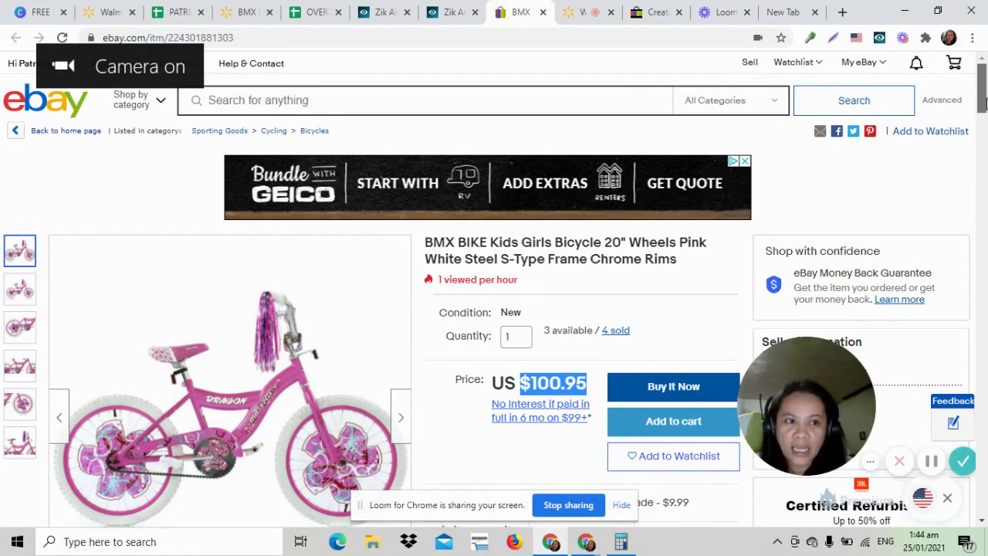
drag(982, 95, 982, 114)
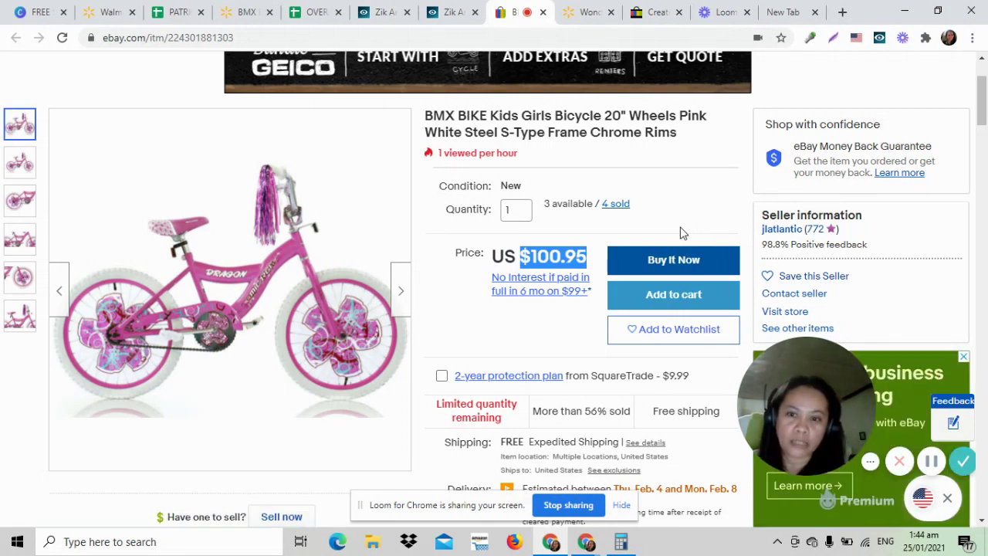
mouse_move(173, 239)
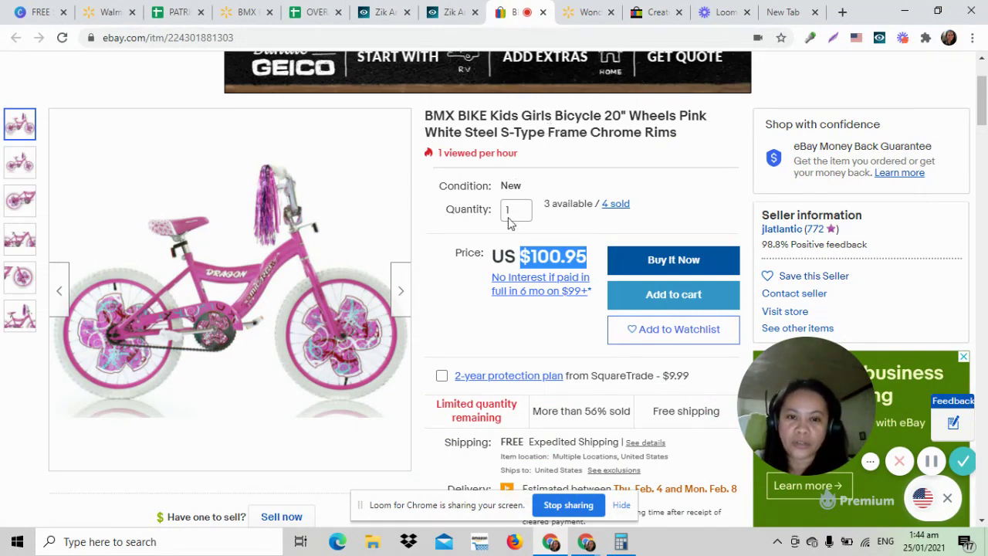
triple_click(569, 120)
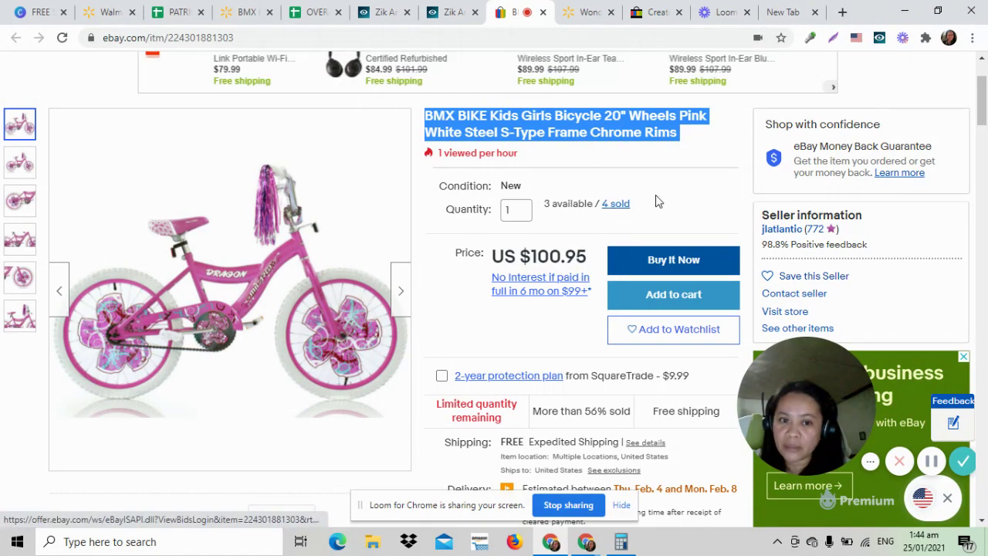
right_click(635, 129)
click(654, 136)
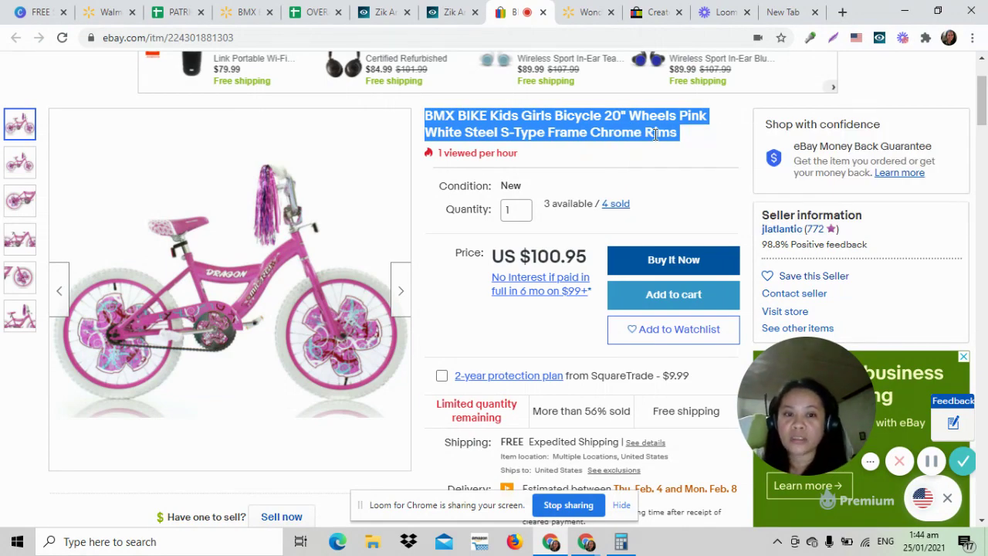
right_click(656, 131)
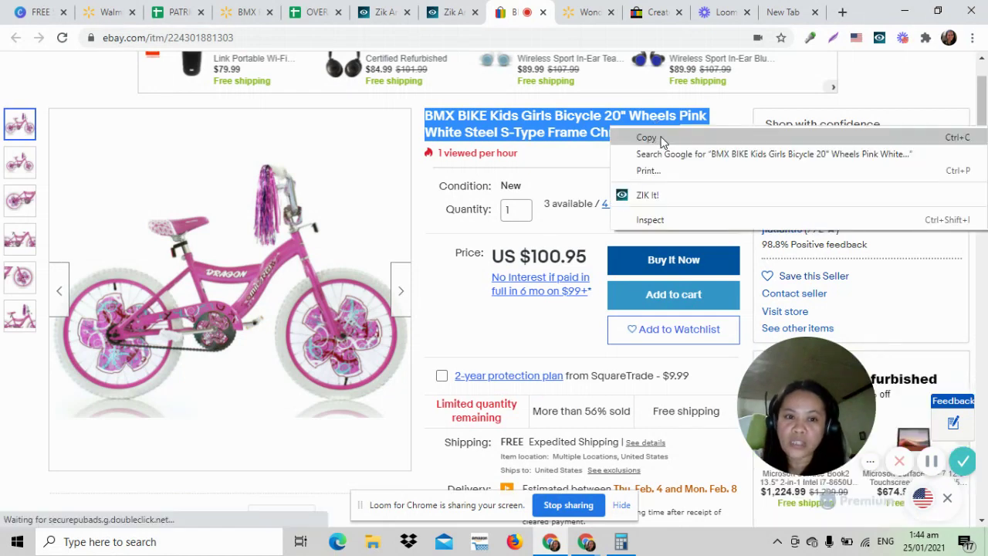
click(662, 139)
- Paste the copied bicycle title into the product name field on the eBay listing start page
click(652, 12)
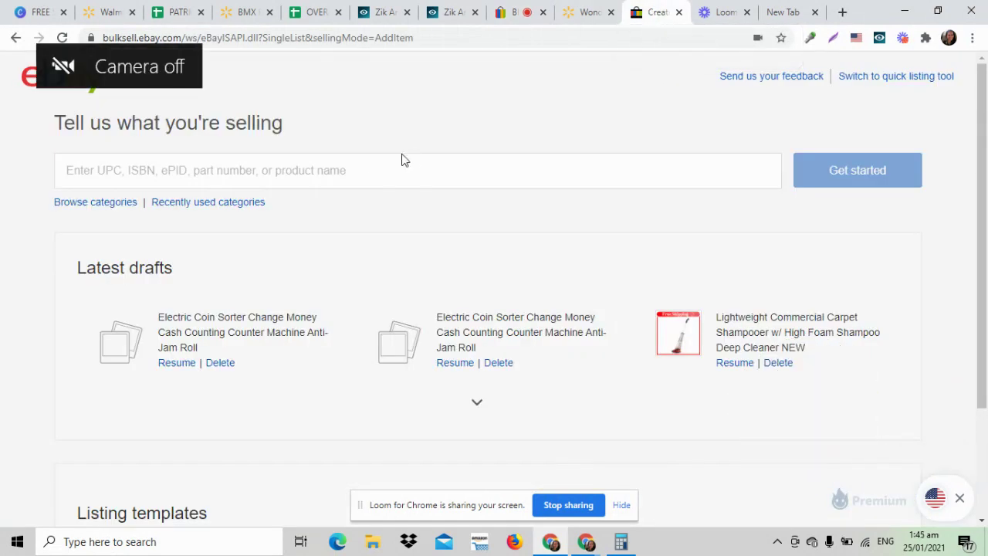
right_click(369, 167)
click(433, 281)
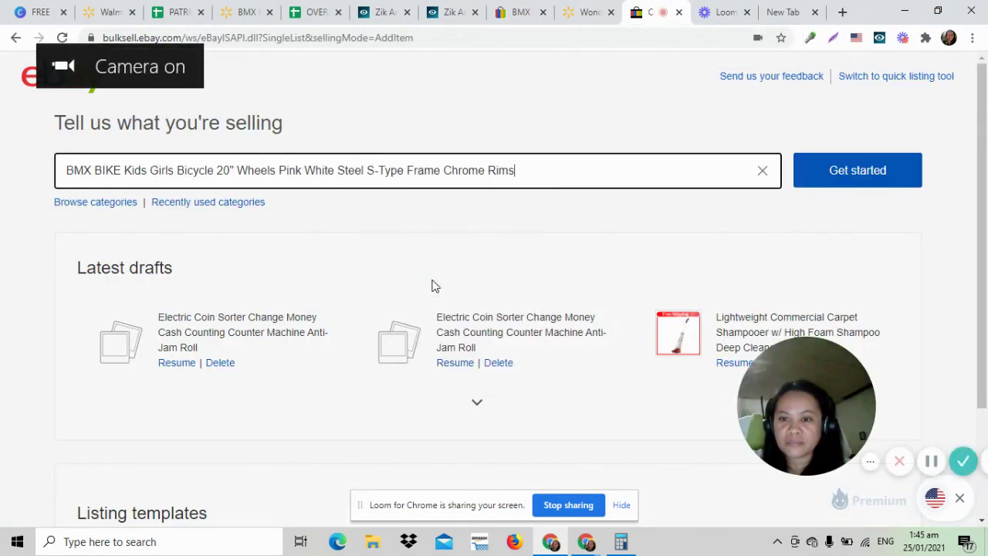
- Start a new listing from the VA TEMPLATE listing template
scroll(986, 185, down, 2)
scroll(986, 185, up, 1)
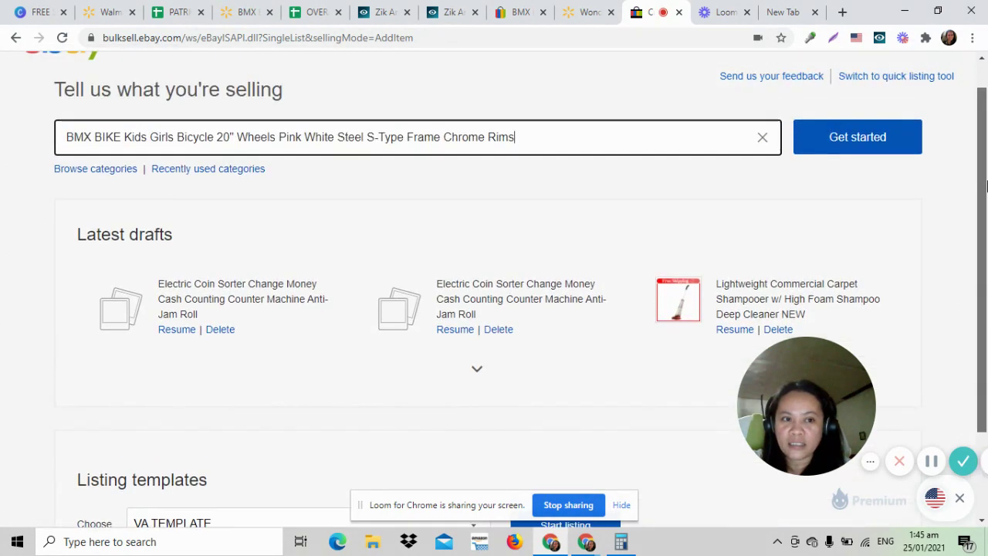
scroll(986, 186, down, 2)
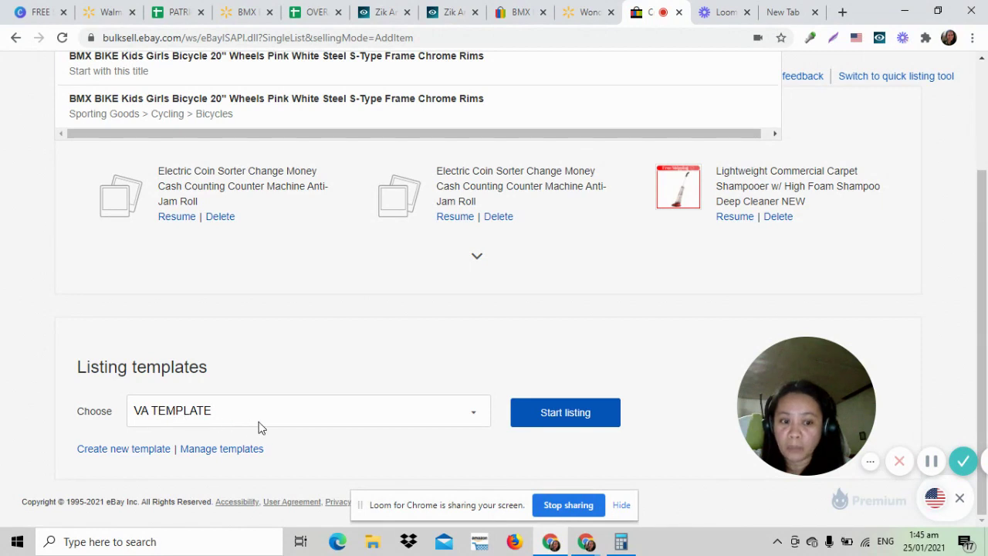
click(545, 414)
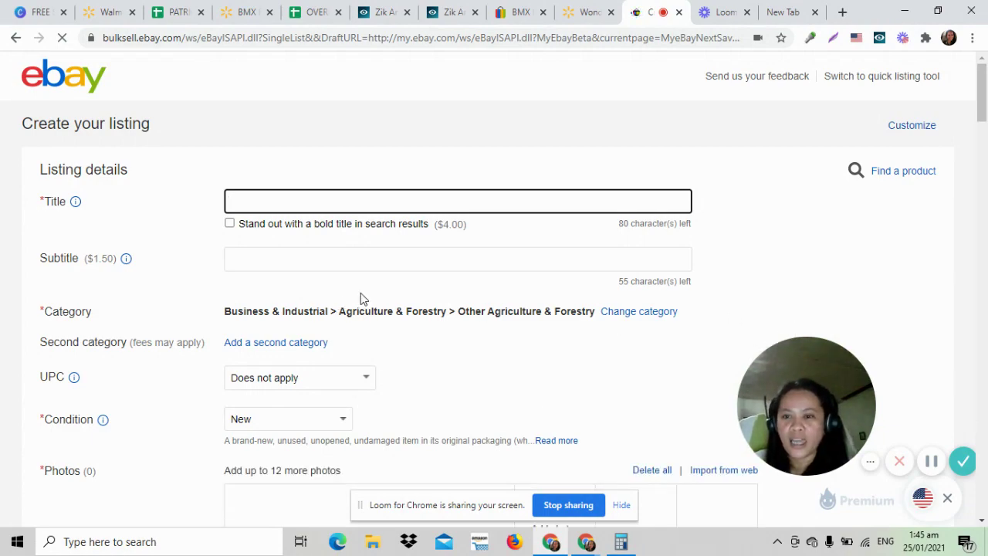
- Fill the listing's title with the copied text "BMX BIKE Kids Girls Bicycle 20" Wheels Pink White Steel S-Type Frame Chrome Rims"
mouse_move(982, 92)
mouse_down()
mouse_move(985, 455)
mouse_move(985, 91)
mouse_move(985, 107)
mouse_up()
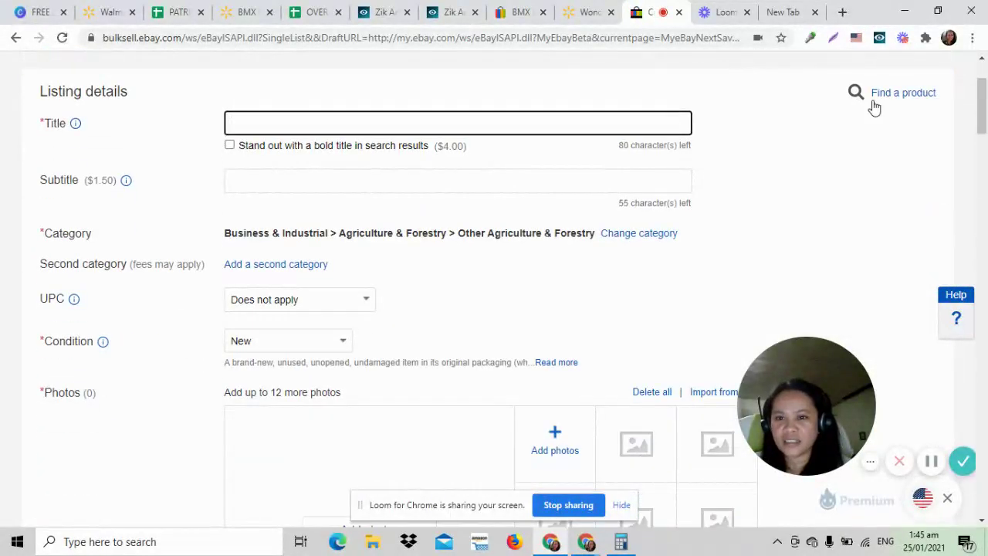
right_click(501, 125)
click(547, 239)
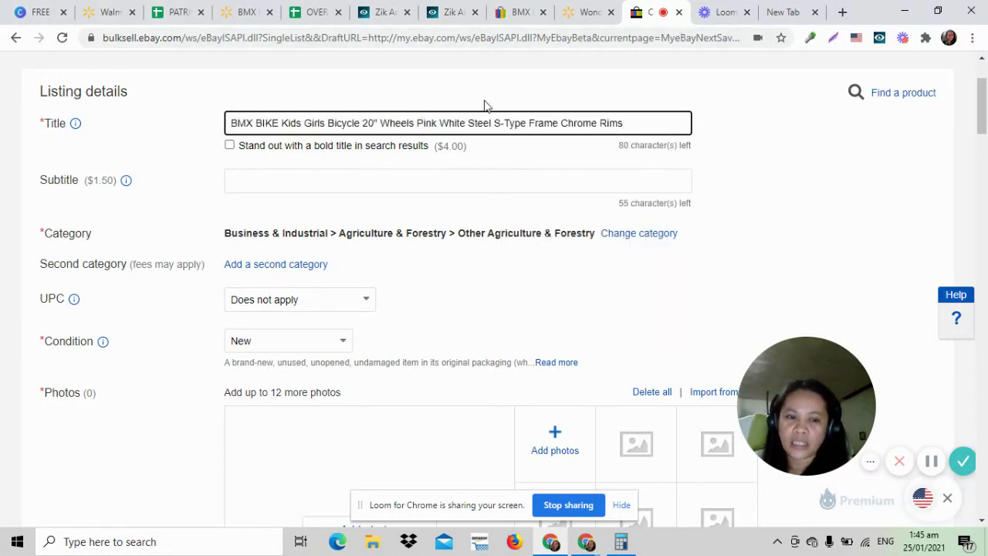
click(826, 15)
click(523, 38)
text(W)
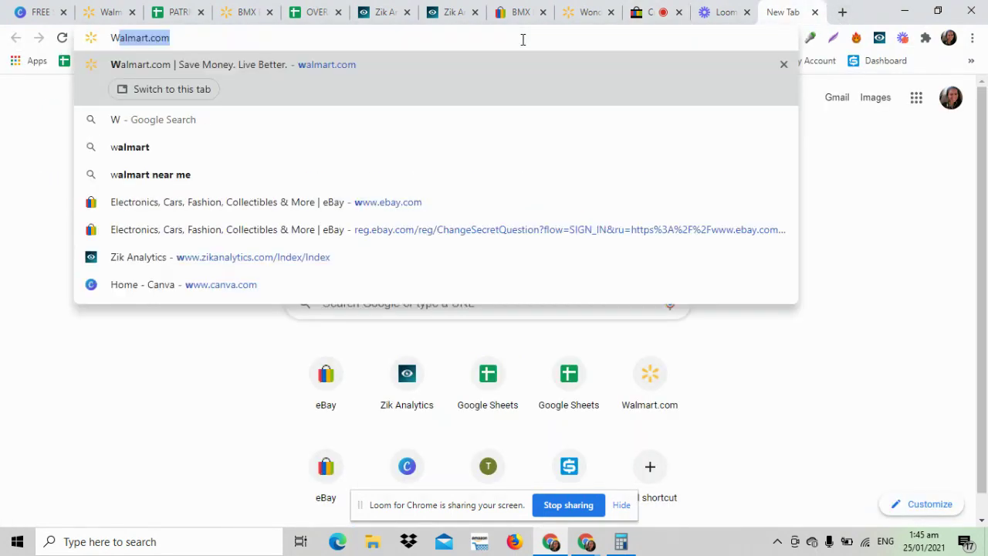
text(W)
key(BackSpace)
key(BackSpace)
key(BackSpace)
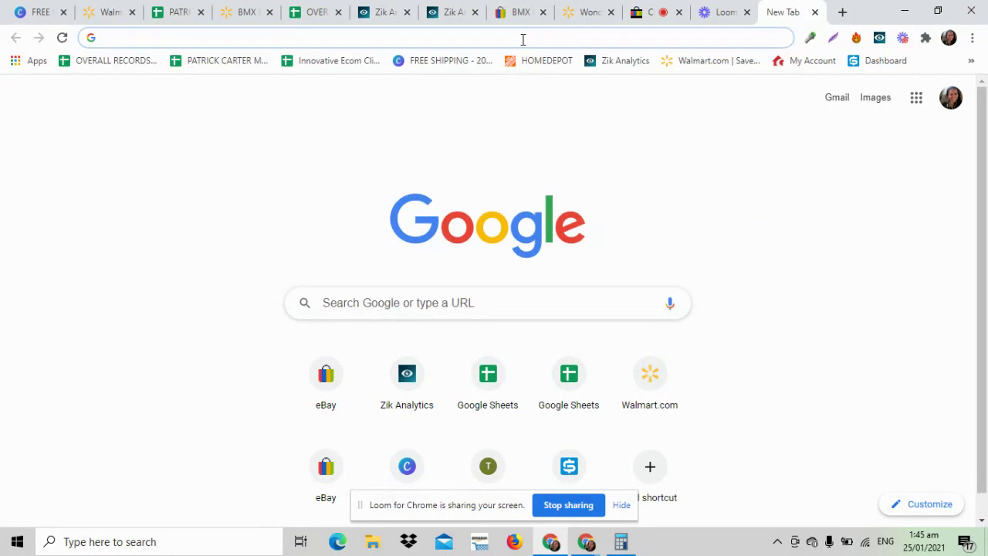
key(Caps_Lock)
text(www.)
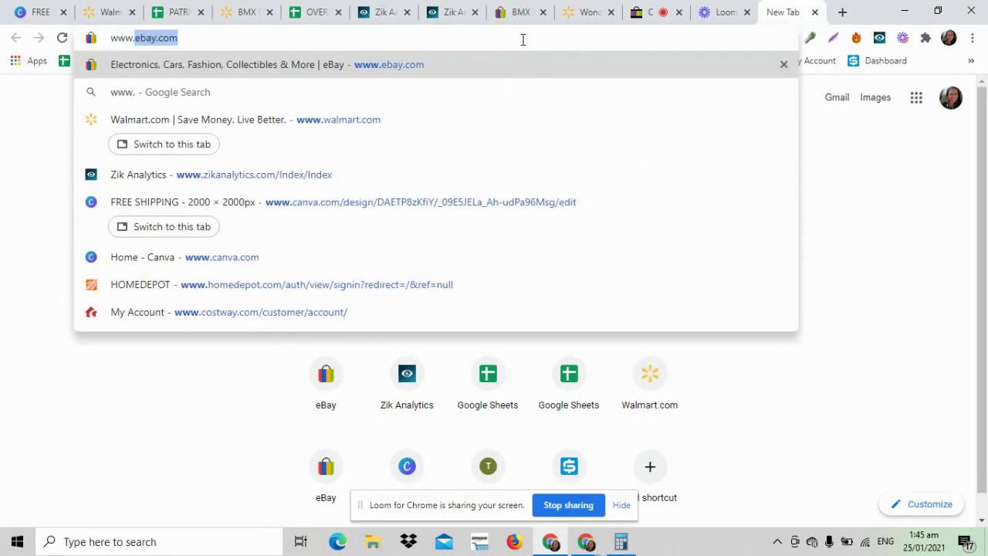
text(title)
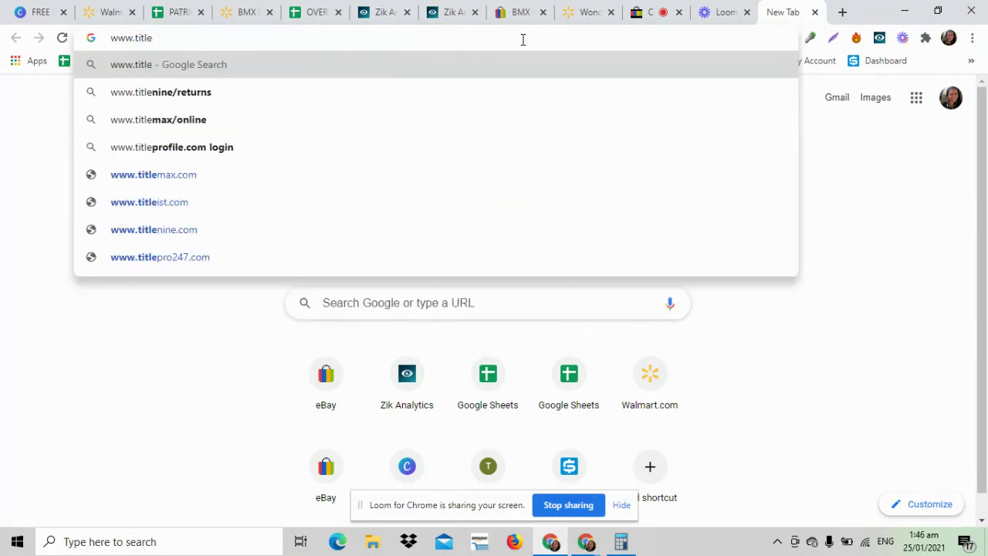
text(-buil)
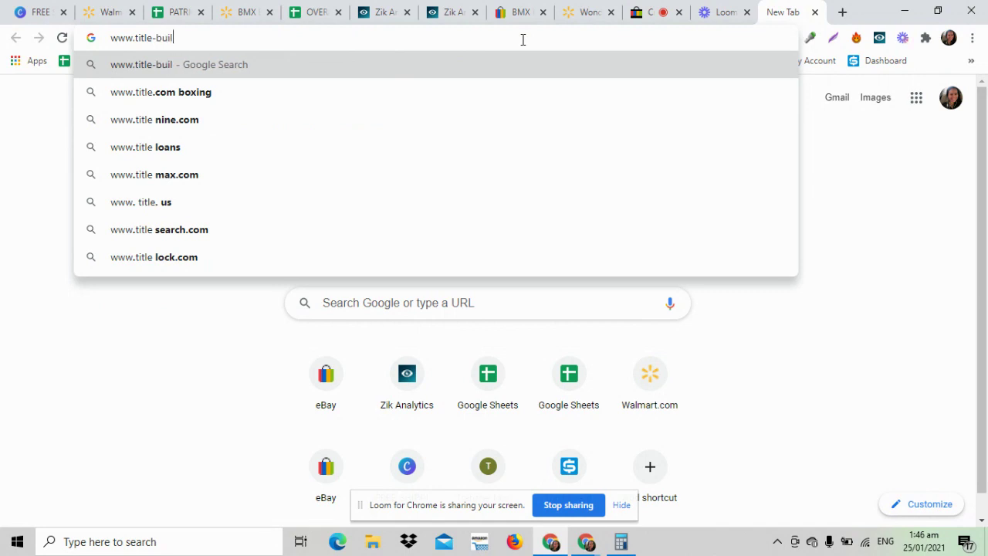
text(der.com)
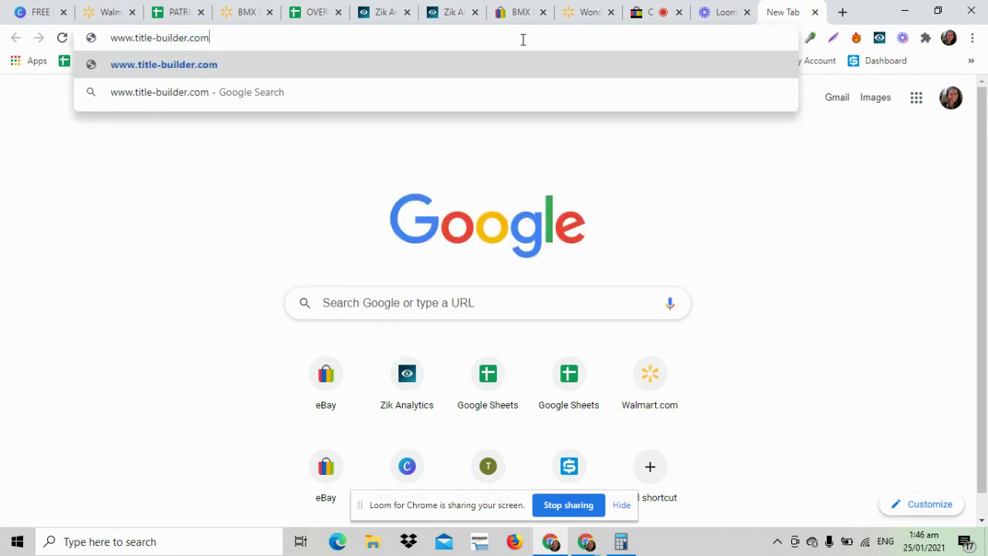
key(Return)
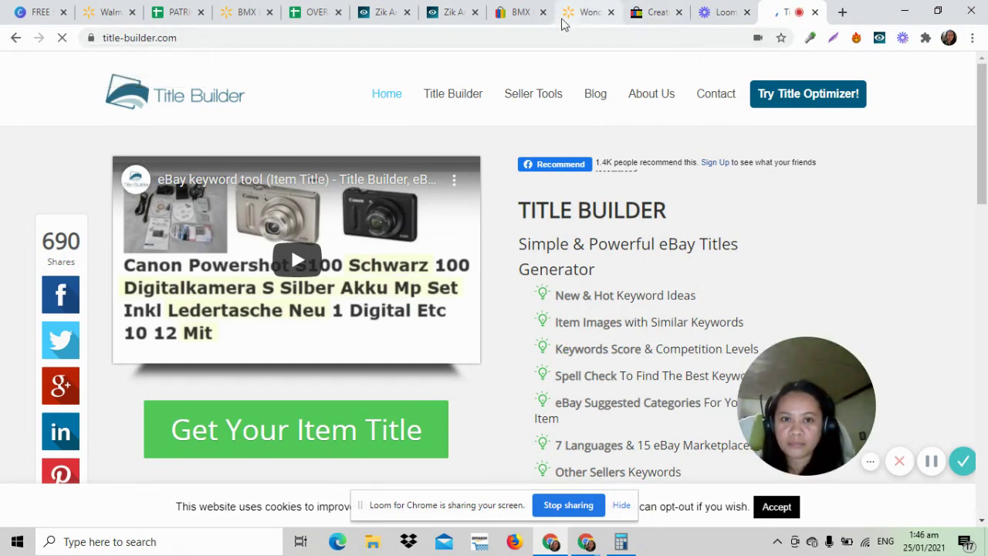
- Change the eBay listing's category to the suggested Sporting Goods > Cycling > Bicycles and compare it with the competitor listing's category
click(650, 19)
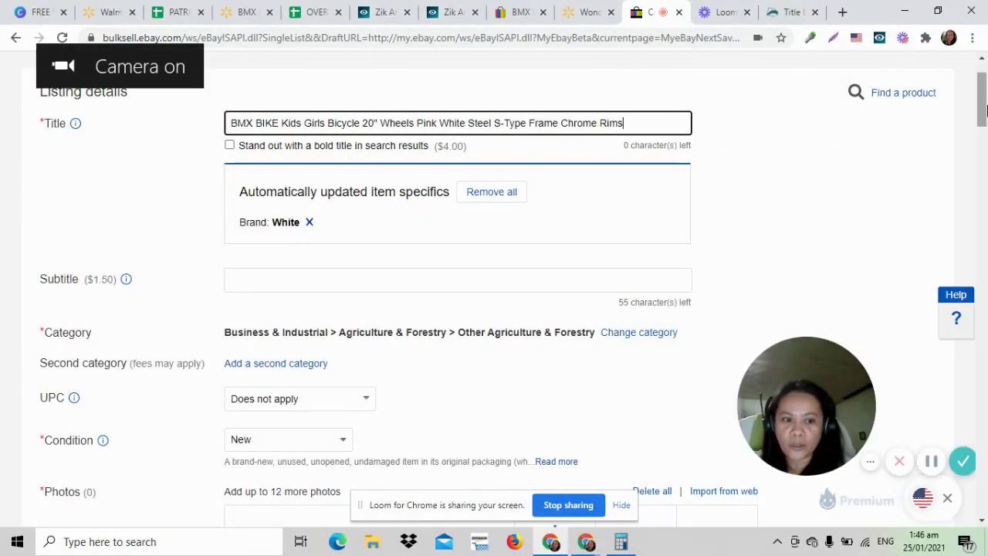
scroll(205, 108, down, 2)
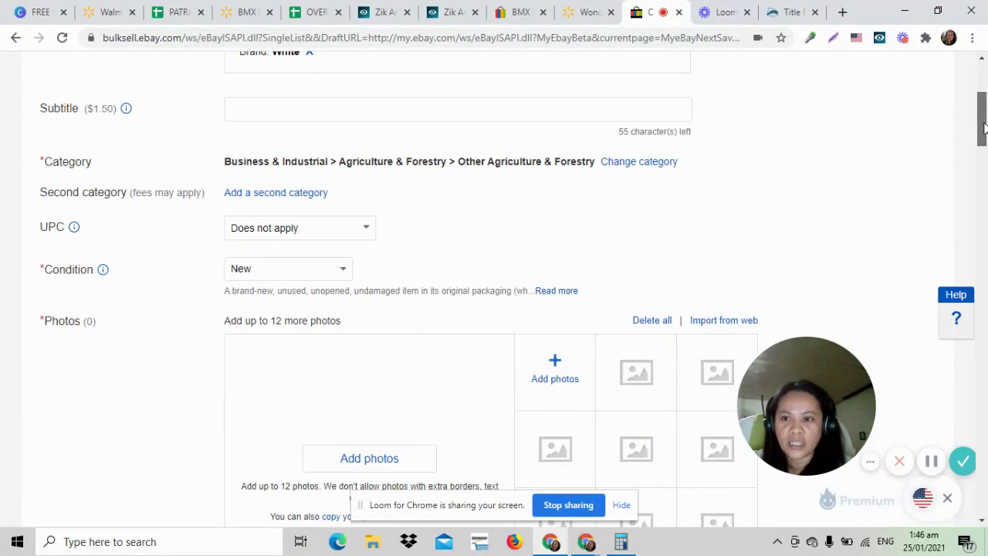
click(295, 108)
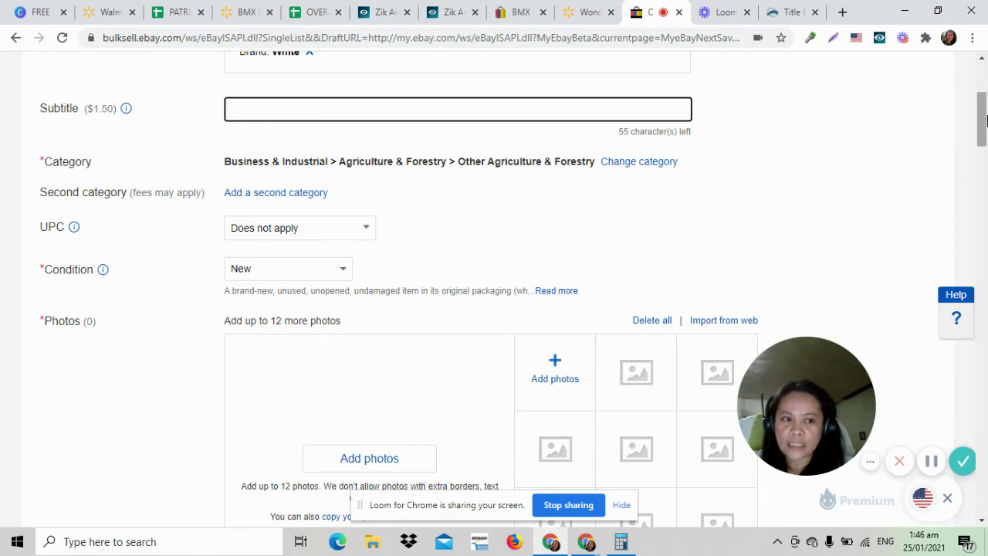
scroll(968, 170, up, 1)
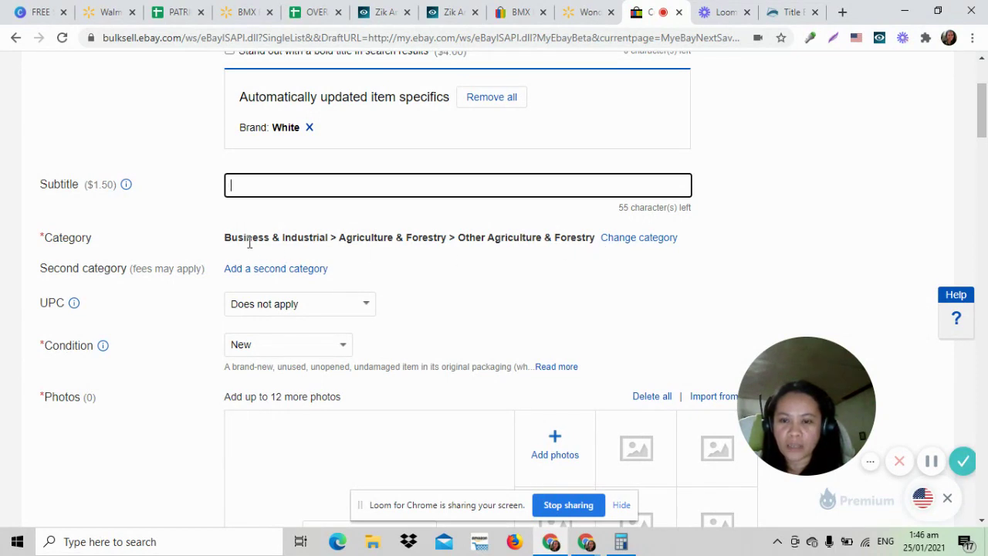
click(613, 242)
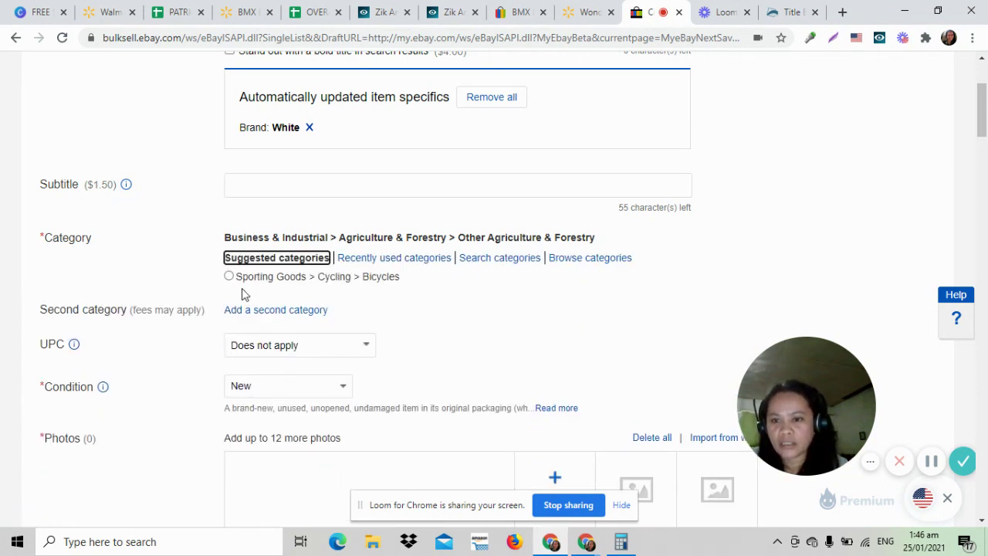
click(230, 281)
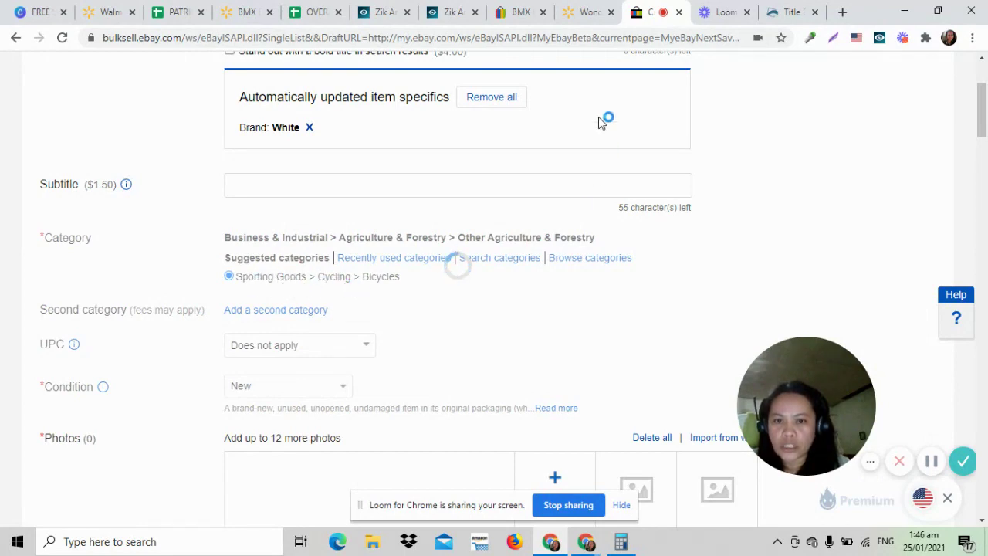
click(502, 13)
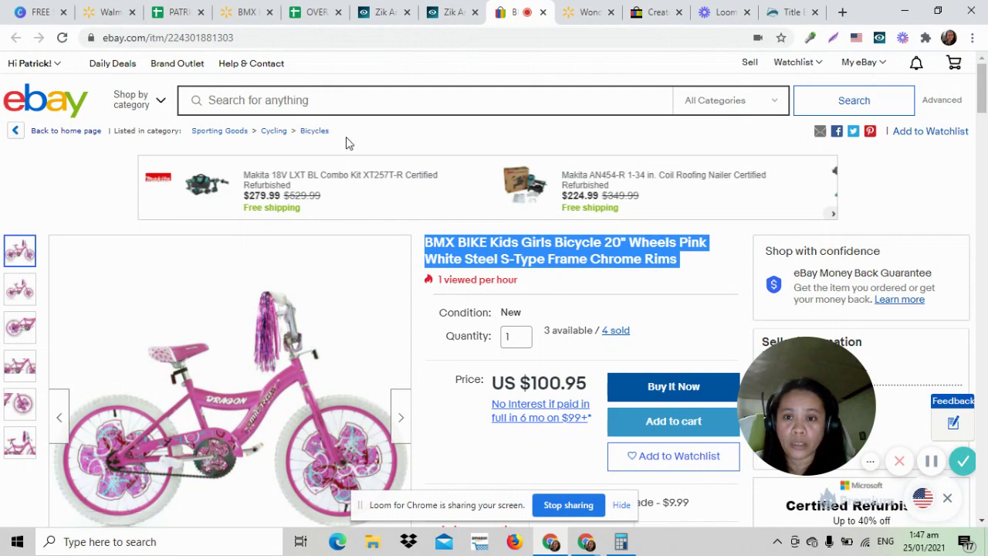
click(652, 12)
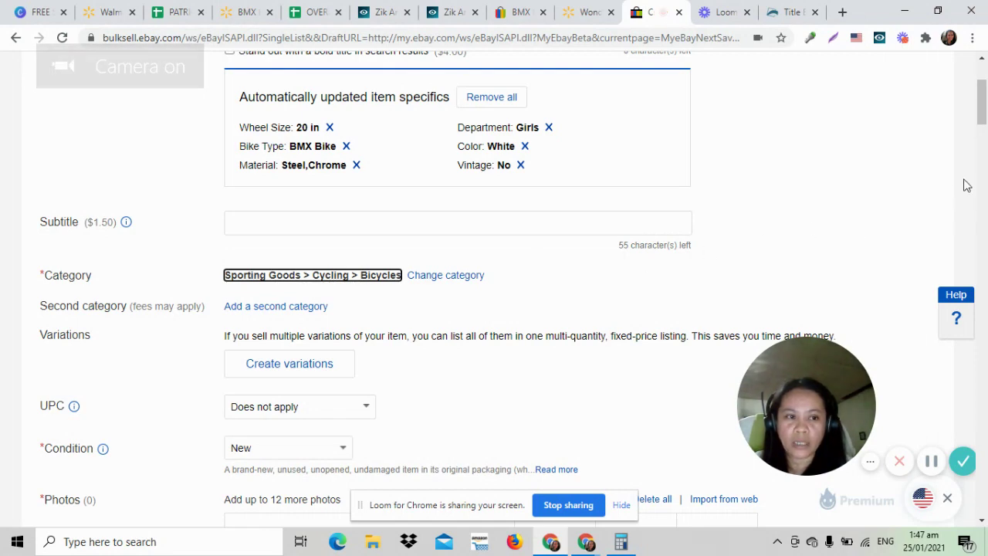
- Save the enlarged main photo of the pink bike from its Walmart product page as a JPEG in Downloads
drag(983, 115, 982, 132)
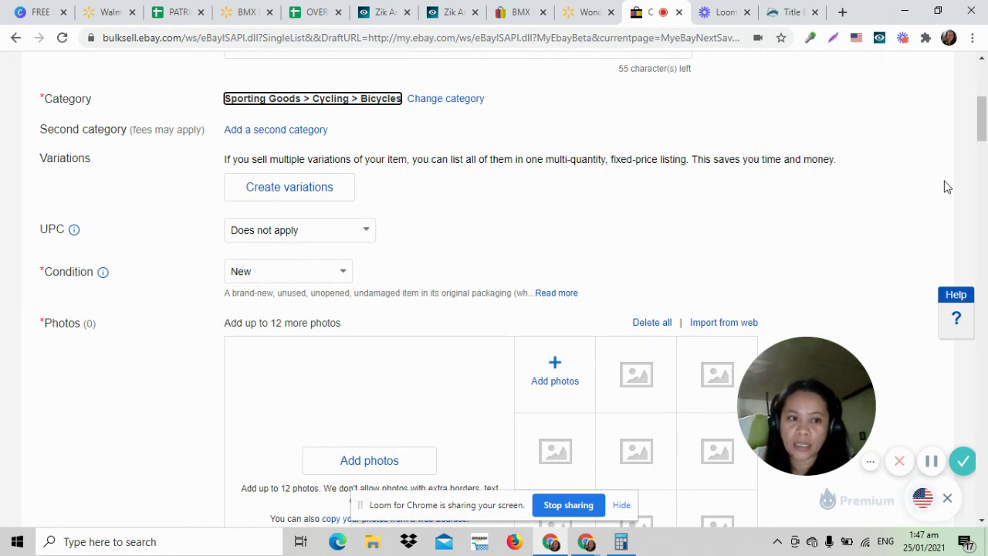
drag(982, 117, 983, 142)
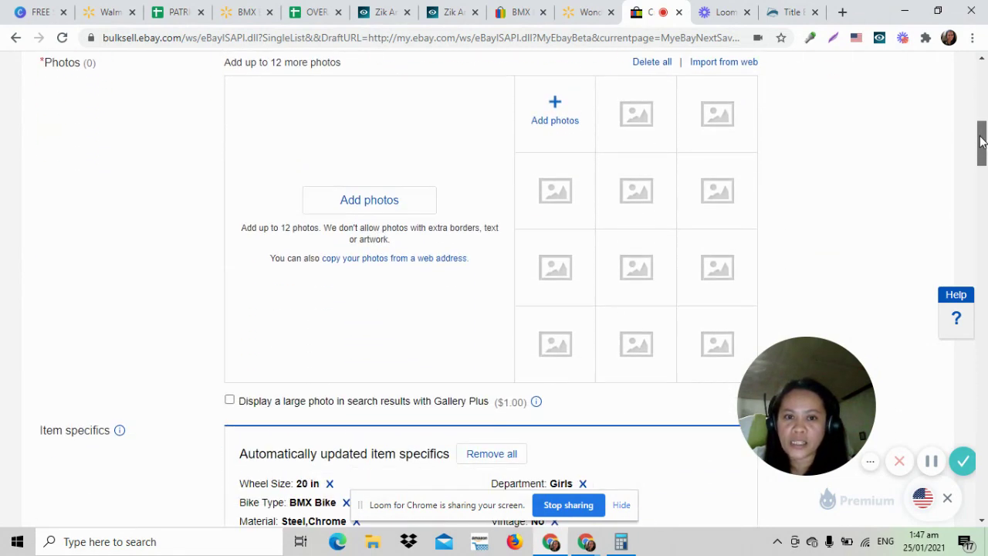
click(579, 14)
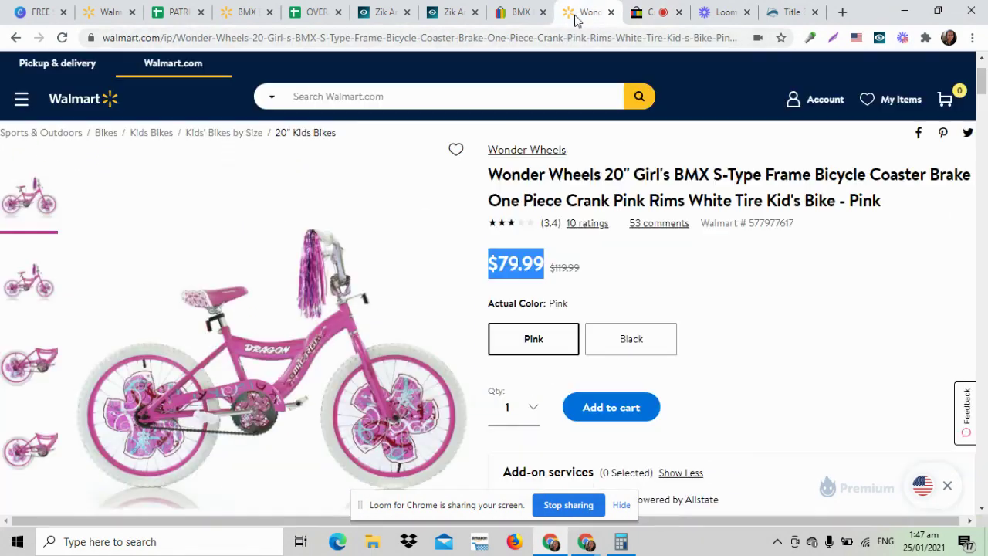
scroll(983, 81, down, 1)
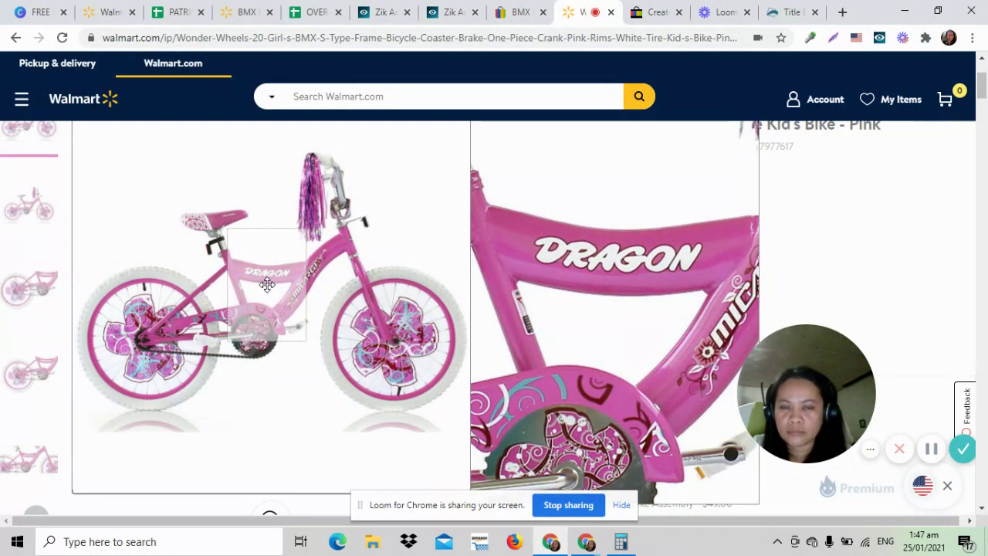
click(267, 286)
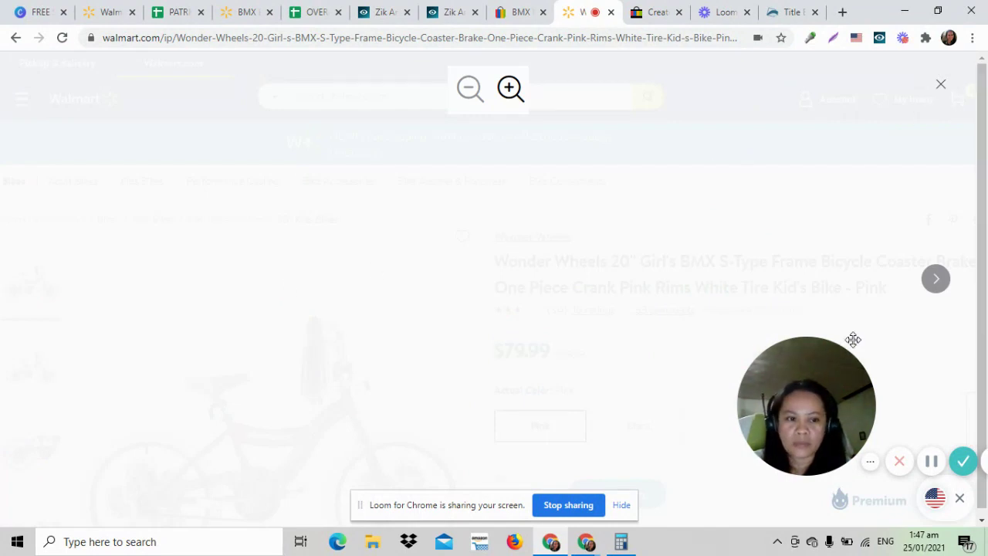
drag(812, 369, 832, 368)
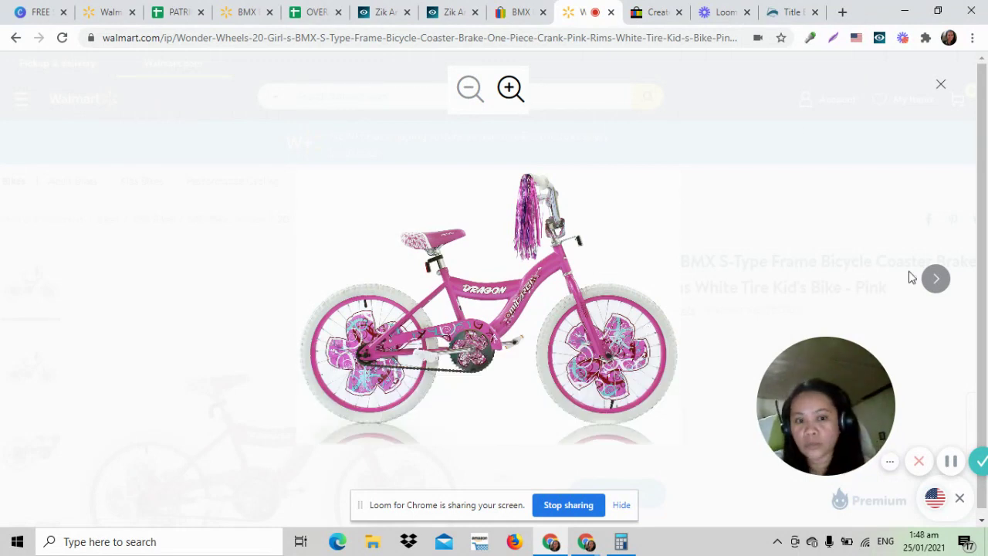
right_click(536, 283)
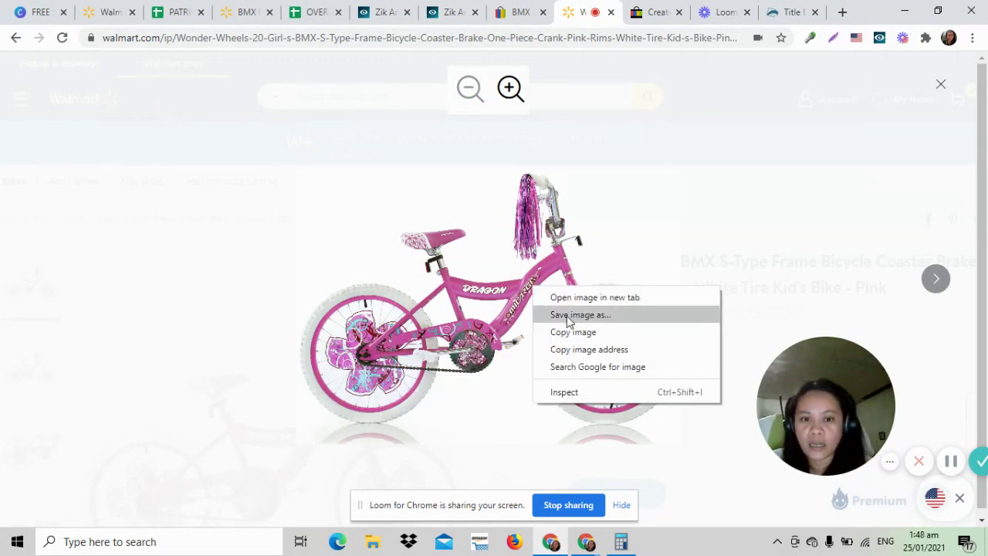
right_click(451, 165)
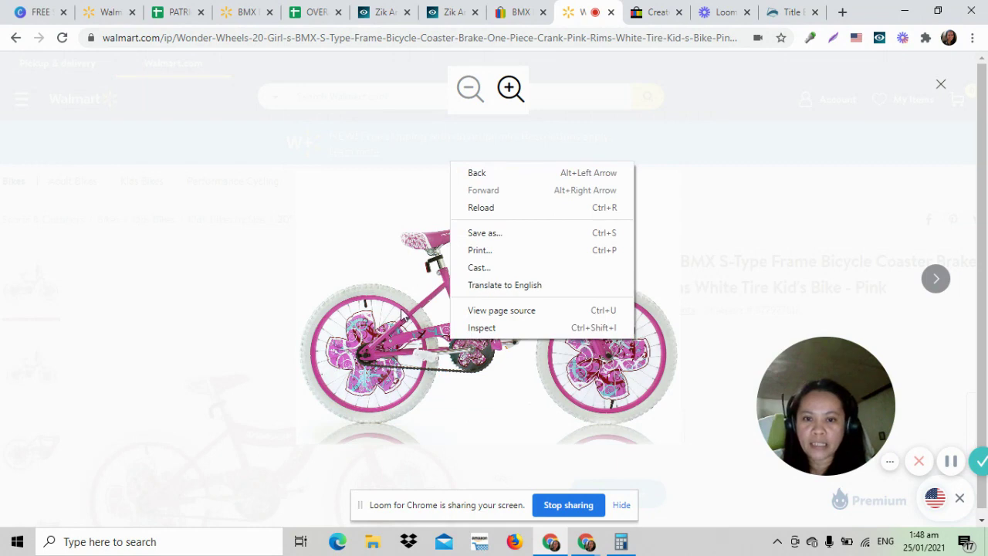
right_click(401, 310)
click(448, 338)
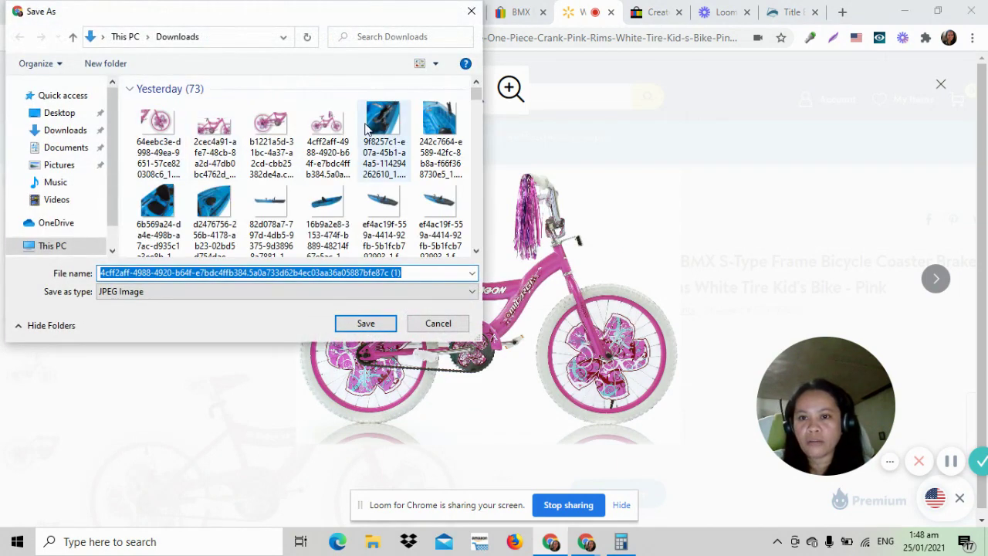
click(353, 325)
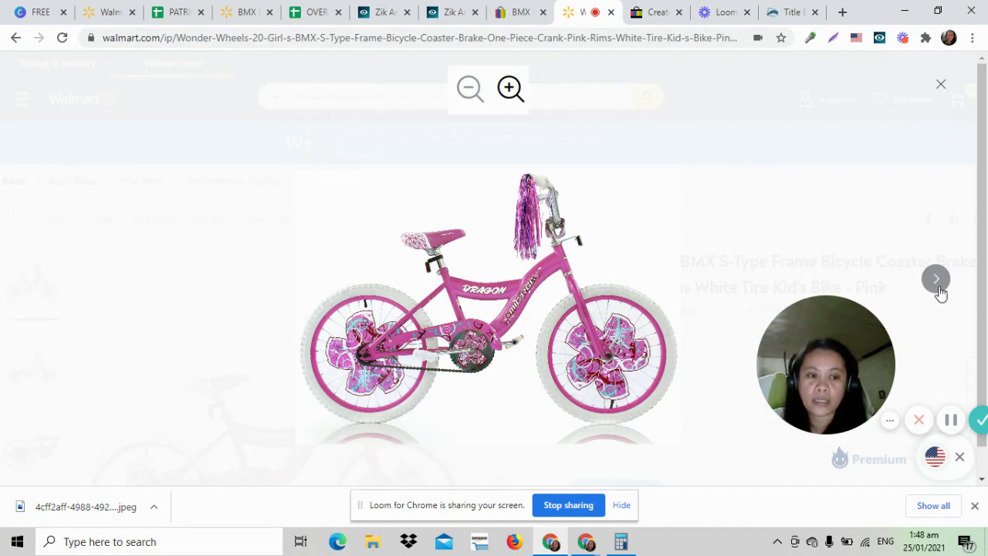
click(942, 87)
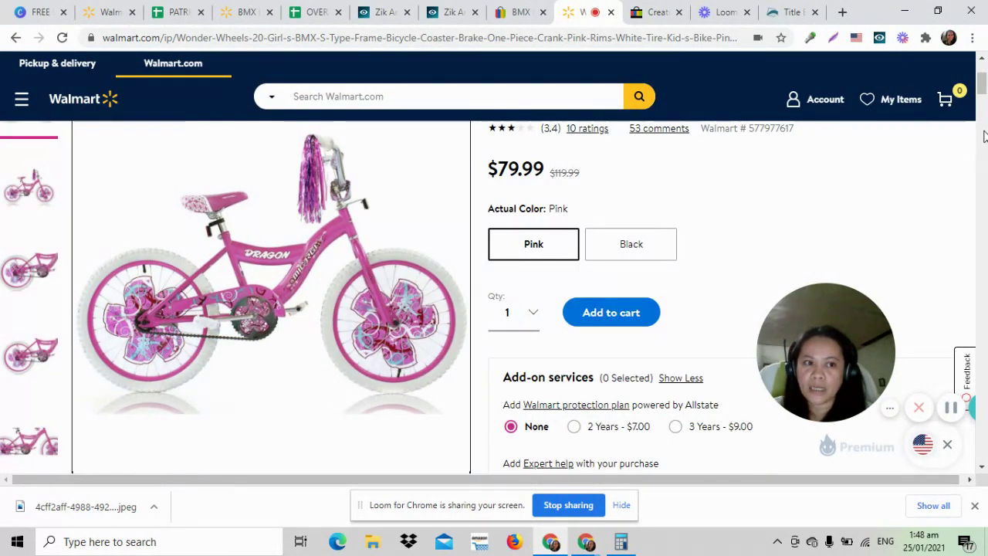
scroll(982, 85, up, 1)
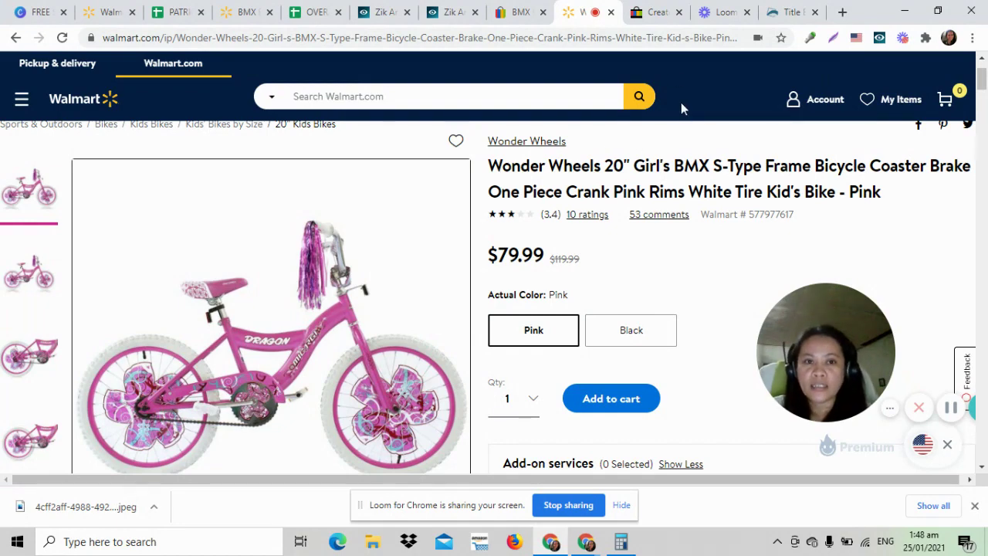
click(652, 14)
click(567, 123)
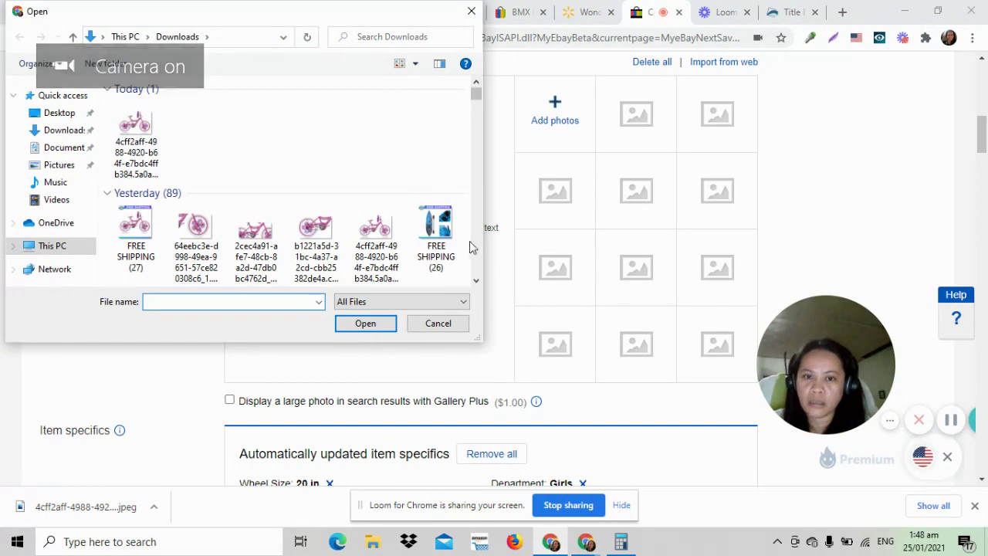
click(471, 11)
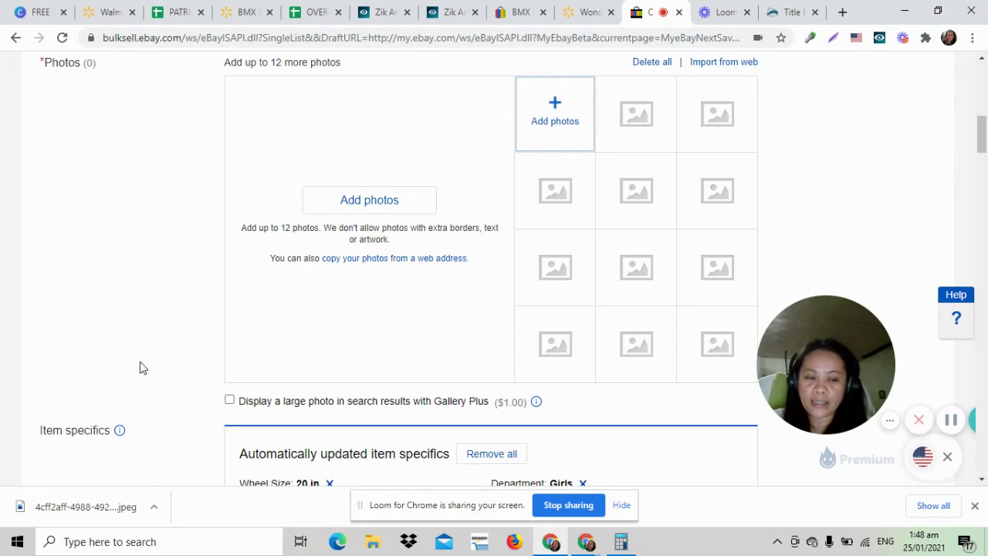
- Switch to the FREE SHIPPING design in Canva and delete the storage bins picture from its page
click(38, 12)
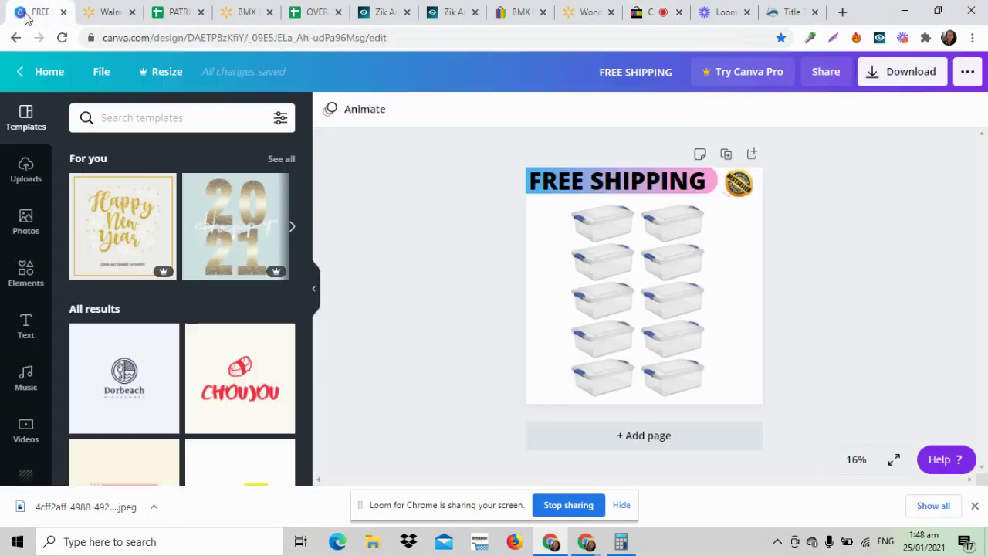
click(609, 322)
key(Delete)
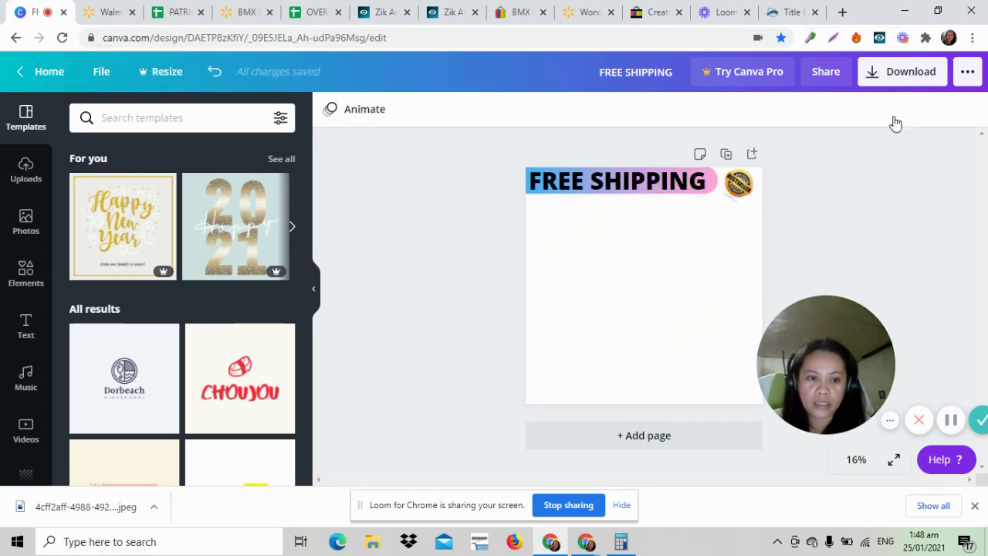
drag(833, 376, 915, 368)
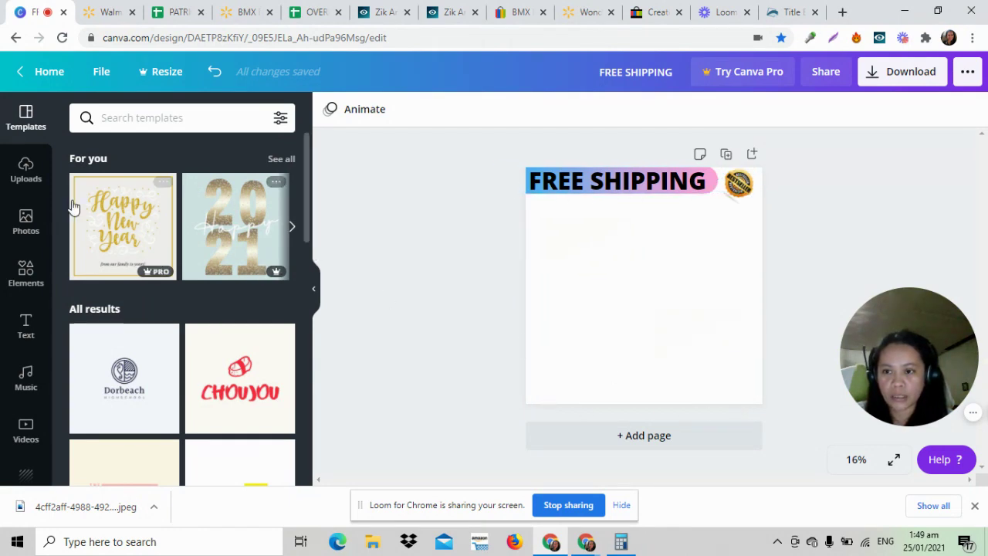
- Add the recently used teal-to-purple gradient rectangle, enlarge it beyond the page width, and position it as a thin strip along the page's bottom edge
click(24, 278)
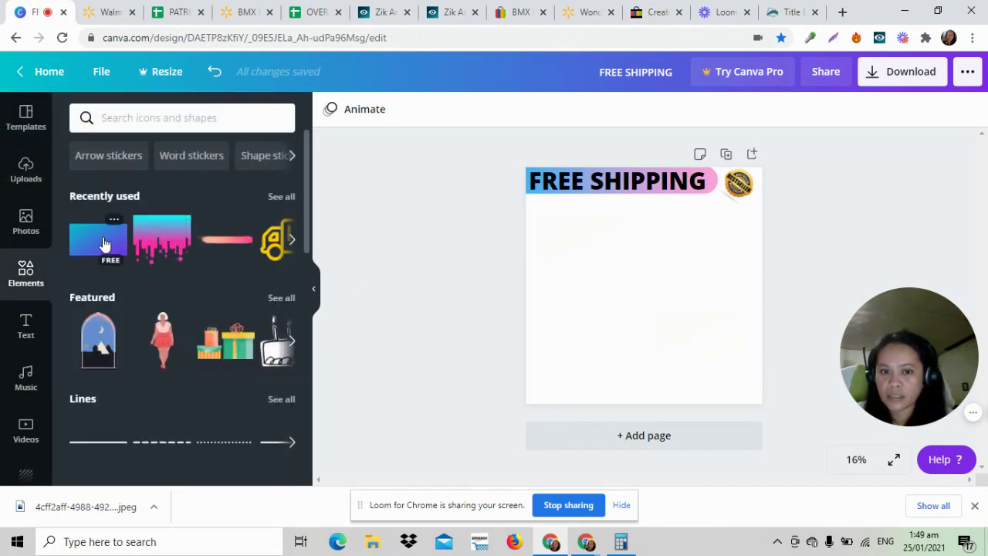
click(105, 244)
drag(646, 304, 616, 403)
drag(656, 370, 795, 343)
drag(562, 297, 502, 263)
drag(603, 299, 625, 418)
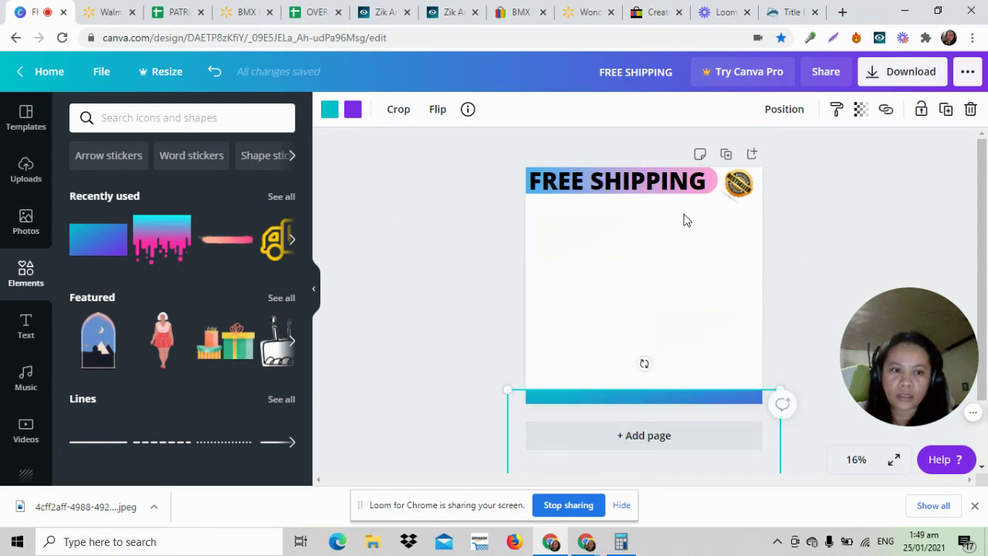
click(808, 273)
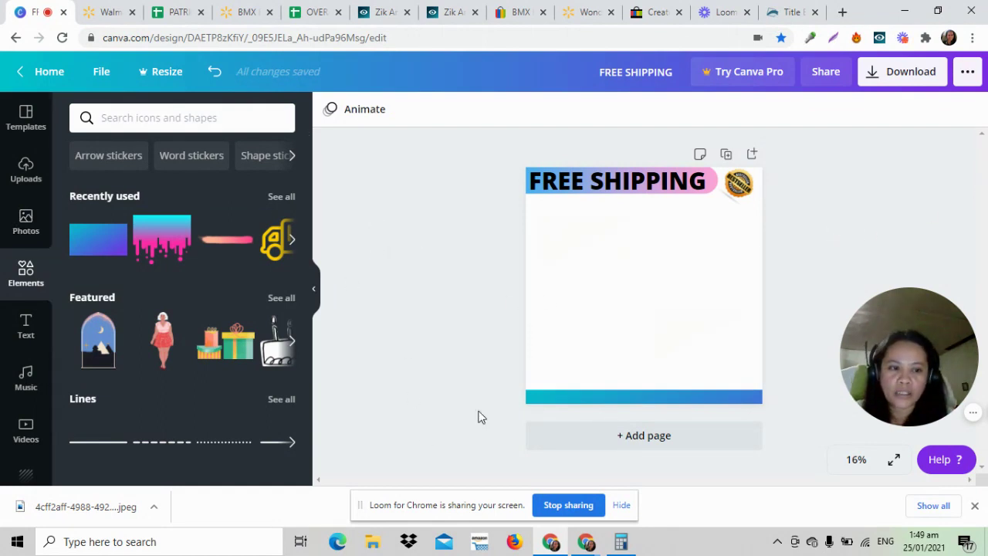
click(710, 284)
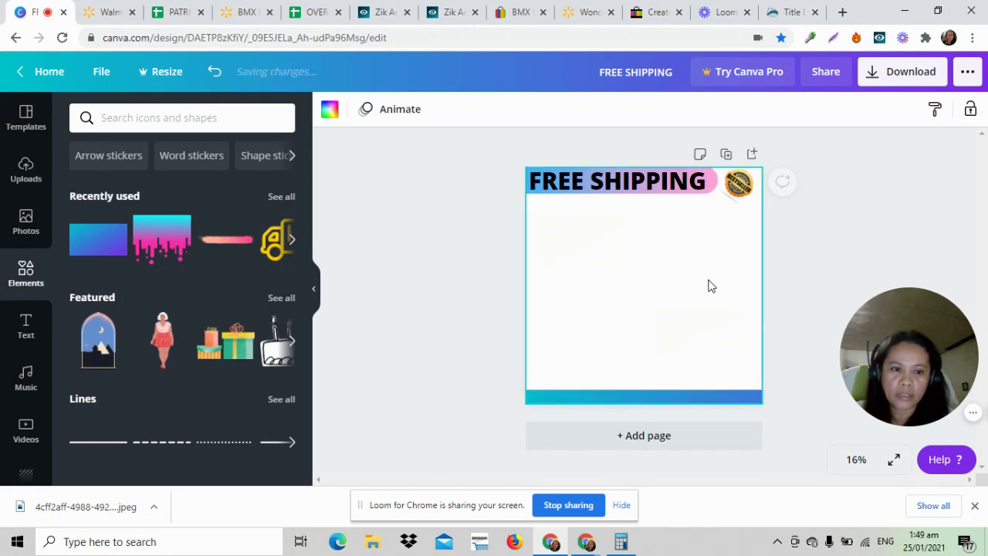
click(444, 276)
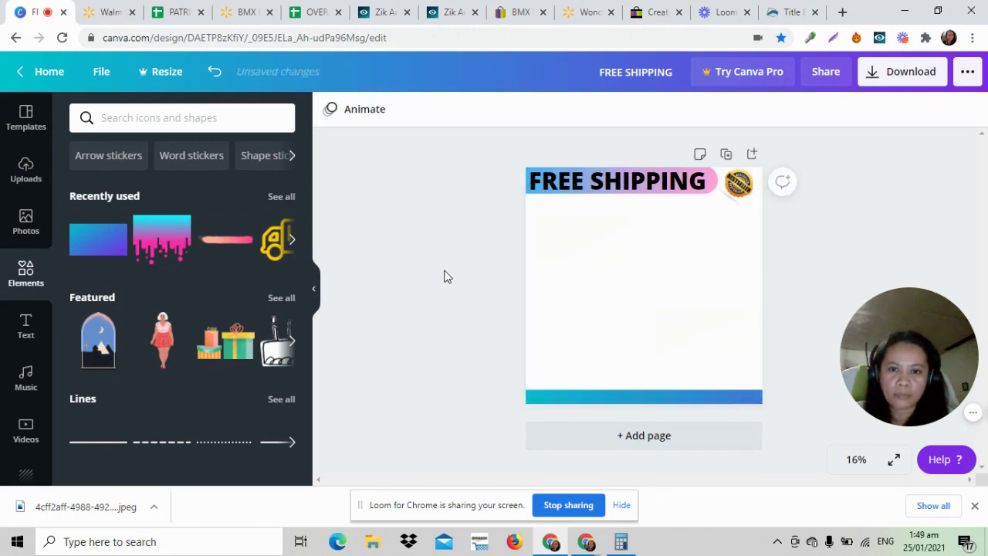
click(826, 72)
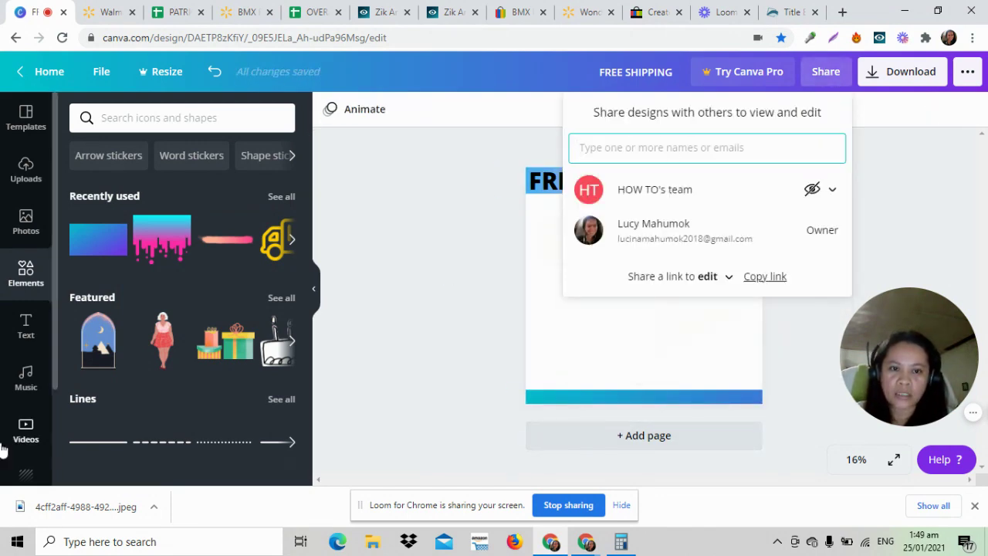
click(926, 194)
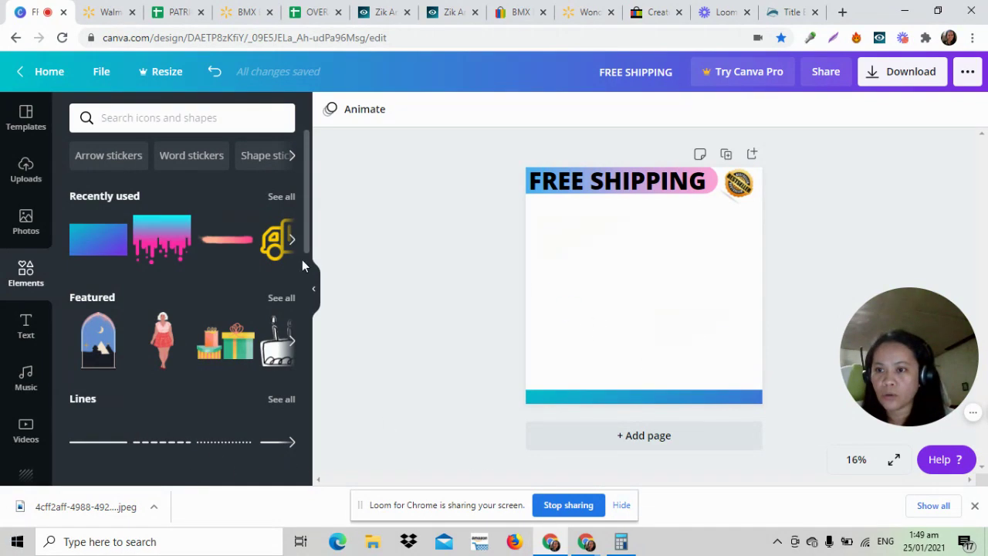
- Upload the saved 4cff2aff pink bike JPEG from the Downloads folder to the Canva uploads
click(23, 171)
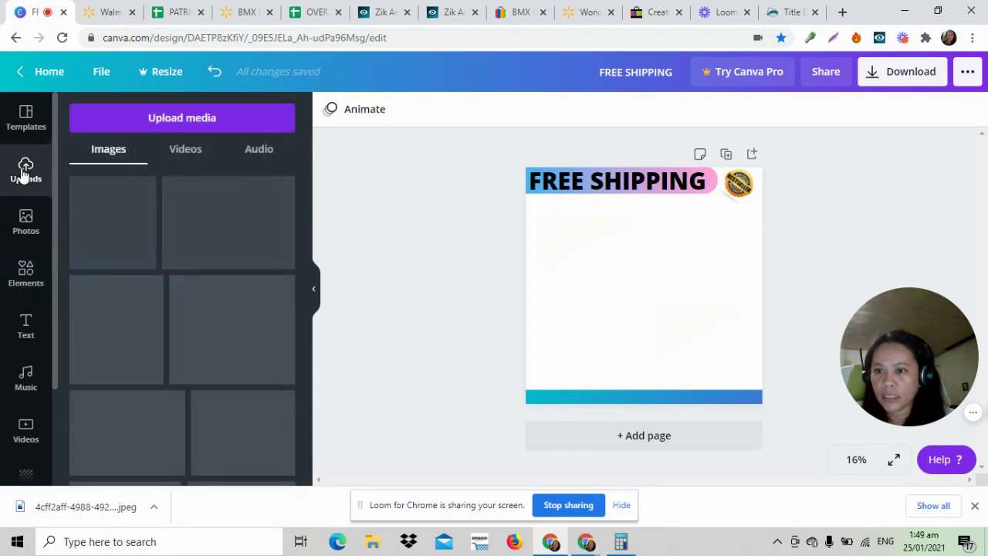
click(174, 120)
click(89, 202)
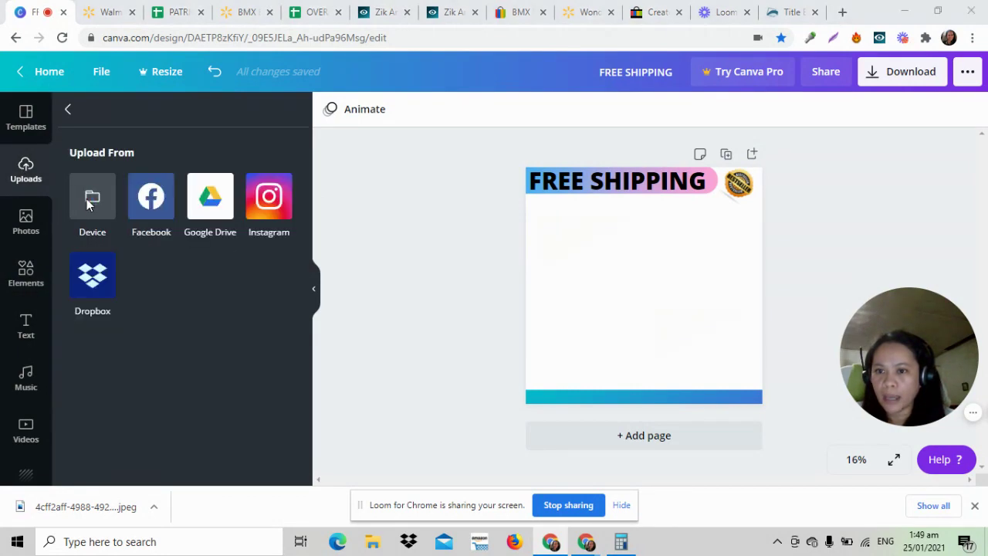
click(370, 233)
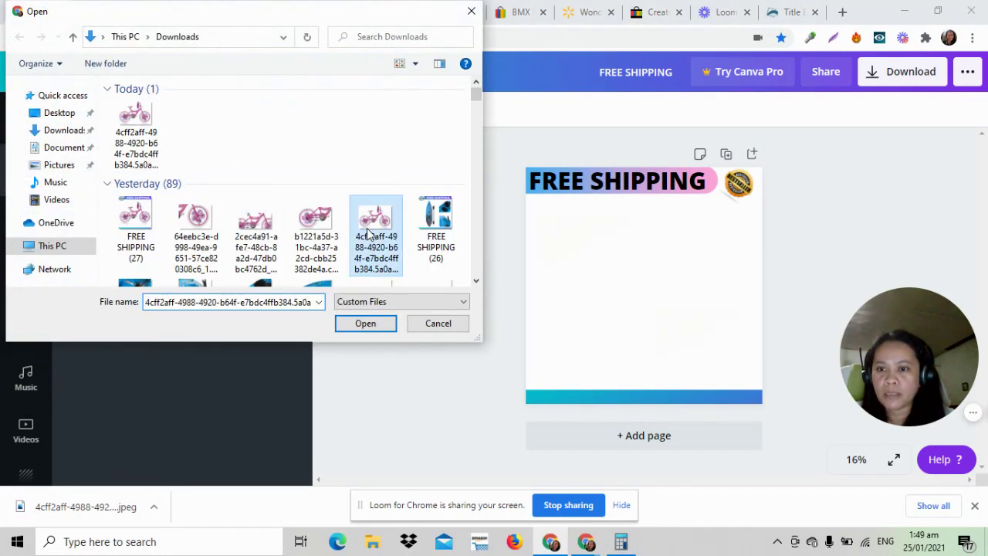
click(377, 328)
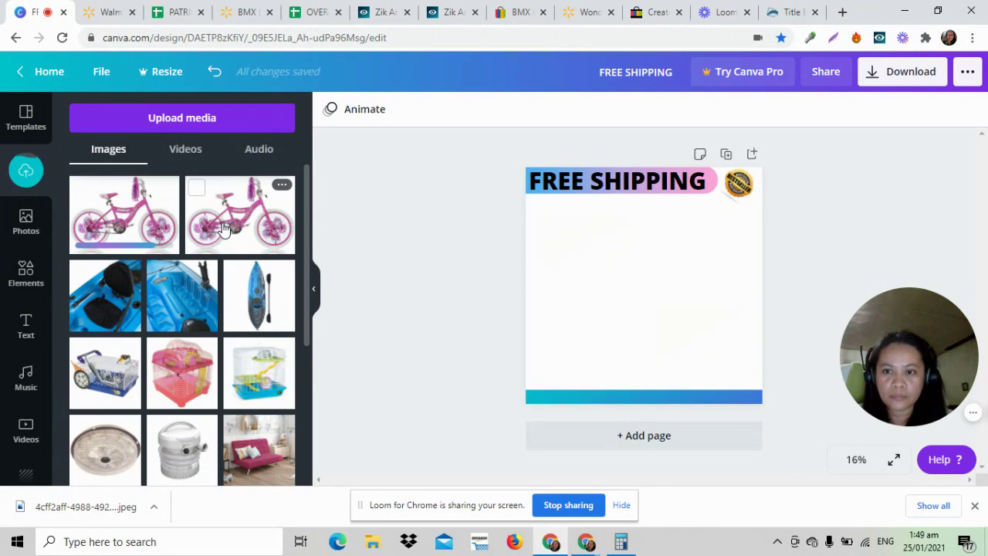
- Place the uploaded pink bike picture on the page and enlarge it to fill nearly the full width between the header and the gradient strip
click(136, 220)
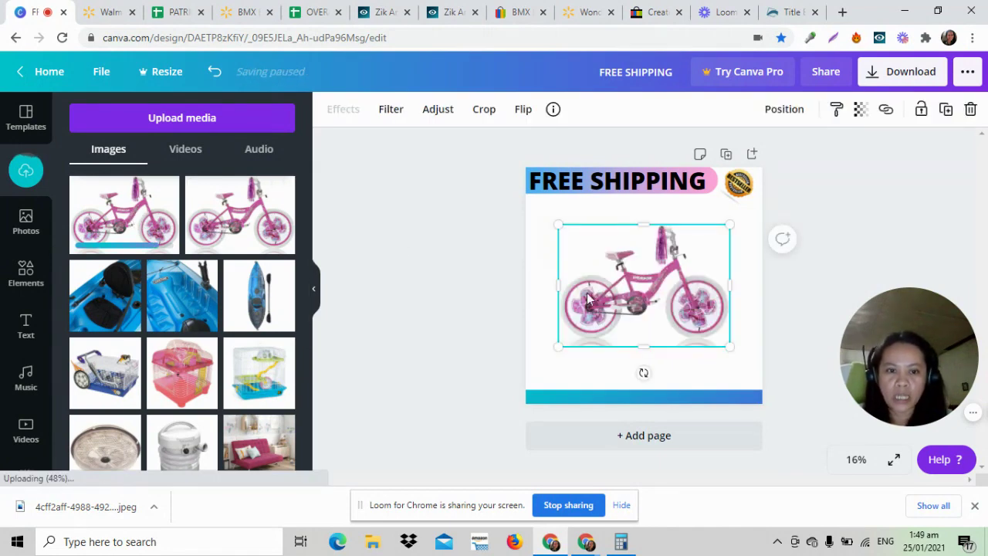
drag(556, 355, 536, 374)
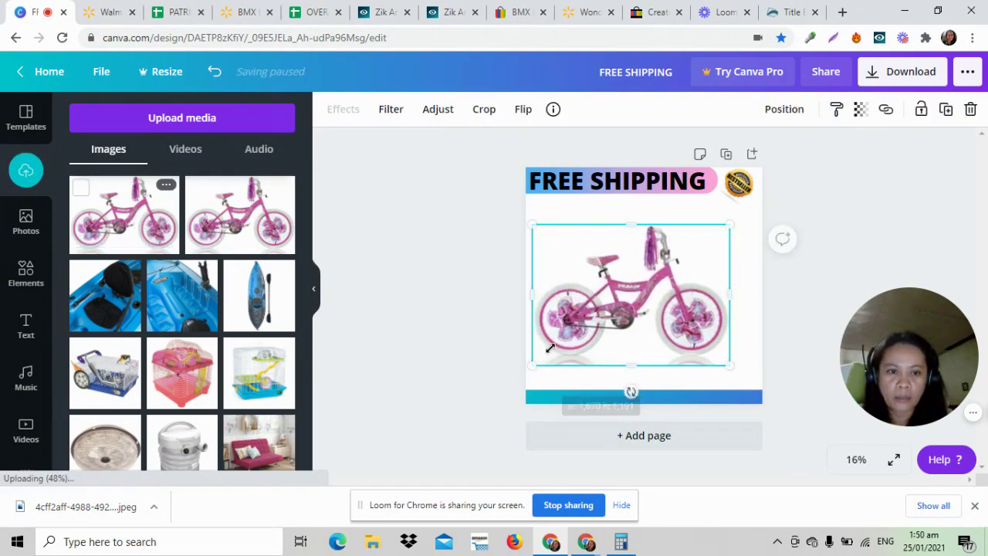
drag(731, 229, 755, 211)
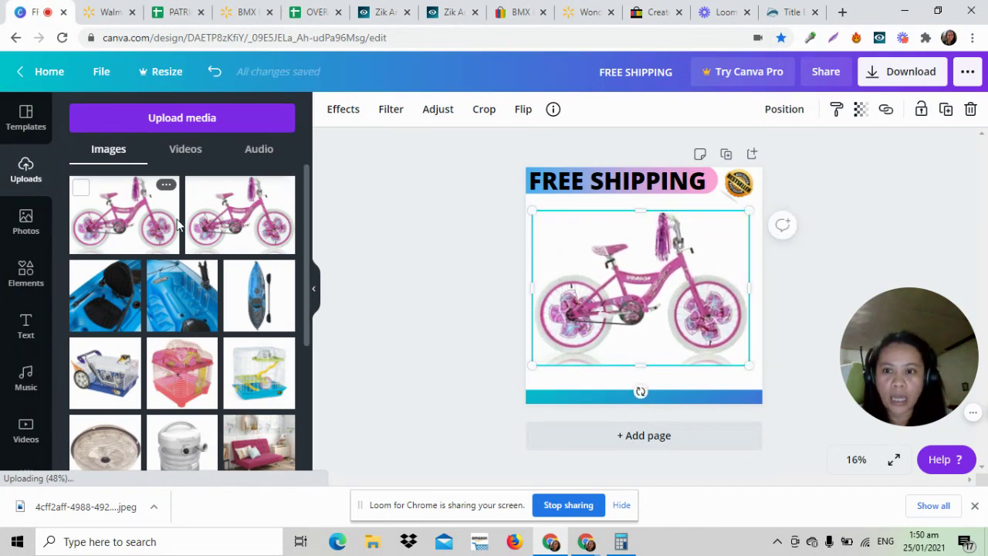
drag(606, 278, 606, 293)
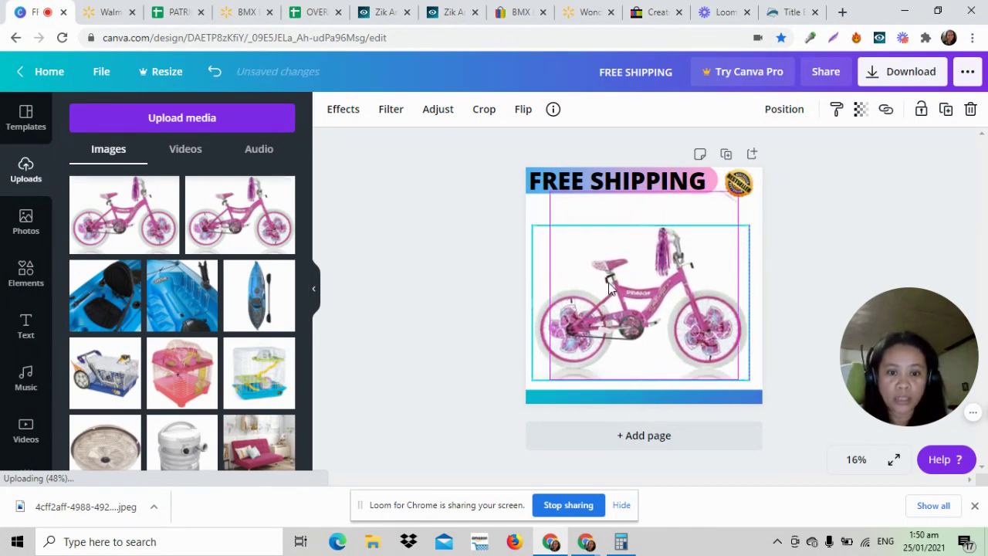
drag(752, 229, 761, 216)
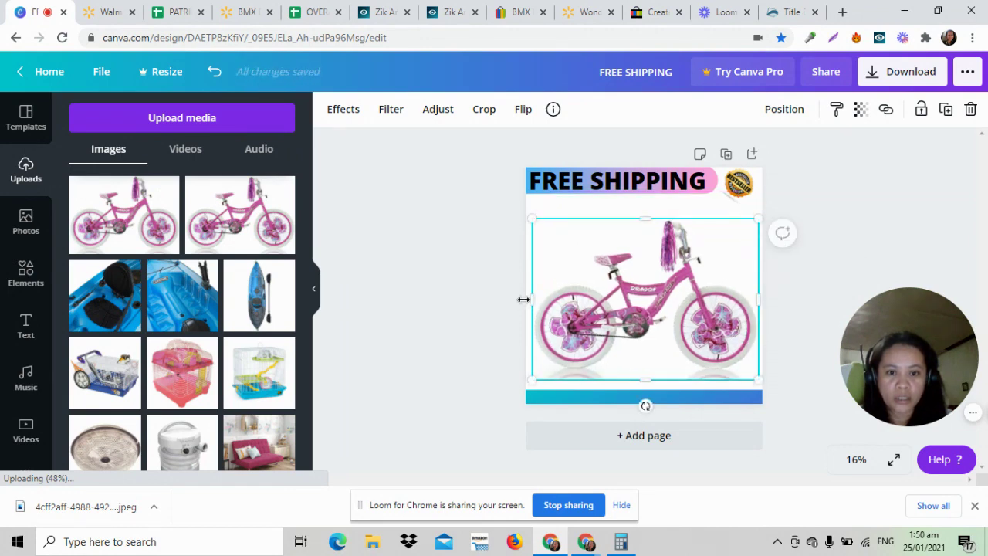
drag(533, 298, 529, 300)
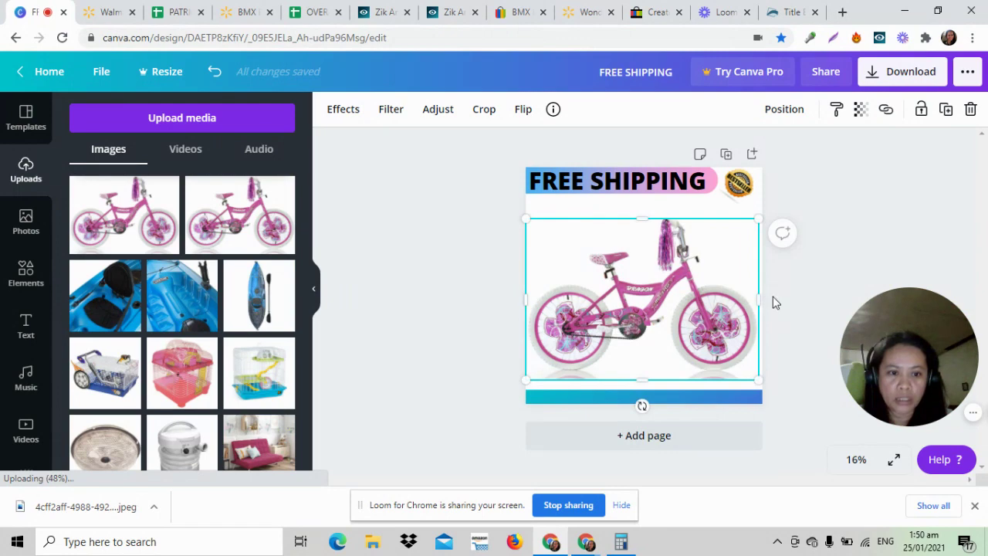
click(815, 290)
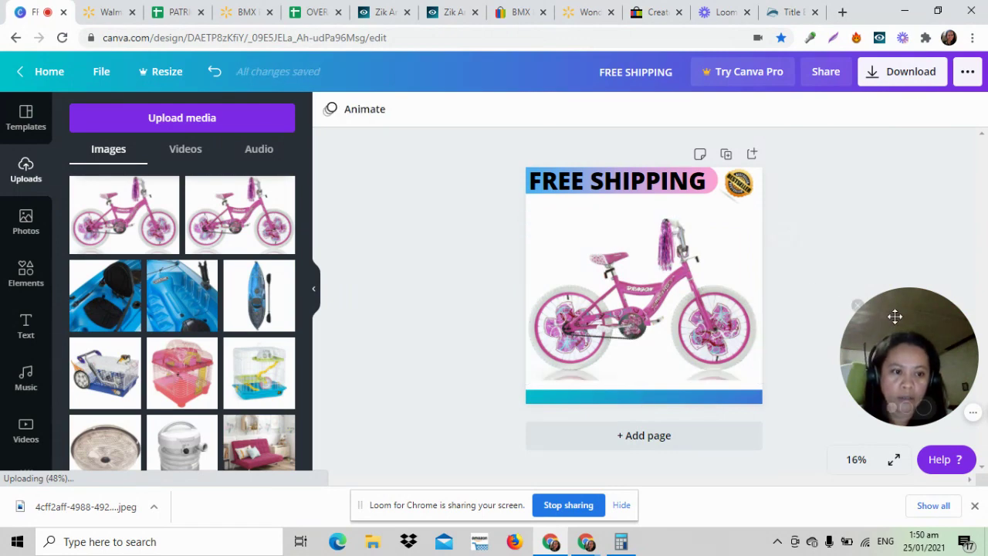
- Download the finished FREE SHIPPING design as a PNG file
drag(895, 316, 77, 378)
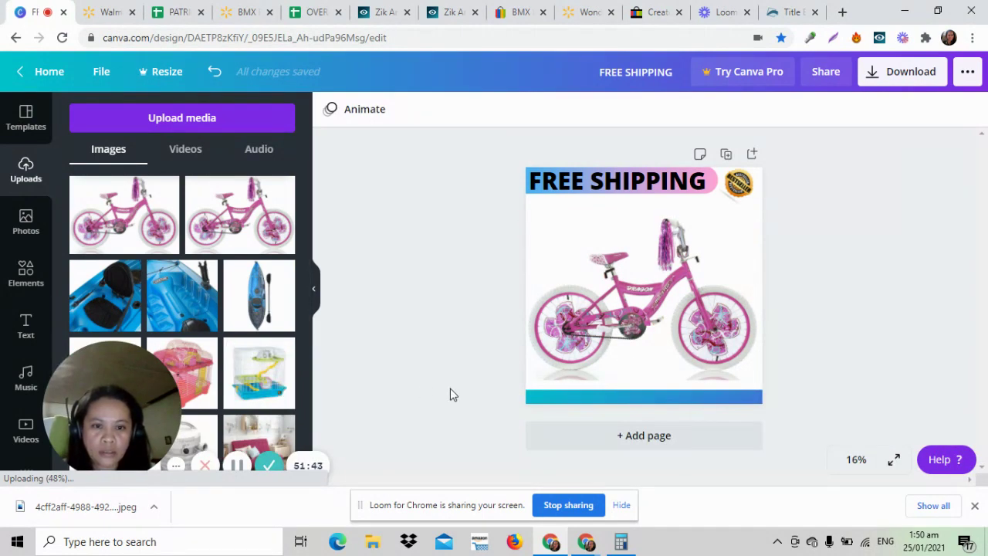
click(871, 77)
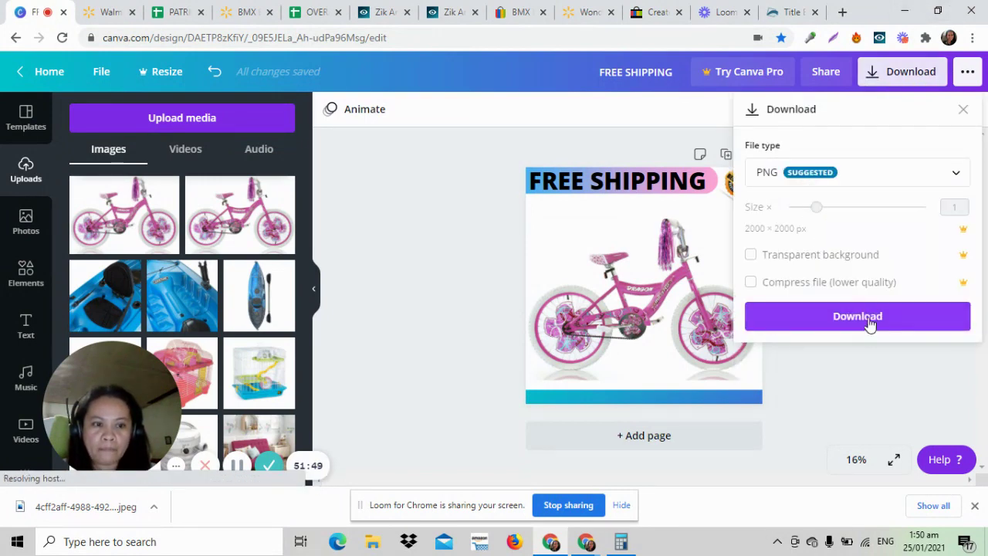
click(870, 320)
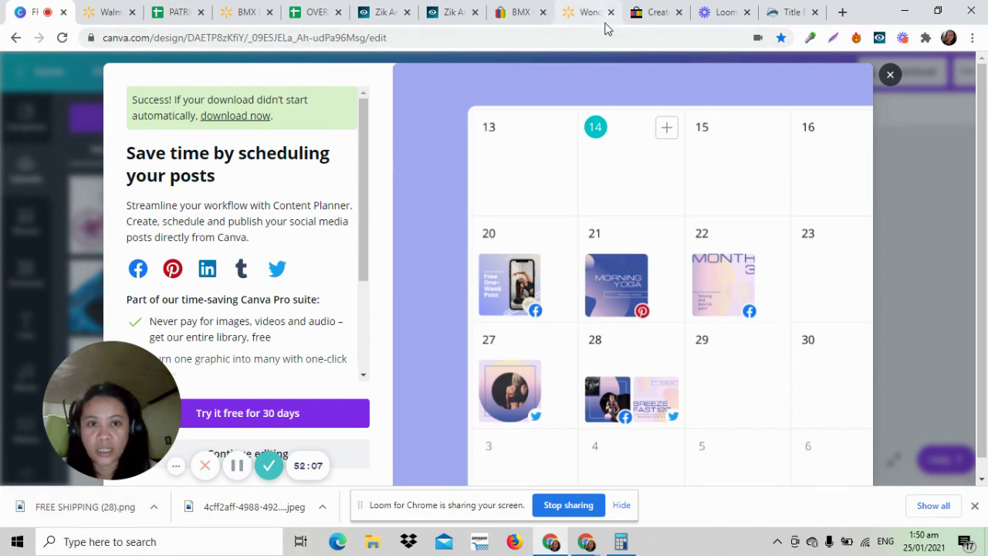
- Switch to the eBay listing and upload FREE SHIPPING (28), today's bike JPEG and yesterday's four plain pink bike pictures from Downloads as its photos
click(637, 14)
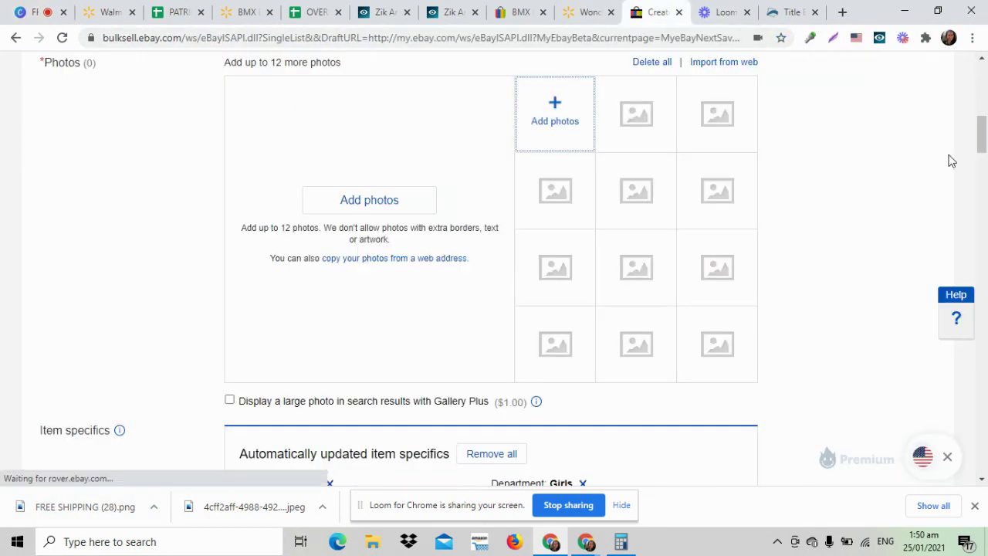
click(525, 135)
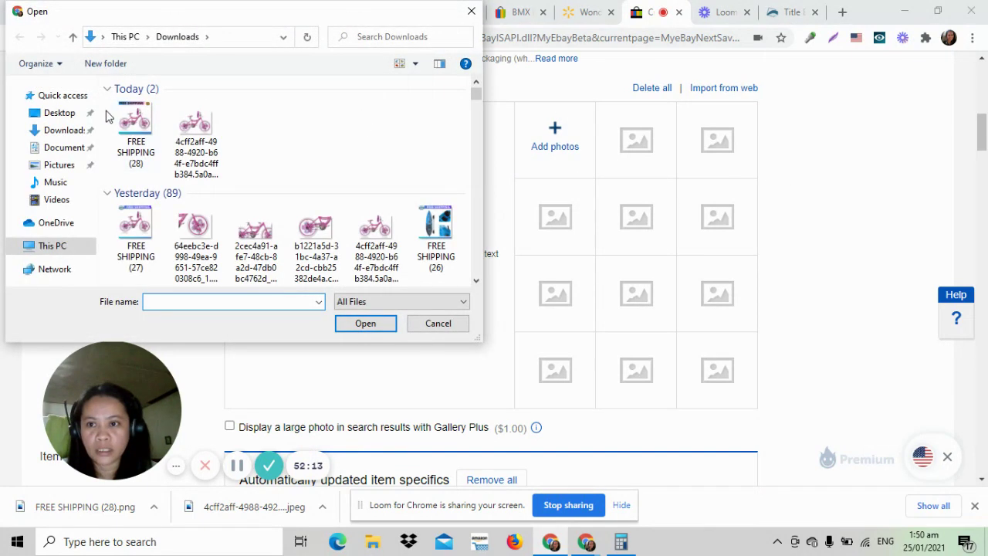
drag(105, 108, 260, 171)
click(366, 324)
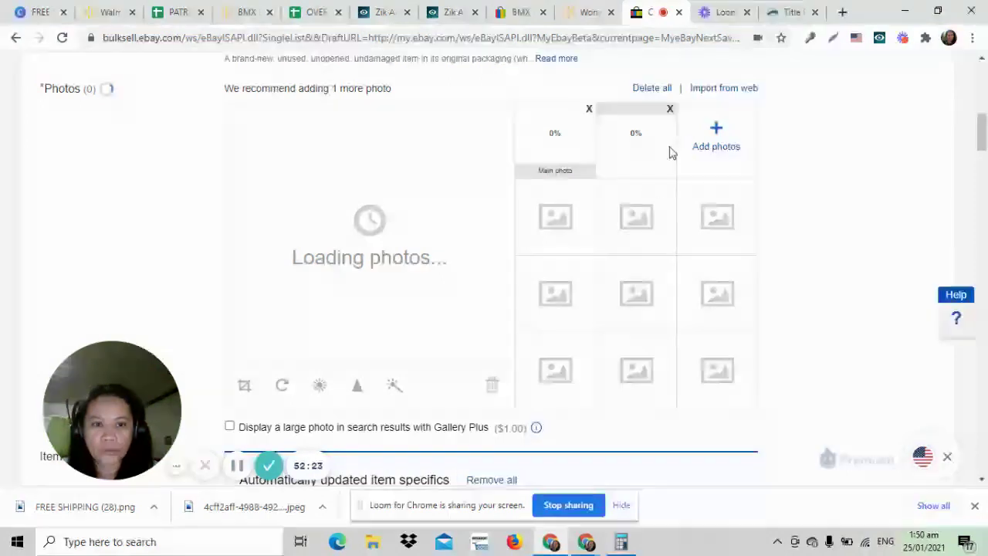
click(716, 133)
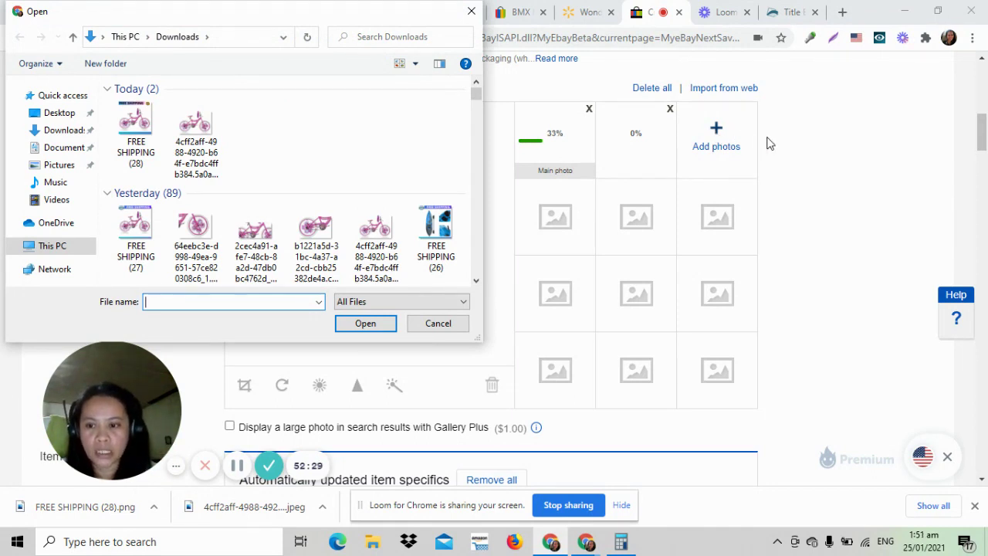
drag(164, 224, 392, 276)
click(384, 323)
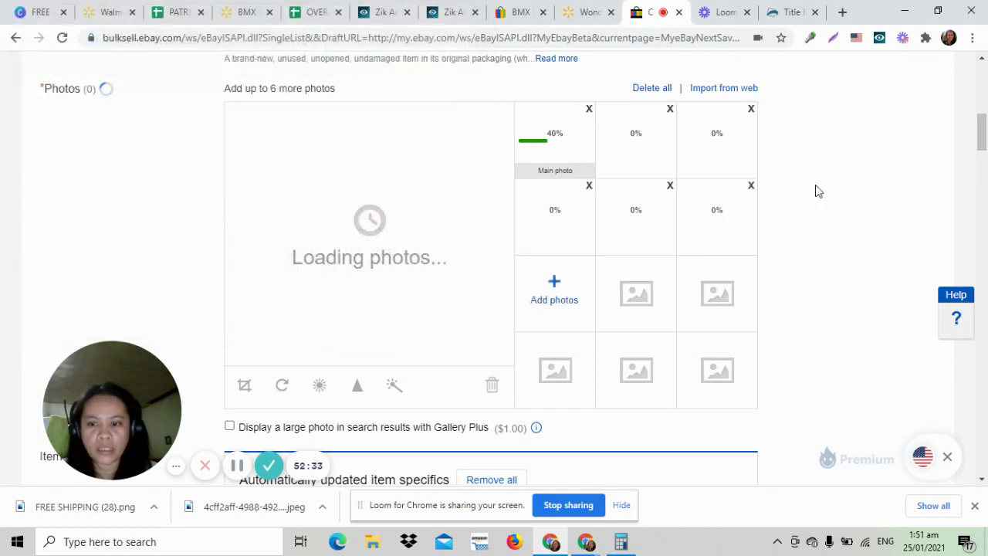
- Copy the brand name Wonder Wheels from the Specifications on the bike's Walmart product page
drag(986, 152, 986, 168)
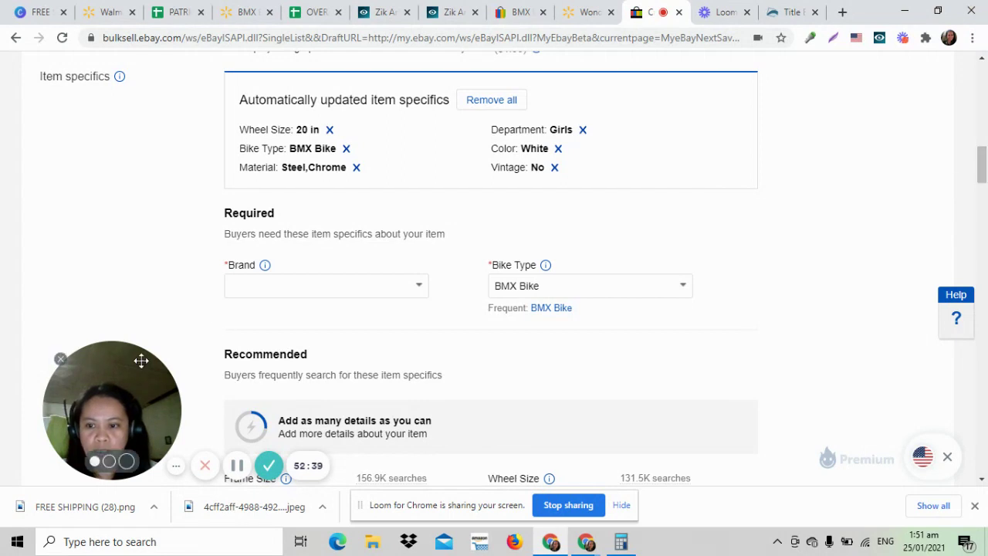
drag(142, 361, 123, 283)
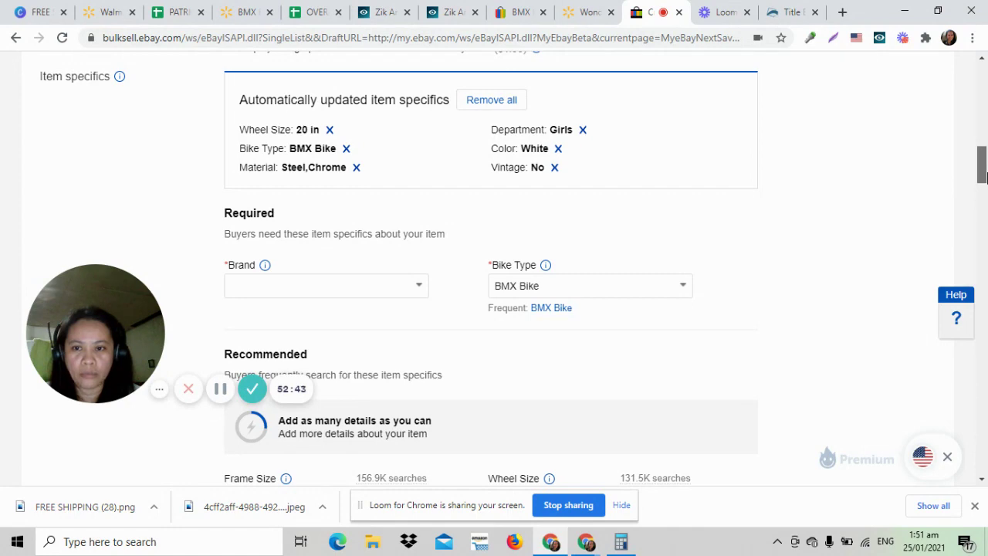
scroll(982, 176, down, 1)
click(581, 15)
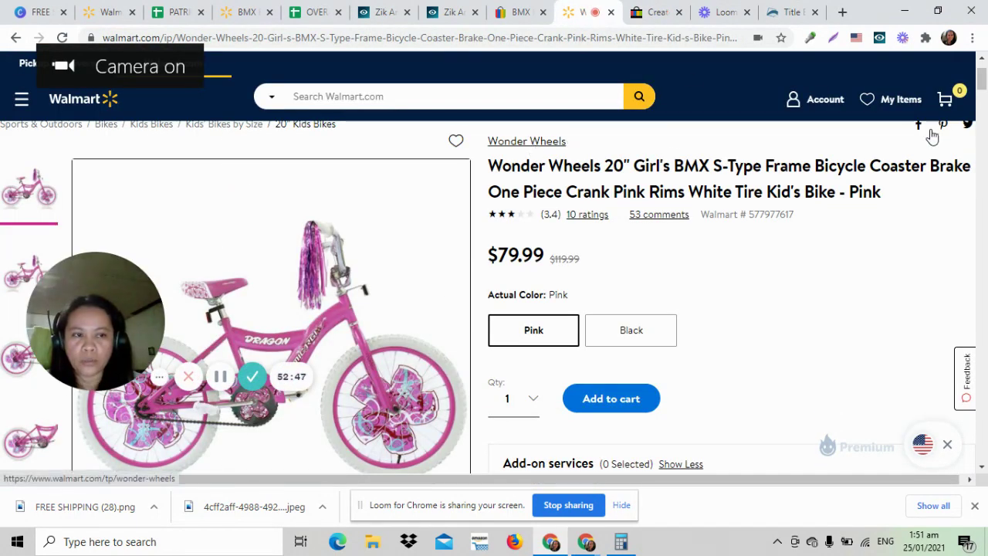
drag(983, 77, 982, 202)
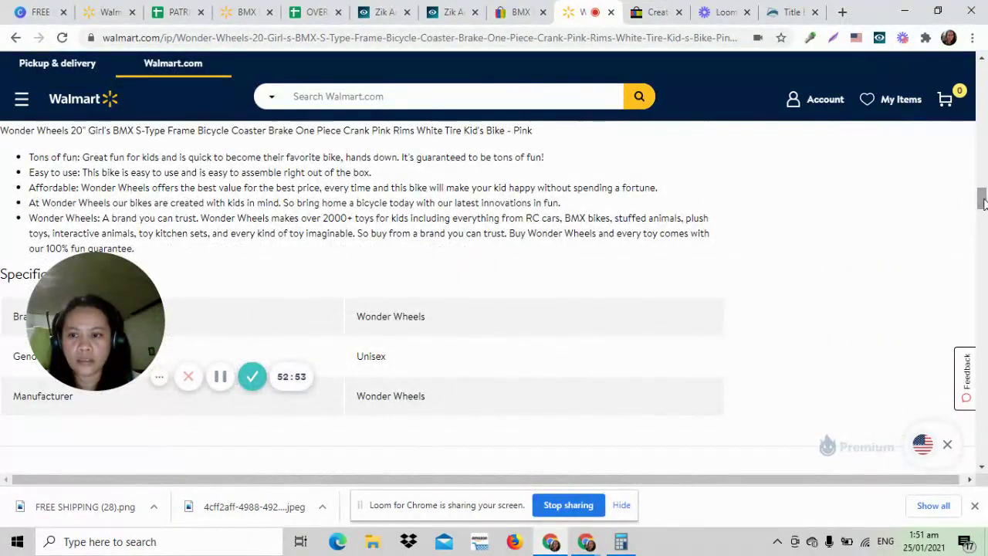
drag(108, 294, 886, 185)
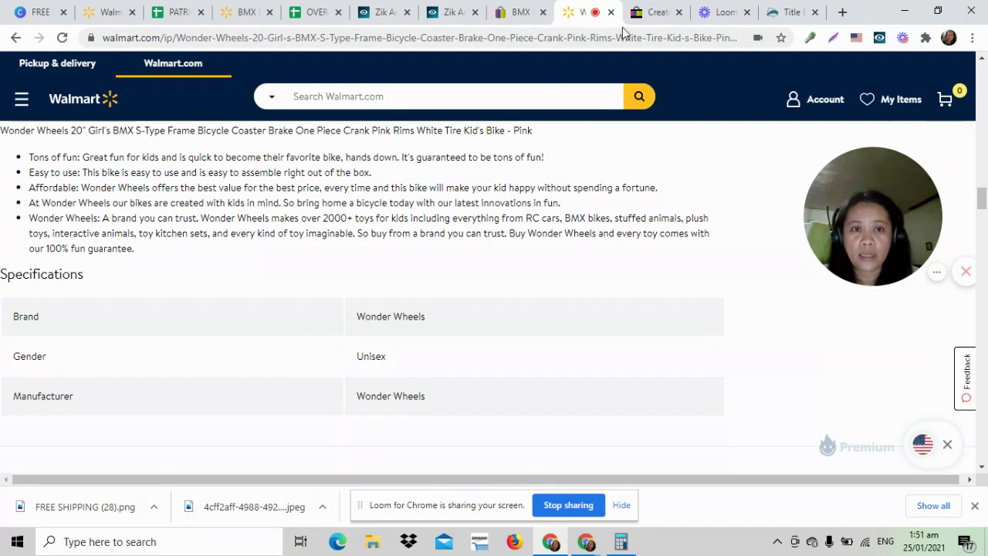
triple_click(394, 315)
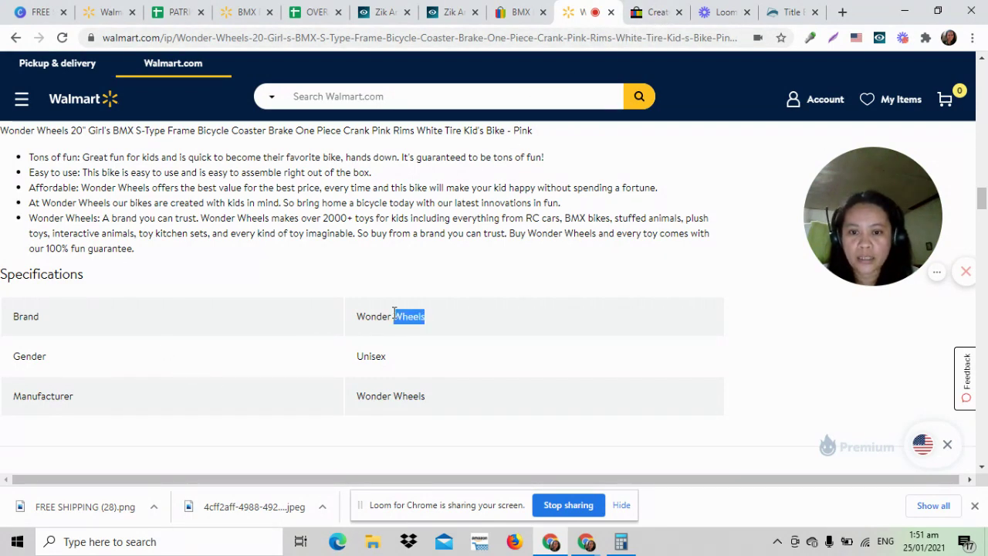
right_click(396, 315)
click(402, 323)
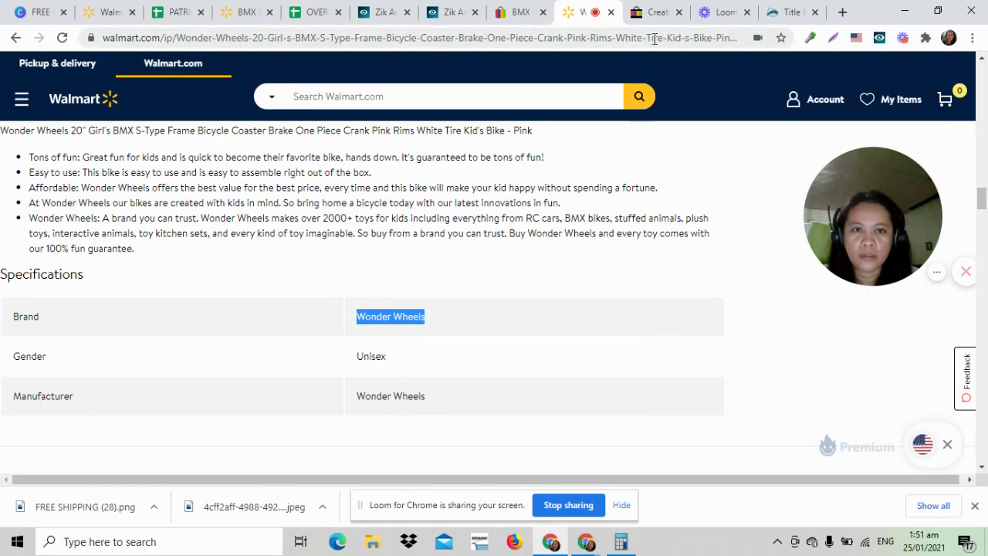
- Return to the eBay listing, paste Wonder Wheels as the Brand and choose BMX Bike as the Bike Type
click(652, 12)
right_click(281, 211)
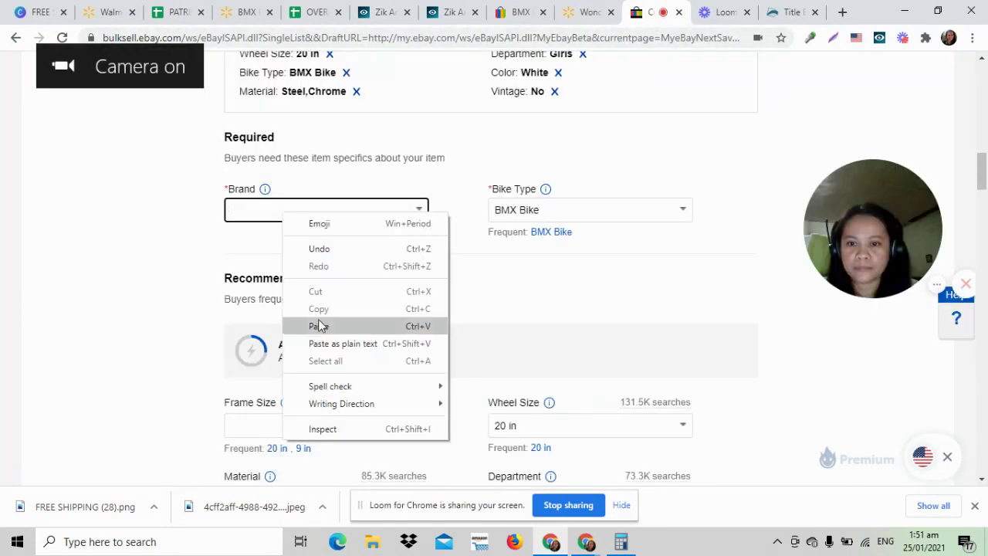
click(320, 326)
click(557, 234)
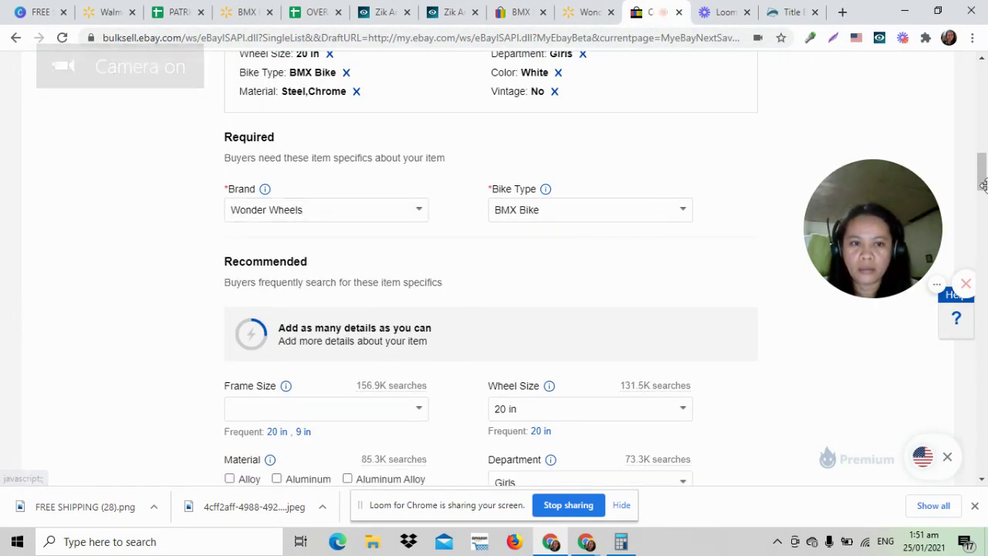
- Set the bike's Number of Speeds to 1 Speed and its Color to Pink in the recommended item specifics
drag(983, 175, 983, 193)
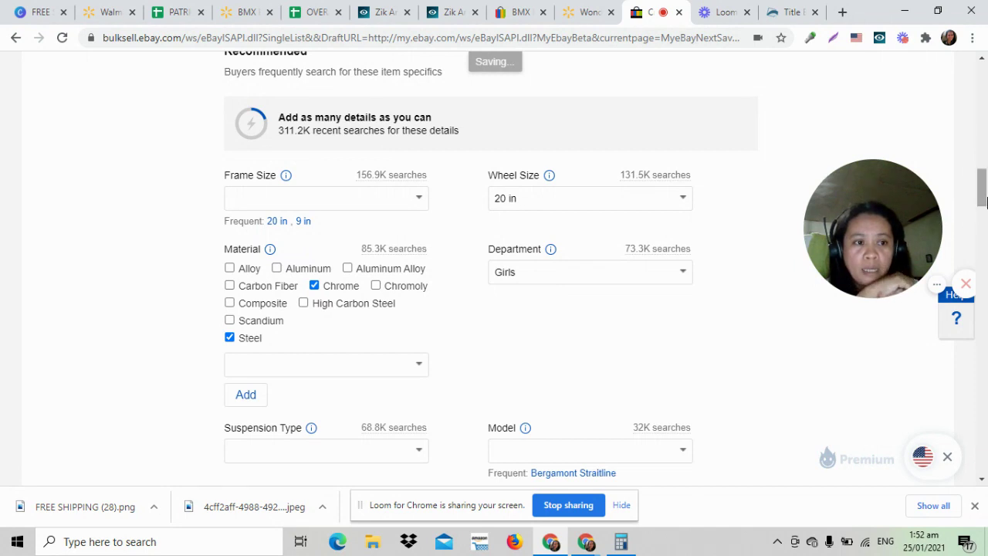
drag(983, 193, 984, 223)
click(549, 224)
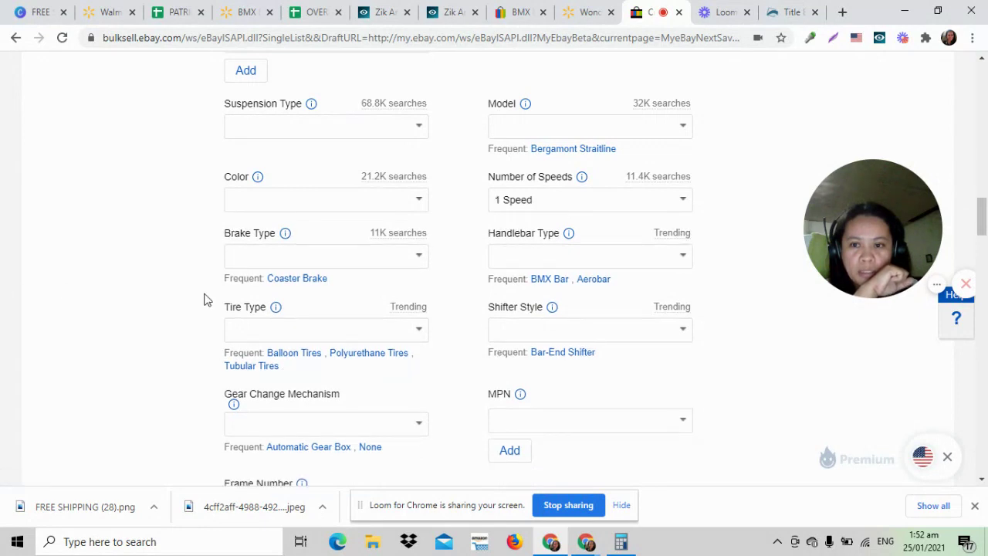
click(281, 202)
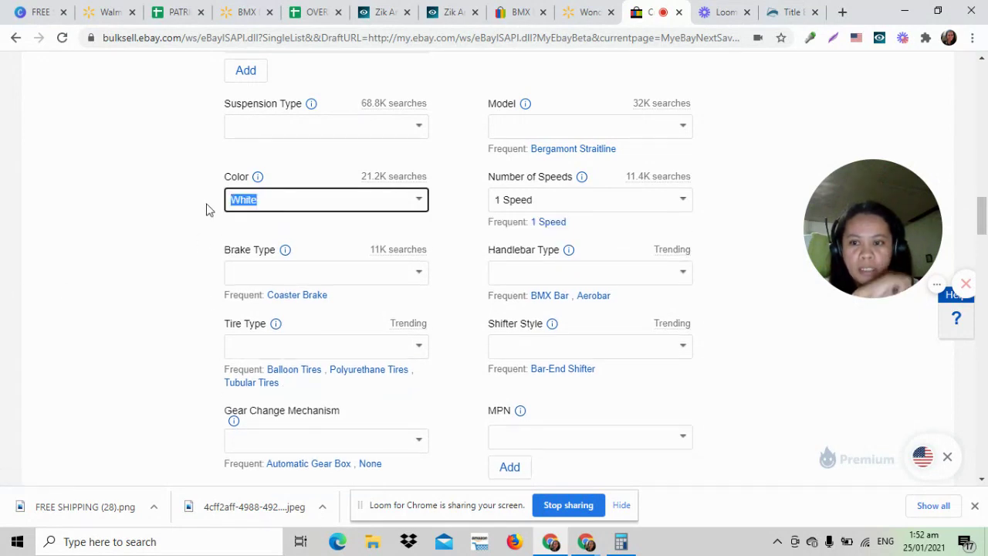
key(Caps_Lock)
text(Pink)
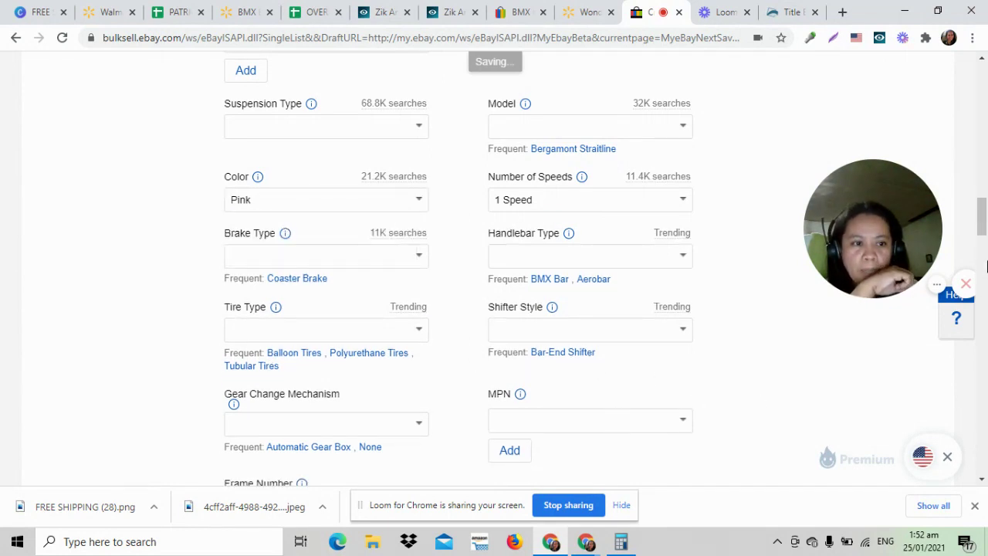
- Show the additional item specifics and set Country/Region of Manufacture to United States
scroll(231, 283, down, 2)
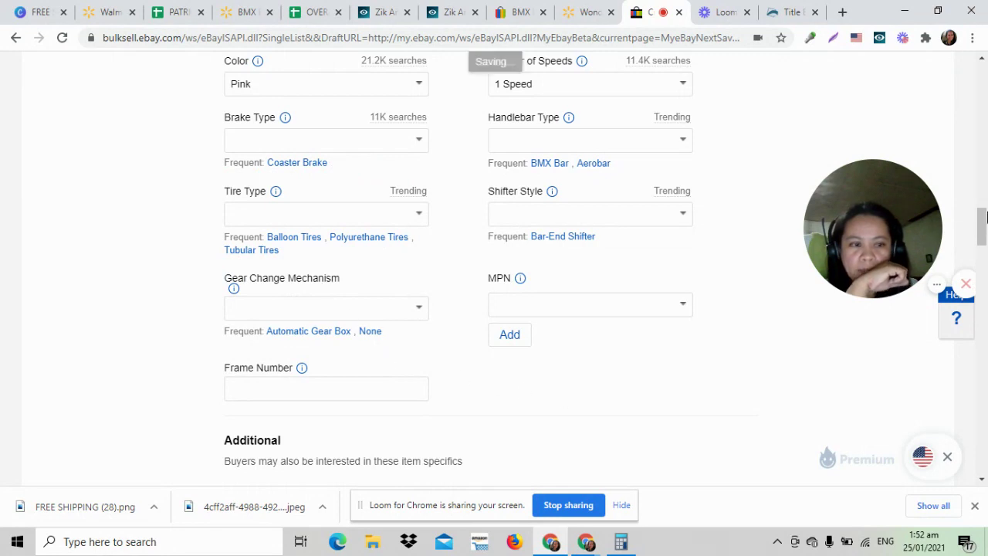
scroll(301, 278, down, 5)
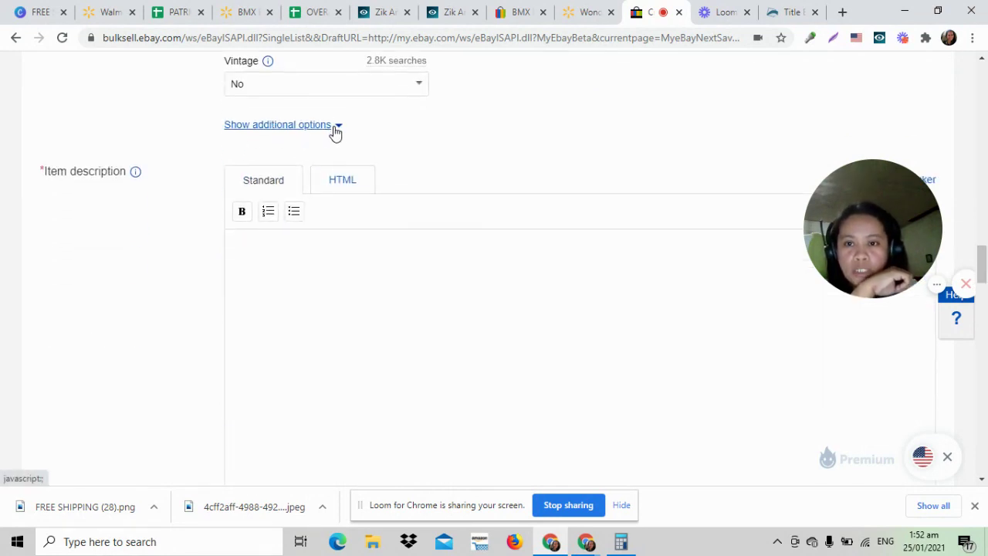
click(336, 128)
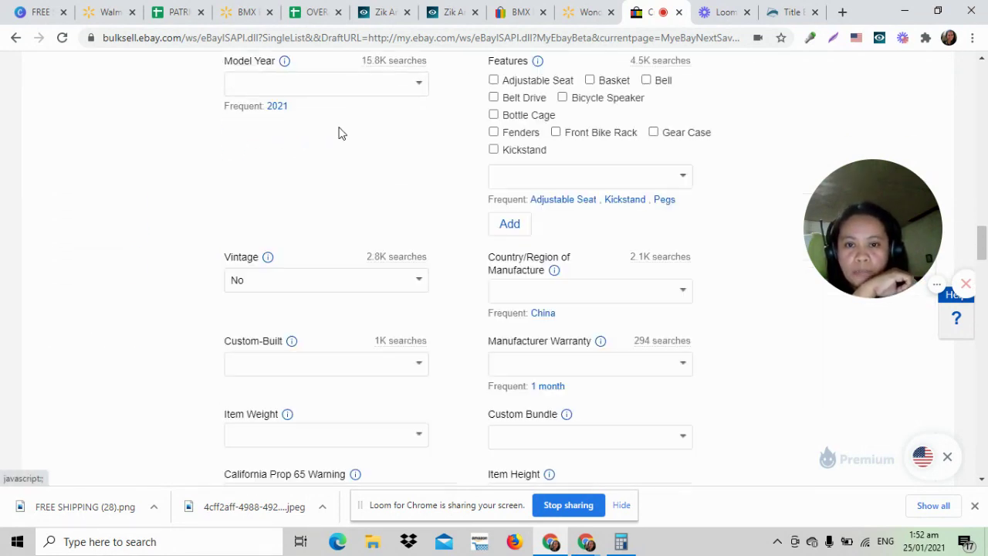
click(684, 291)
scroll(673, 432, down, 20)
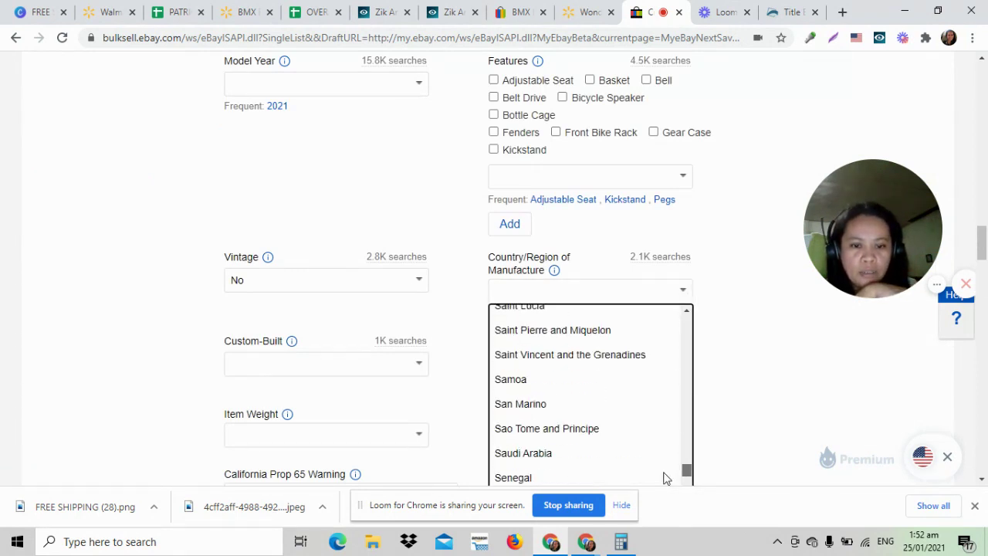
scroll(653, 453, down, 3)
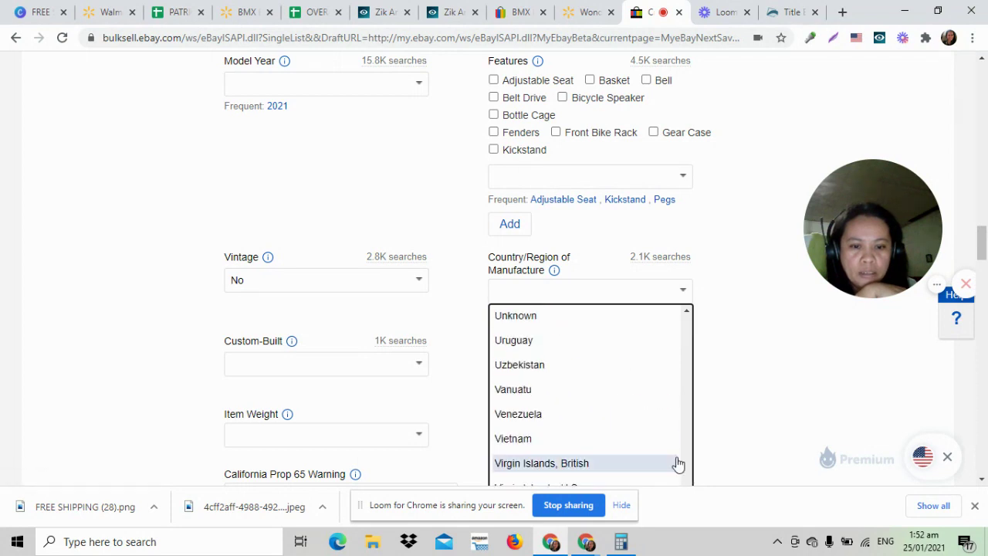
scroll(579, 363, up, 8)
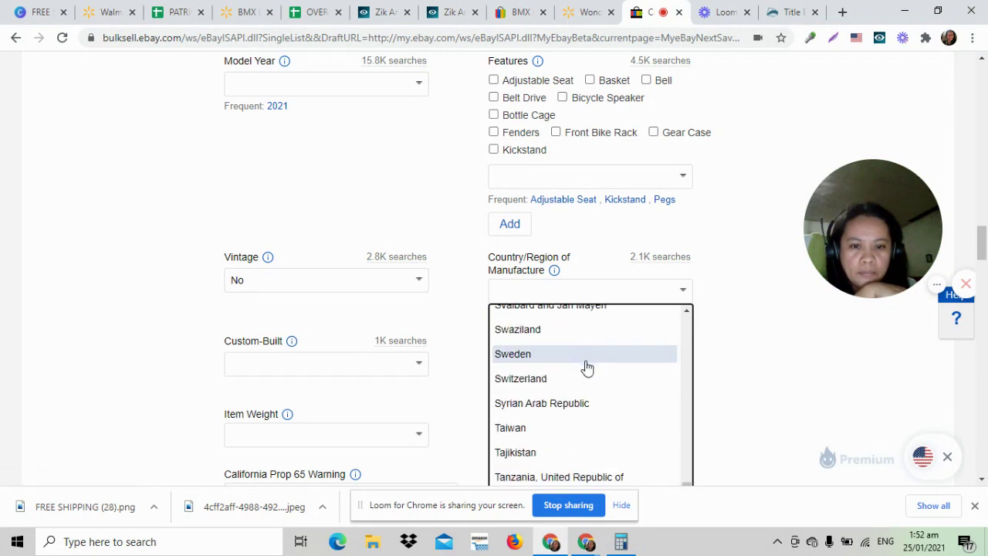
mouse_move(689, 489)
mouse_down()
mouse_move(691, 440)
mouse_move(686, 482)
mouse_move(684, 473)
mouse_up()
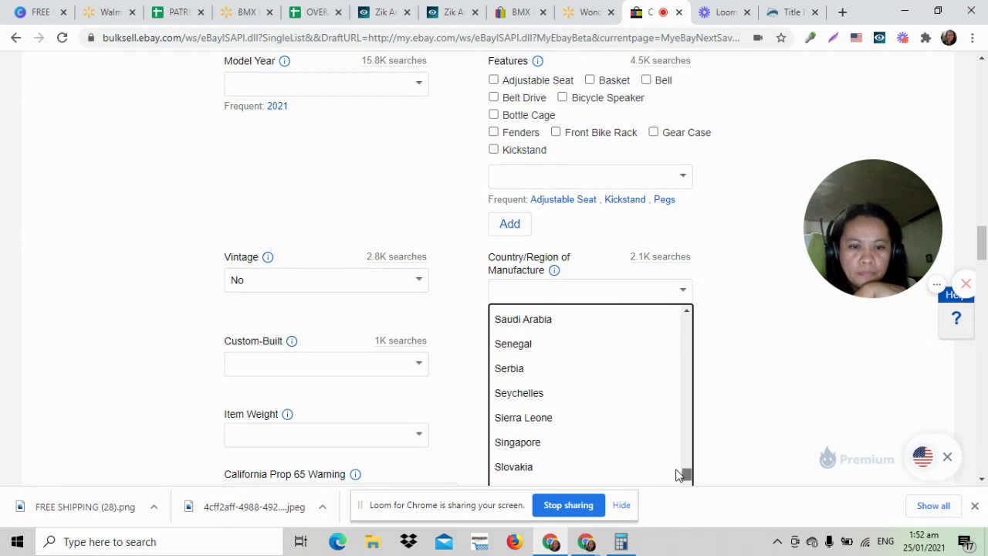
click(975, 506)
scroll(742, 348, down, 3)
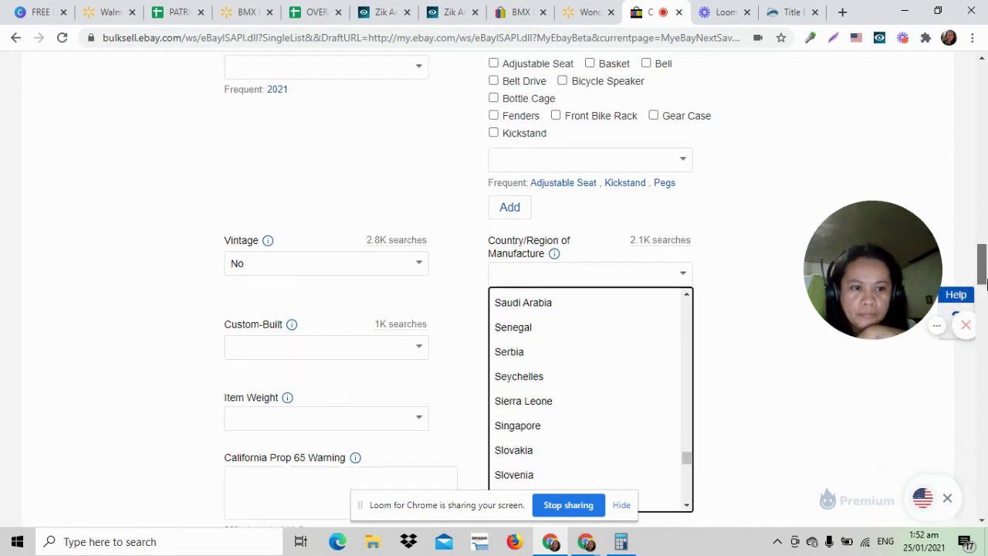
drag(680, 264, 678, 279)
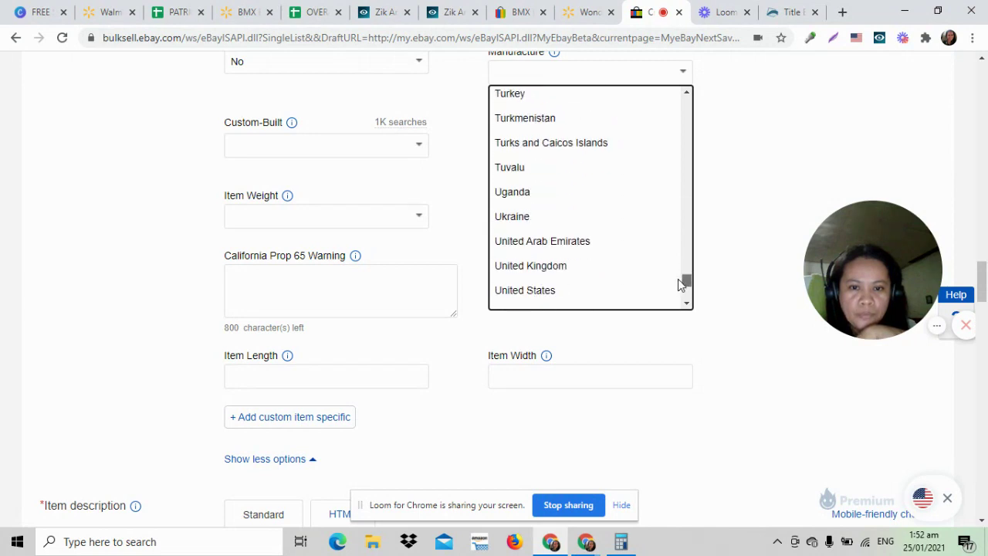
click(559, 296)
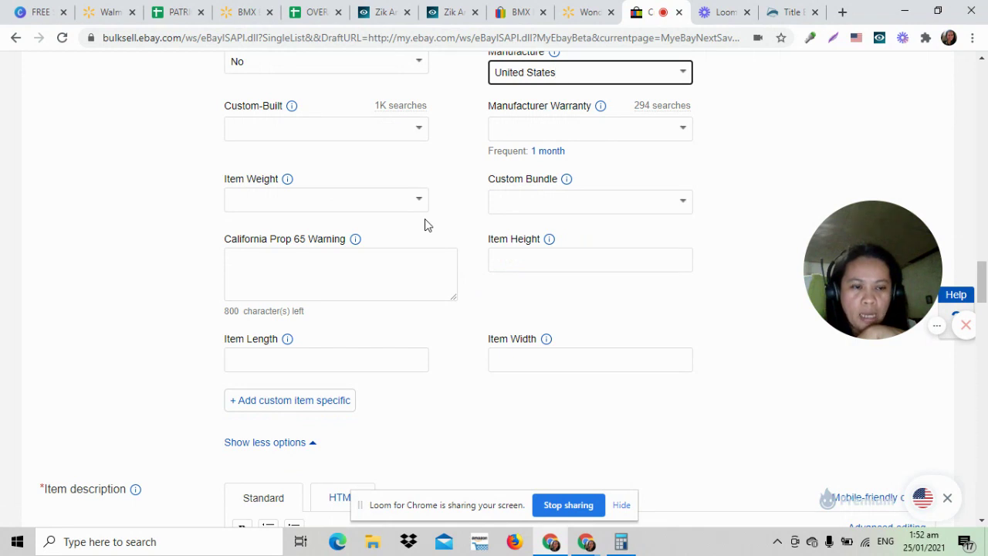
- Check the bike's Walmart page and the similar eBay listing, and set Custom Bundle to No in the draft's item specifics
click(584, 12)
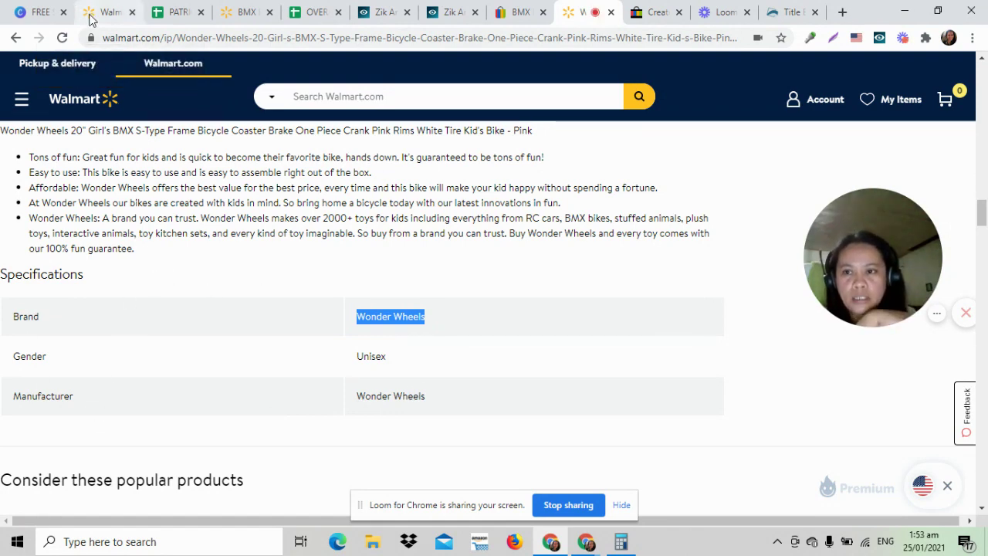
click(513, 12)
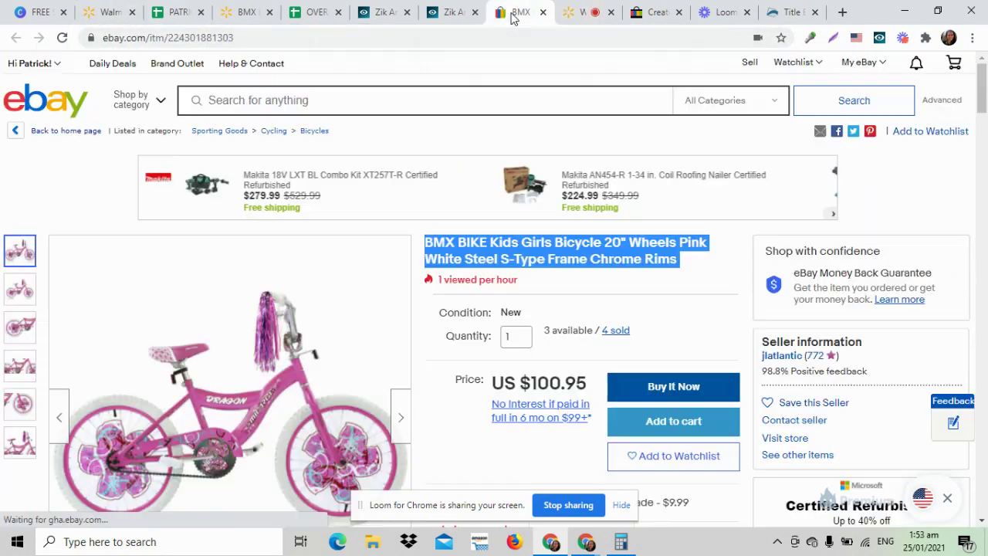
click(651, 12)
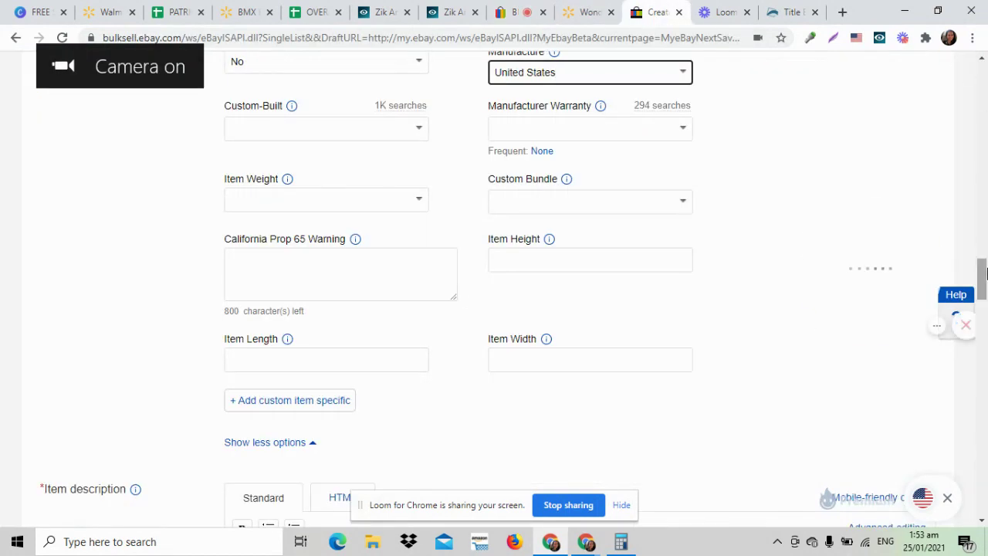
drag(983, 277, 985, 284)
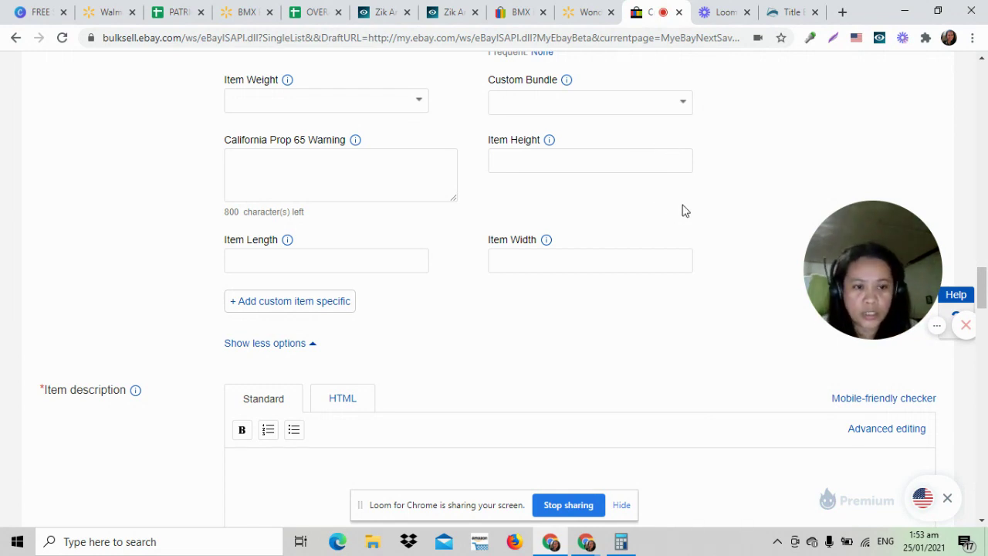
click(686, 108)
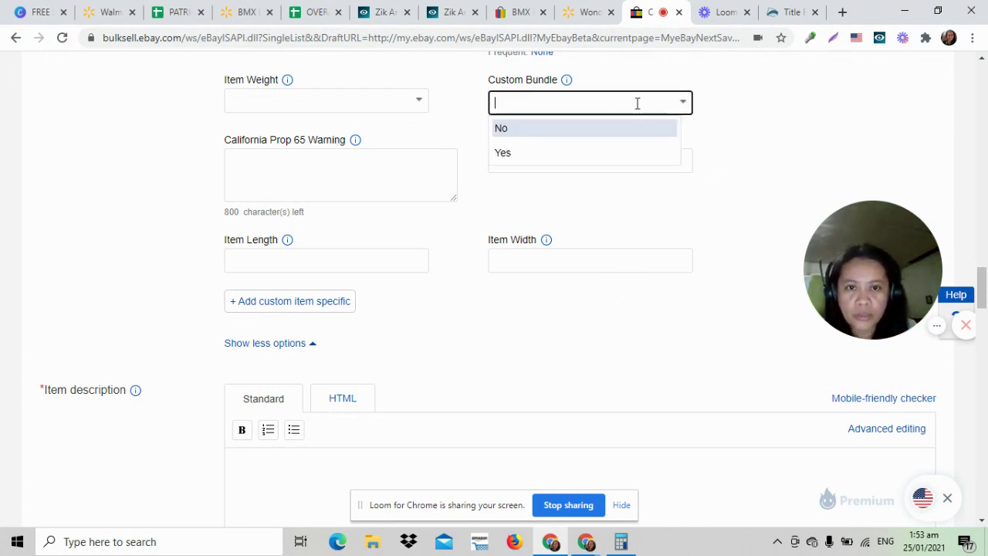
click(591, 131)
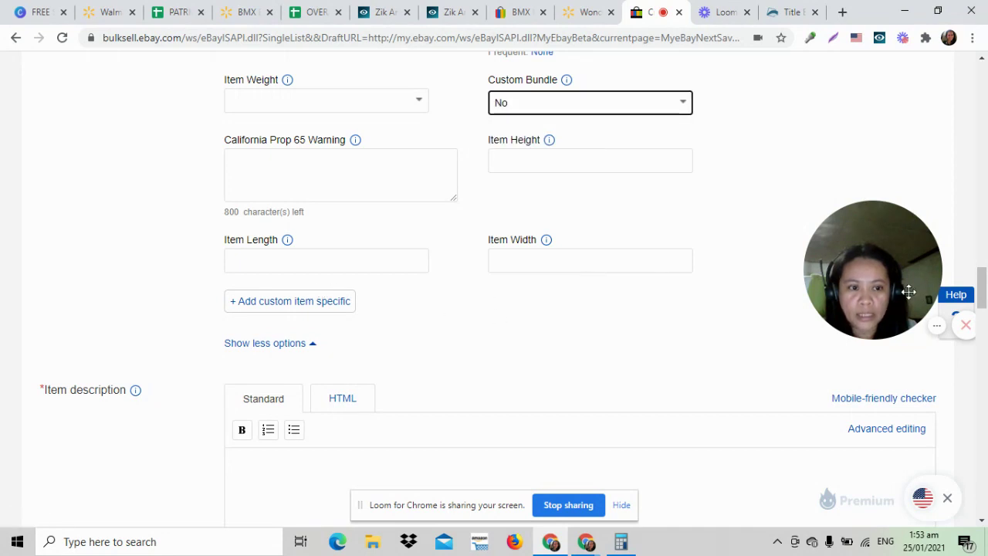
- Copy the full listing title from the Title field at the start of the listing form
mouse_move(983, 293)
mouse_down()
mouse_move(983, 230)
mouse_move(983, 324)
mouse_move(985, 312)
mouse_up()
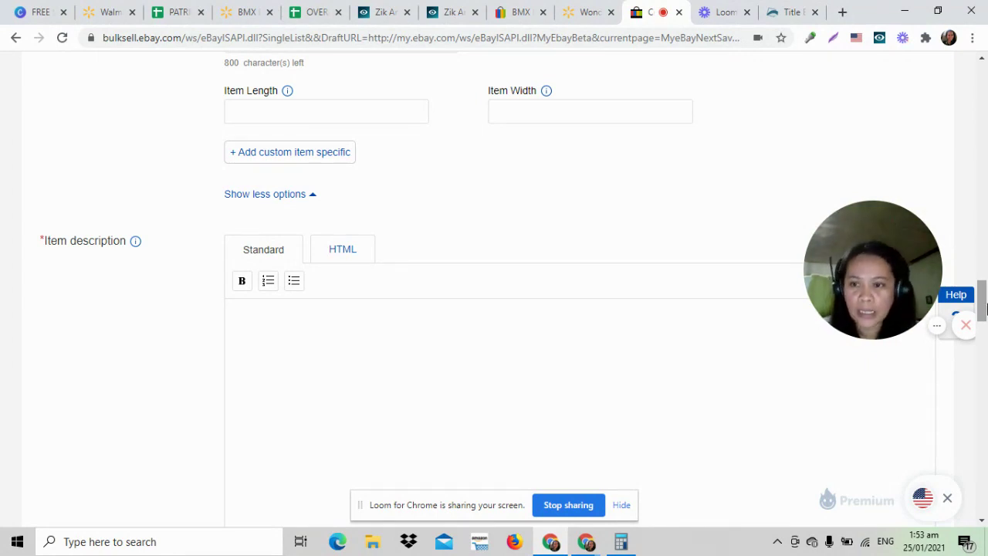
drag(984, 304, 985, 73)
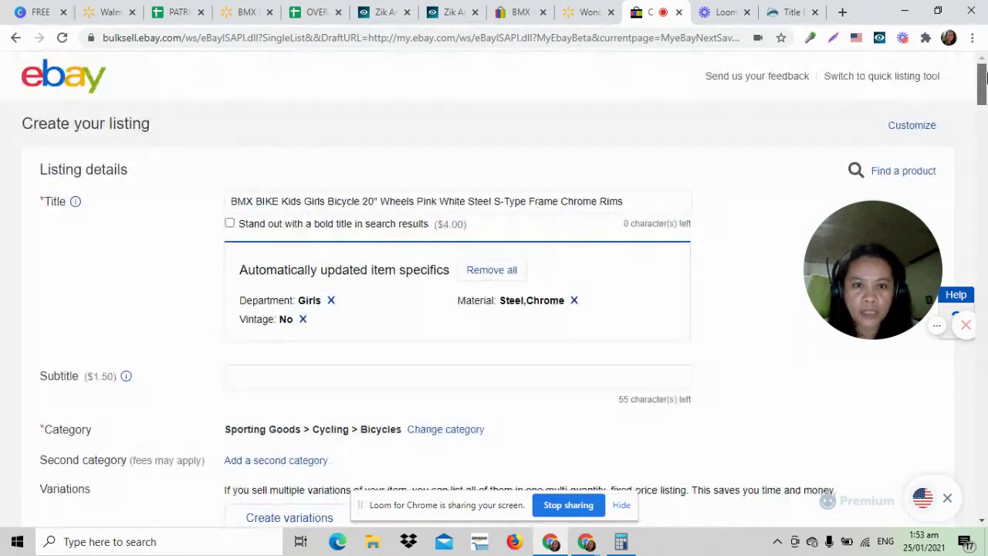
double_click(479, 201)
triple_click(478, 201)
right_click(476, 199)
click(556, 254)
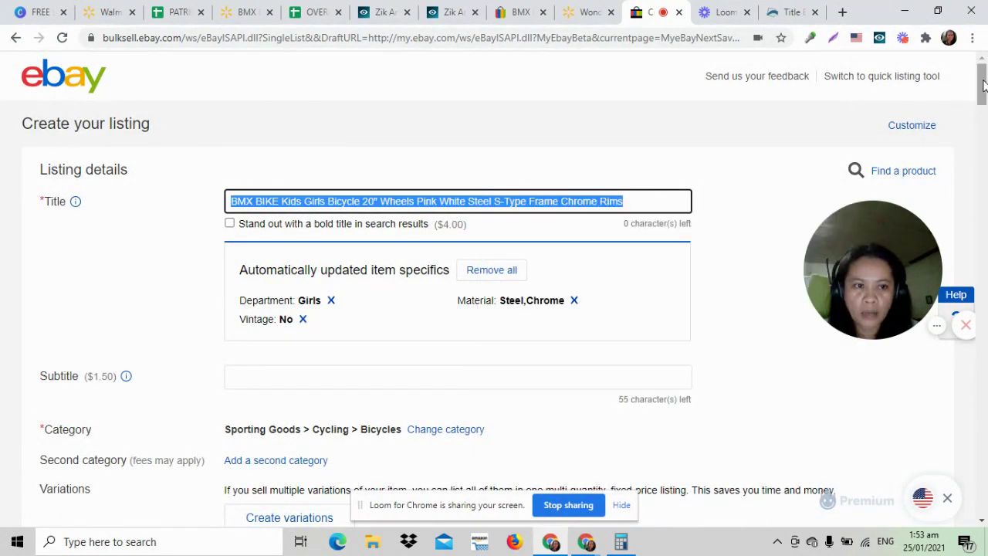
- Turn on advanced editing for the item description, paste the copied title into it and add blank space above it
drag(985, 91, 986, 309)
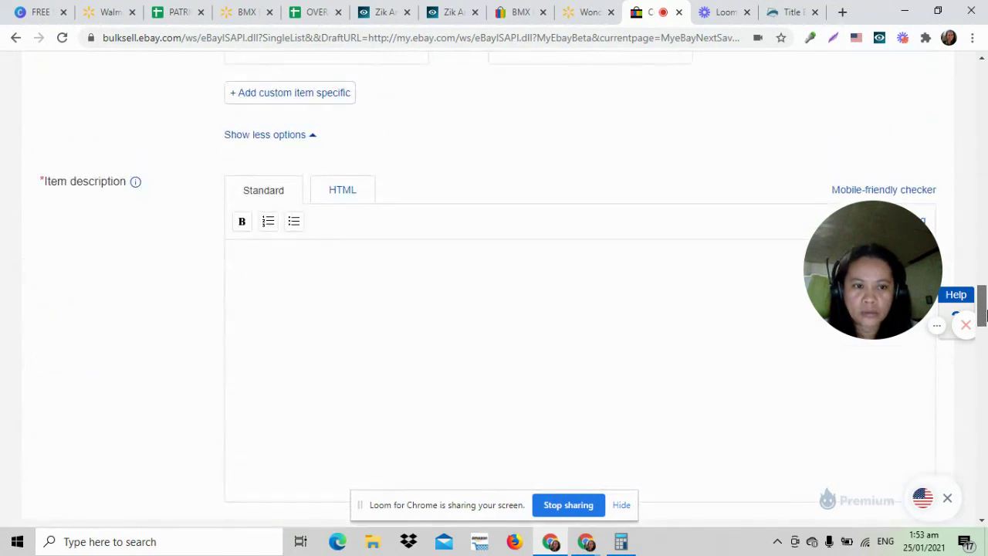
drag(880, 274, 832, 131)
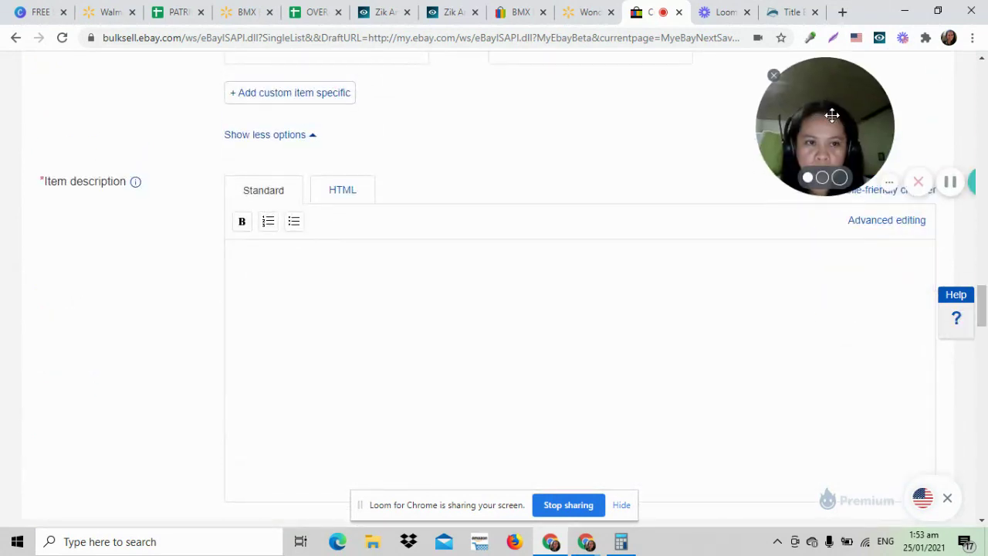
click(885, 221)
click(561, 304)
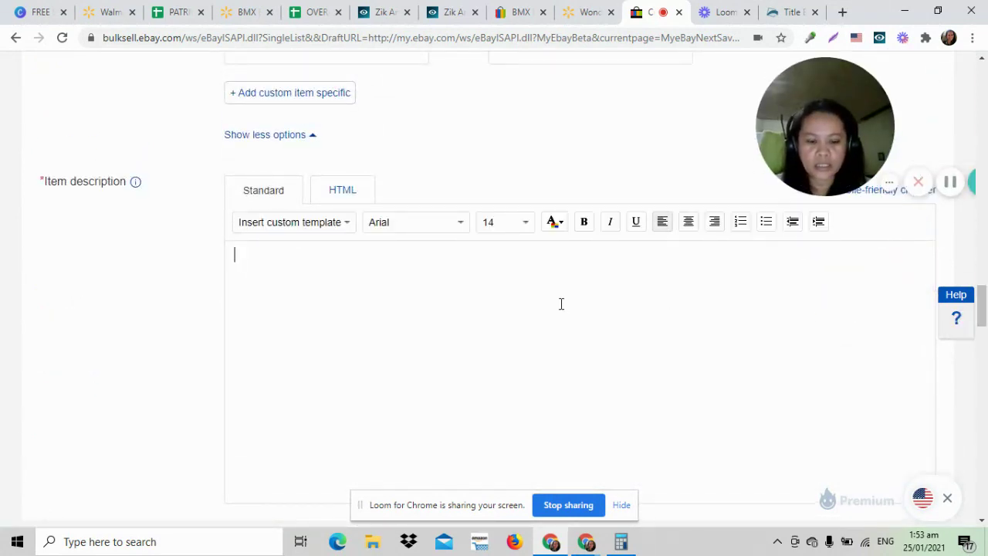
key(ctrl+v)
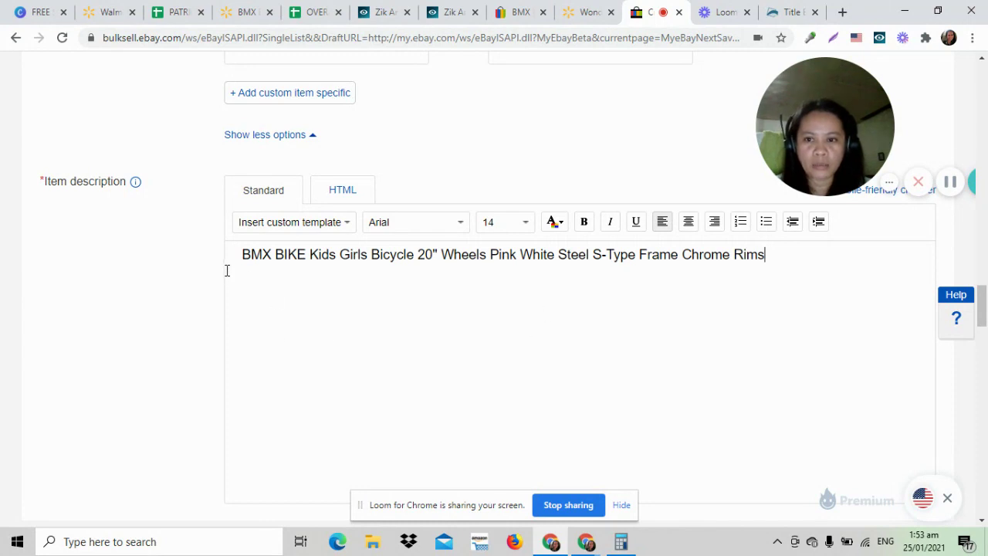
key(Return)
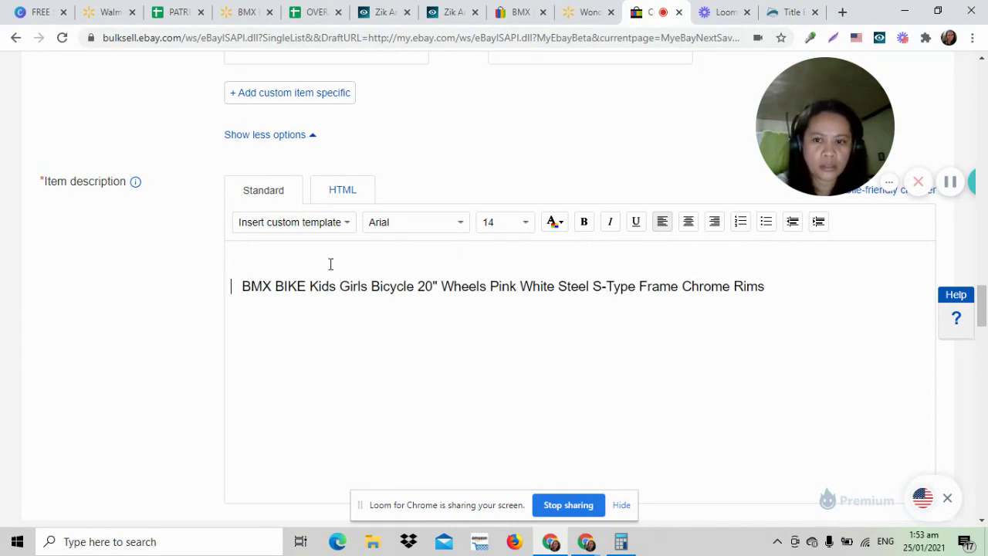
- Format the pasted title in the item description as centered, bold text at size 18
triple_click(422, 283)
click(688, 224)
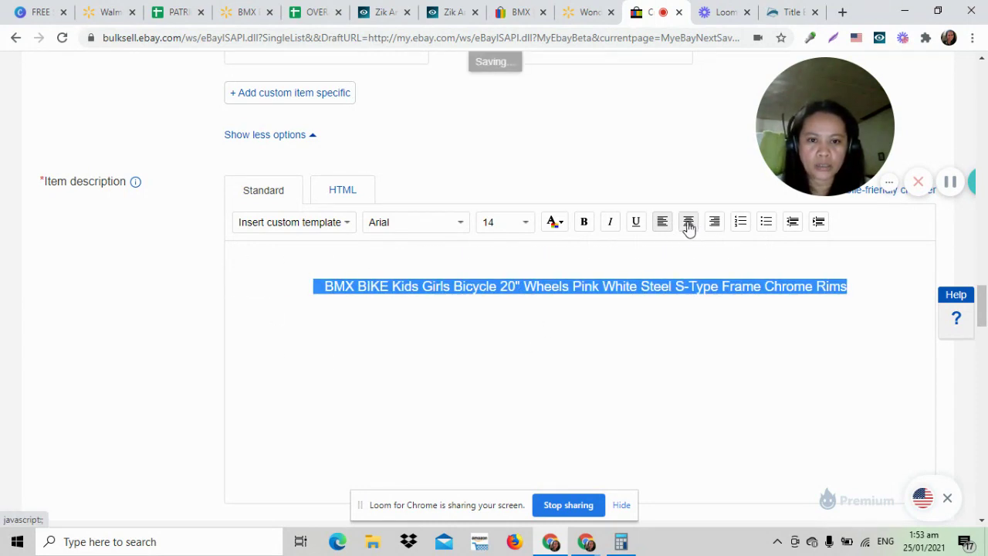
click(585, 223)
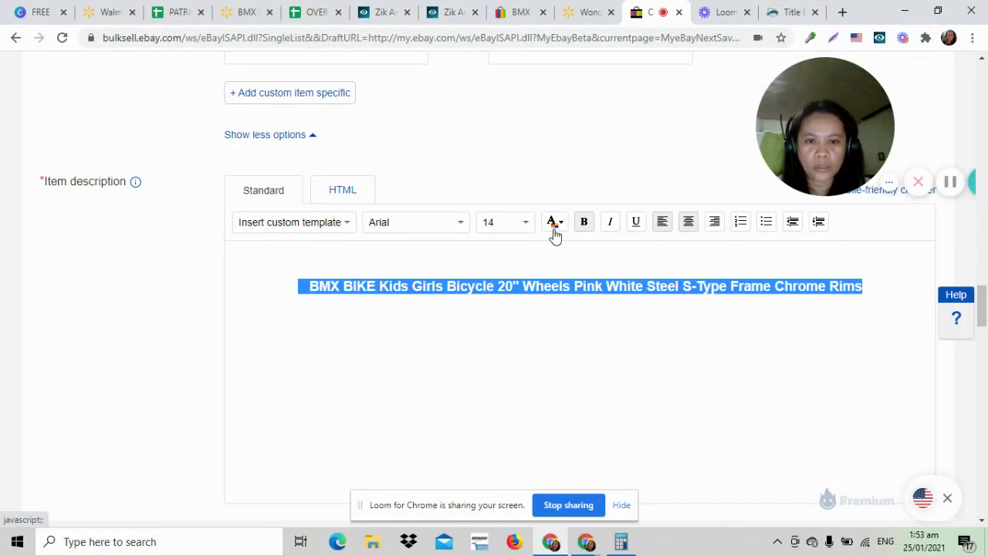
click(523, 224)
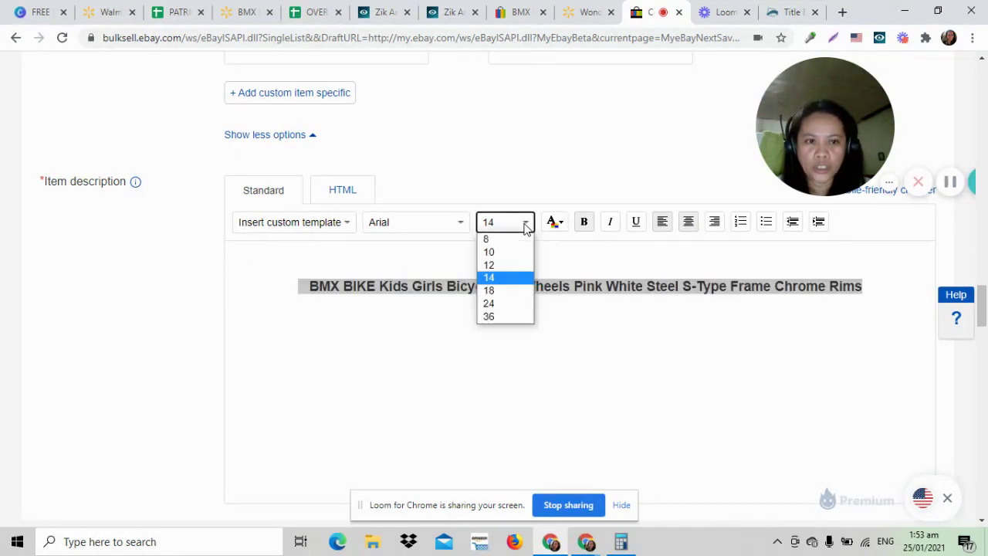
click(509, 291)
click(522, 343)
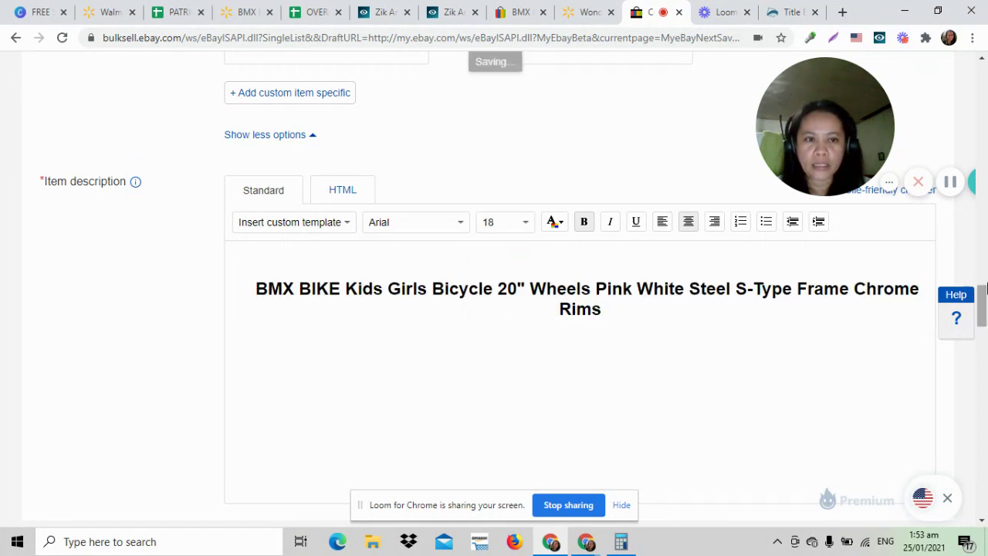
- Copy the feature bullets from the bike's Walmart page, through "So buy from a brand you can trust.", and paste them below the description title
click(568, 13)
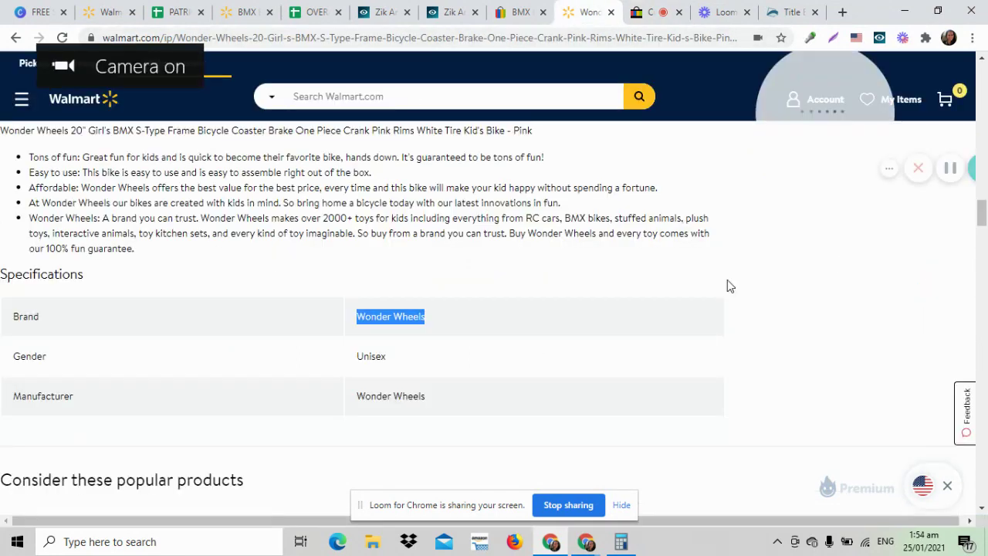
scroll(982, 215, up, 1)
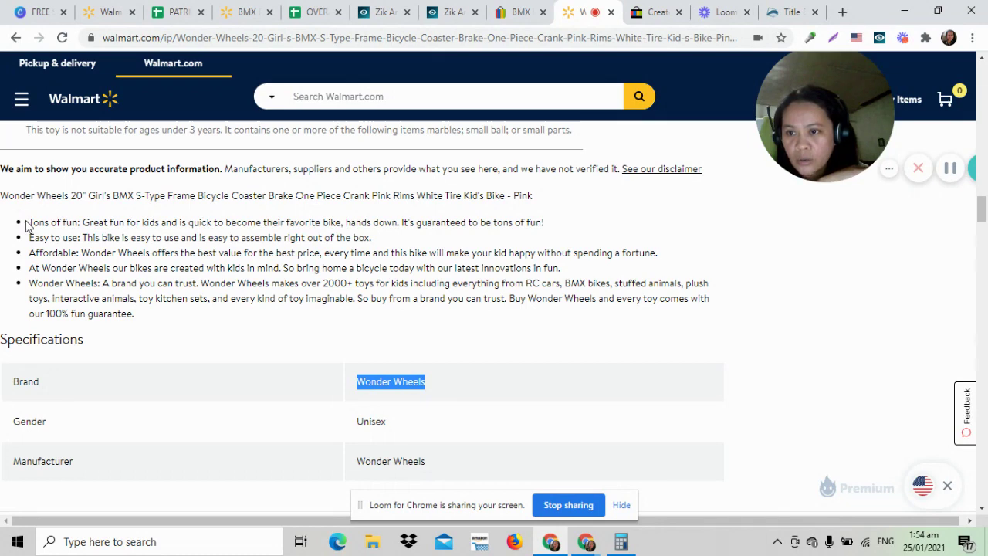
drag(31, 218, 506, 302)
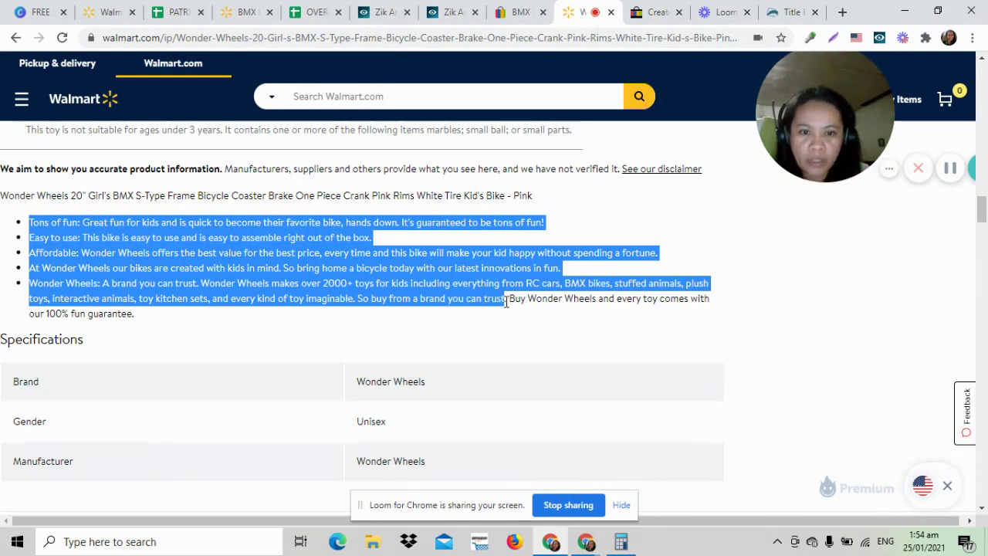
right_click(332, 273)
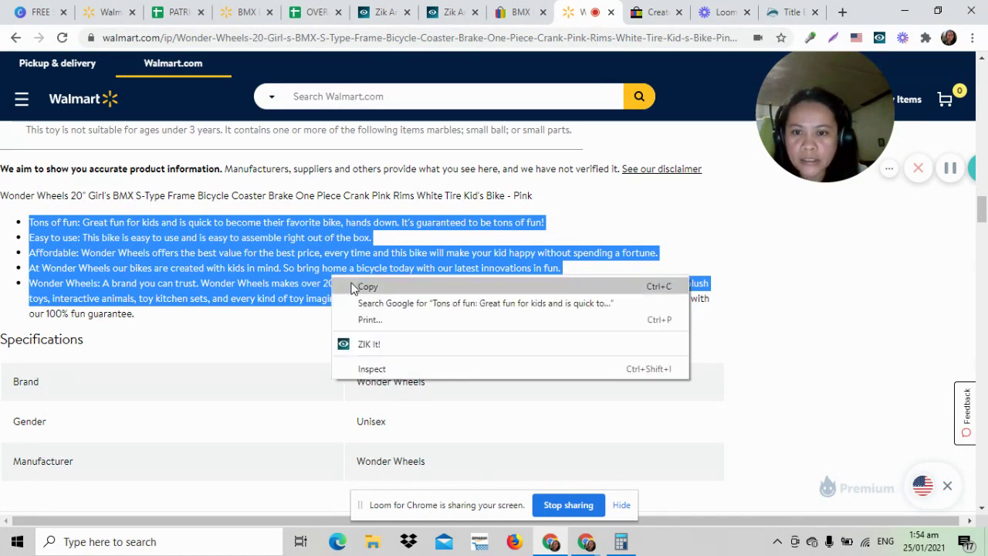
click(351, 283)
click(653, 21)
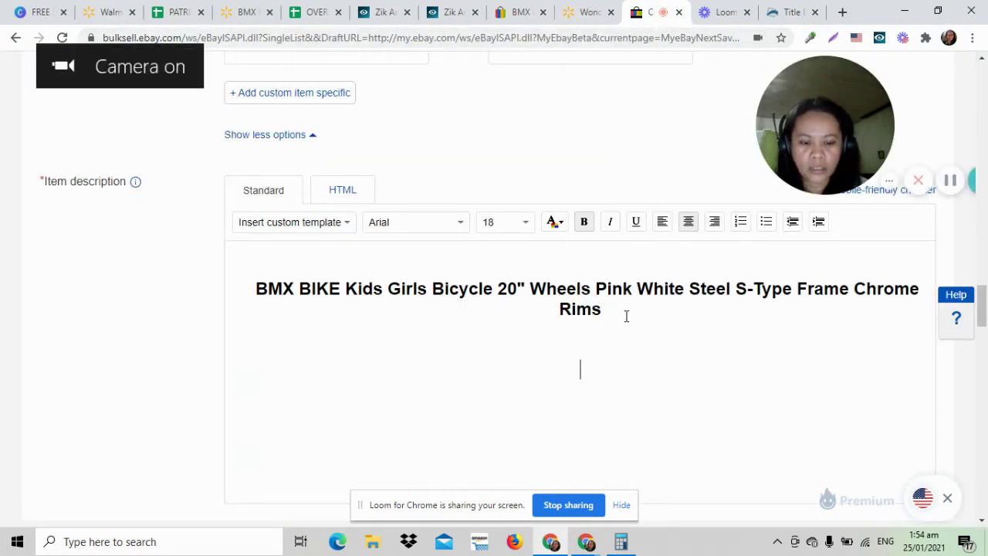
key(ctrl+v)
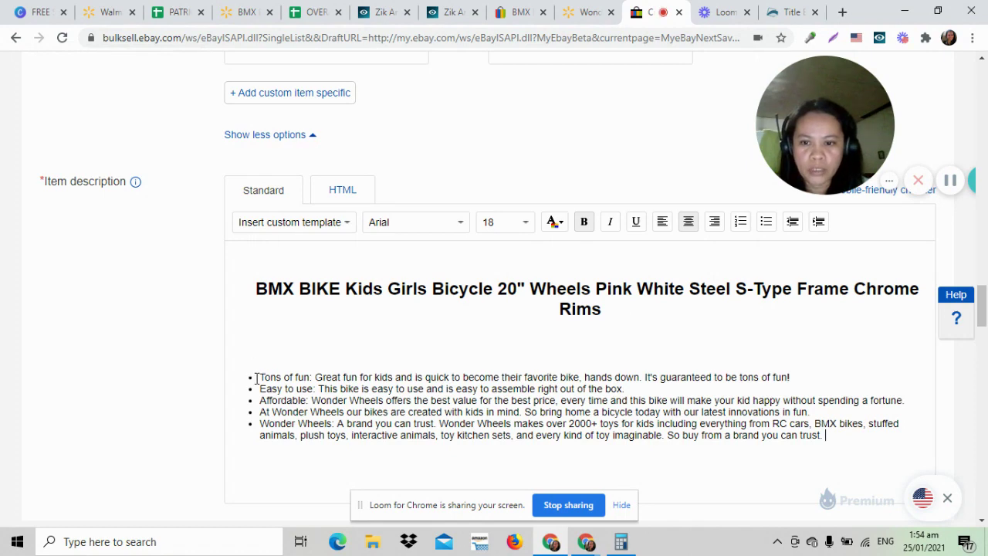
- Set the font size of all the pasted feature bullets in the item description to 14
drag(256, 379, 829, 441)
click(829, 441)
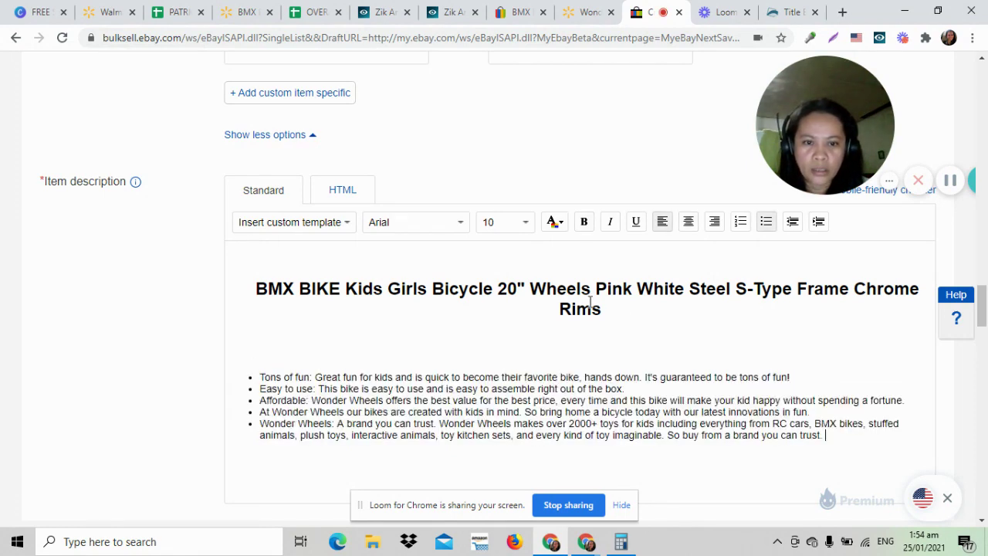
click(525, 223)
click(508, 276)
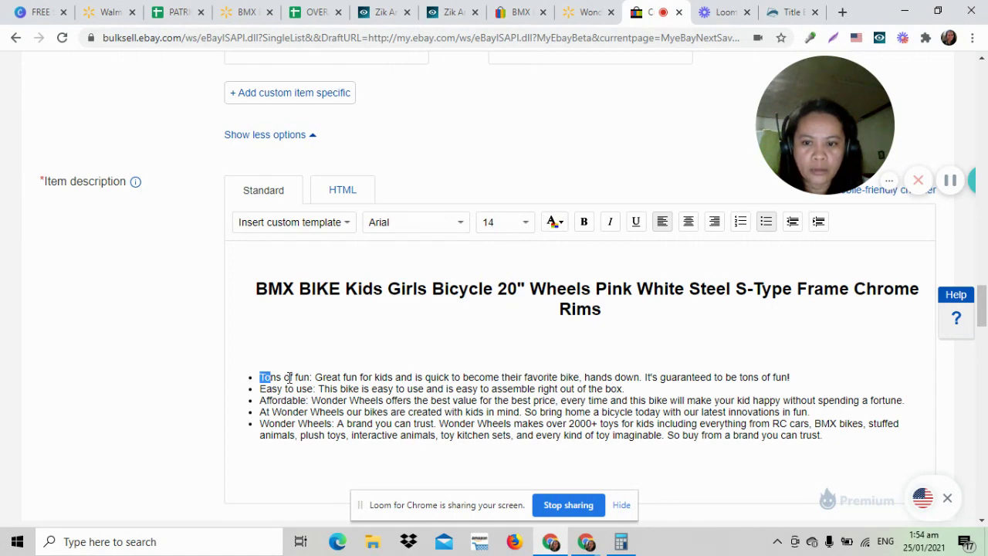
drag(289, 378, 829, 436)
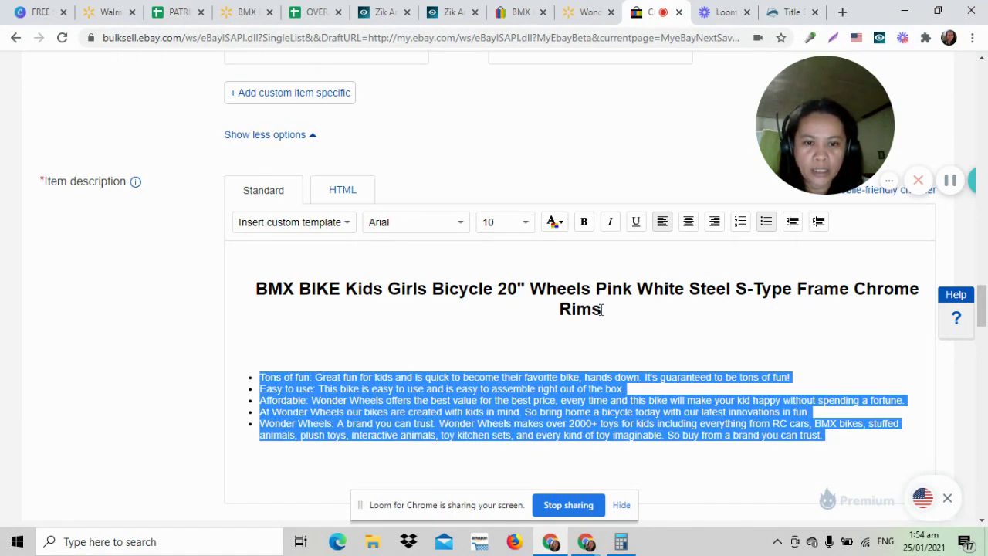
click(526, 224)
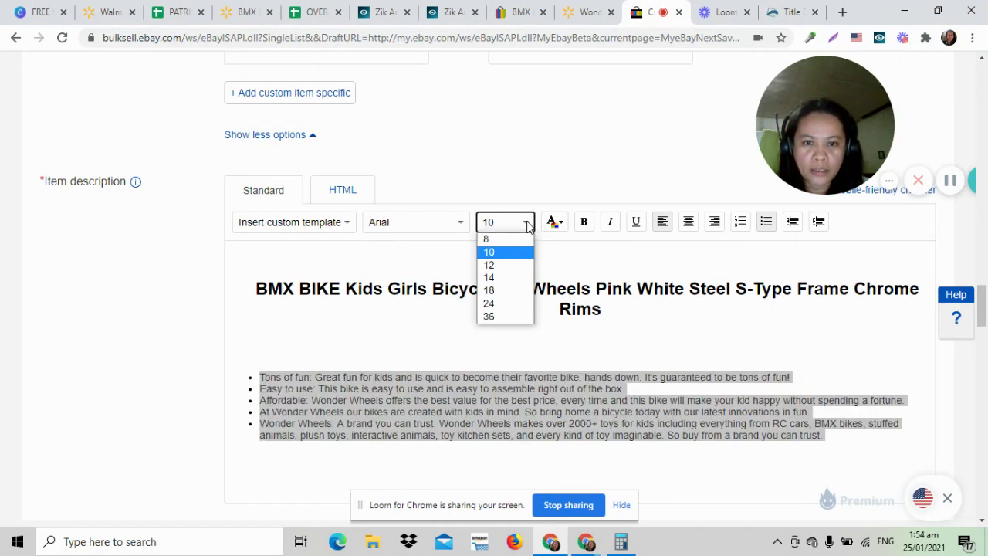
click(499, 280)
click(585, 337)
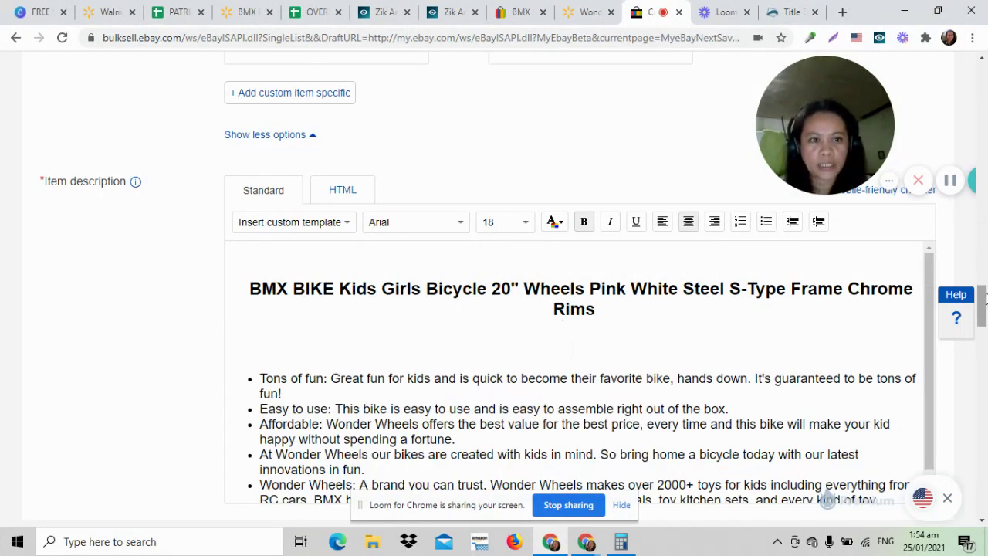
- Switch to Calculator and work out a 25% markup on the bike's Walmart price by multiplying 79.99 by 0.25
drag(984, 310, 984, 328)
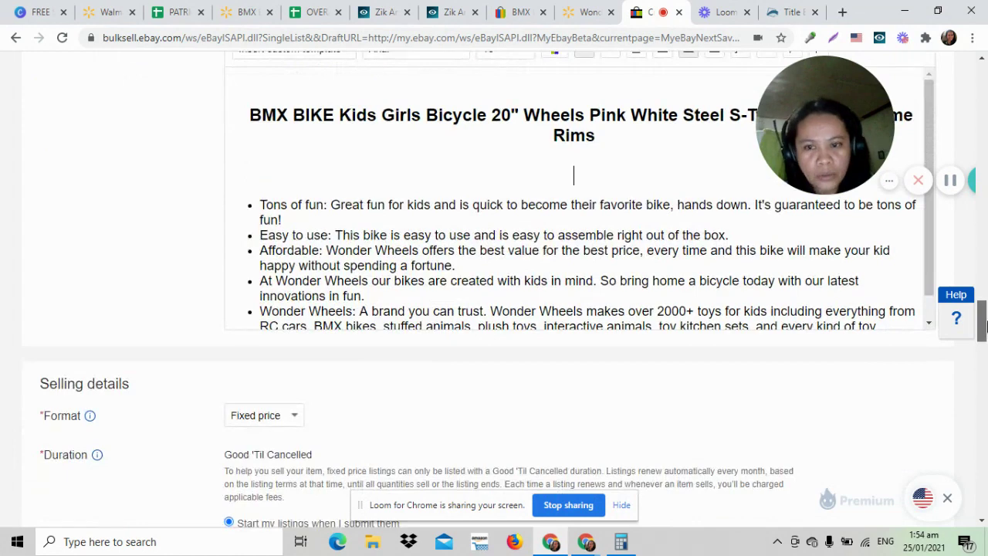
scroll(984, 328, down, 1)
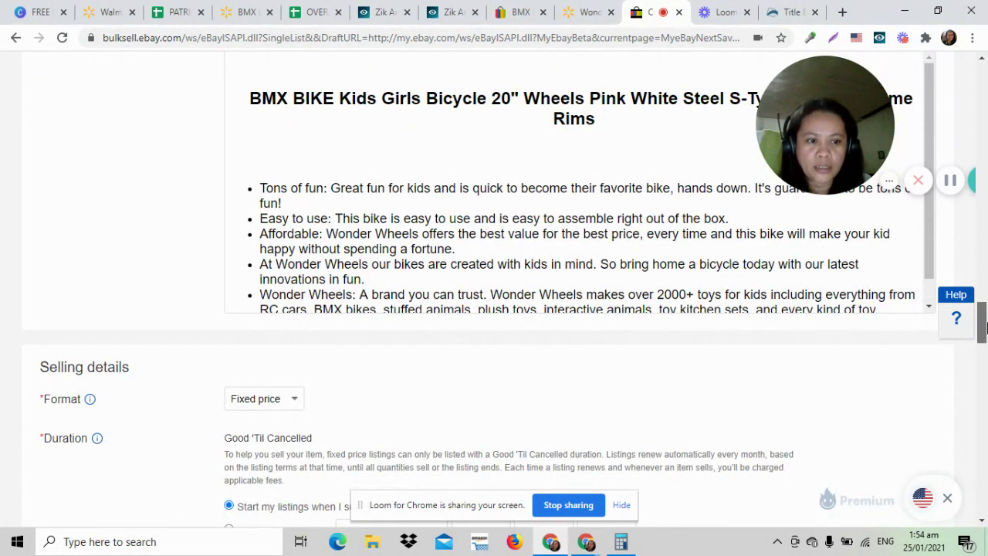
drag(983, 328, 983, 364)
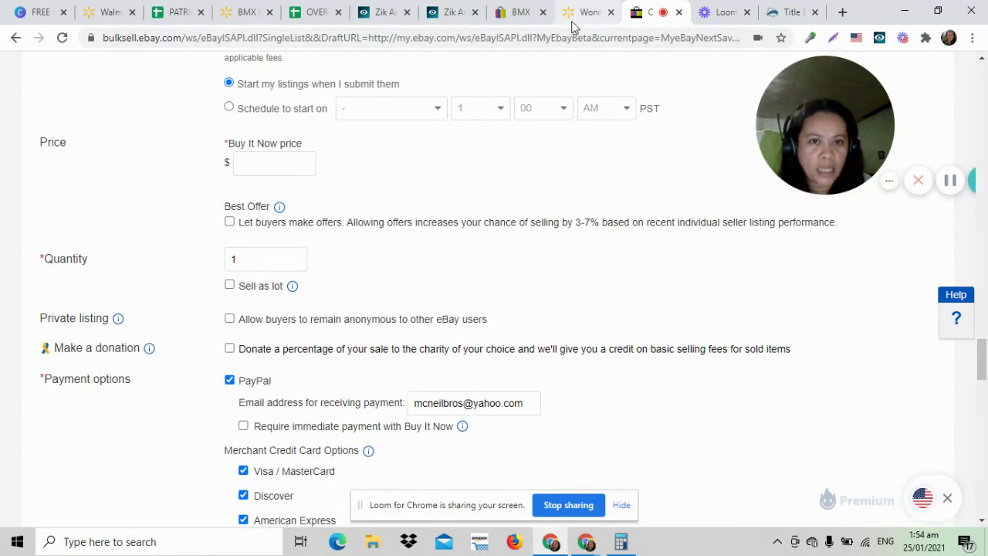
click(623, 543)
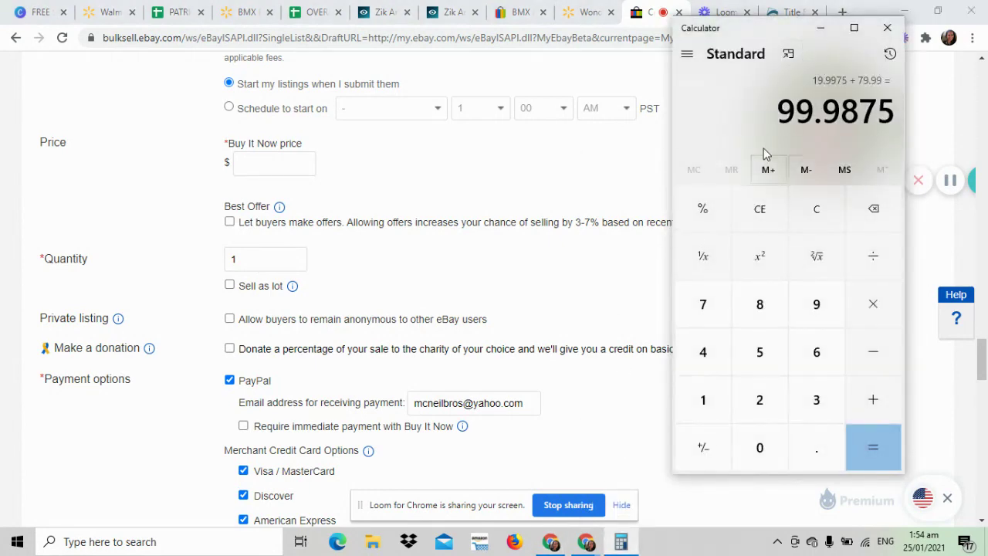
click(760, 209)
click(575, 21)
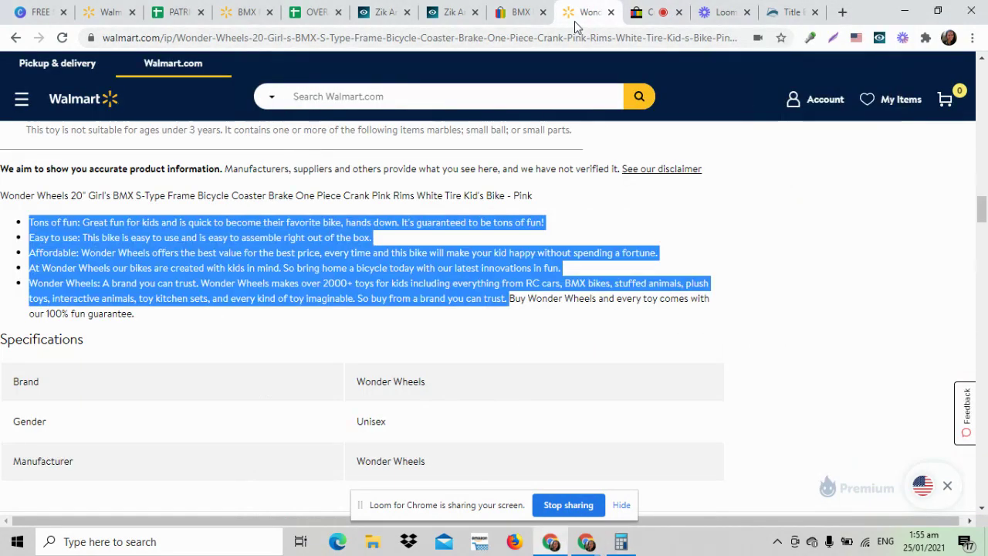
scroll(443, 287, up, 10)
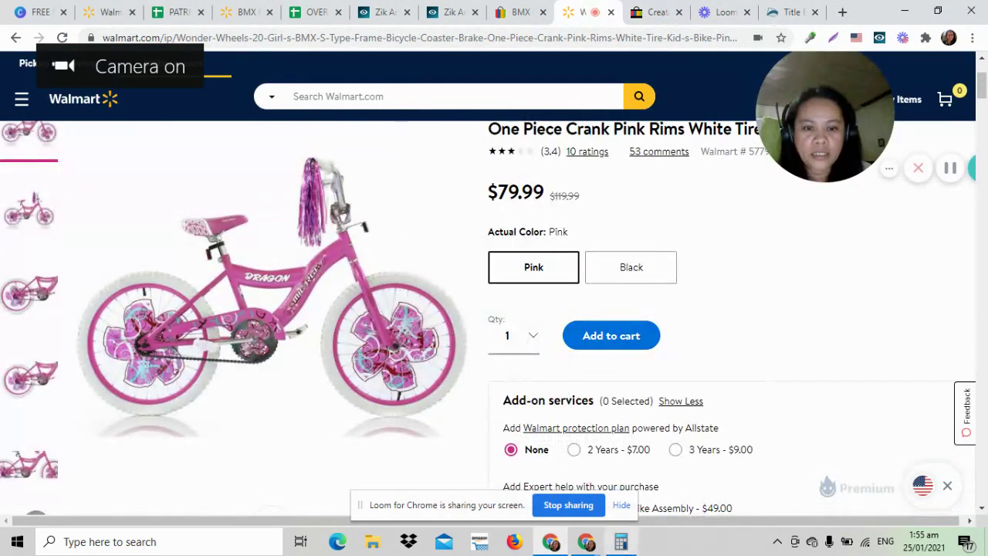
key(alt+Tab)
click(705, 305)
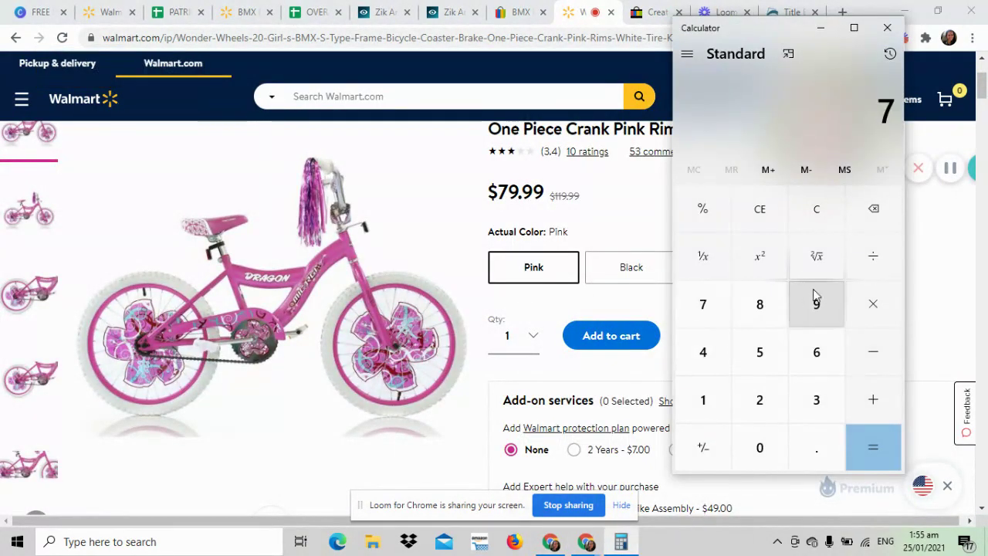
click(814, 298)
click(817, 448)
click(821, 304)
click(826, 306)
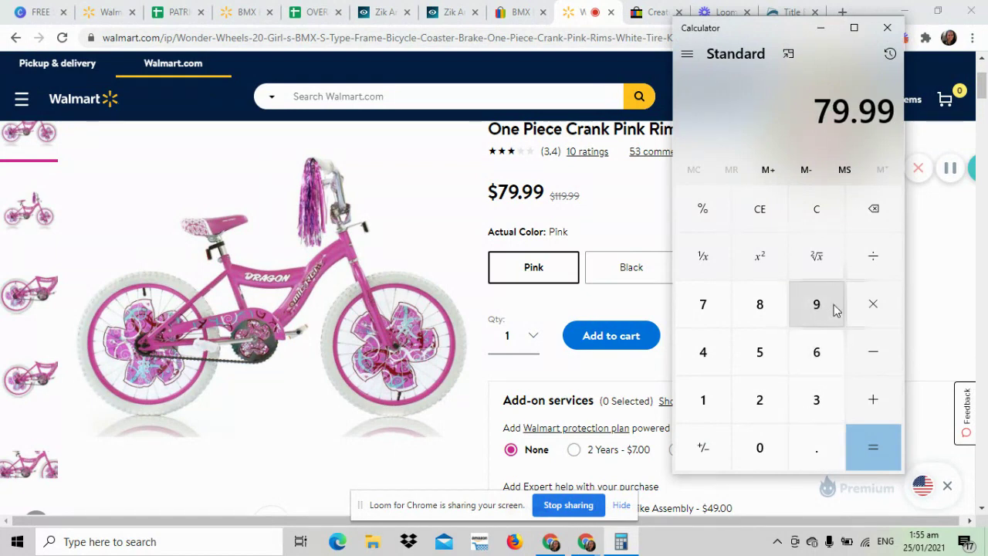
click(888, 308)
click(814, 451)
click(758, 401)
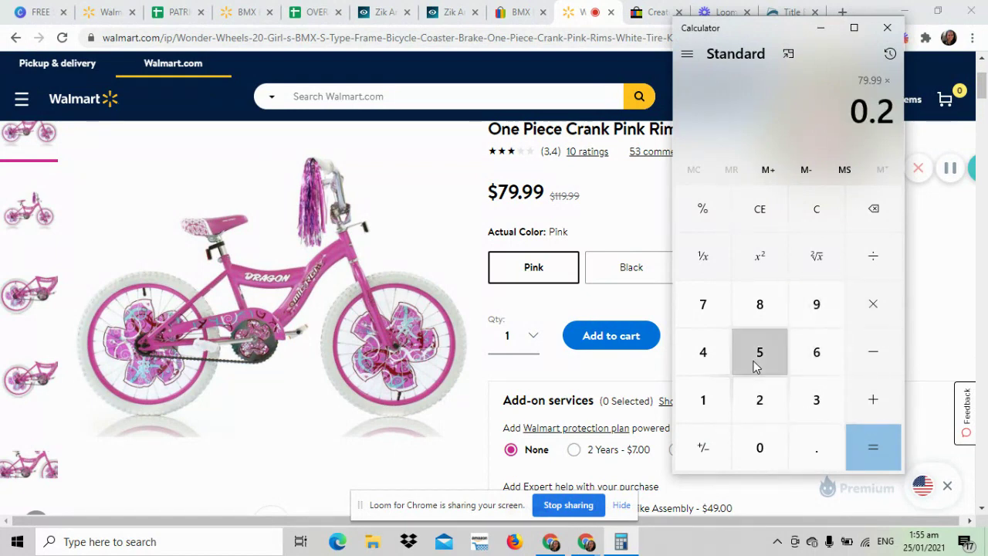
click(755, 367)
click(885, 443)
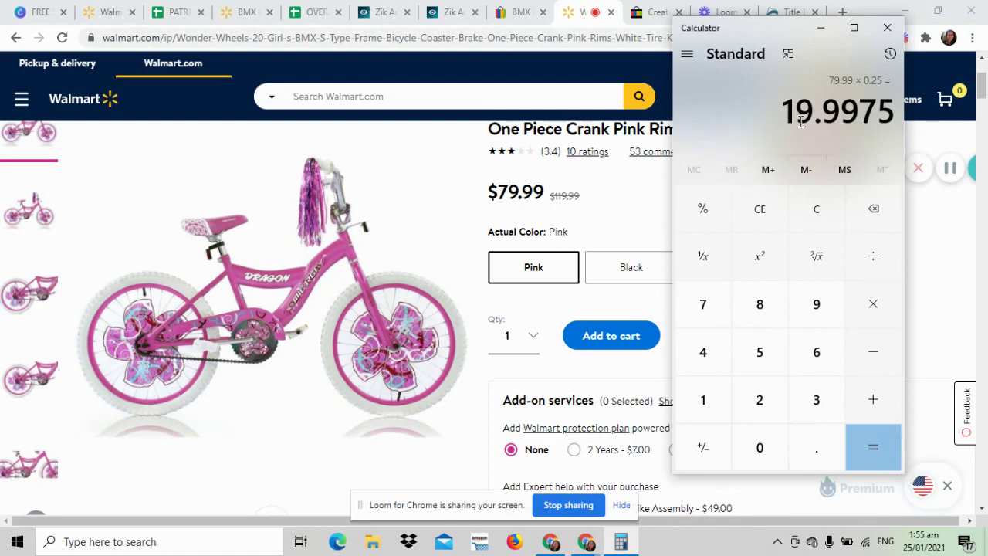
- Add the Walmart price of 79.99 to the calculated markup to get the selling price
click(863, 406)
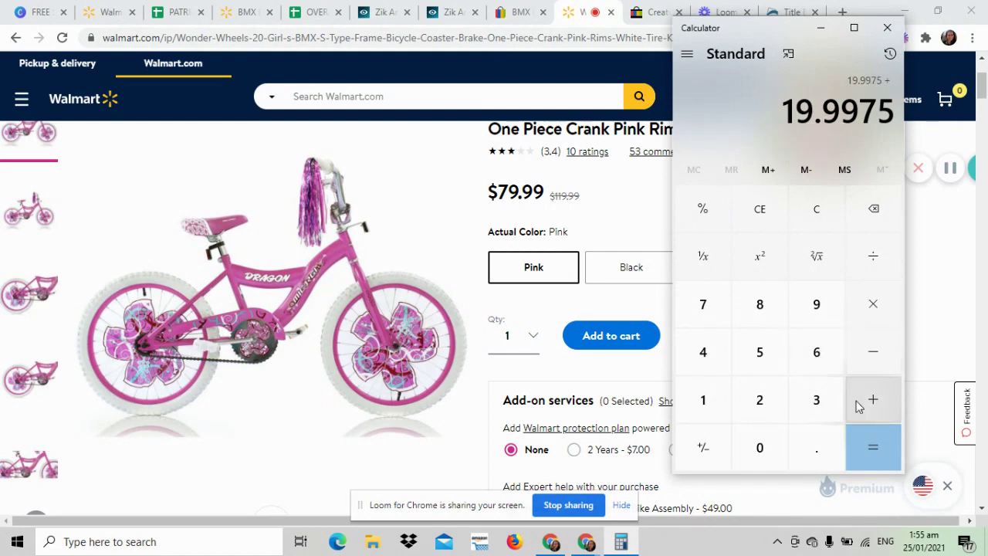
click(699, 307)
click(817, 304)
click(816, 452)
click(827, 312)
click(828, 312)
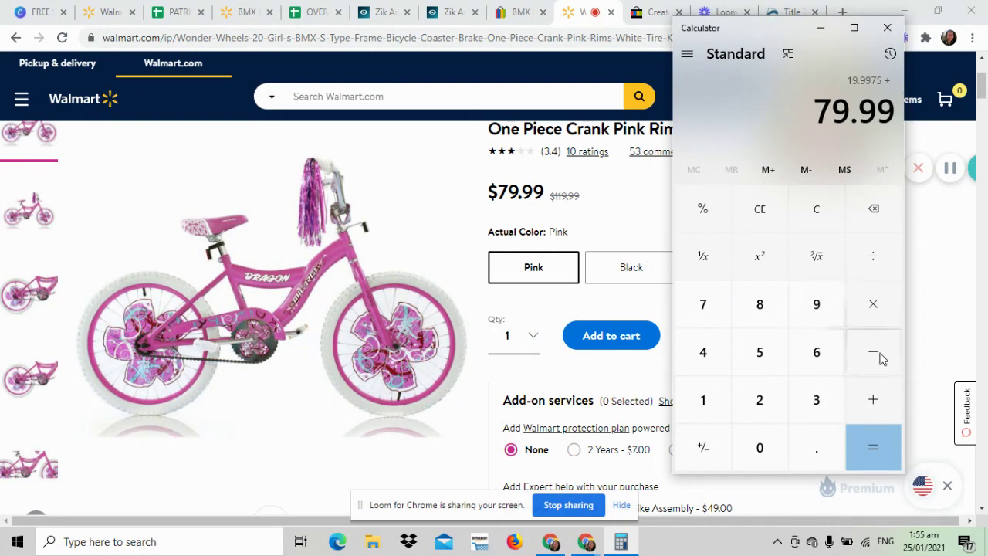
click(890, 446)
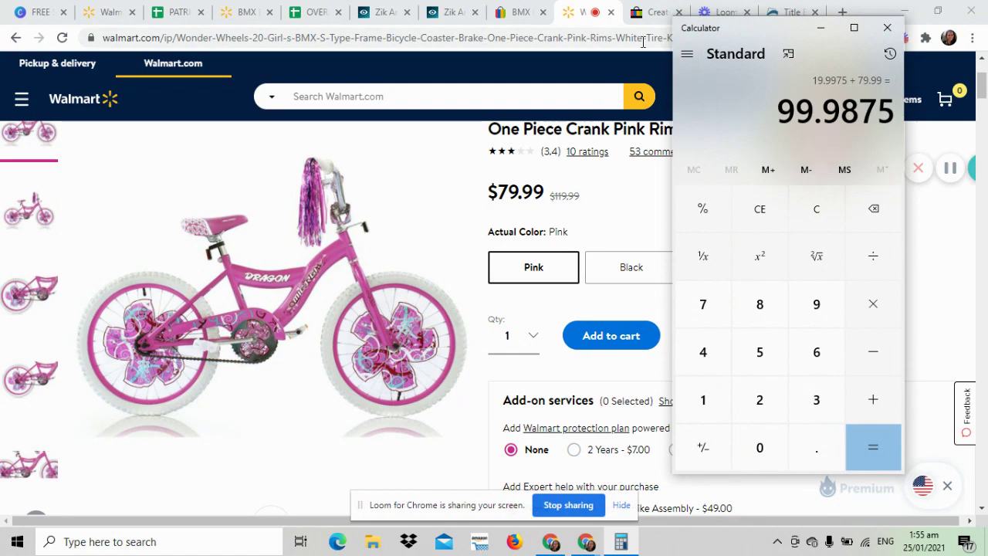
- Compare with the similar eBay listing's price, and set the draft's Buy It Now price to 99.99
click(512, 18)
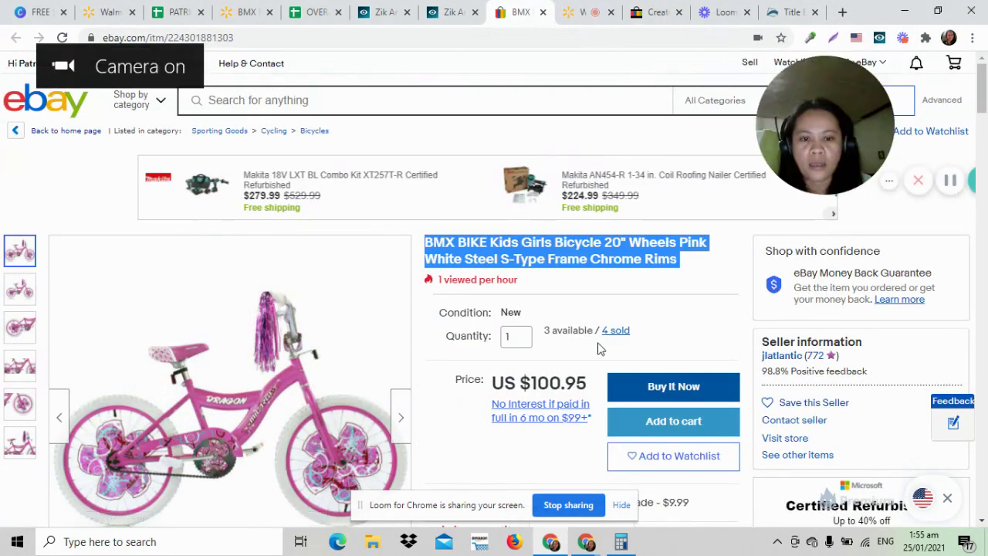
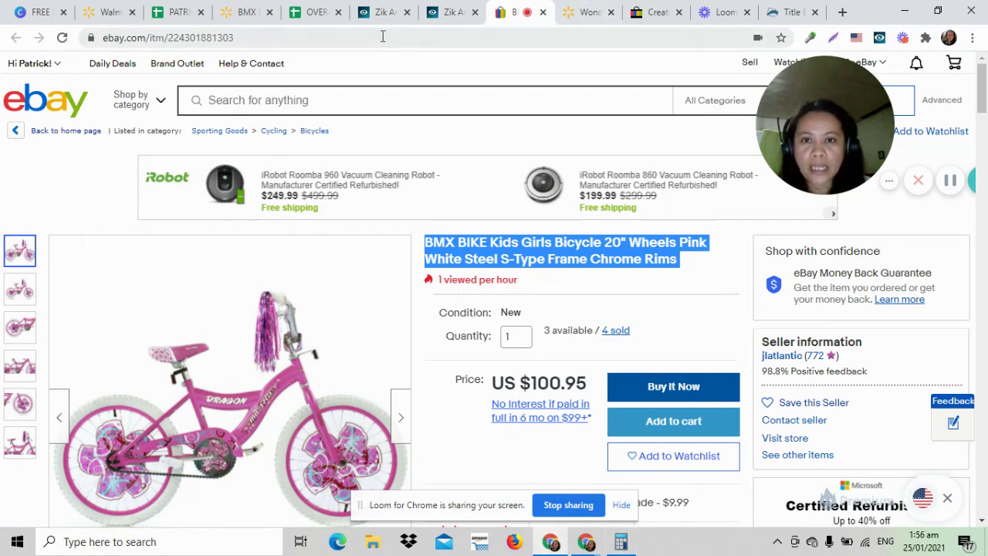
click(656, 12)
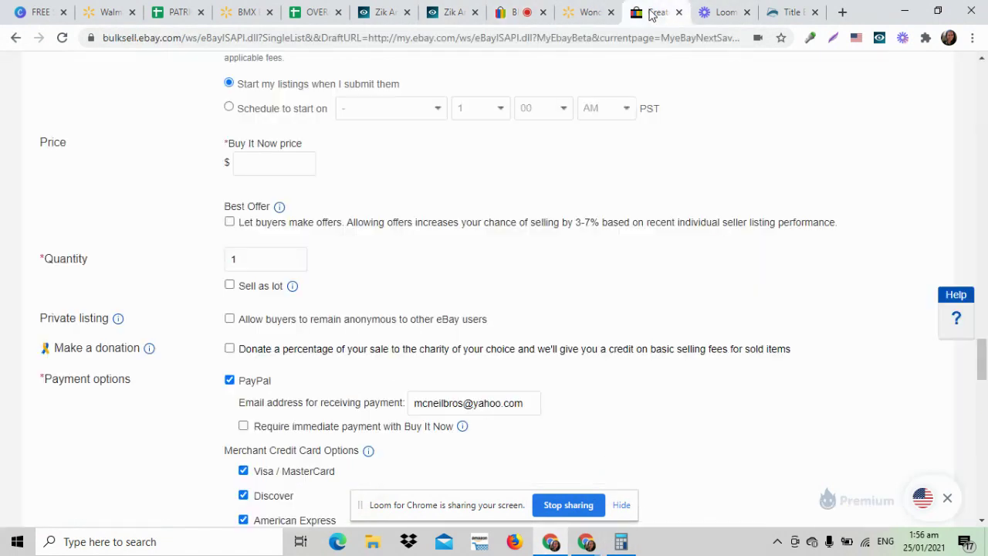
click(267, 162)
text(99.99)
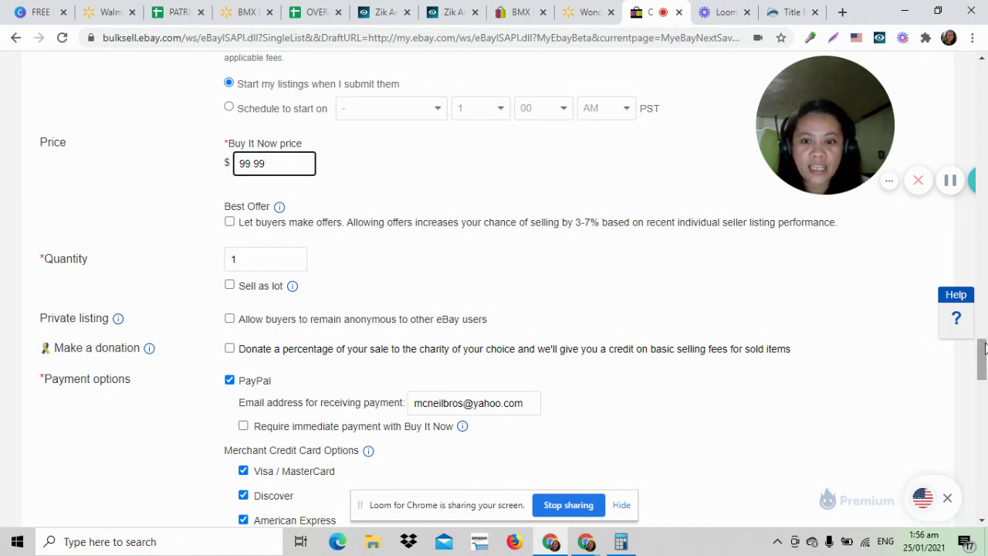
- Review the draft's payment, return and shipping settings, and check the delivery estimate on the bike's Walmart page
drag(983, 350, 983, 374)
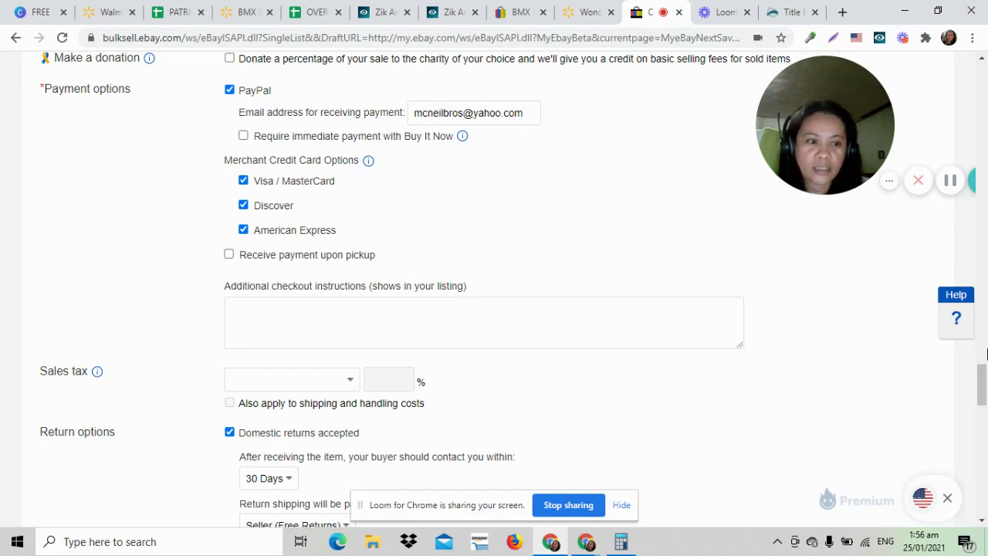
drag(984, 386, 985, 407)
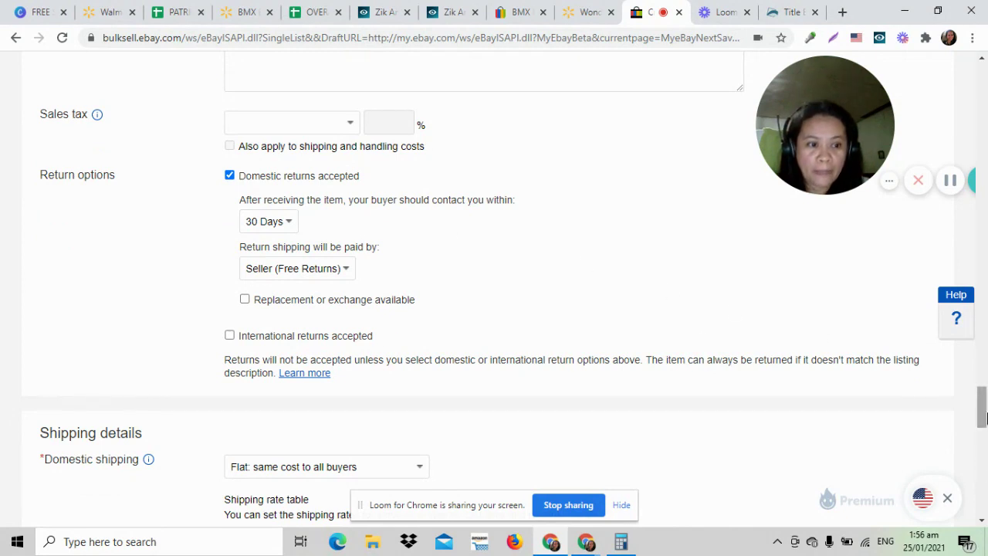
drag(985, 412, 985, 417)
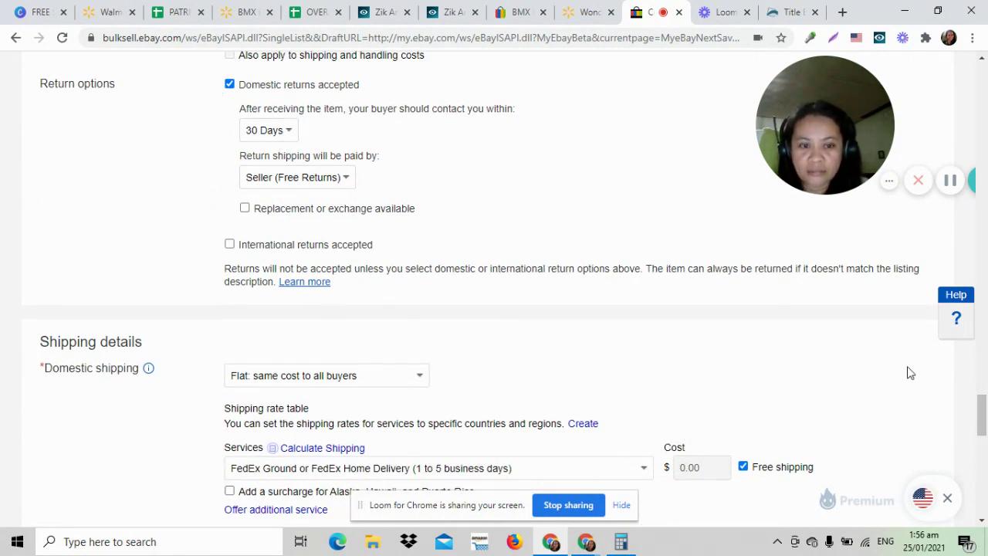
drag(985, 400, 984, 427)
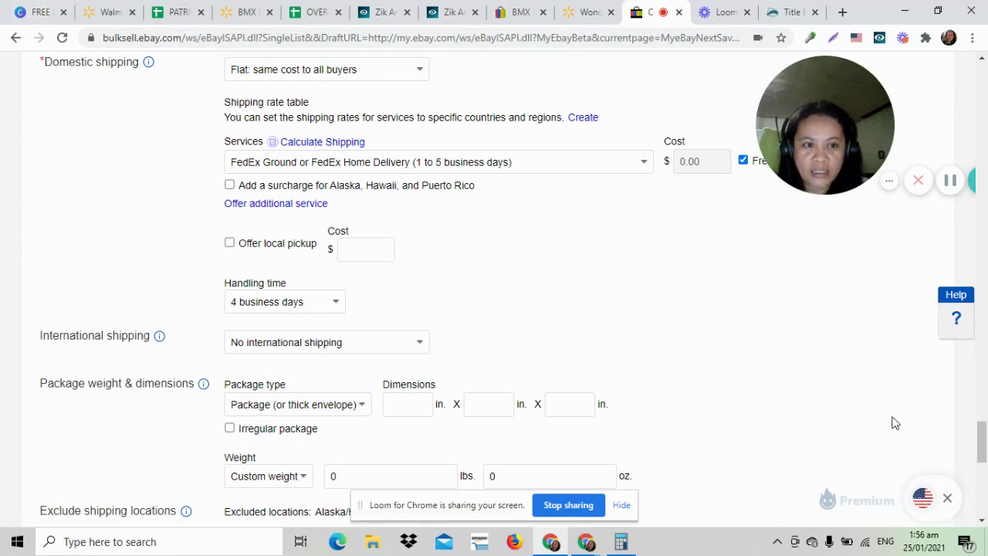
drag(983, 434, 984, 441)
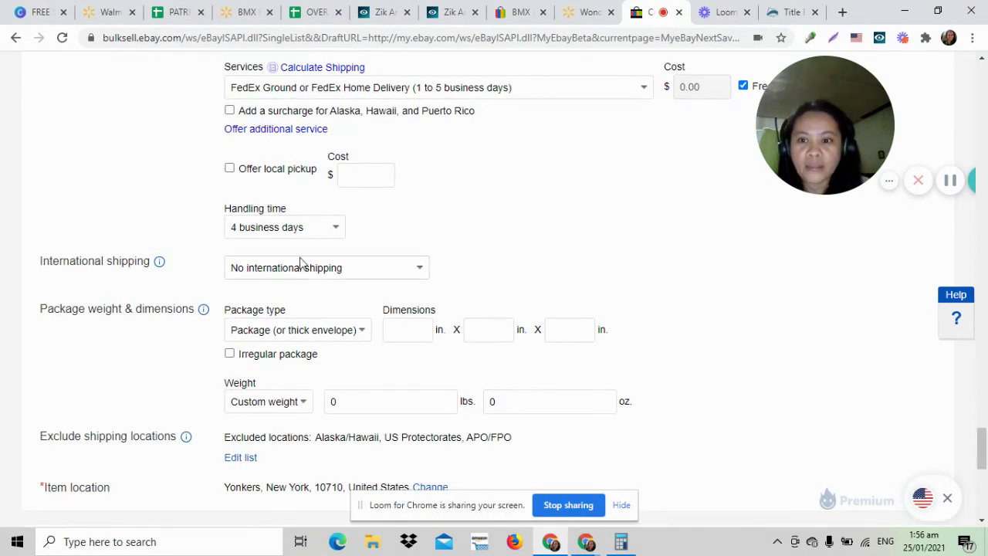
click(574, 16)
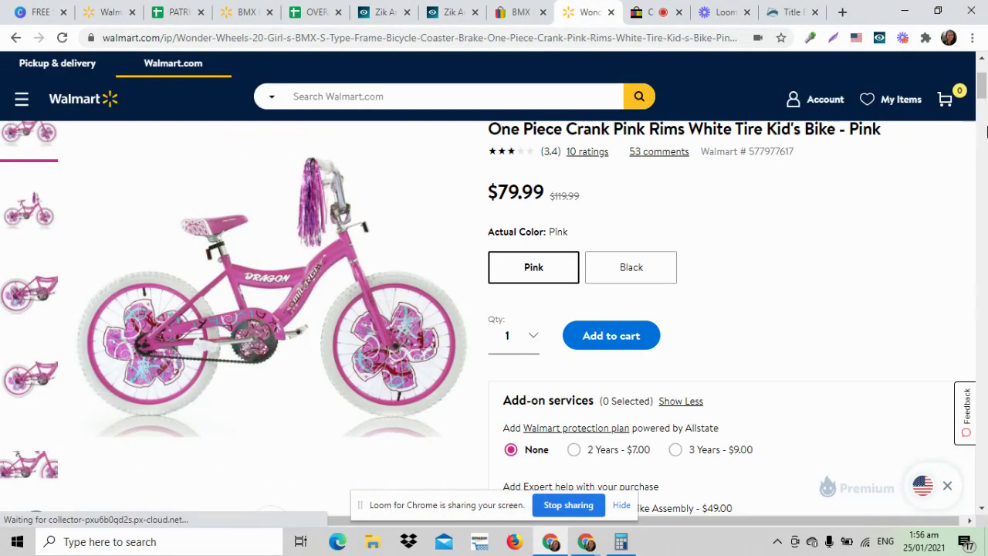
drag(984, 84, 983, 105)
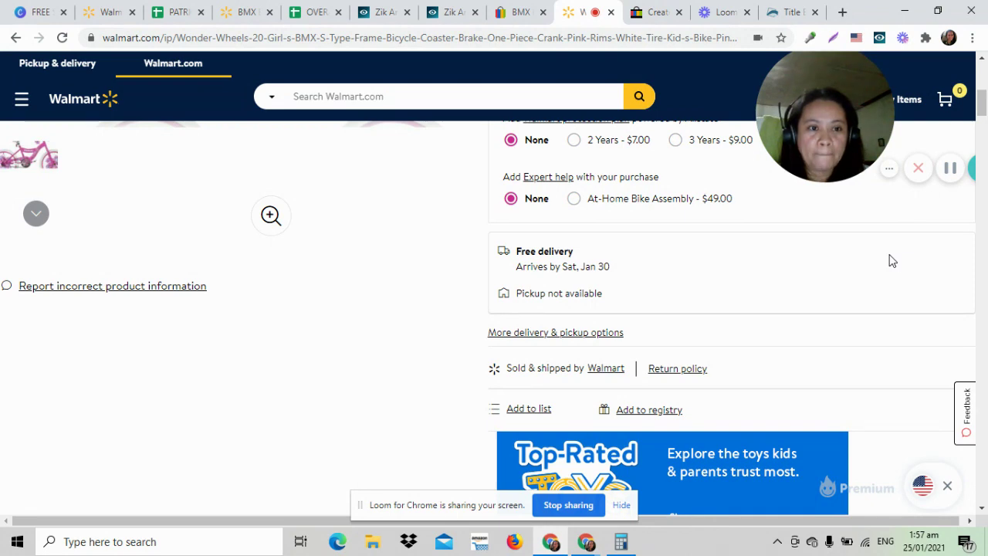
- Return to the eBay listing draft and set the handling time to 5 business days
click(645, 15)
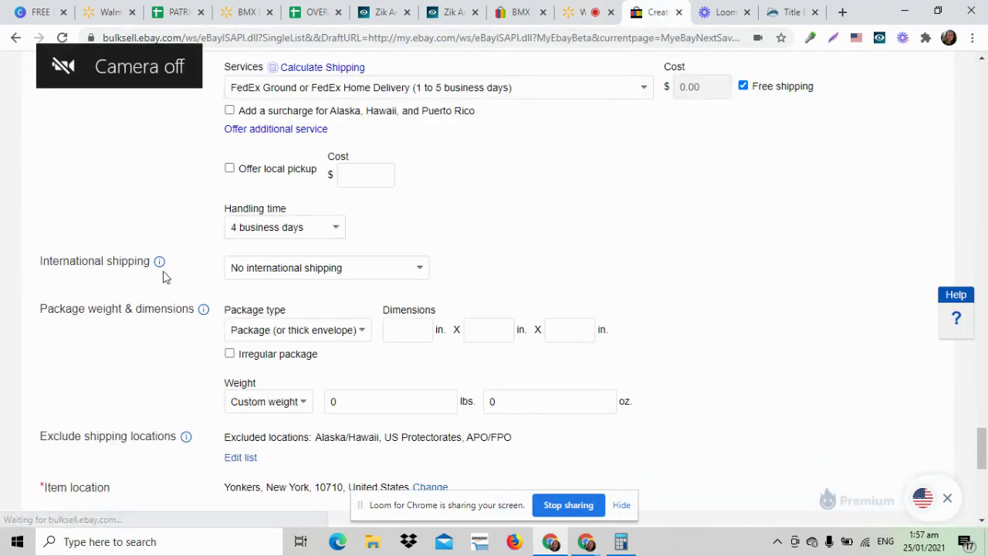
click(335, 227)
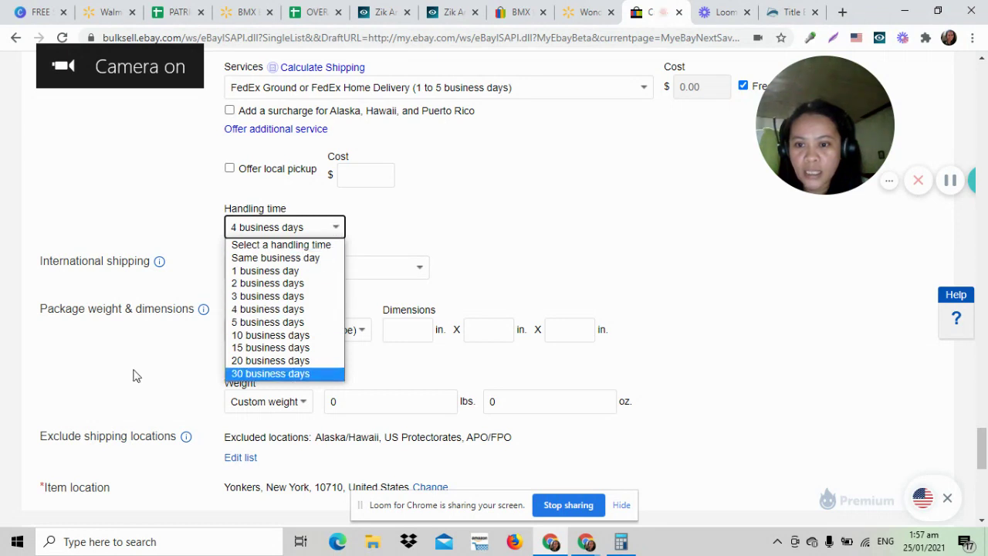
click(240, 327)
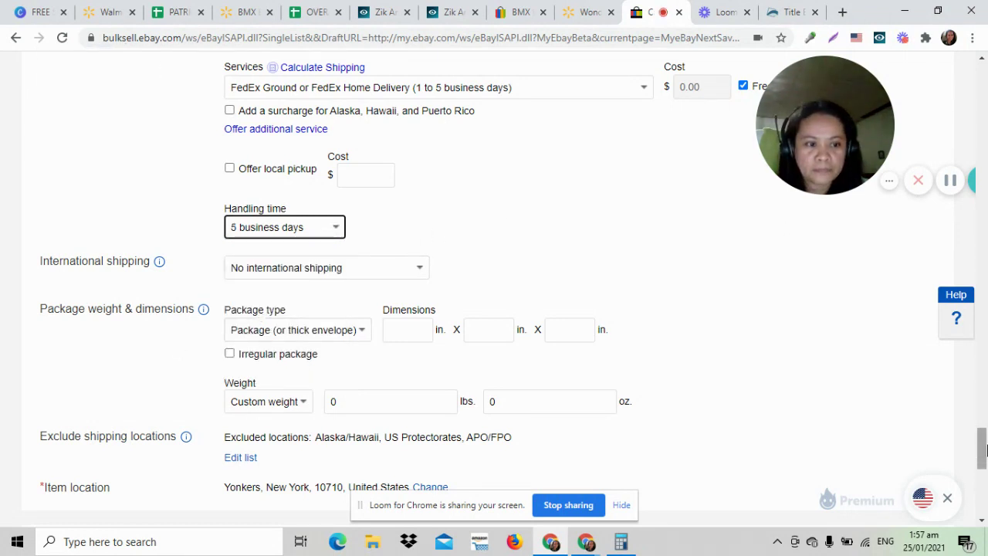
- Enable volume pricing for the listing and set the discount for buying 2 or more to 2%
drag(985, 448, 430, 250)
drag(982, 339, 984, 460)
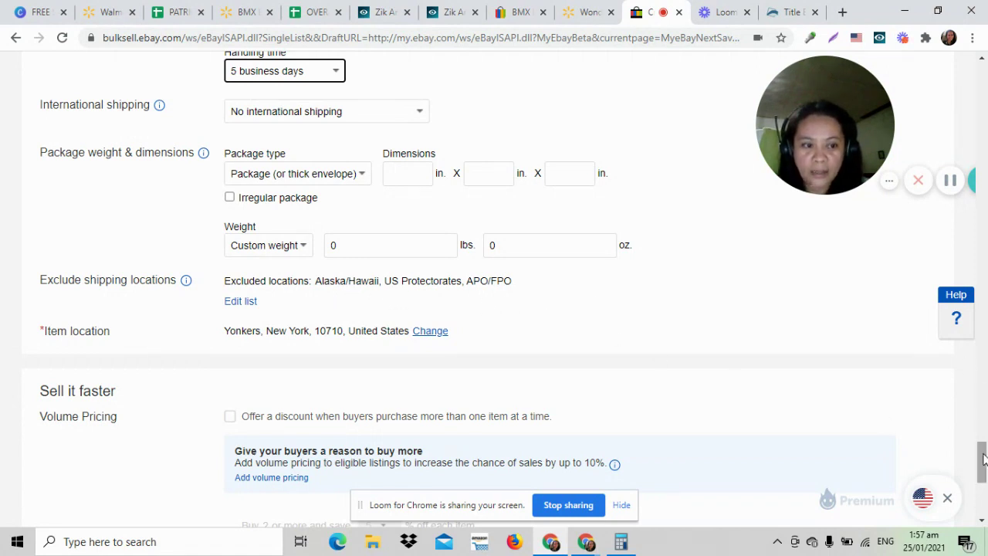
drag(982, 453, 983, 466)
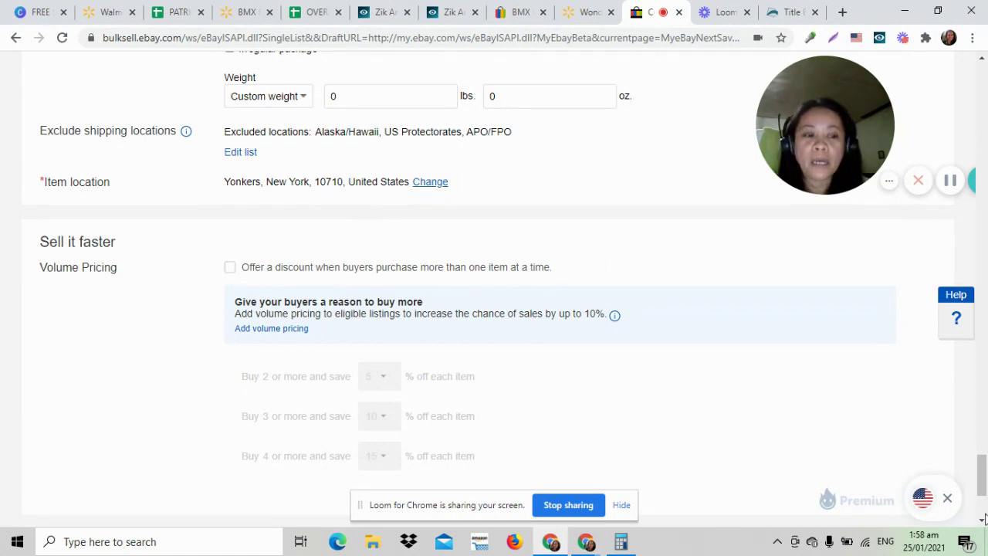
scroll(982, 469, down, 2)
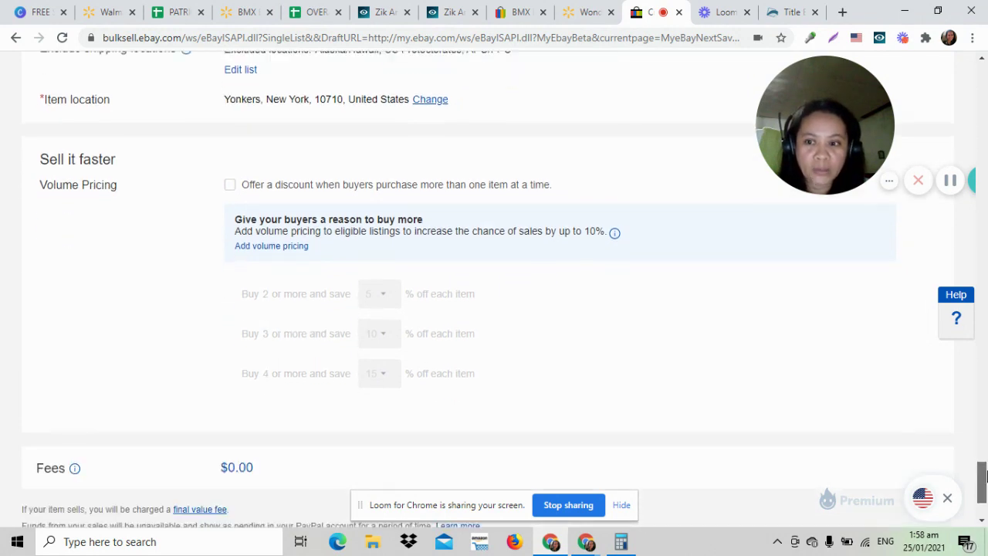
click(230, 185)
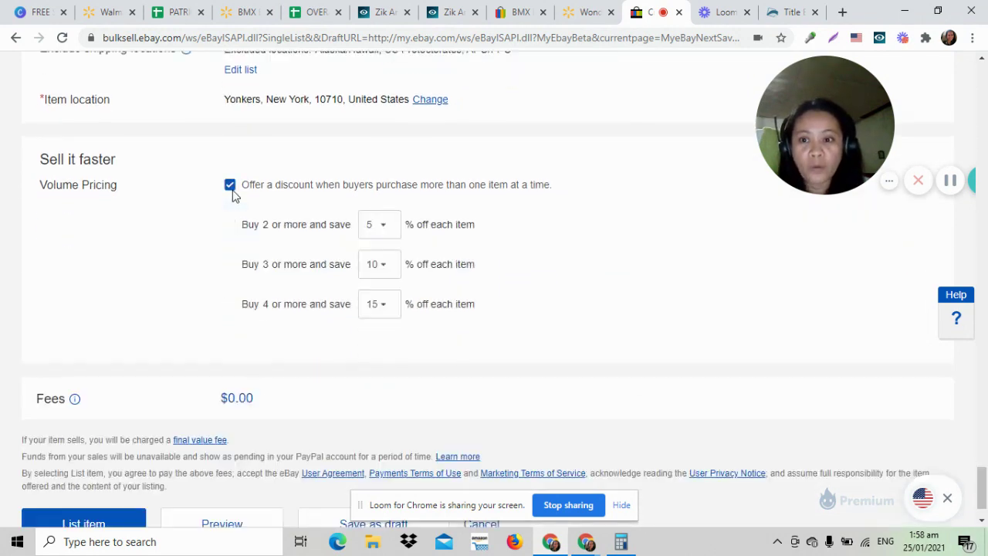
click(384, 225)
click(379, 276)
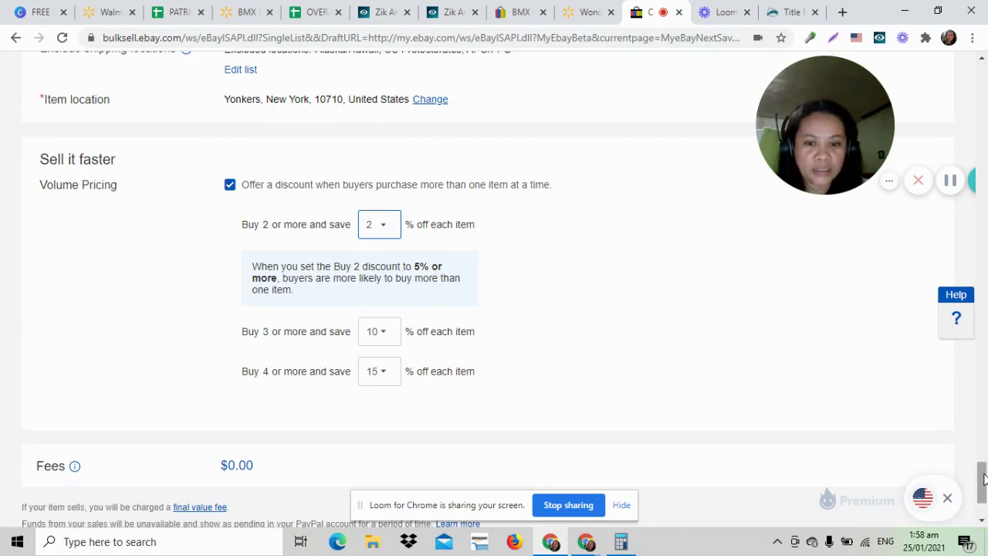
- Publish the completed bike draft as a live eBay listing
drag(984, 479, 984, 494)
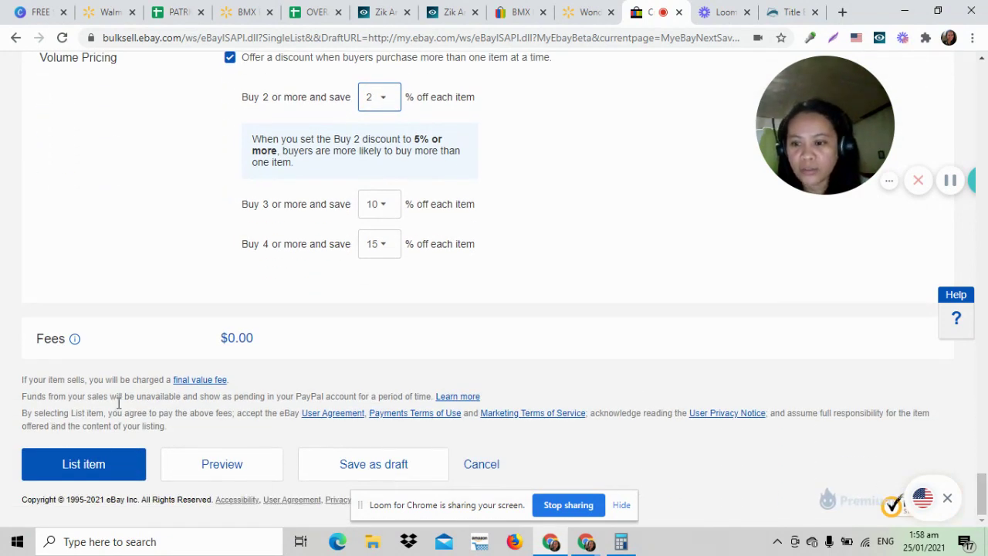
click(93, 468)
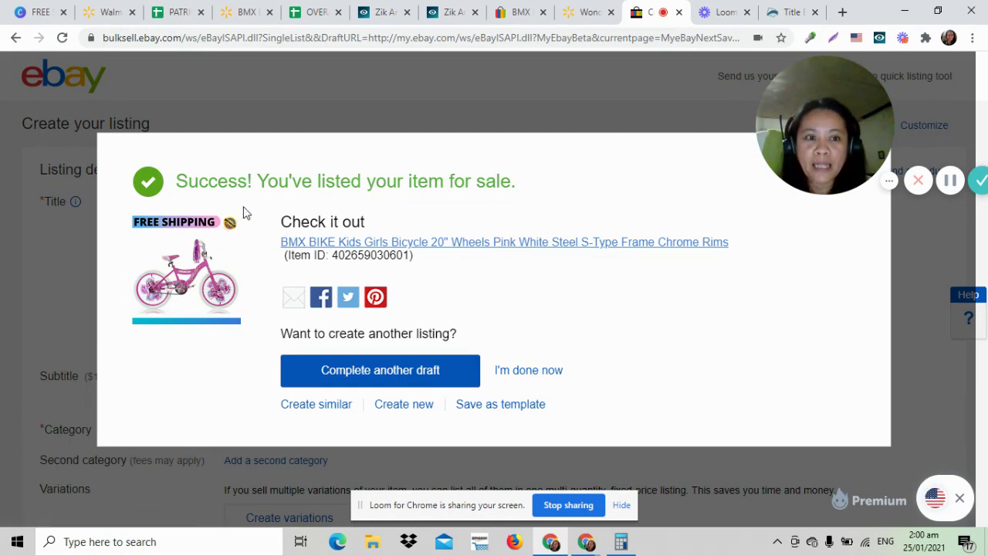
drag(825, 125, 883, 332)
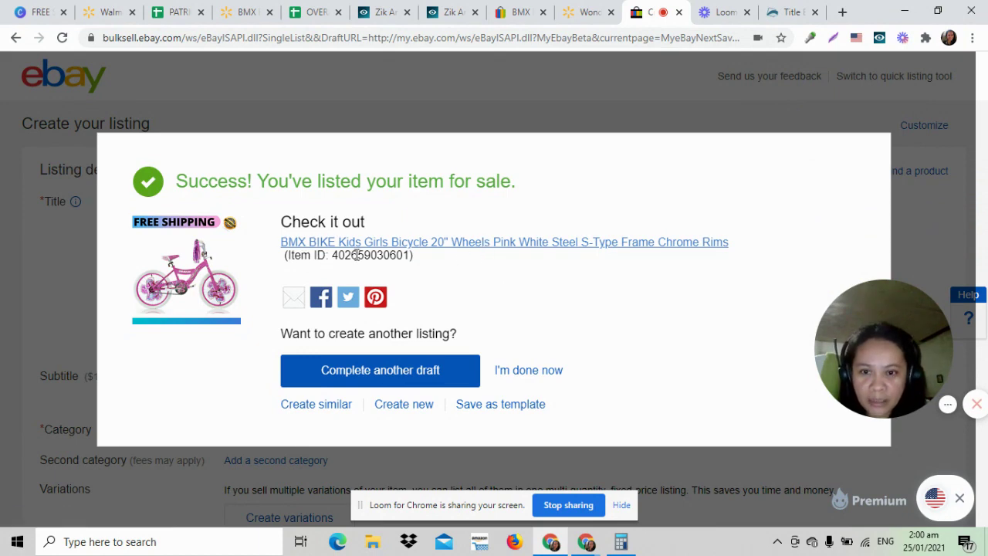
- Open the published bike listing and review its photos, price, shipping, delivery estimate, payment and returns details
click(481, 244)
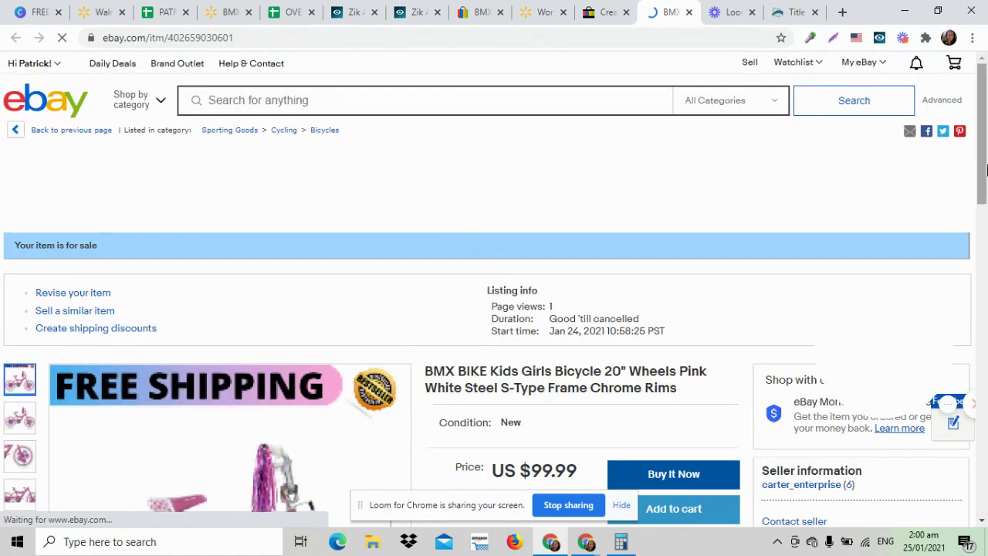
drag(983, 172, 984, 223)
scroll(984, 223, down, 1)
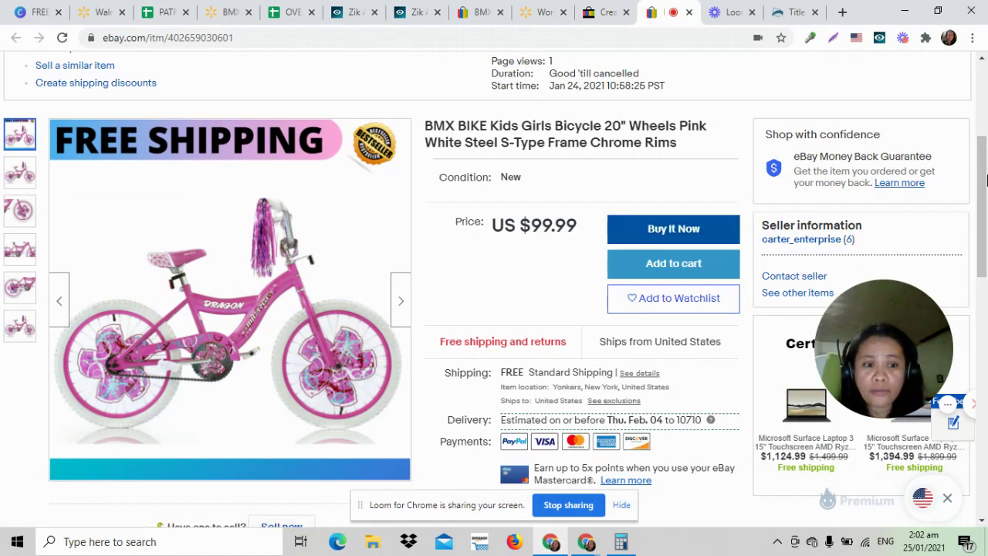
drag(982, 156, 985, 193)
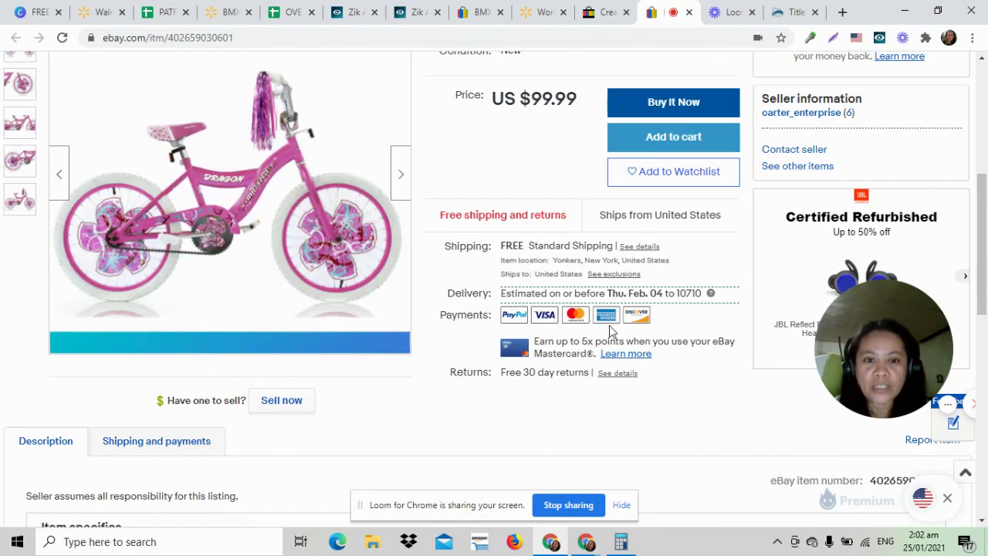
drag(983, 197, 987, 145)
mouse_move(831, 300)
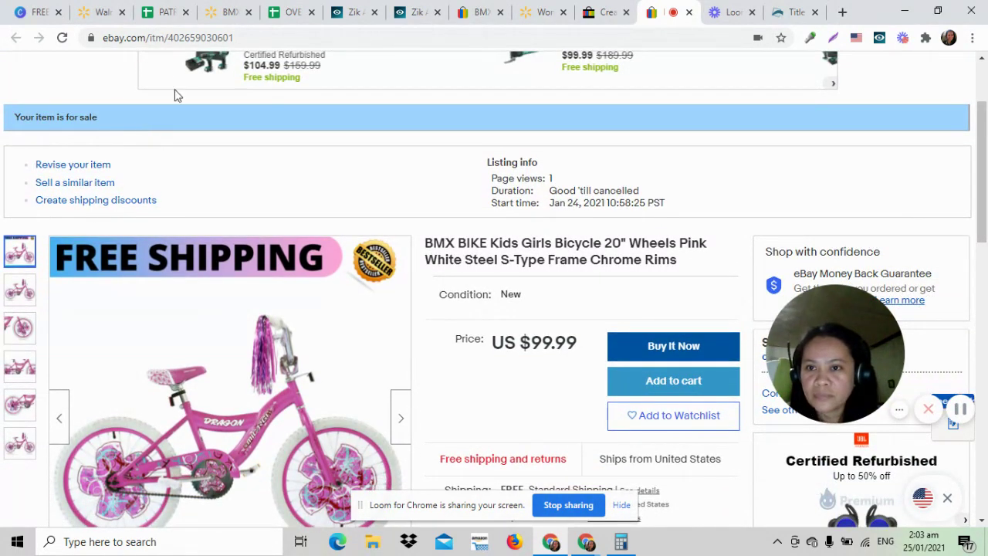
- Copy the published listing's web address into the OUR STORE LINK cell of row 7 in the monitoring sheet
click(174, 36)
key(ctrl+c)
right_click(174, 36)
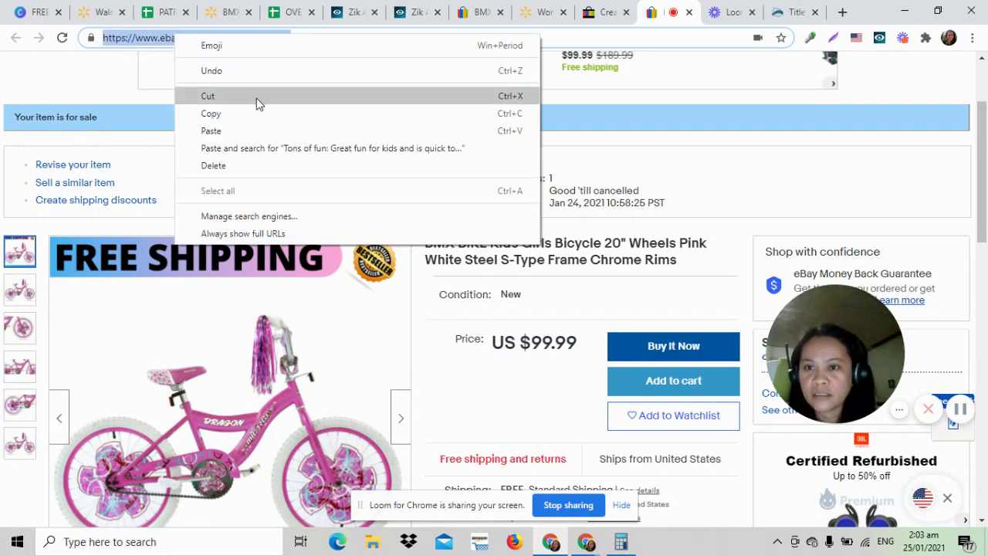
click(243, 113)
click(162, 12)
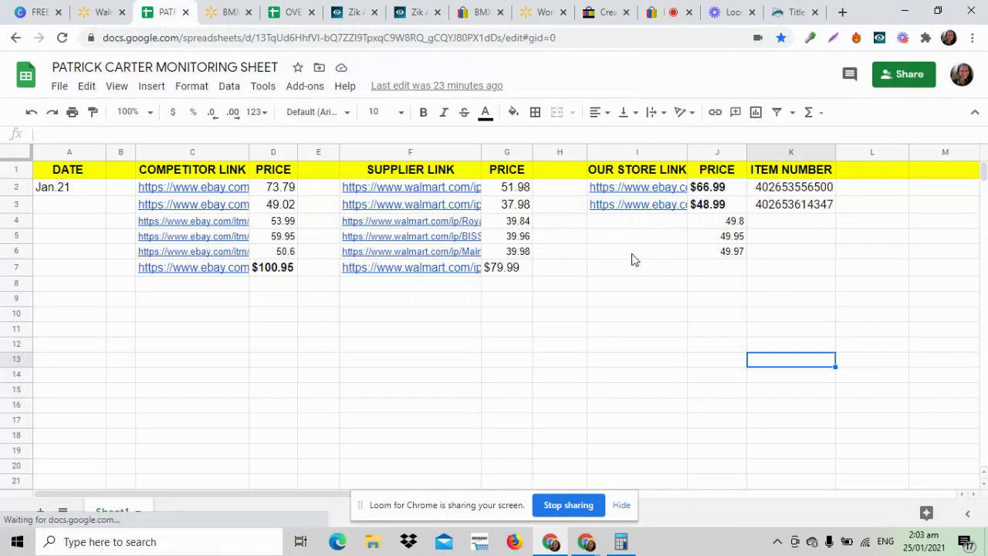
click(609, 274)
right_click(610, 273)
click(664, 159)
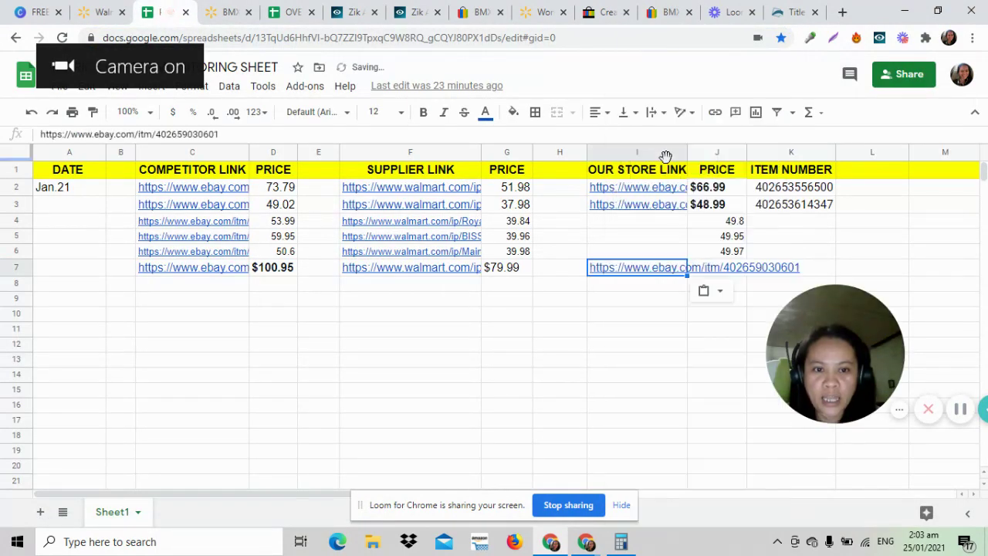
- Copy the item number from the end of the row 7 store link into that row's ITEM NUMBER cell
double_click(198, 135)
right_click(199, 135)
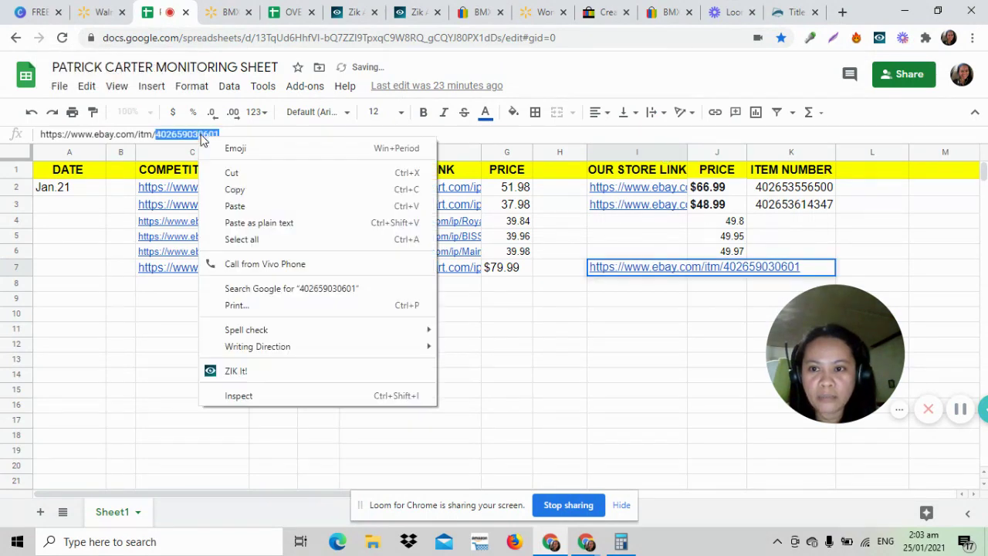
click(261, 193)
click(611, 319)
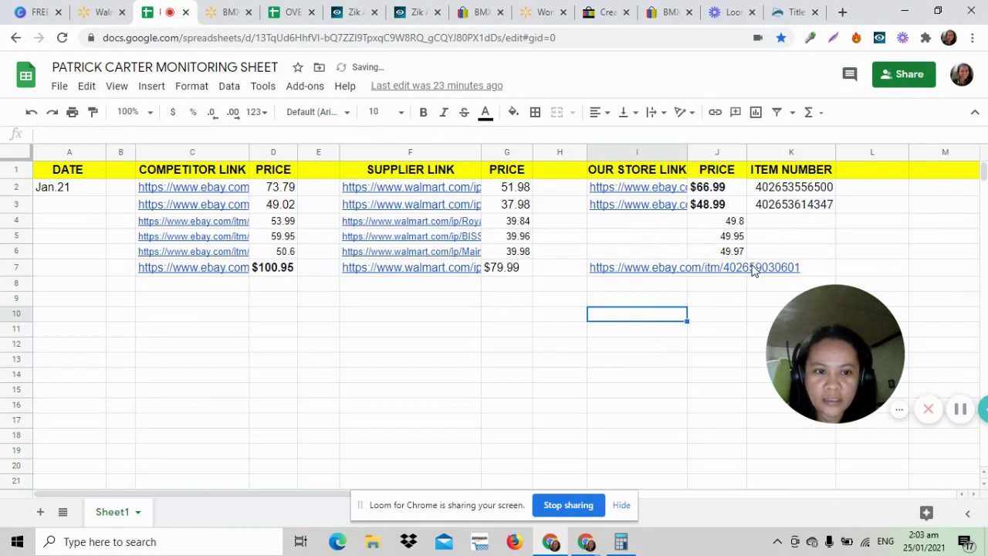
click(758, 267)
right_click(764, 267)
click(807, 154)
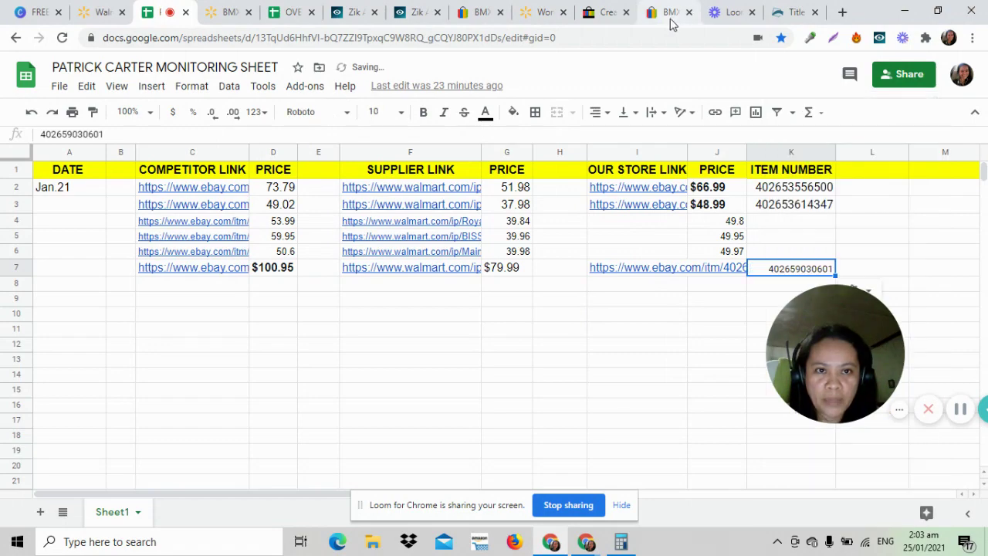
- Copy the $99.99 price from the eBay listing into the store PRICE cell of row 7, cell J7
click(668, 11)
drag(520, 342, 580, 349)
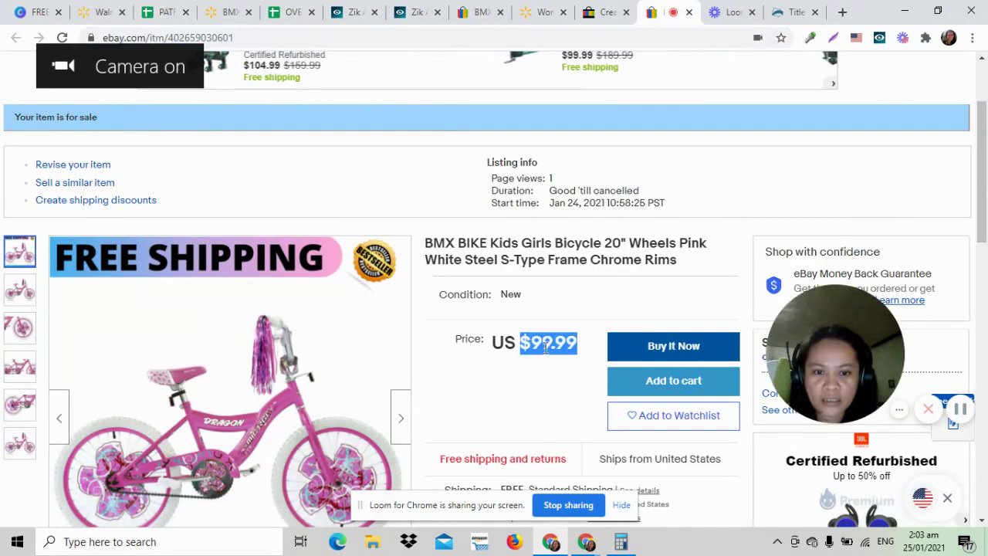
right_click(545, 342)
click(575, 353)
click(165, 12)
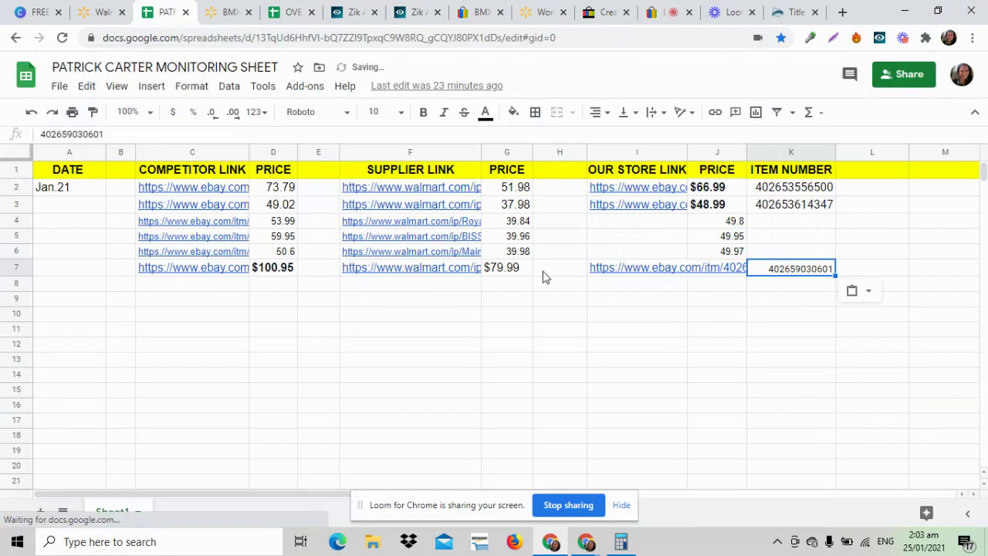
click(714, 267)
right_click(711, 268)
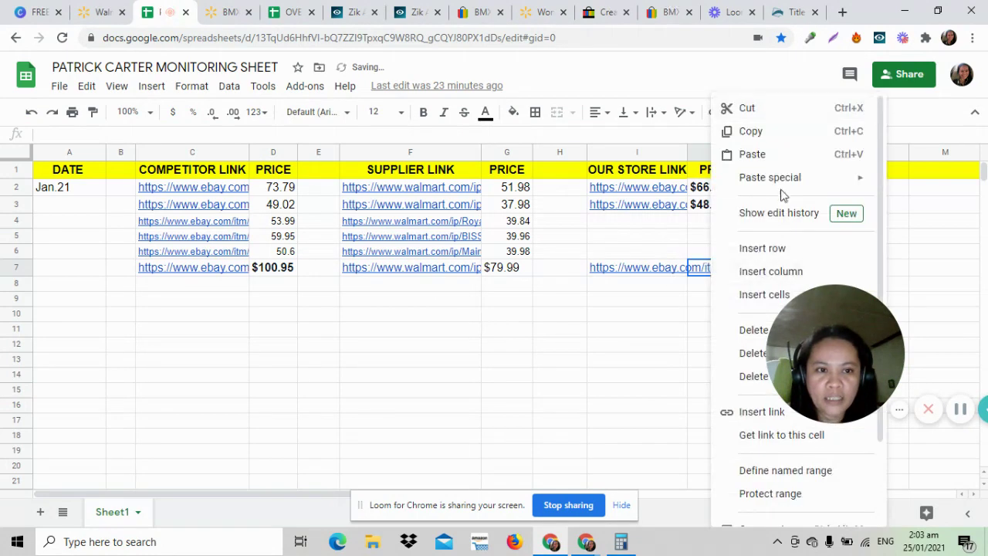
click(763, 155)
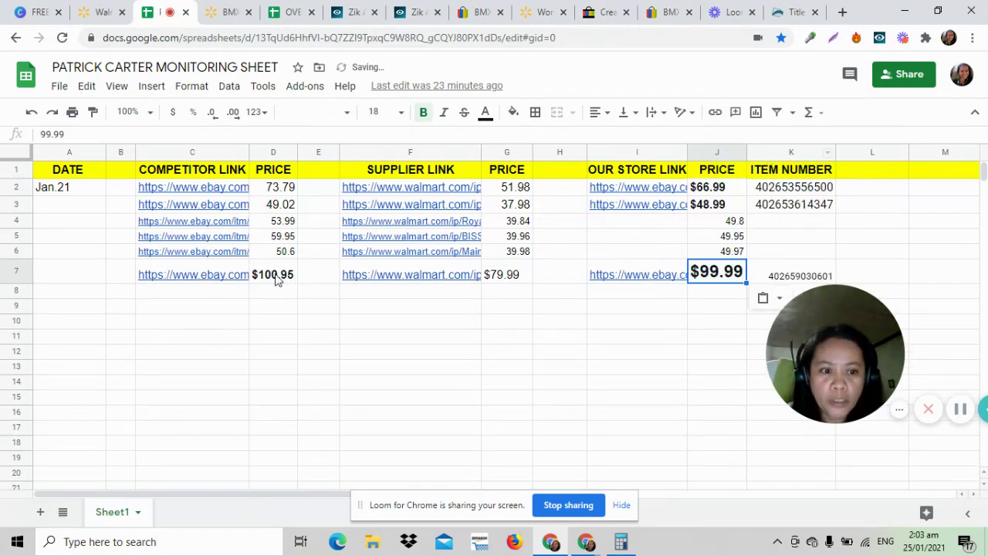
- Set the font size of the whole row 7 to 12
click(17, 272)
click(401, 113)
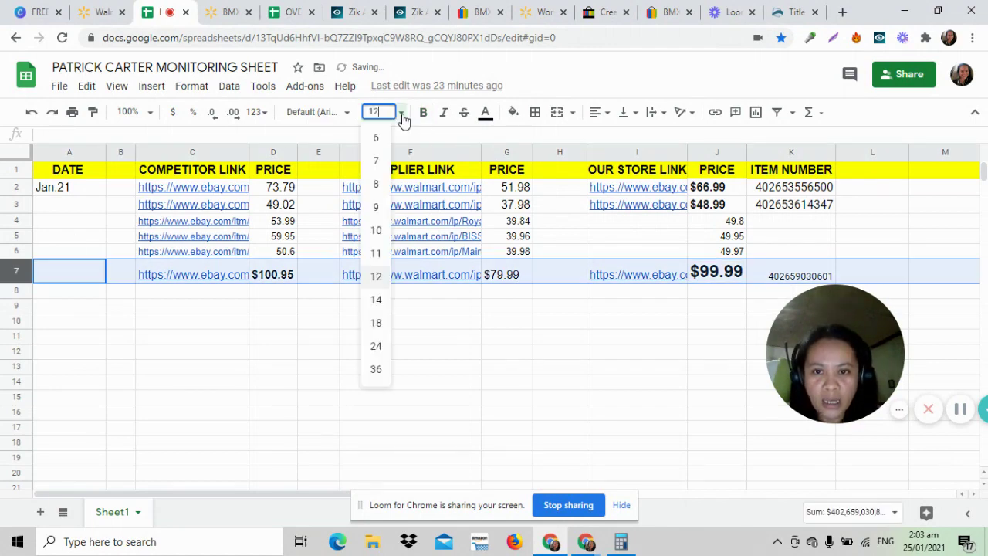
click(379, 291)
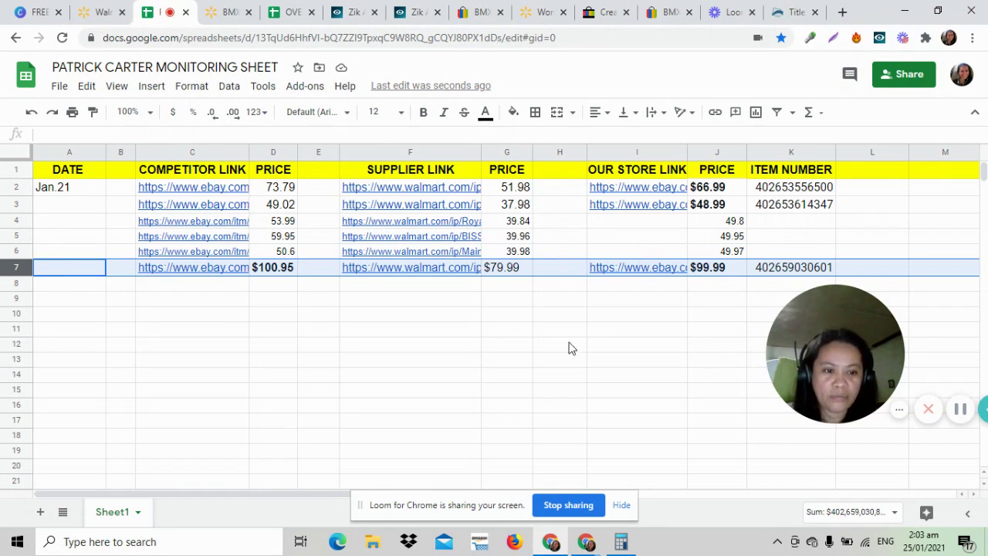
click(350, 330)
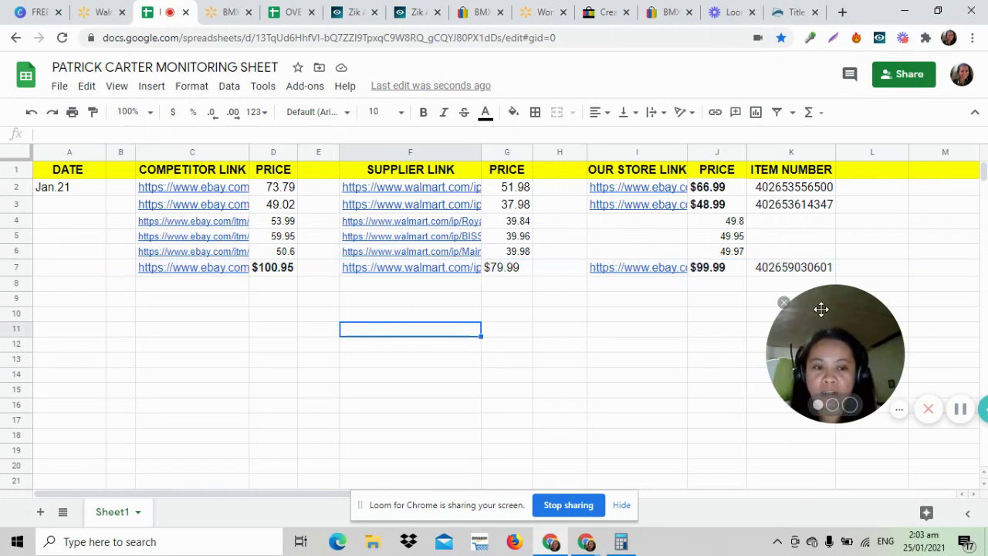
mouse_move(821, 340)
drag(820, 340, 852, 346)
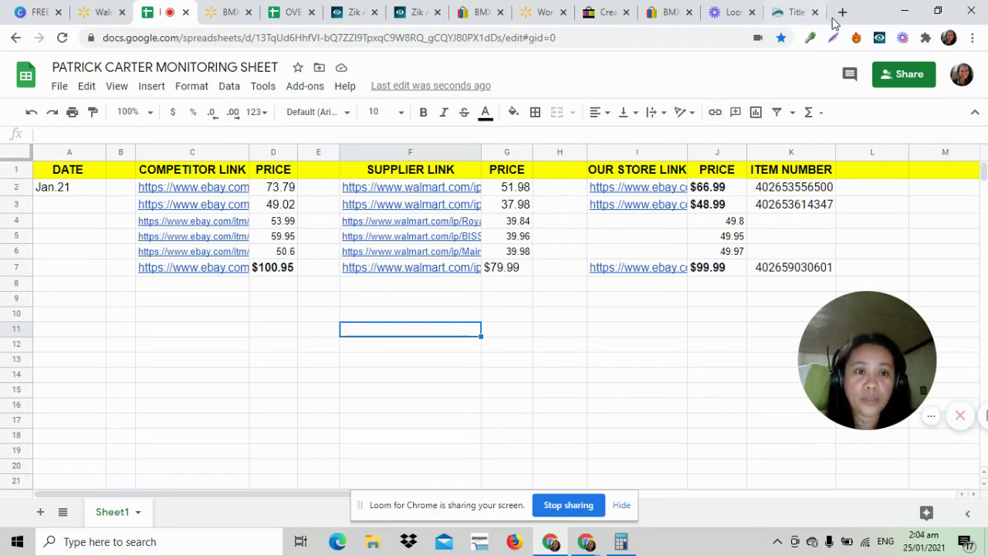
- Open SKU Grid in a new browser tab and log in to reach its dashboard
click(793, 13)
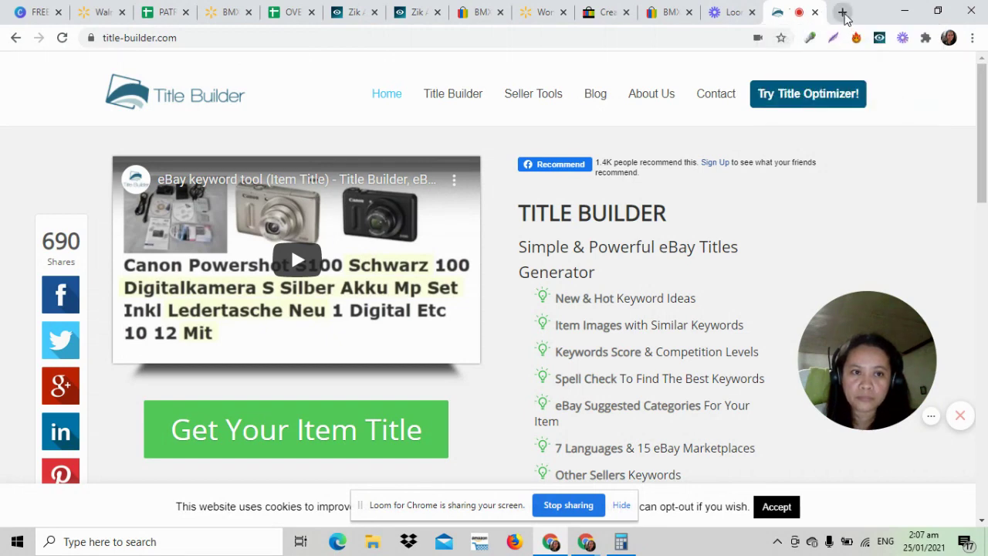
click(843, 12)
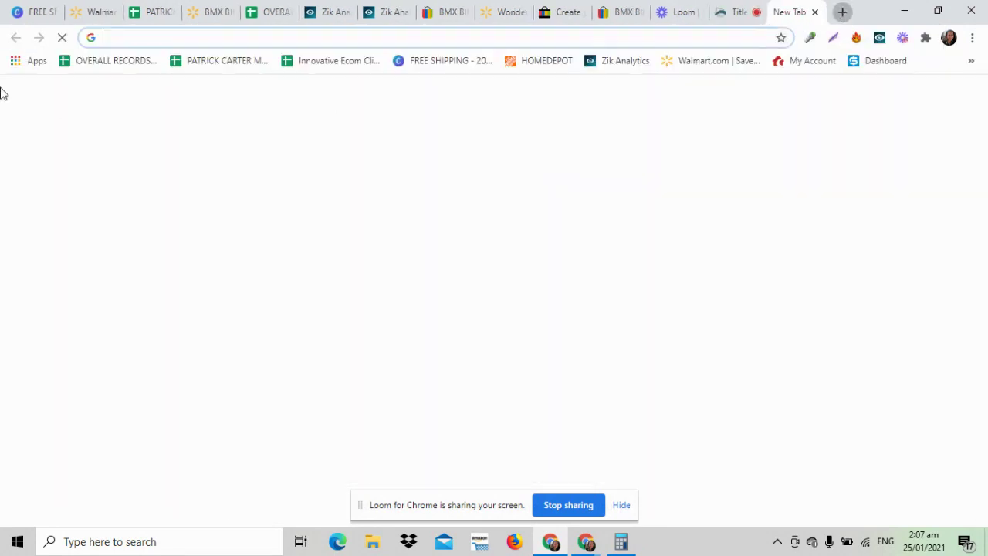
click(874, 64)
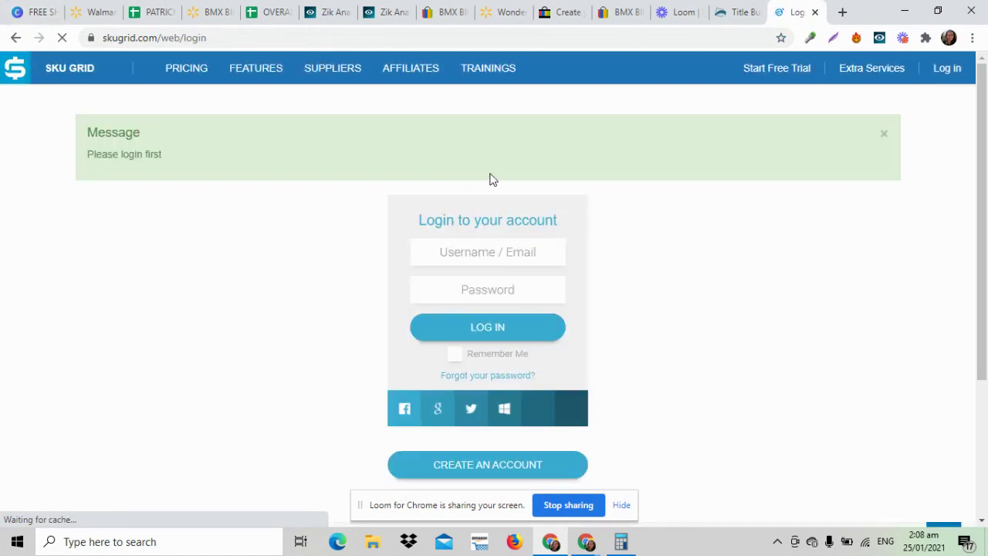
click(470, 348)
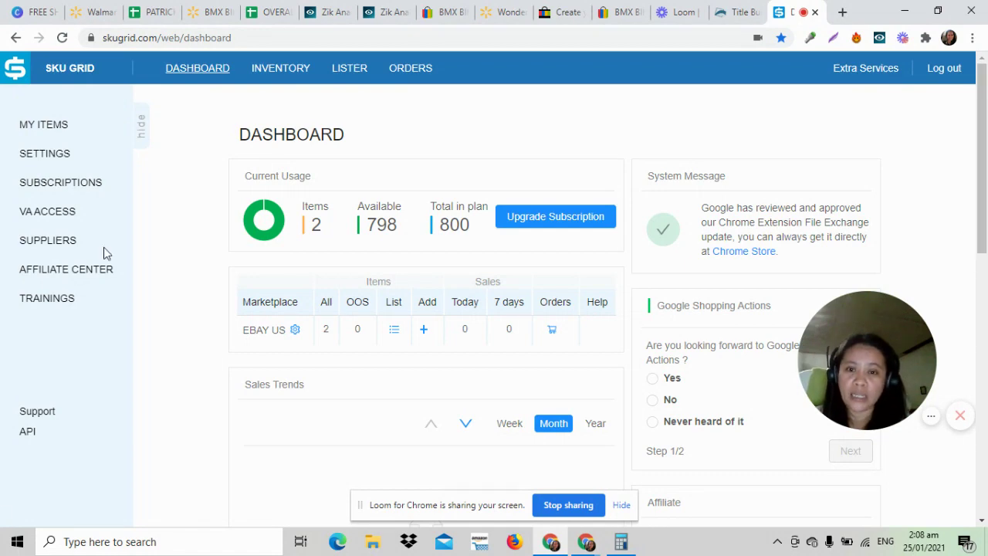
- Review the Walmart supplier links and their previews in the monitoring sheet, and return to the SKU Grid dashboard
click(160, 16)
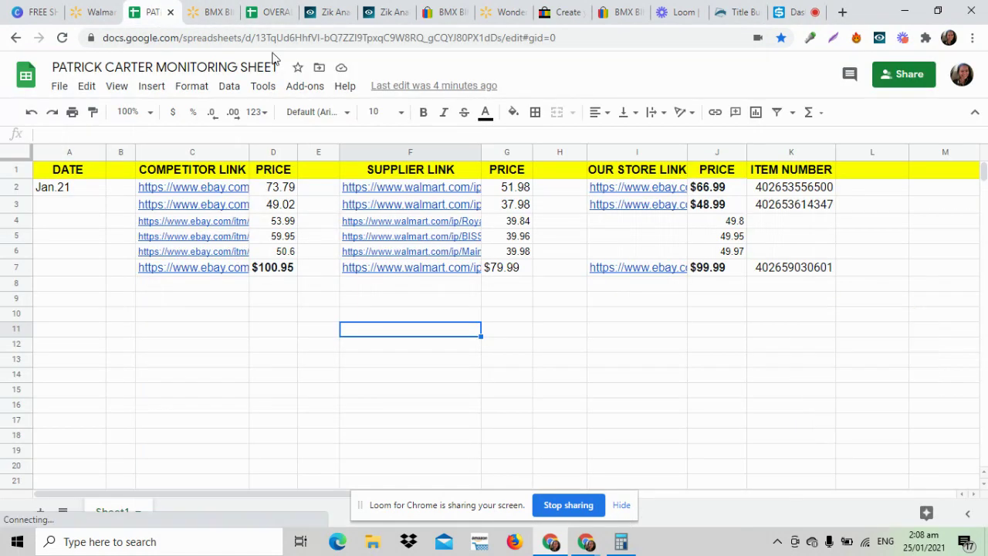
click(355, 190)
click(352, 205)
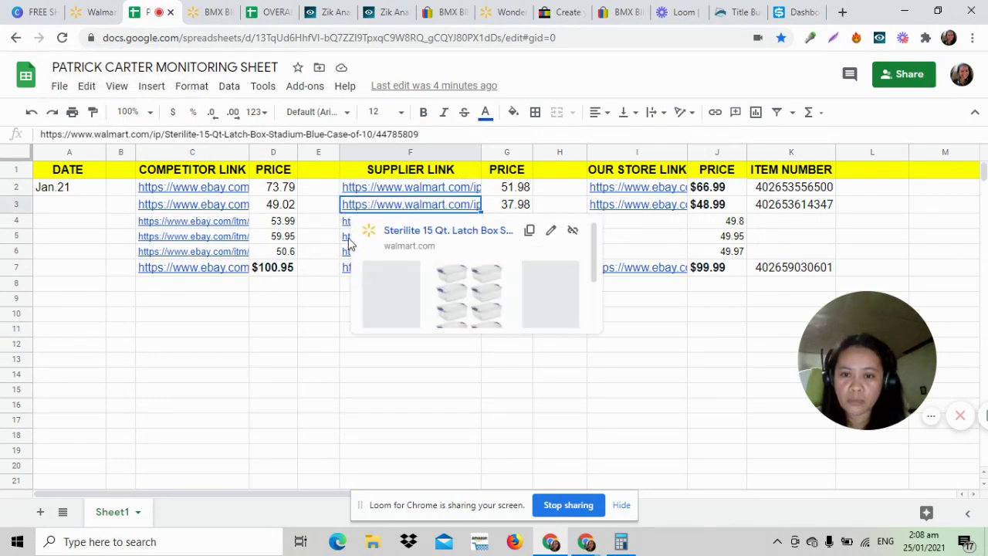
mouse_move(345, 222)
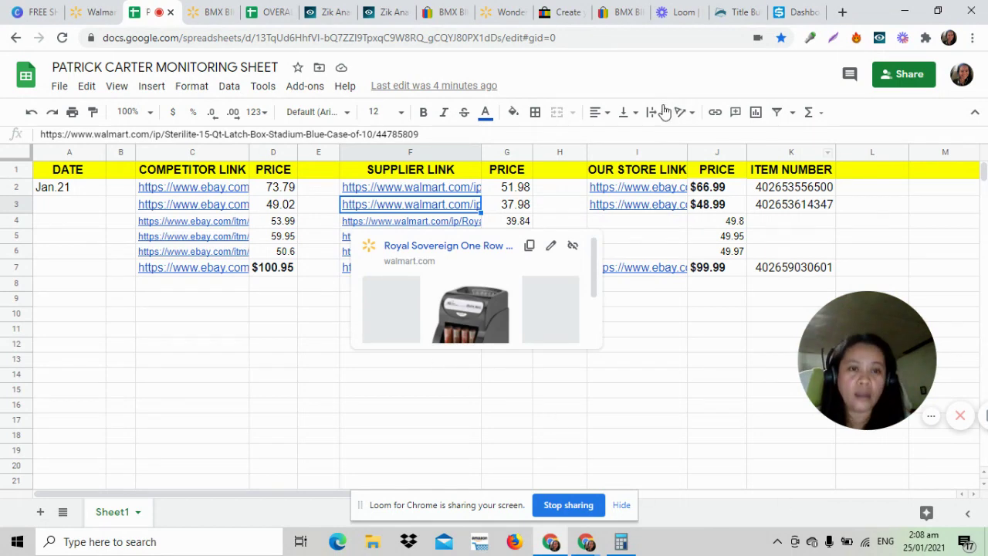
click(791, 19)
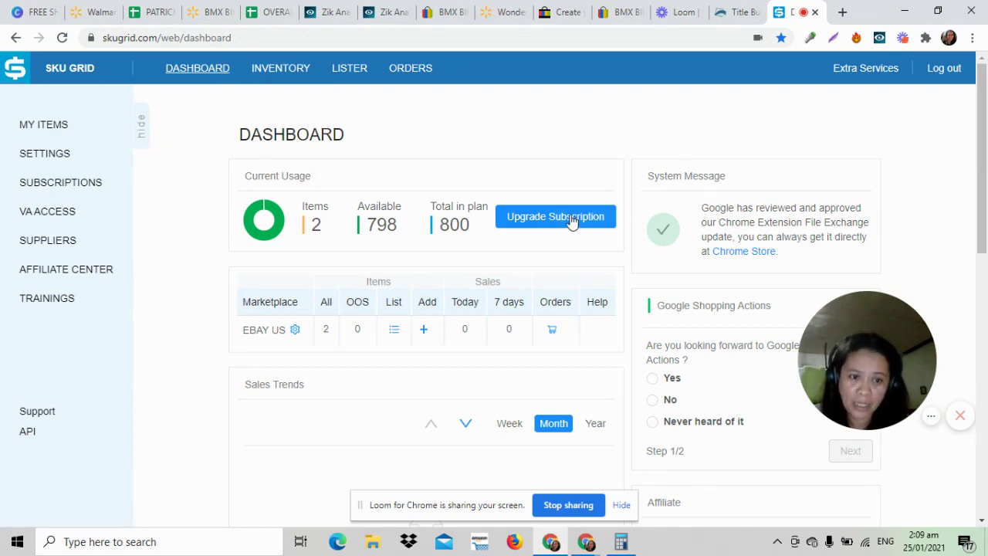
mouse_move(983, 139)
mouse_down()
mouse_move(983, 193)
mouse_move(986, 137)
mouse_up()
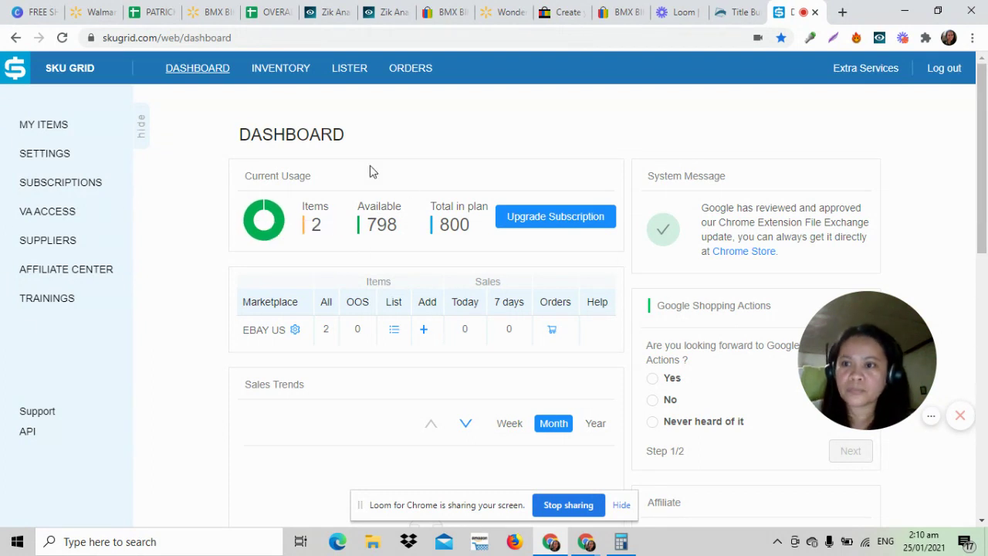
- Start adding a single item to the SKU Grid inventory, using the pink bike's Walmart page URL as its supplier link
click(51, 132)
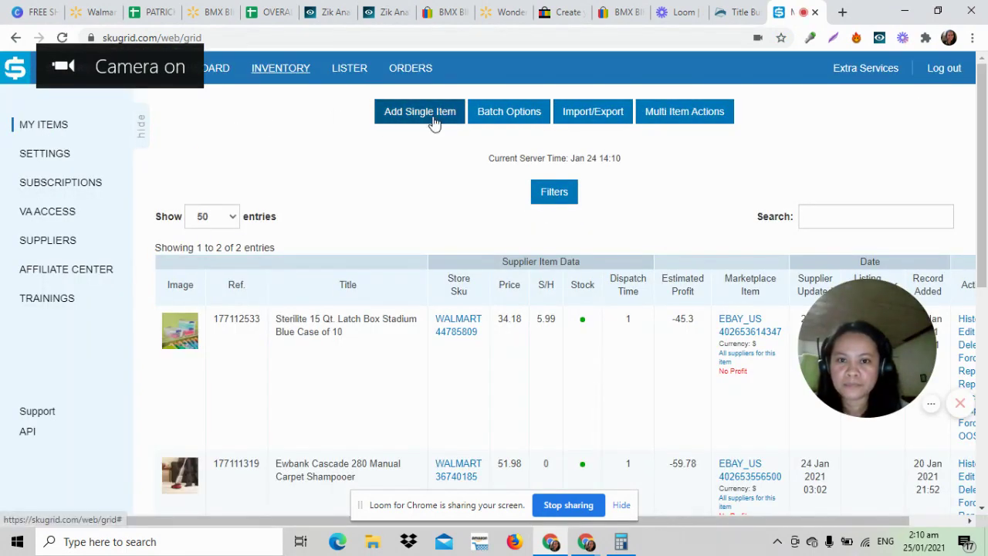
click(435, 122)
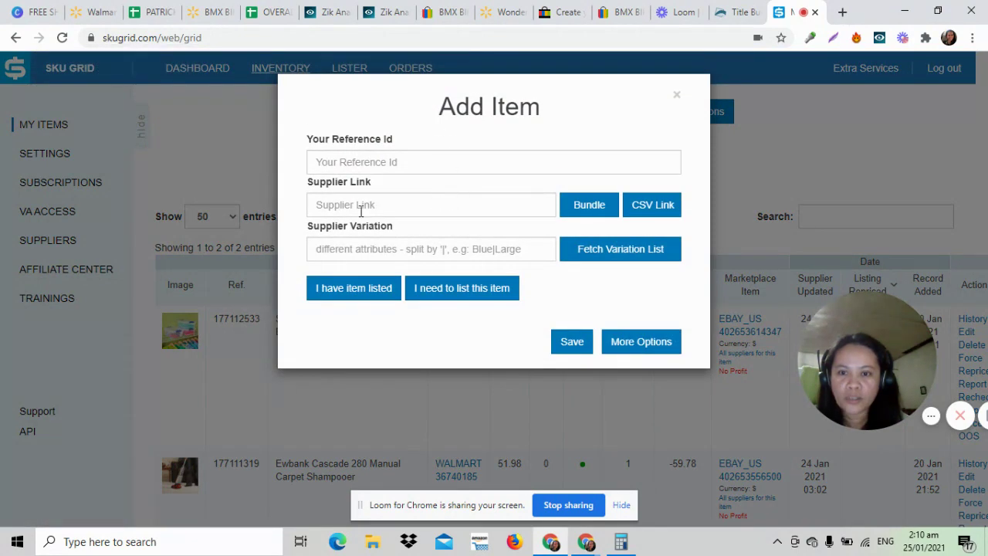
click(503, 11)
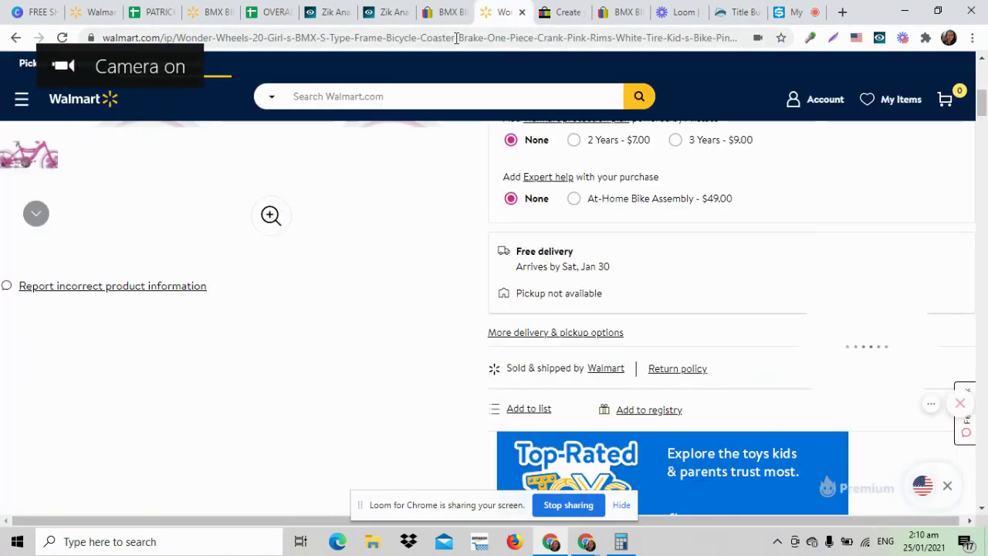
triple_click(456, 37)
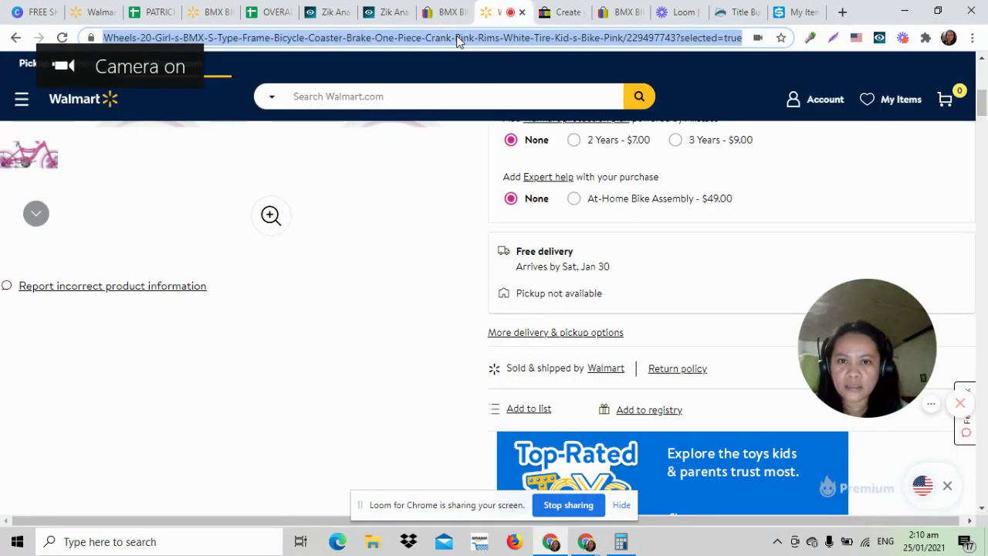
right_click(457, 37)
click(510, 126)
scroll(450, 165, up, 5)
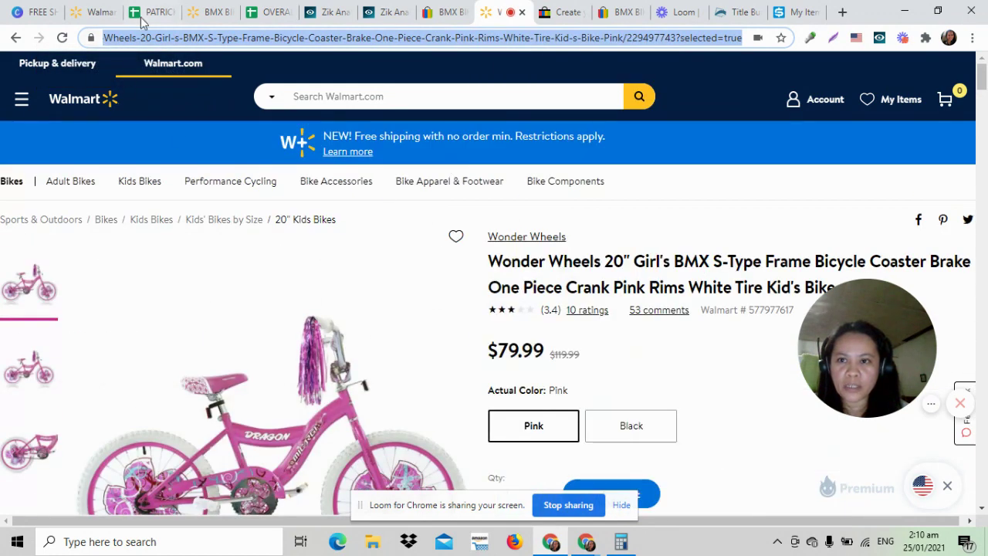
click(800, 12)
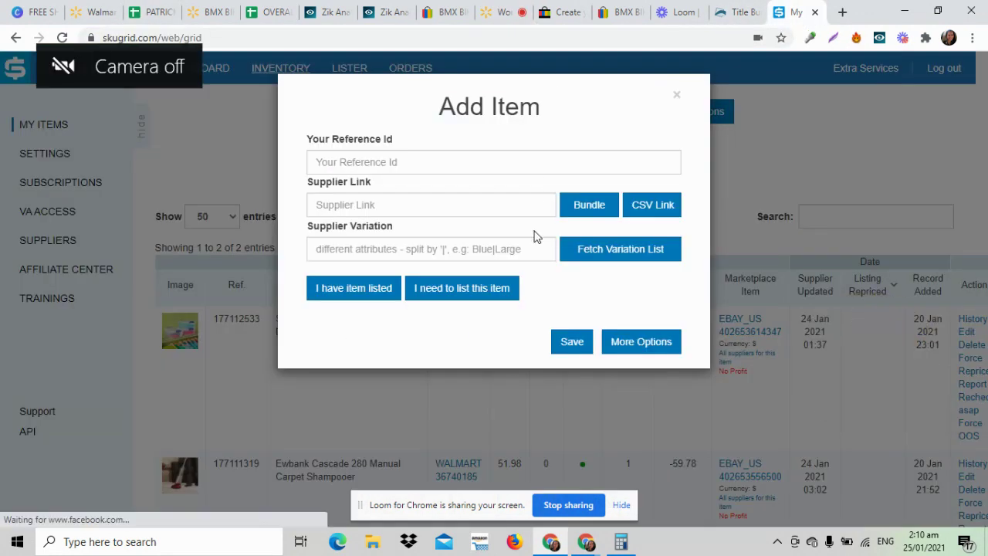
right_click(420, 208)
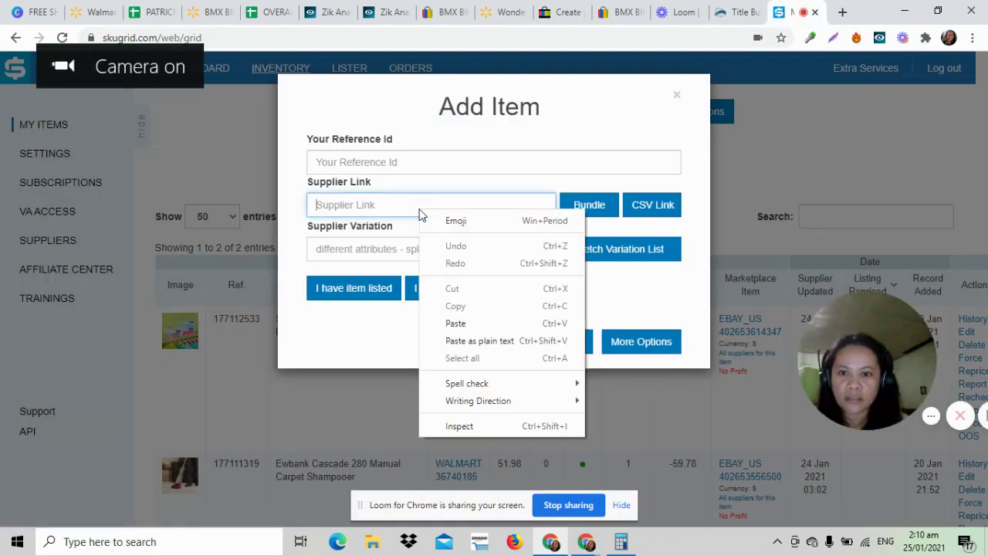
click(441, 328)
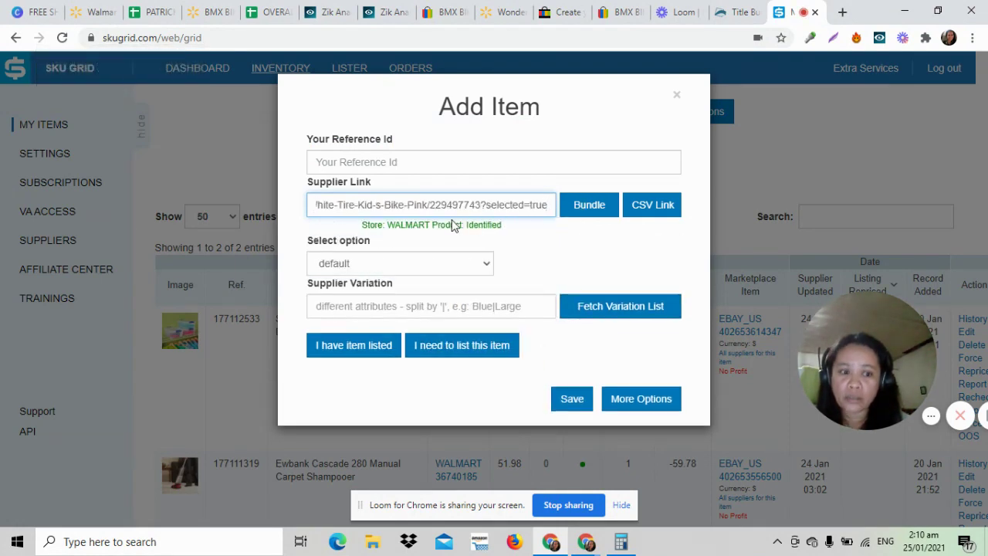
- Fetch the supplier's variation list for the bike and apply Pink as the supplier variation
click(498, 12)
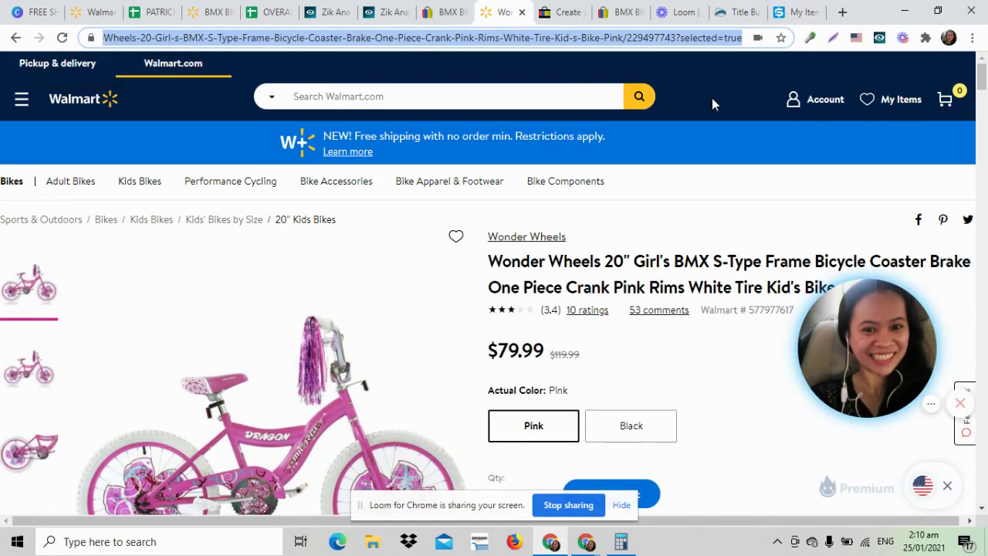
click(803, 14)
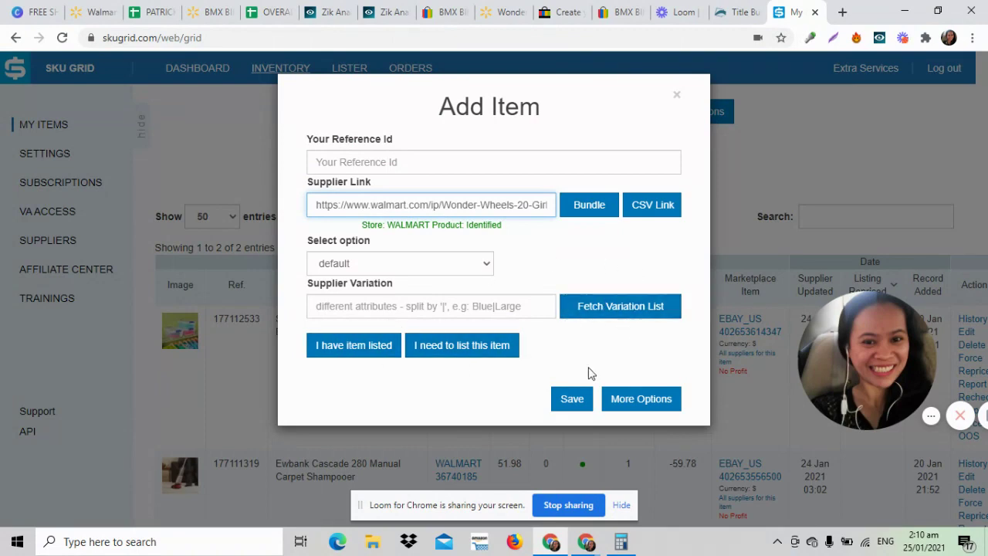
click(627, 311)
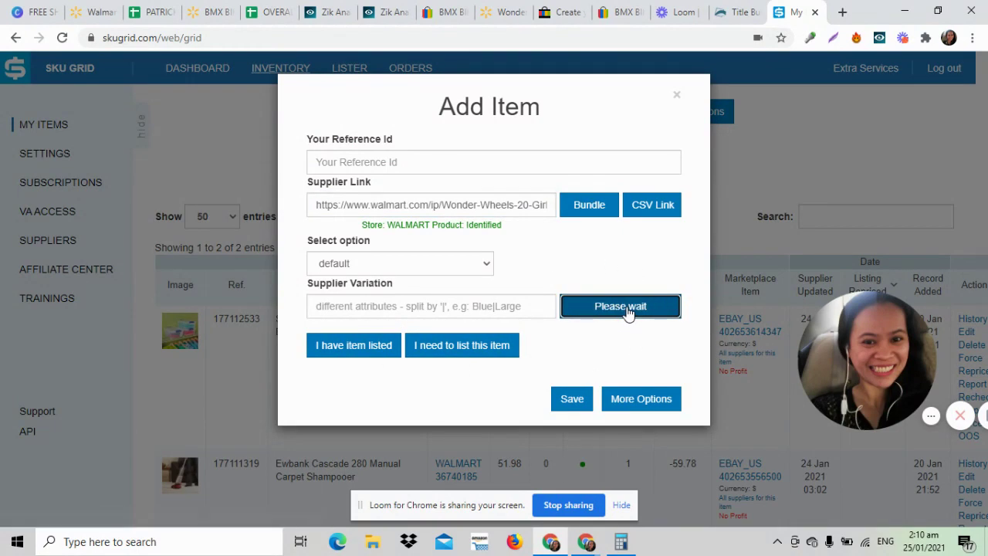
click(358, 351)
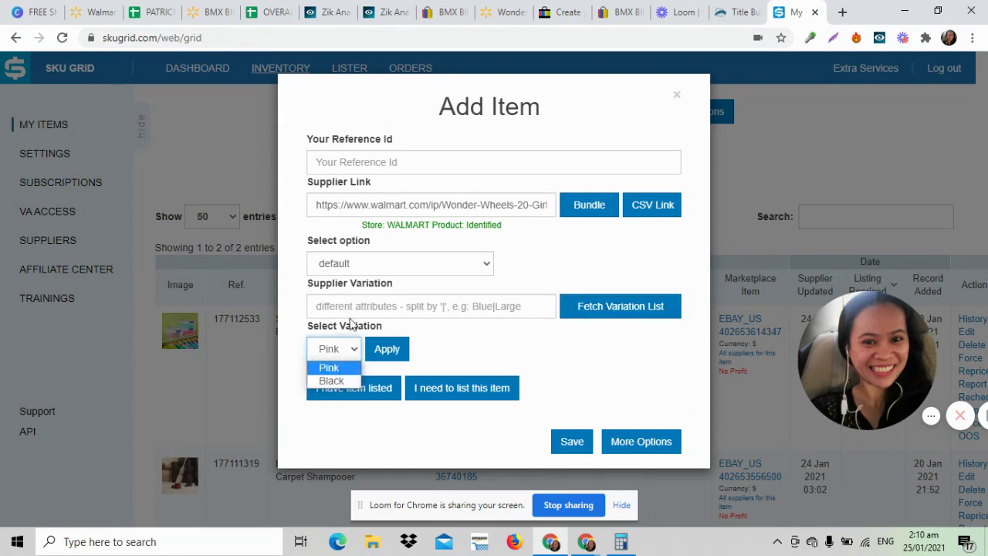
click(346, 368)
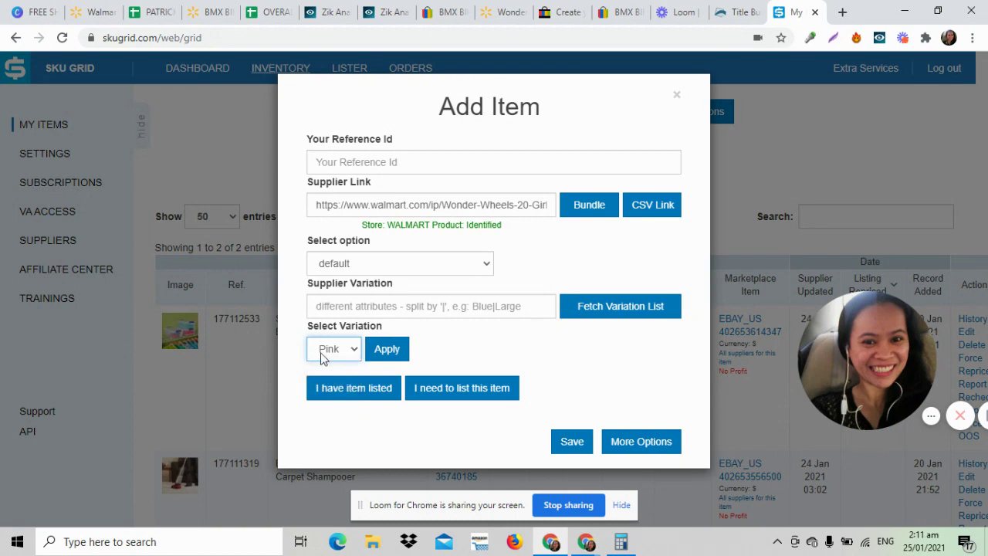
click(390, 349)
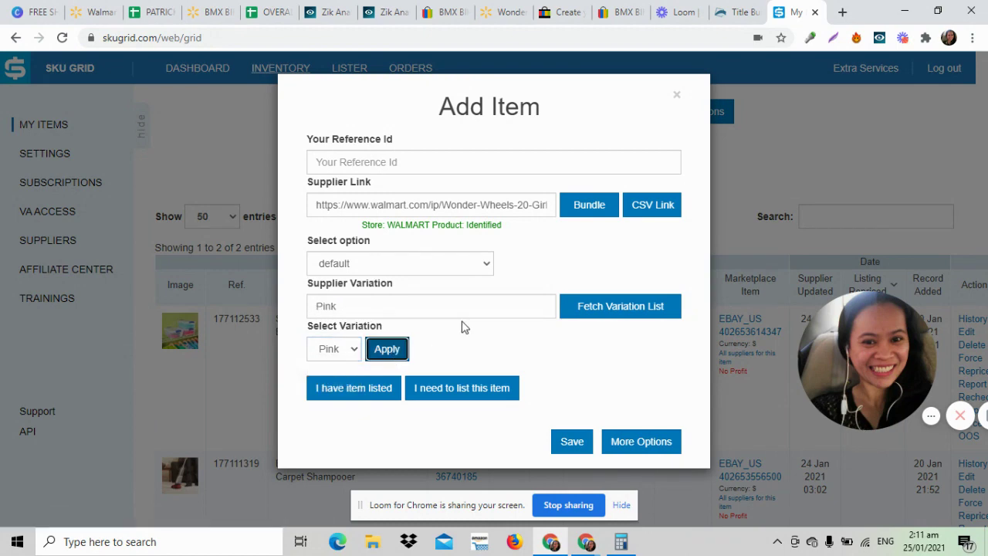
- Declare the item as already listed and set its selling marketplace to Ebay USA (US)
click(368, 389)
scroll(986, 285, down, 1)
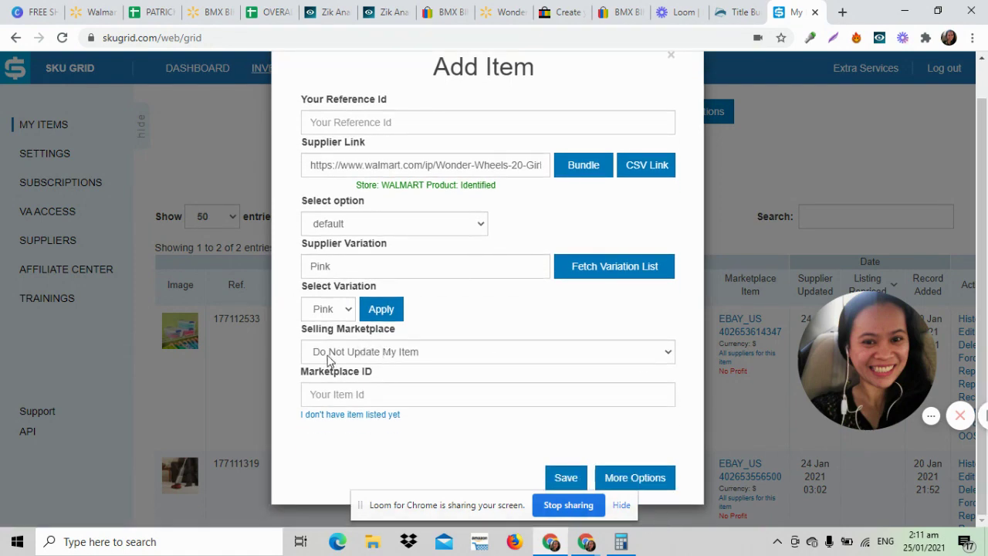
click(669, 353)
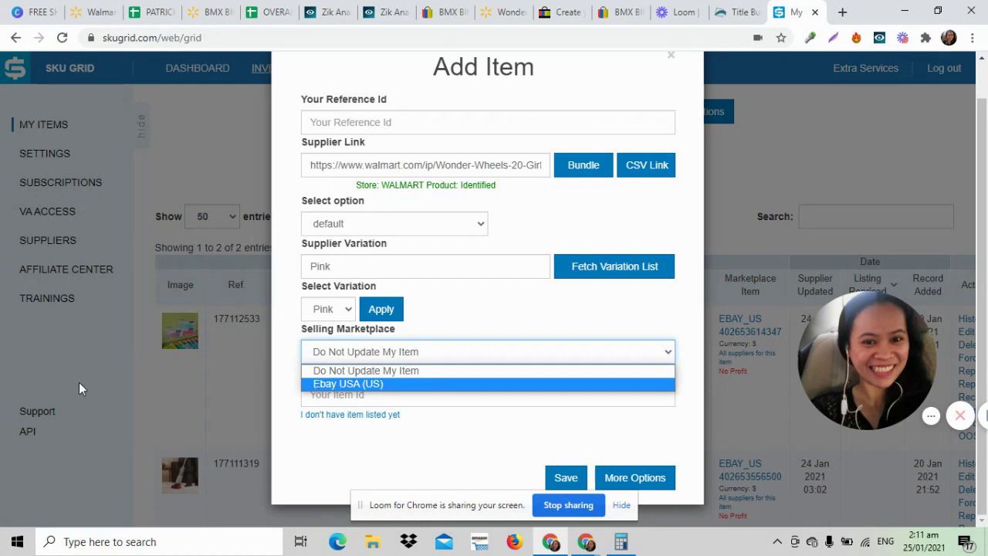
click(449, 382)
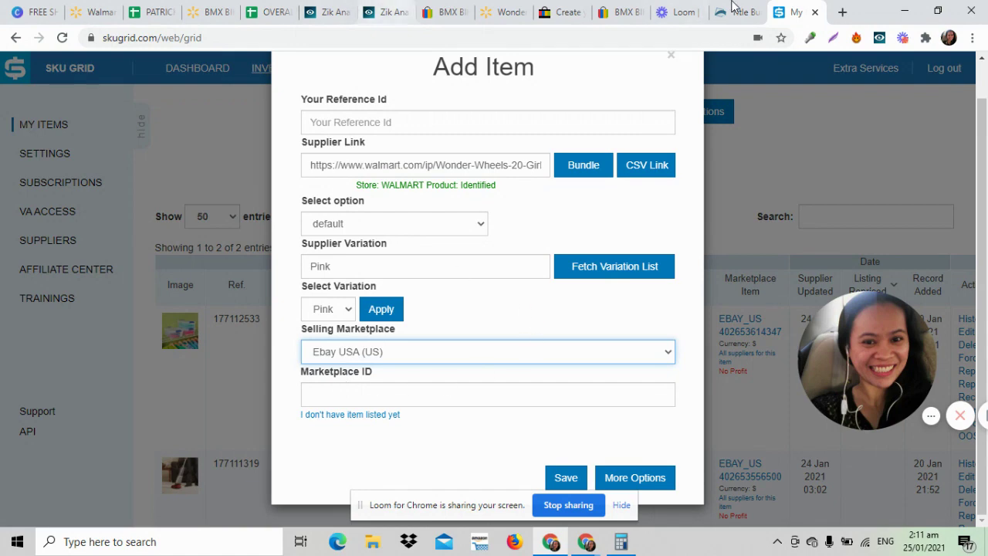
- Copy the bike's item number from its ITEM NUMBER cell in row 7 of the monitoring sheet
click(616, 12)
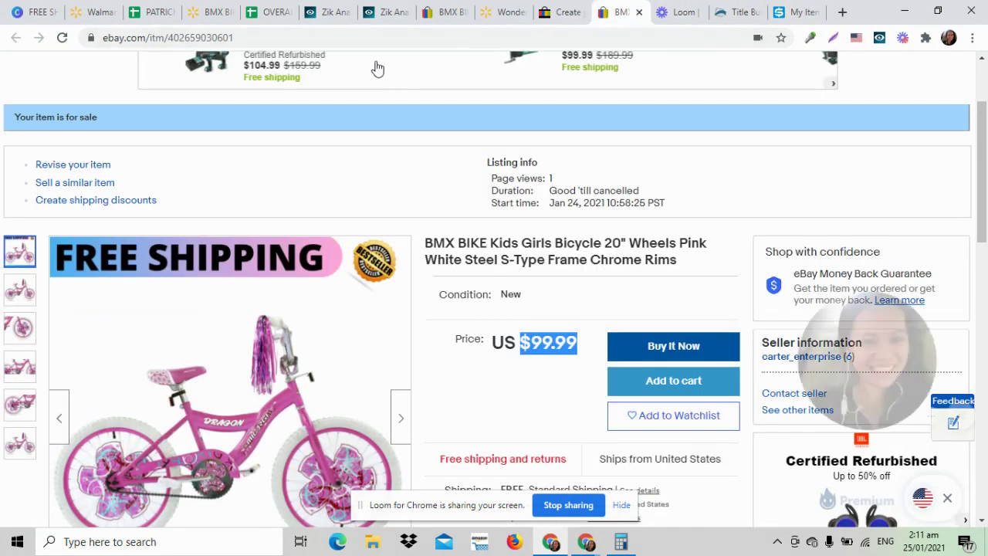
scroll(244, 105, up, 3)
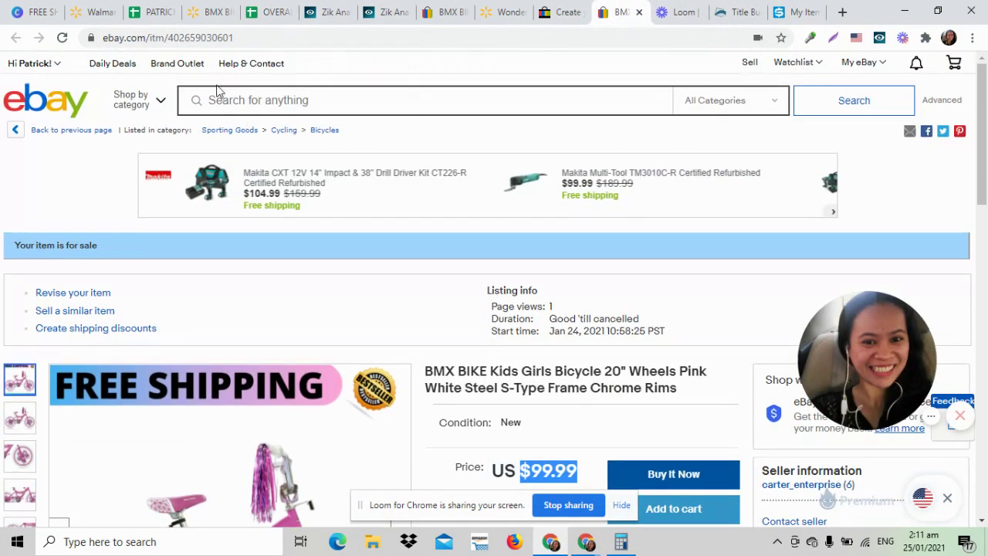
double_click(204, 38)
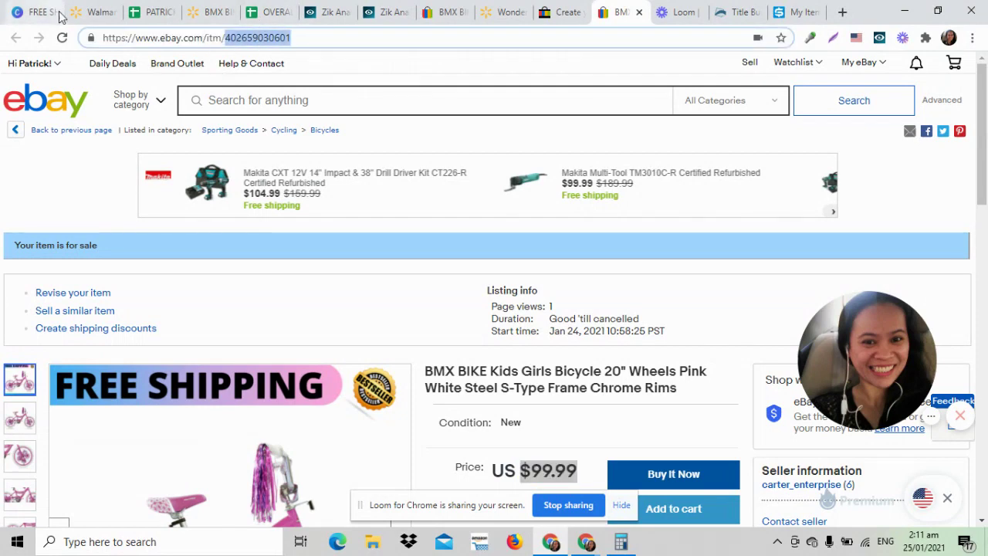
click(149, 14)
click(789, 270)
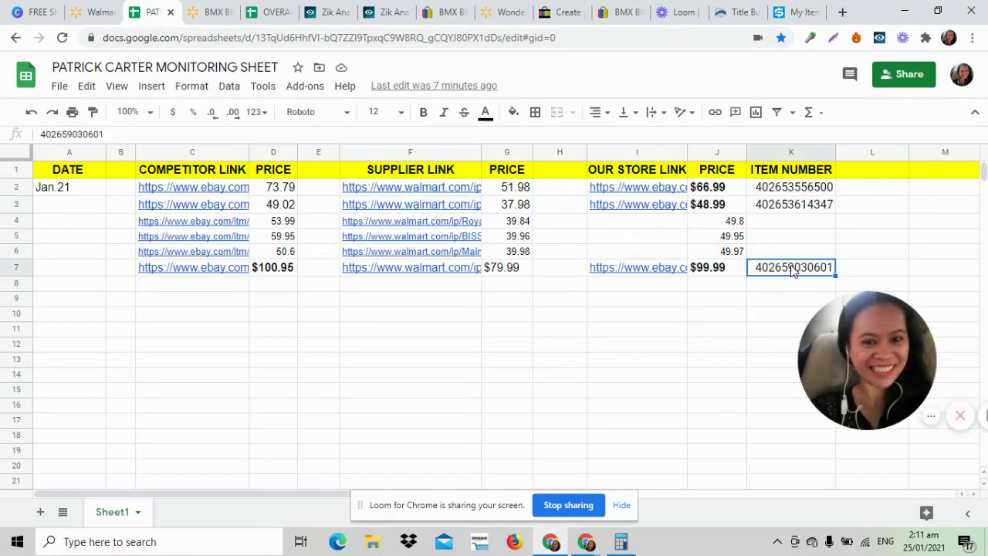
right_click(789, 270)
click(858, 130)
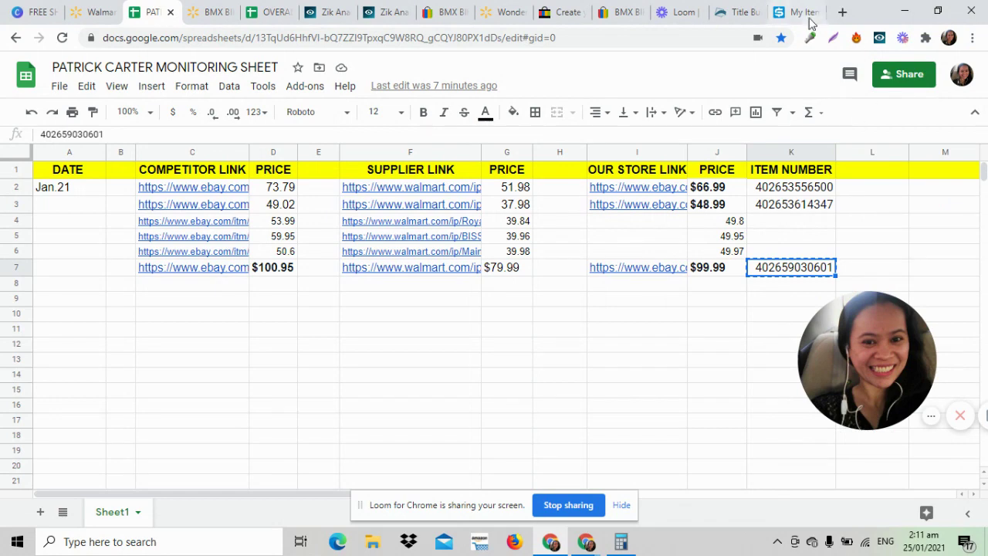
- Copy the bike's item ID from the eBay listing success message
click(623, 13)
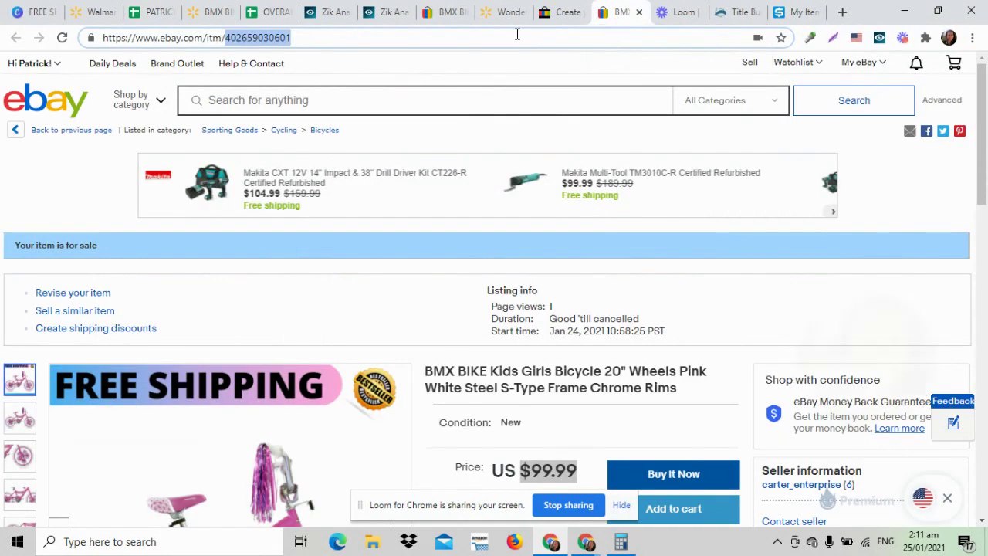
click(550, 17)
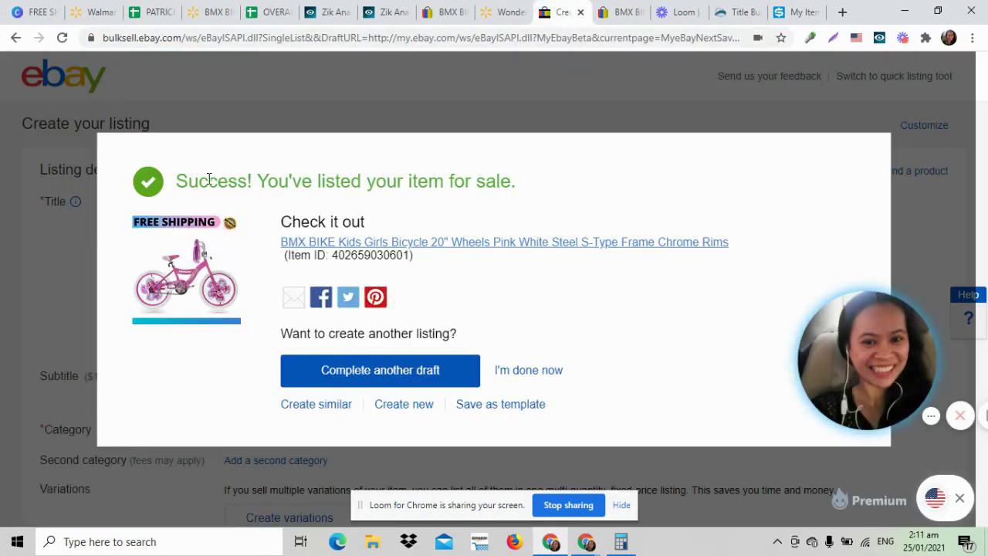
drag(330, 255, 409, 256)
click(408, 256)
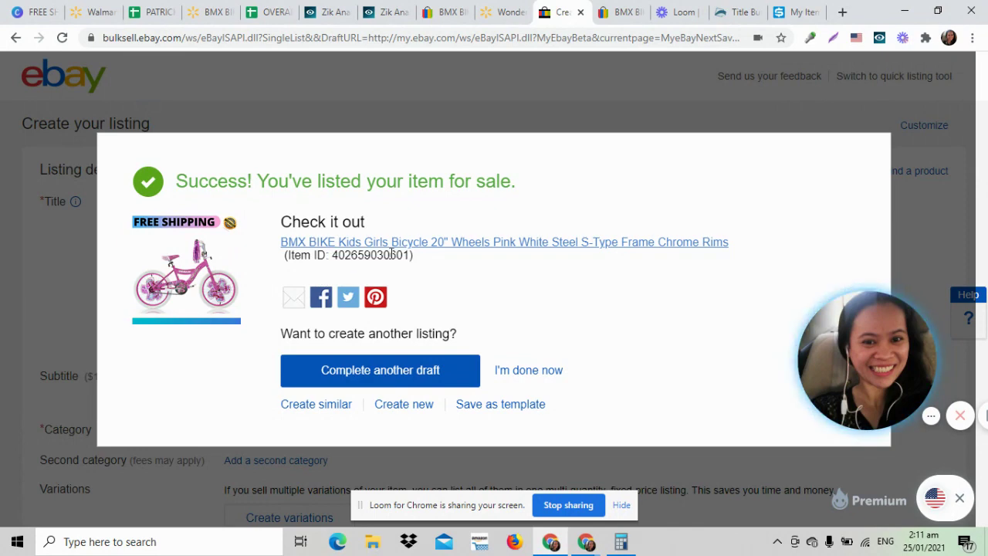
double_click(352, 255)
right_click(351, 255)
click(372, 266)
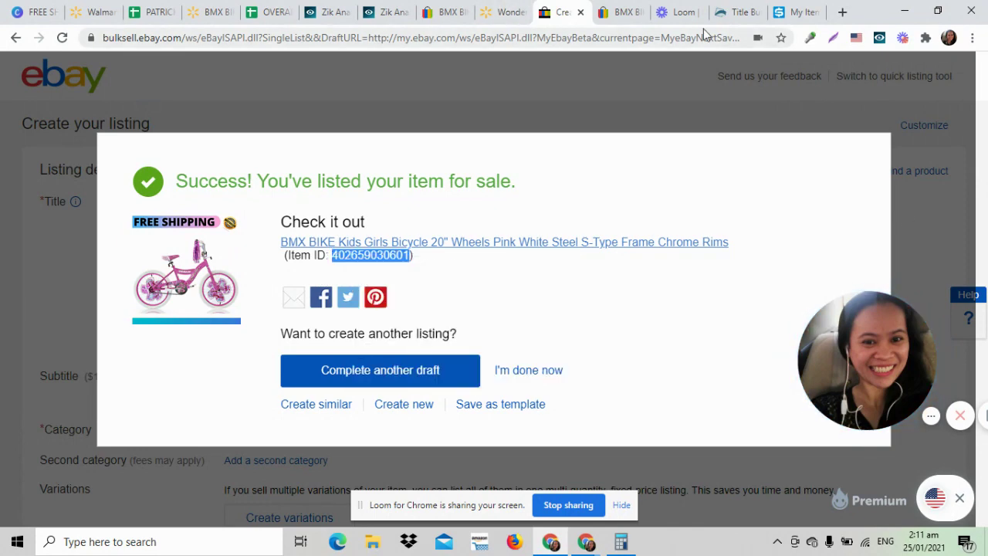
- Paste the copied item ID as the Marketplace ID in the SKU Grid item form and save the new item
click(791, 14)
right_click(358, 392)
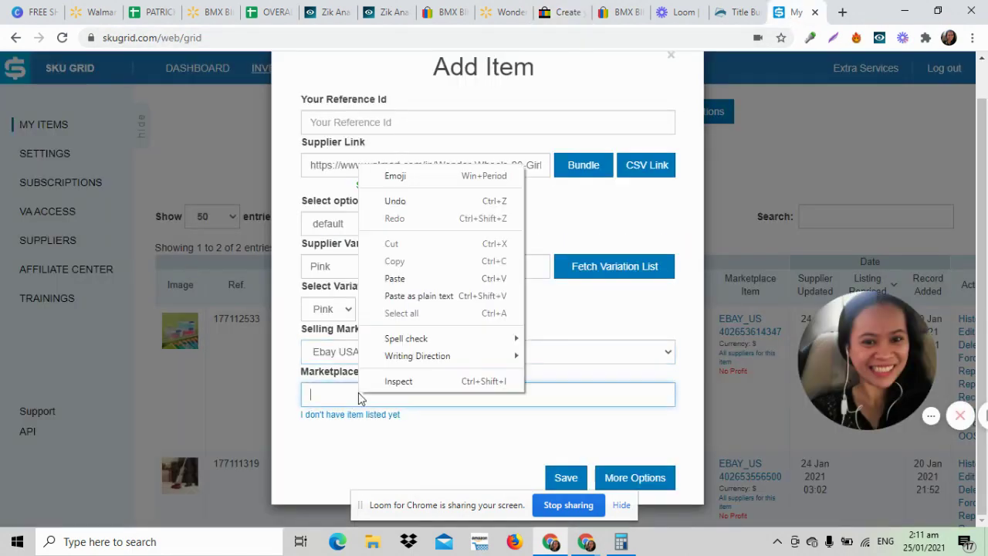
click(412, 279)
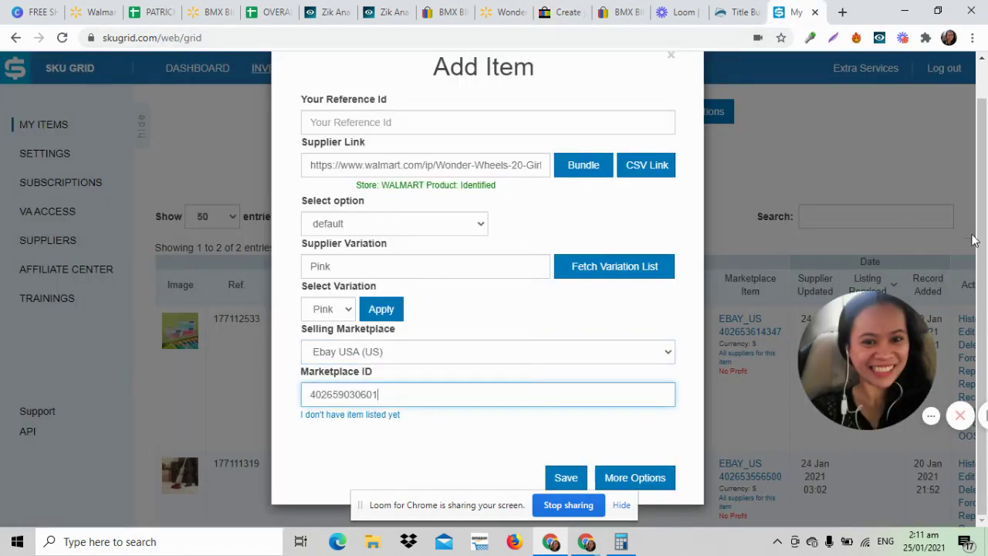
click(565, 479)
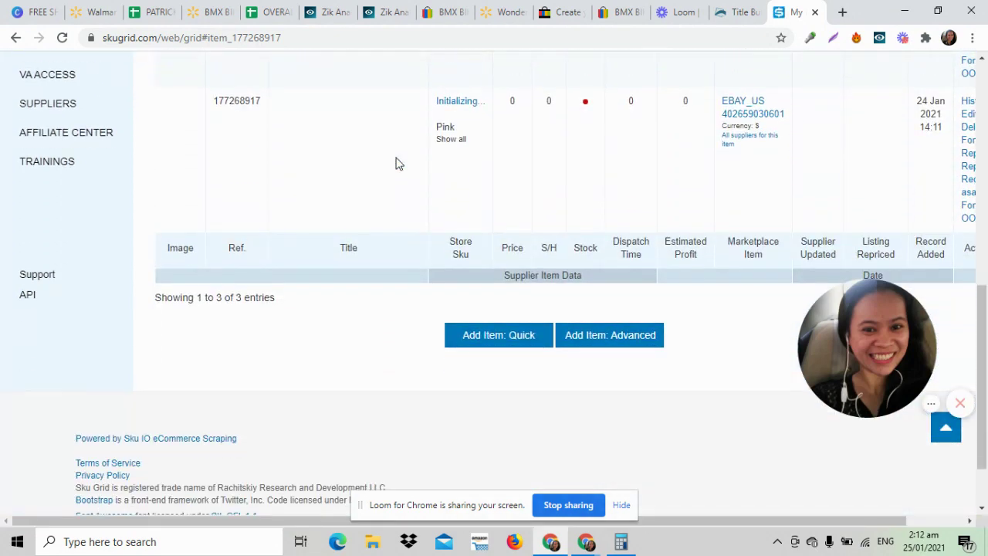
scroll(398, 164, up, 8)
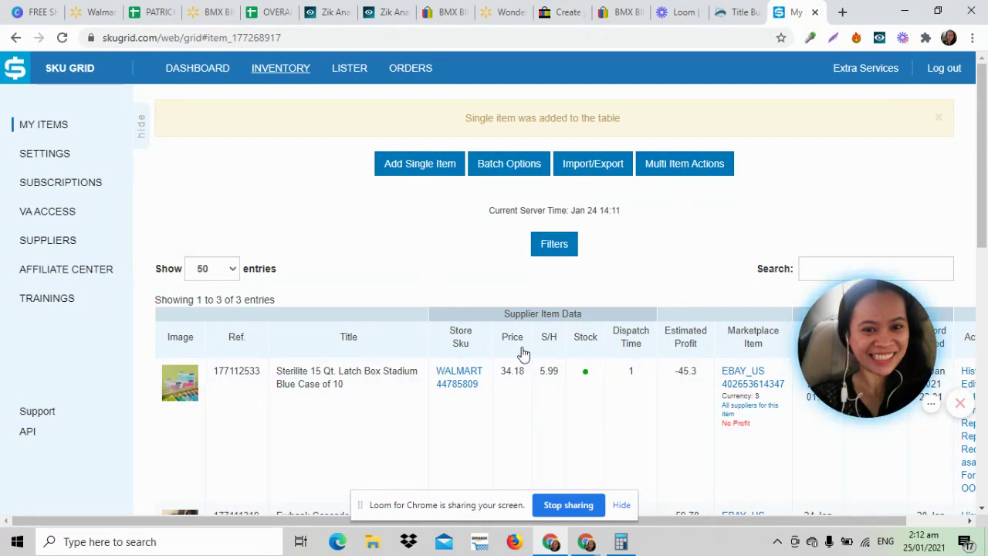
- Examine the newly added bike in the SKU Grid inventory table, comparing its supplier data, stock, marketplace item and actions with the other entries
scroll(522, 352, down, 7)
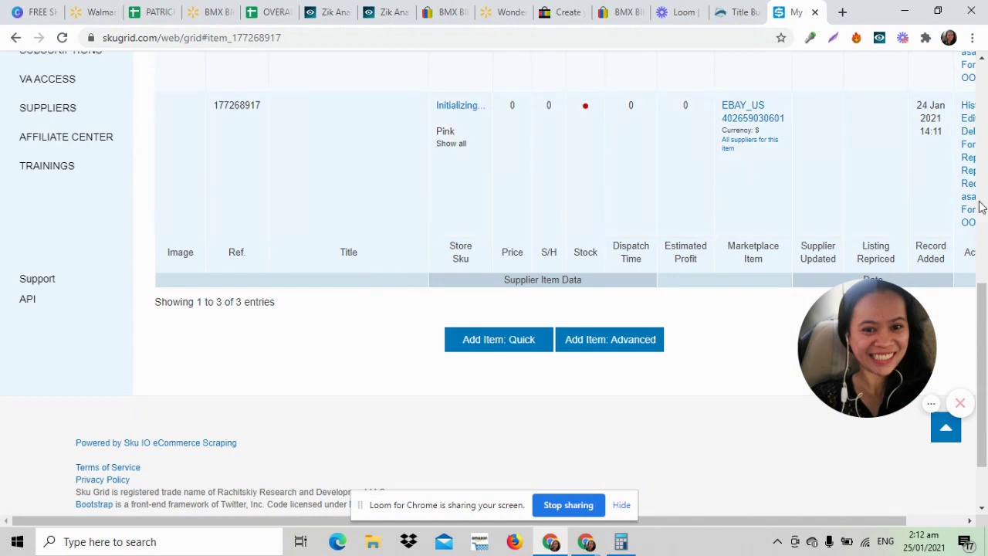
scroll(658, 202, up, 3)
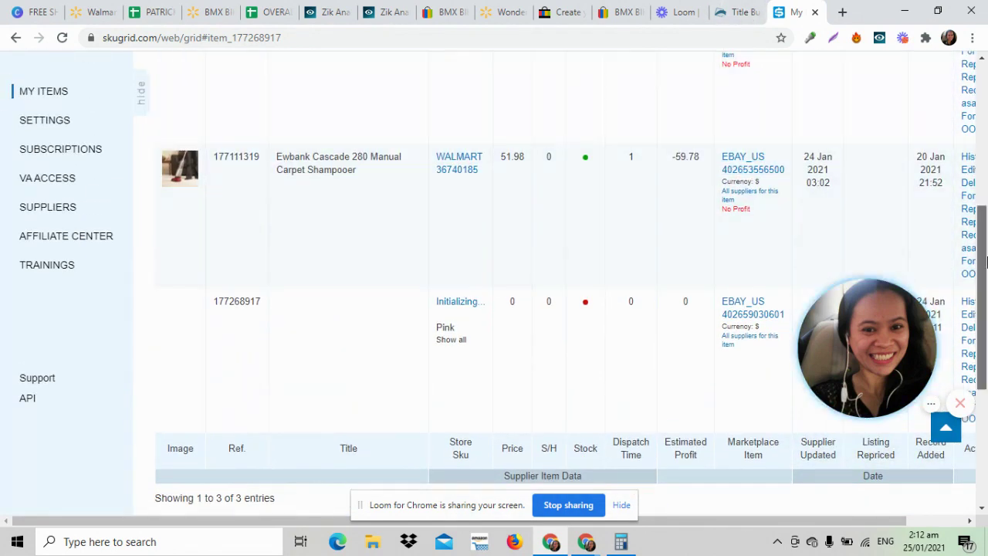
drag(987, 262, 741, 108)
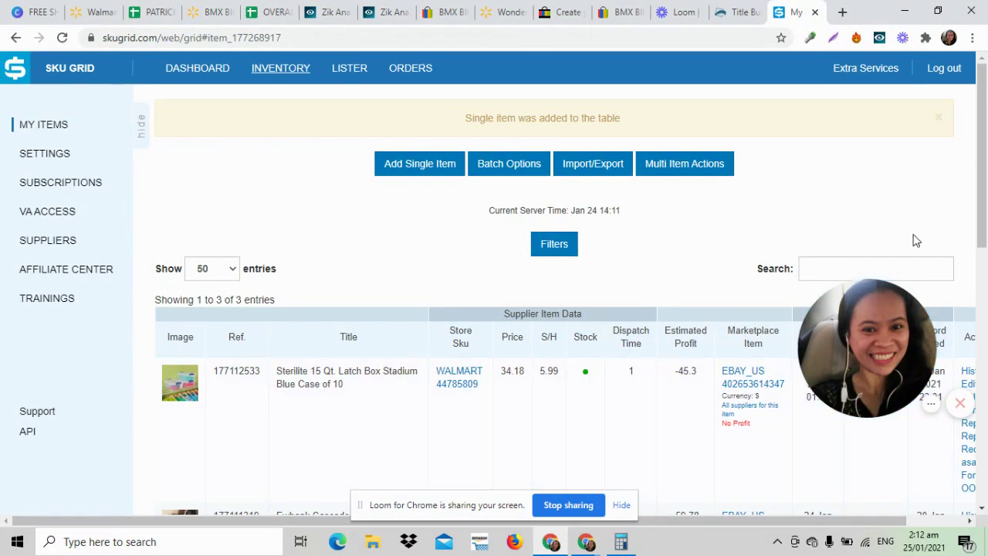
drag(984, 154, 985, 232)
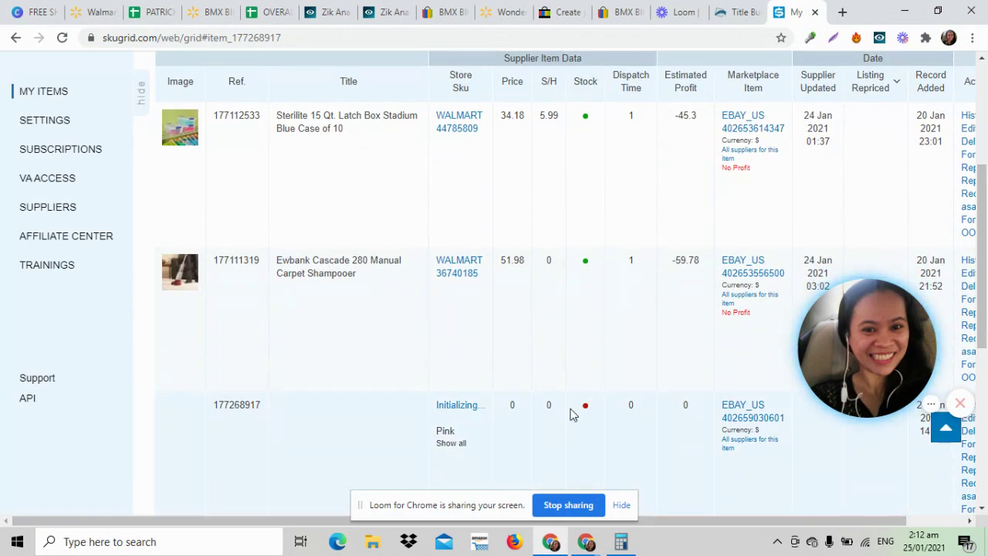
scroll(617, 371, up, 4)
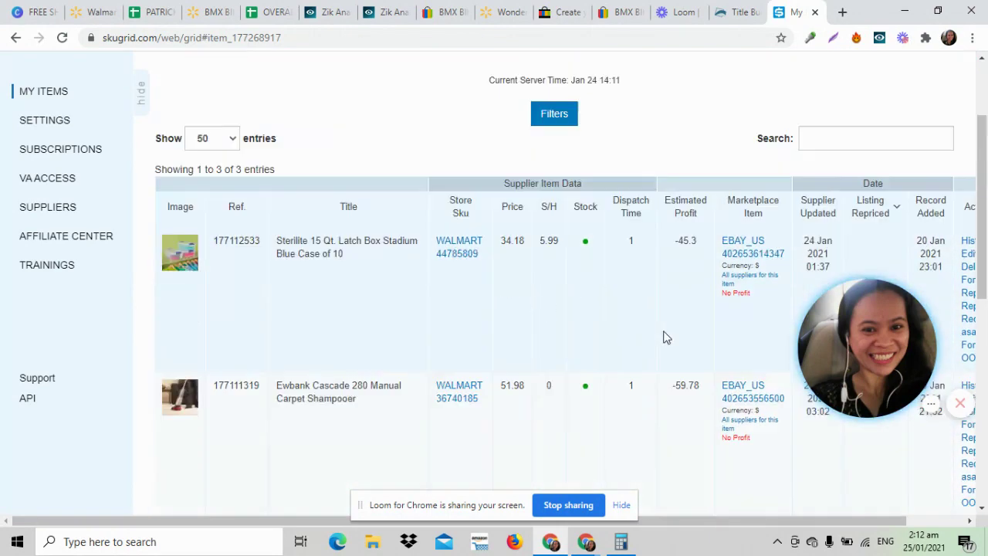
drag(985, 179, 985, 245)
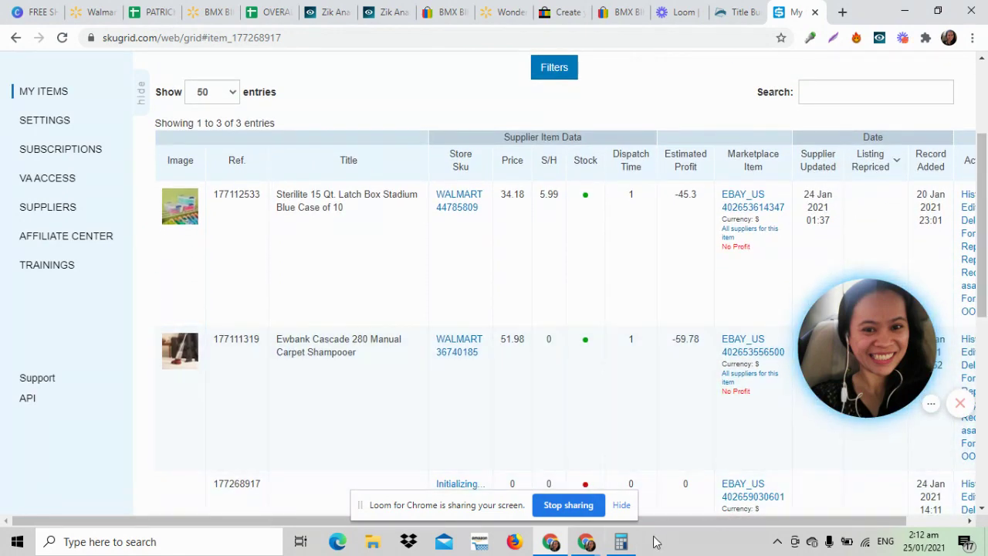
drag(689, 522, 751, 522)
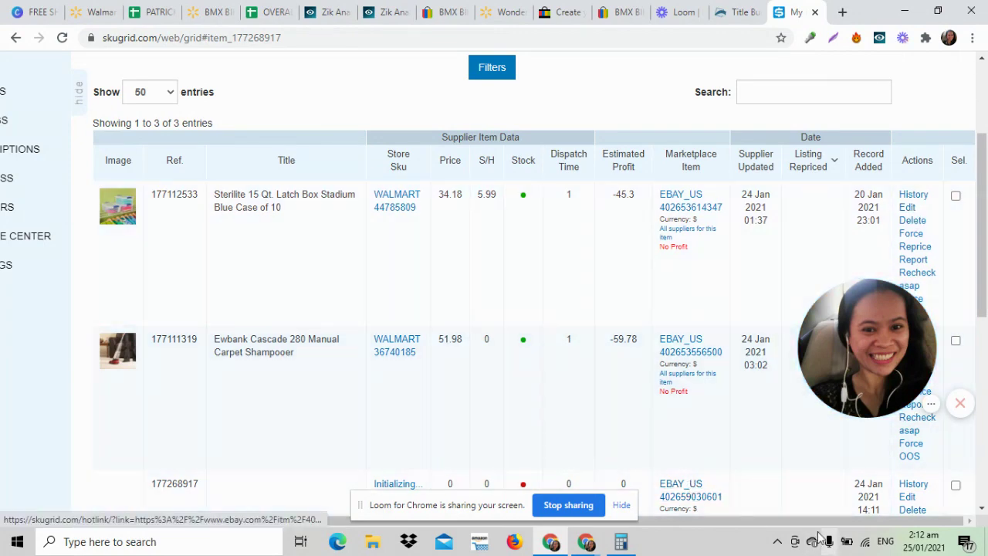
scroll(786, 527, left, 1)
drag(785, 527, 701, 530)
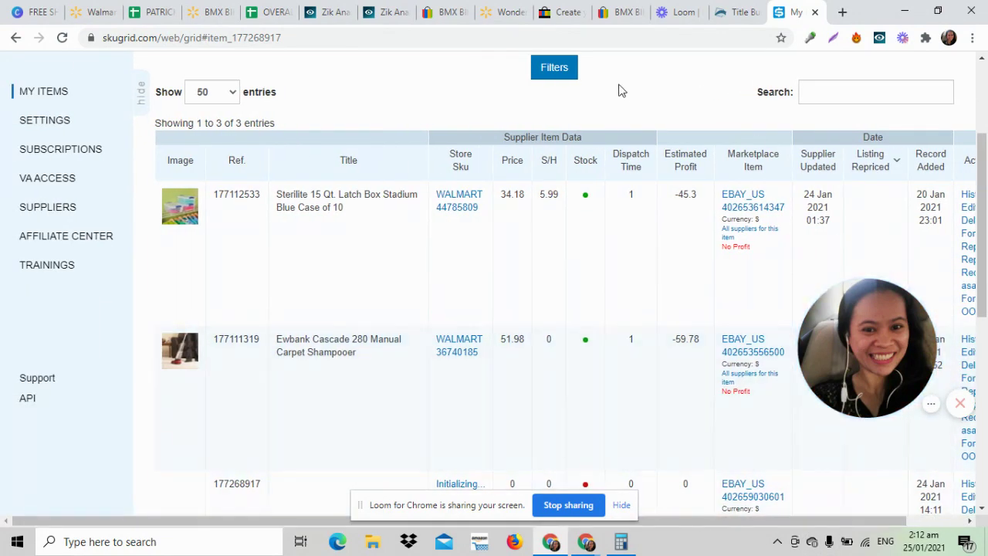
- Review the bike's eBay listing success message, and return to SKU Grid to check the bike's inventory entry
click(664, 13)
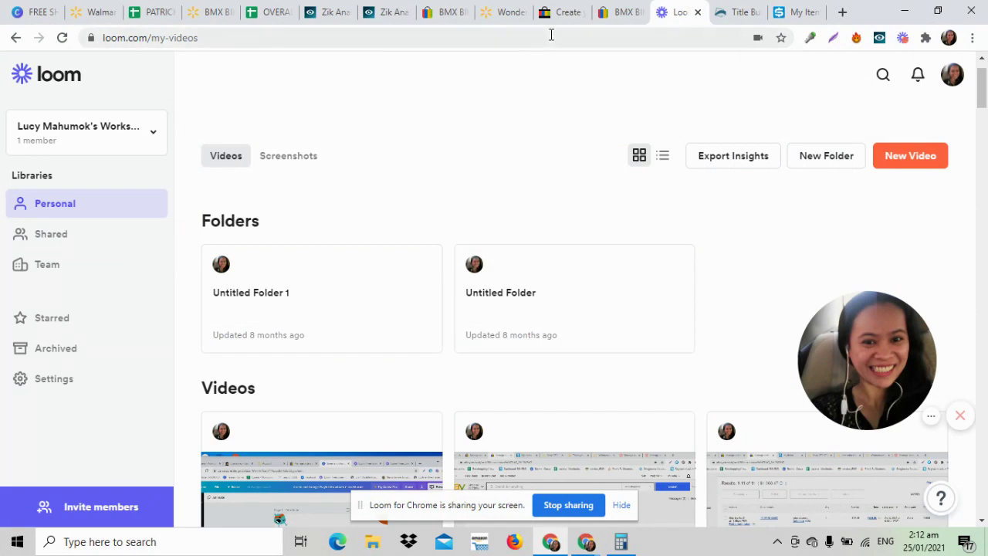
click(395, 16)
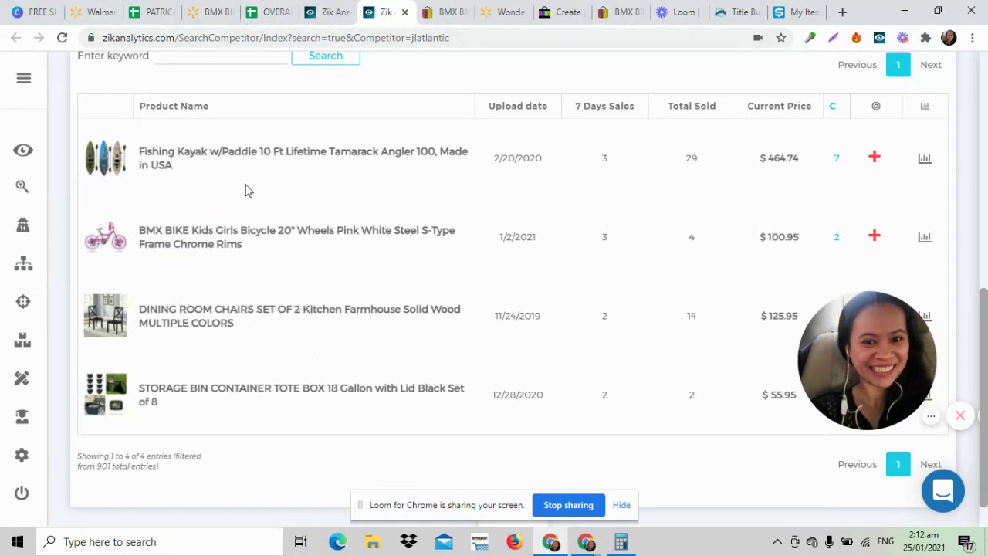
click(620, 12)
click(566, 13)
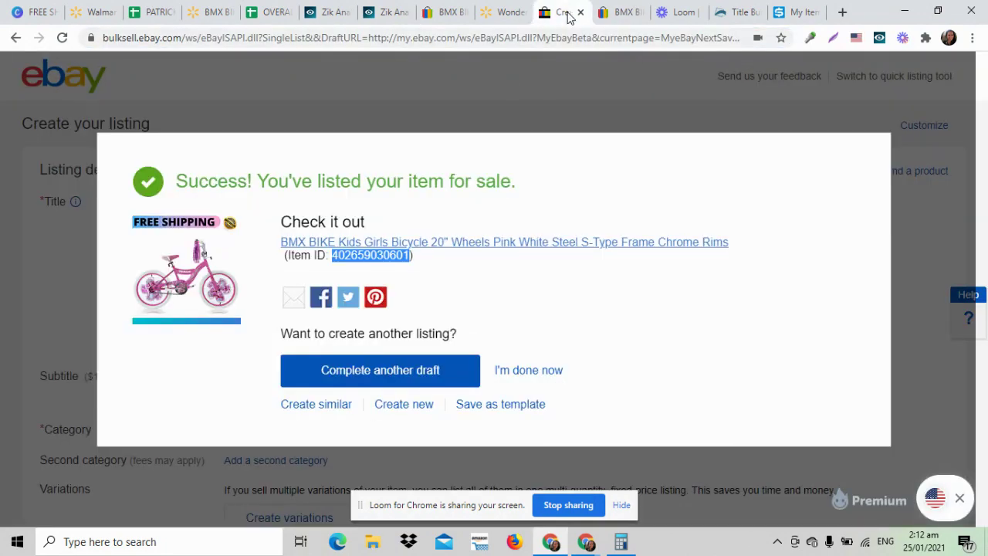
click(795, 12)
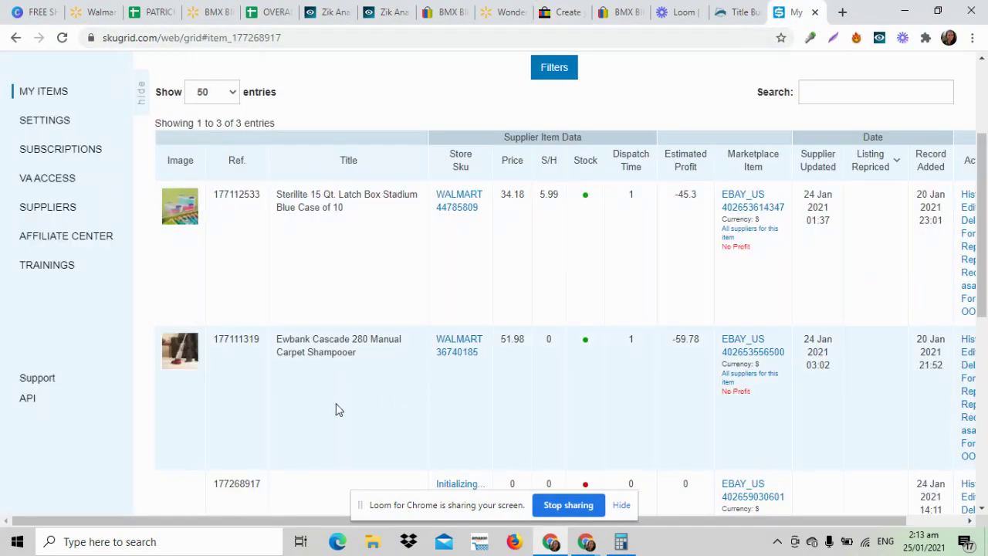
mouse_move(982, 201)
mouse_down()
mouse_move(986, 482)
mouse_move(984, 148)
mouse_move(984, 218)
mouse_up()
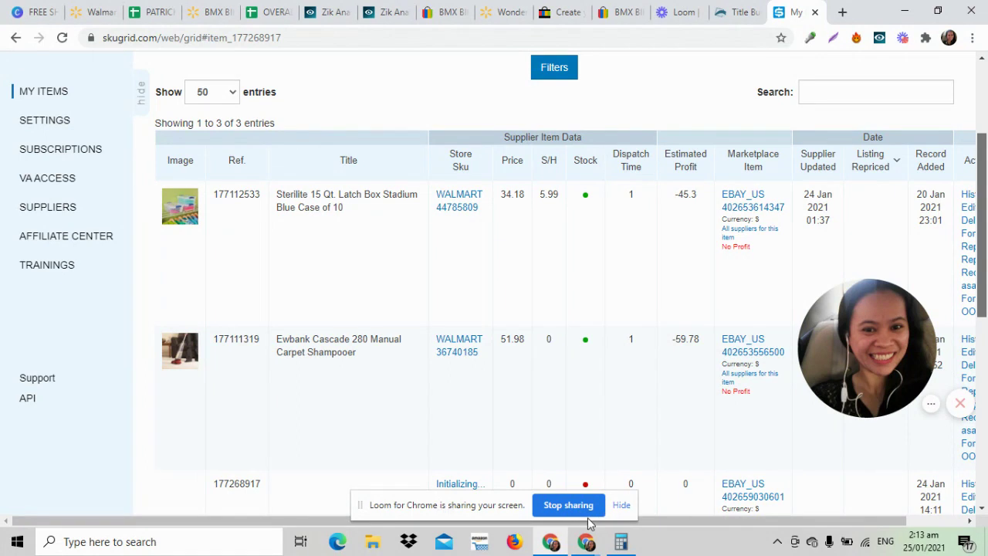
drag(985, 244, 985, 312)
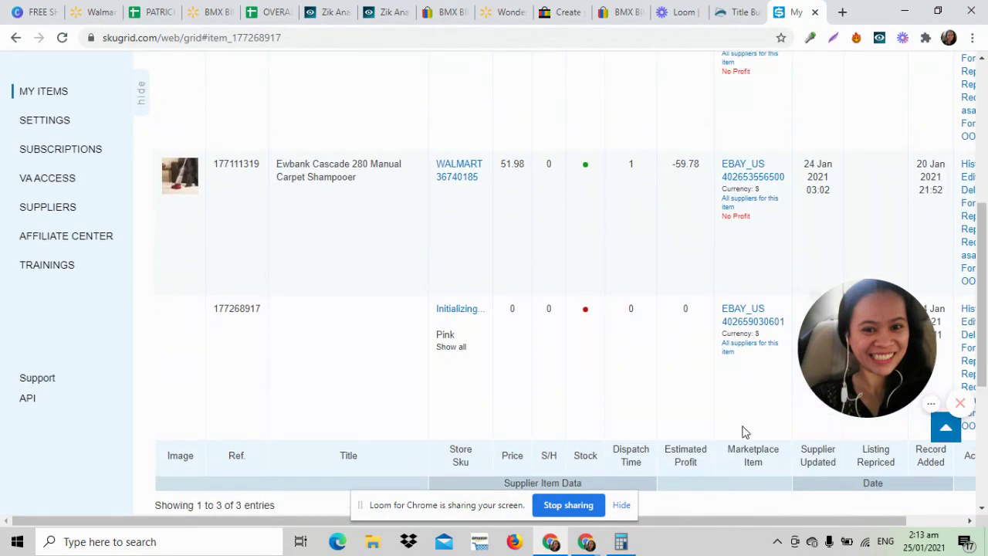